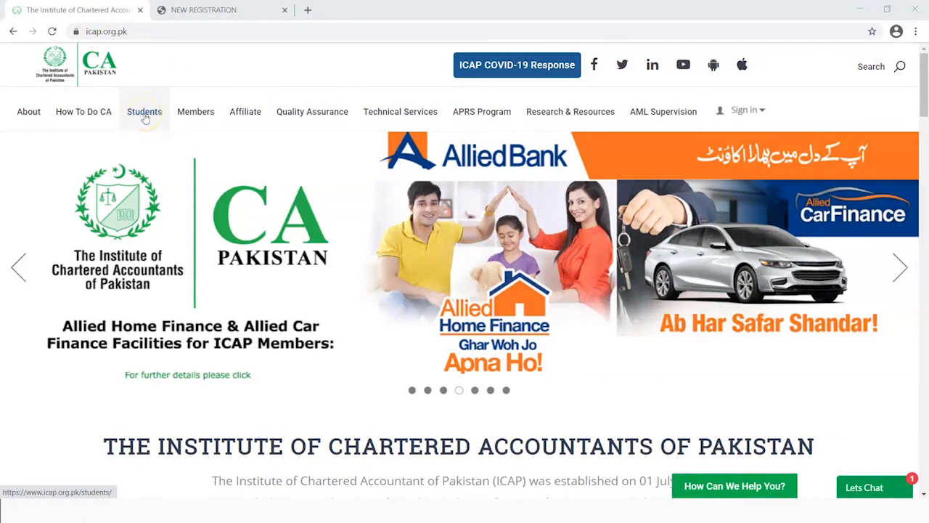
Open the Forms page in the Fee and Forms area of the ICAP site's Students section.
left_click(145, 118)
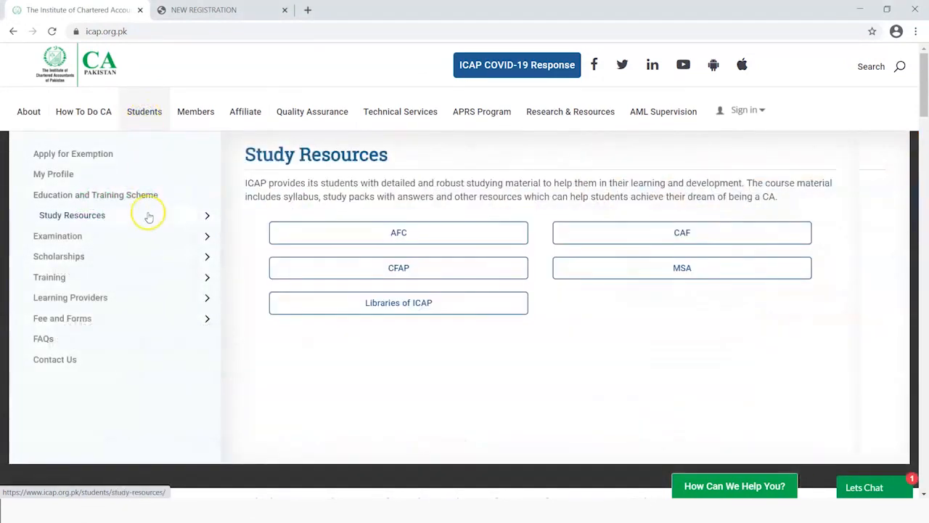
mouse_move(92, 327)
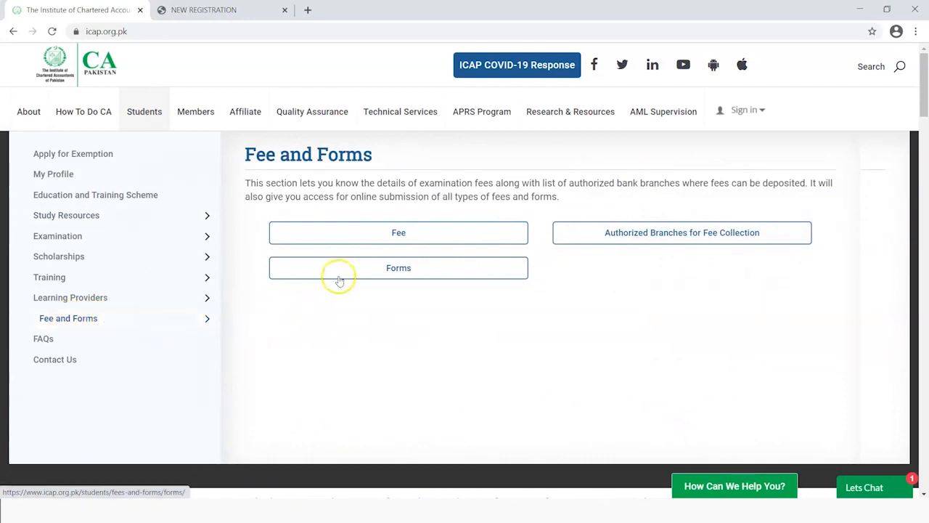
left_click(401, 271)
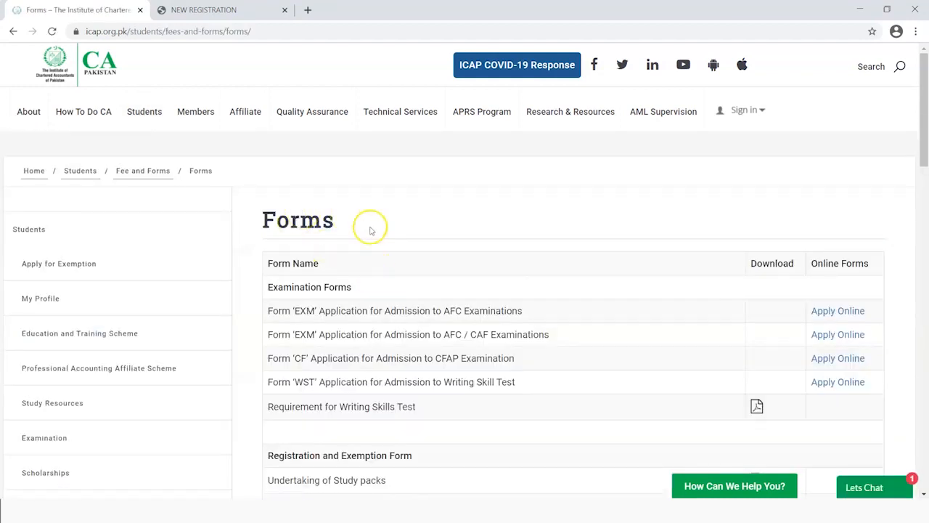
Open the online application of Form 'RE' for registration as a student and close the duplicate registration page.
scroll(374, 232, "down", 3)
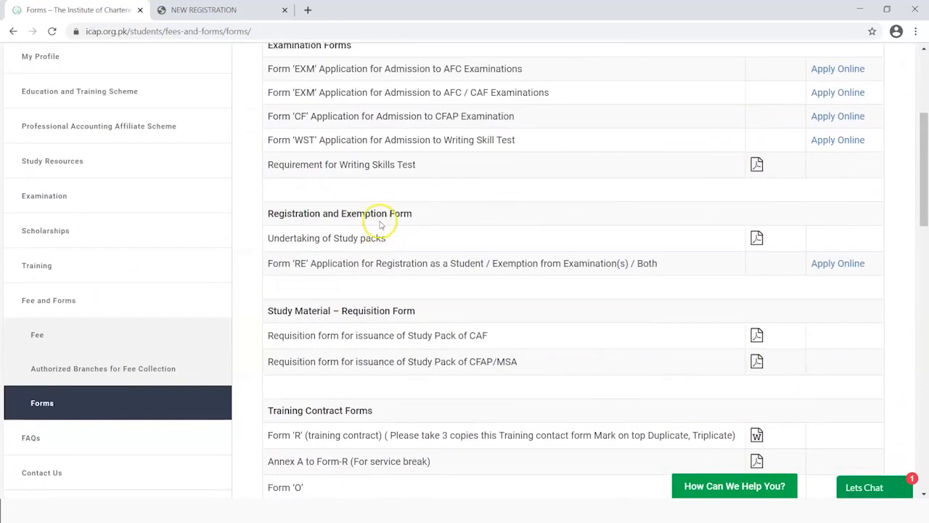
scroll(363, 211, "up", 2)
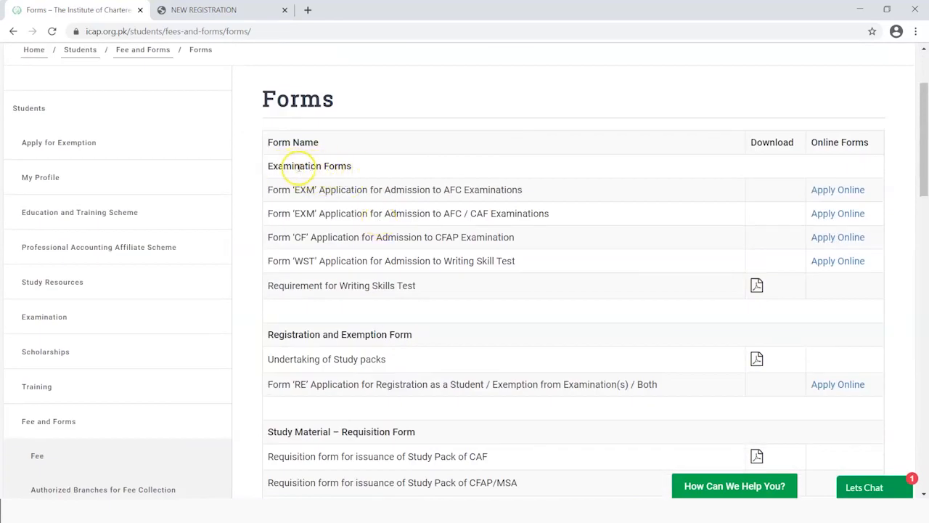
left_click_drag(273, 167, 371, 166)
scroll(367, 233, "down", 3)
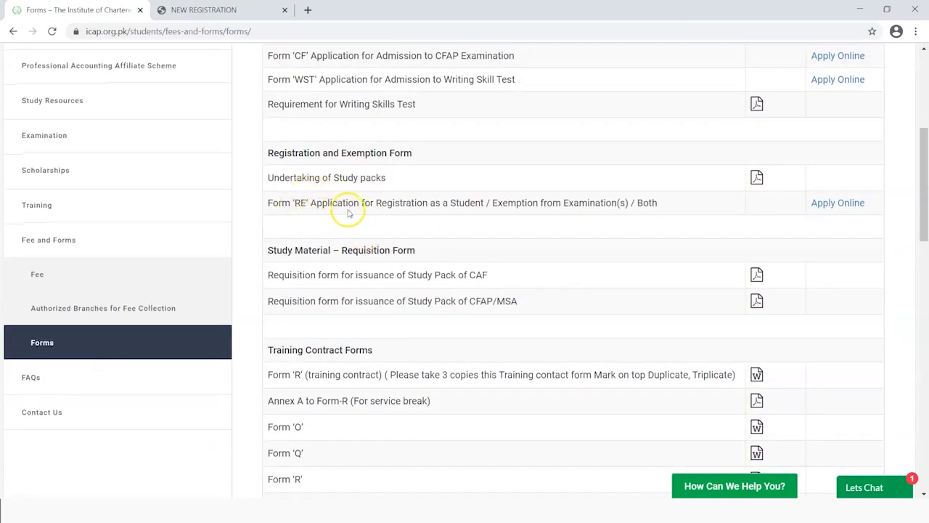
left_click_drag(376, 203, 486, 204)
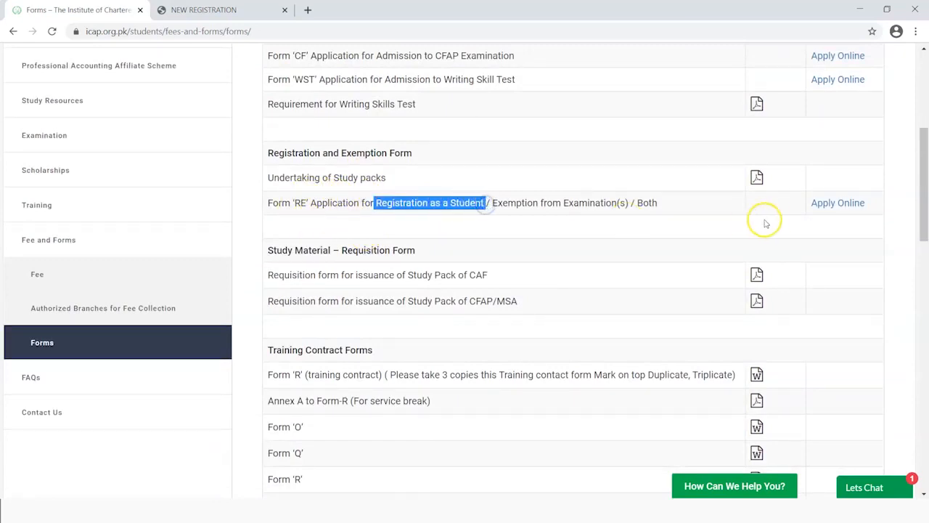
left_click(836, 204)
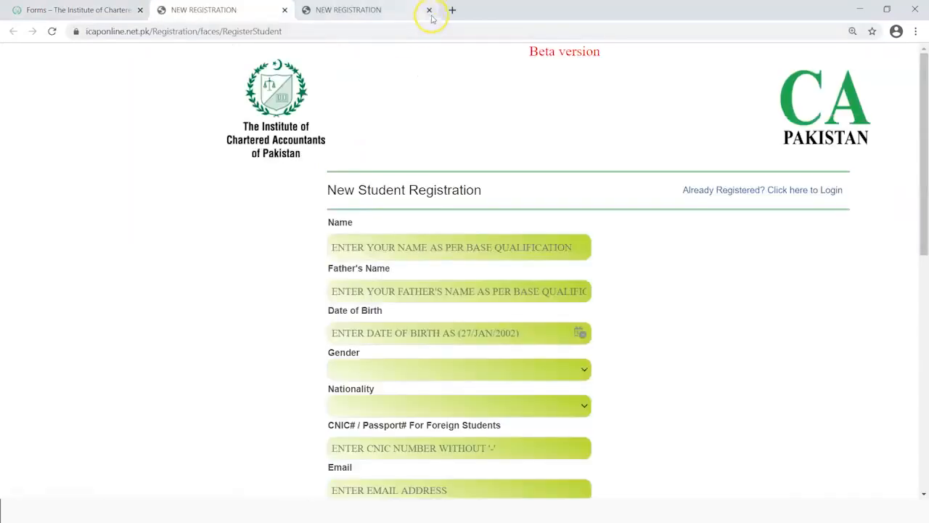
left_click(429, 10)
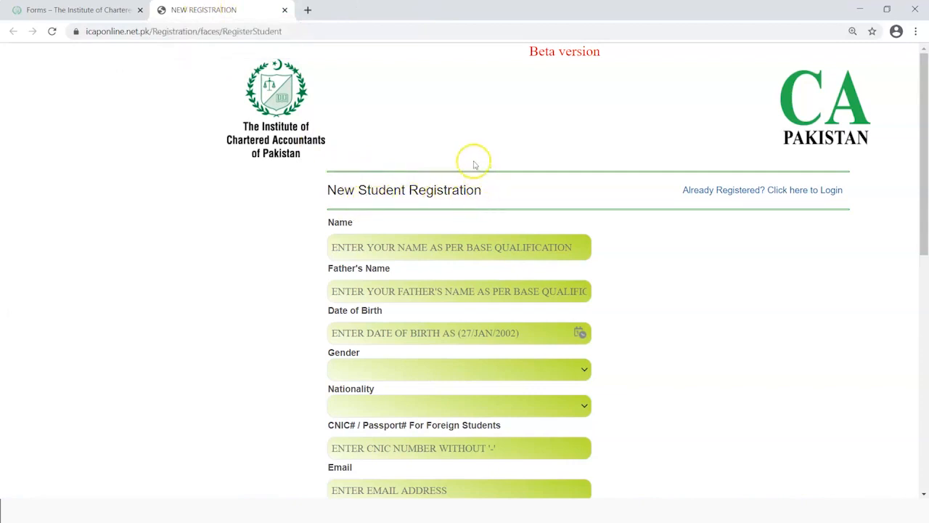
Look over the registration form's fields, switch to the STUDENT-DETAILS document in Word and review its ICAP registration account password row.
scroll(450, 232, "down", 1)
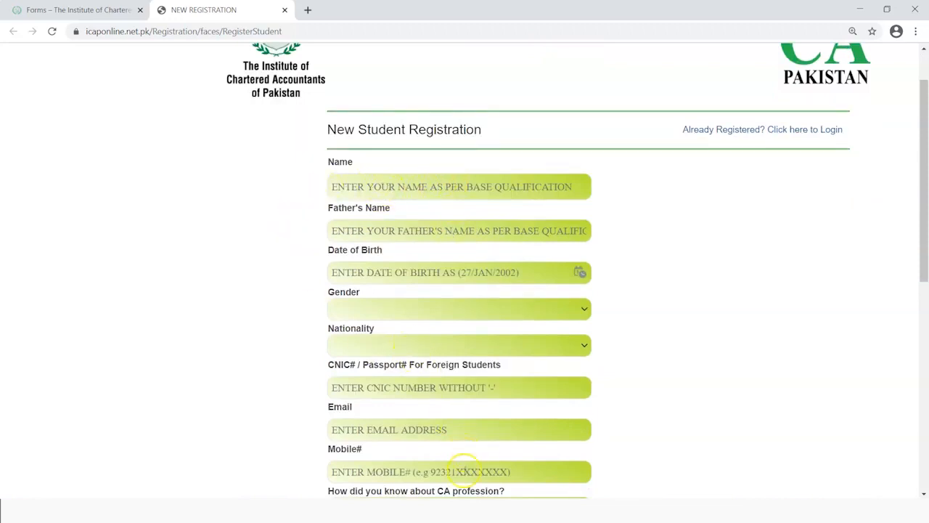
left_click(465, 510)
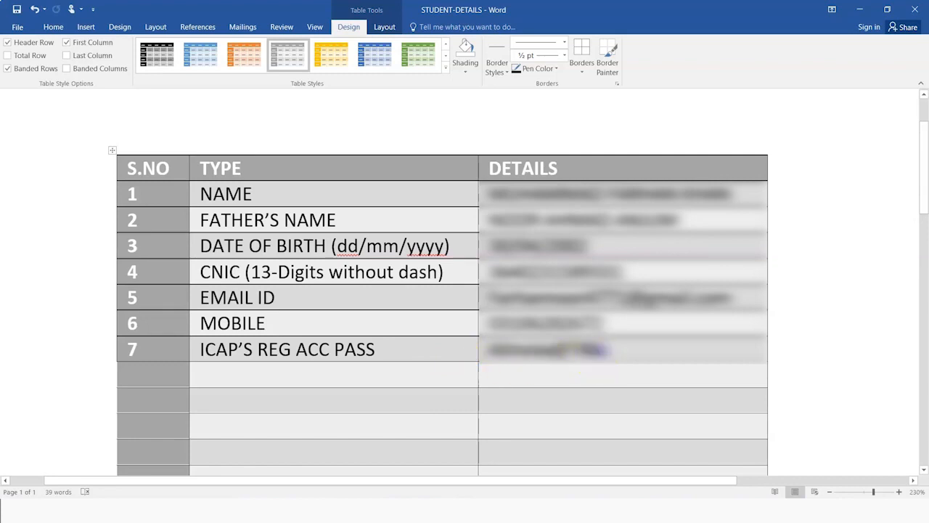
double_click(585, 350)
left_click(606, 351)
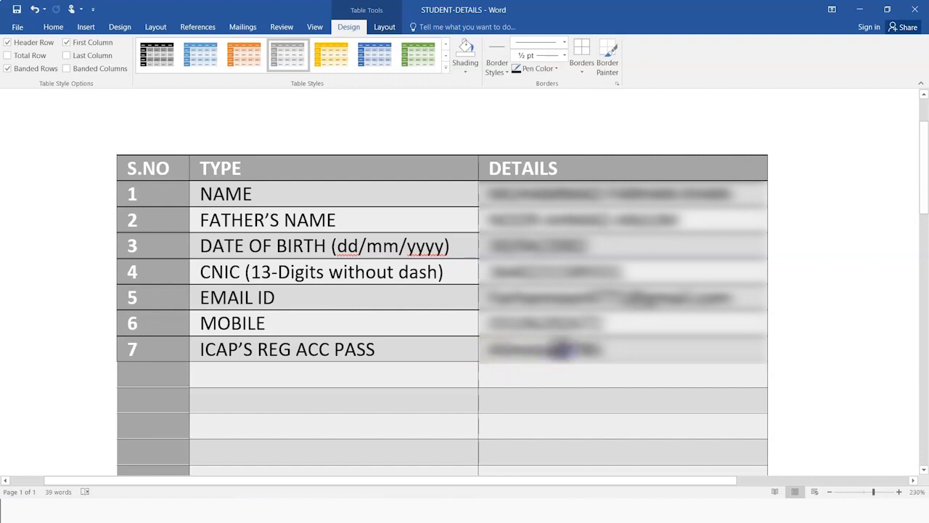
double_click(624, 334)
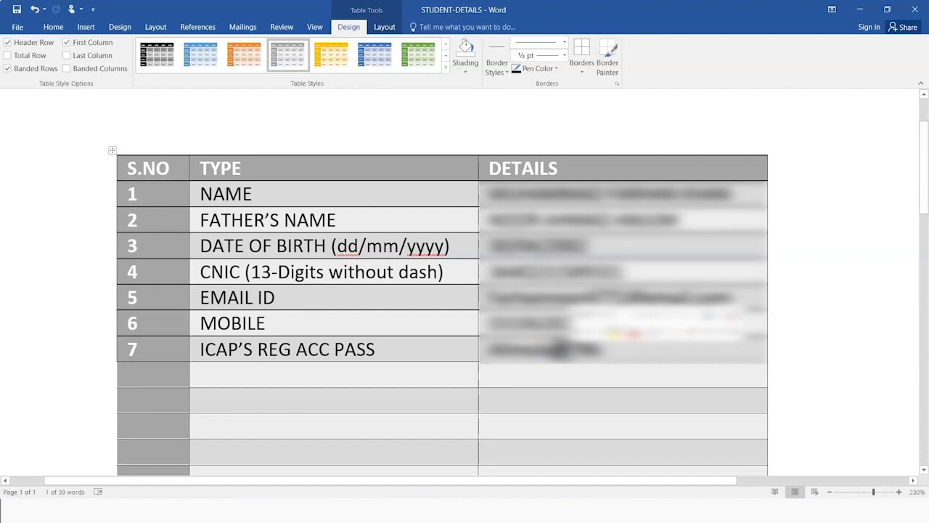
left_click(564, 352)
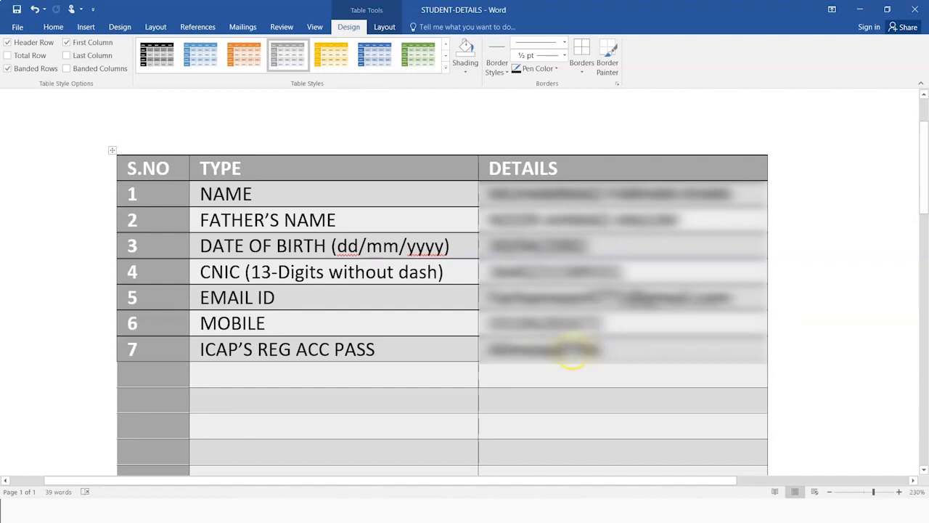
double_click(600, 350)
left_click(607, 351)
left_click_drag(485, 350, 607, 351)
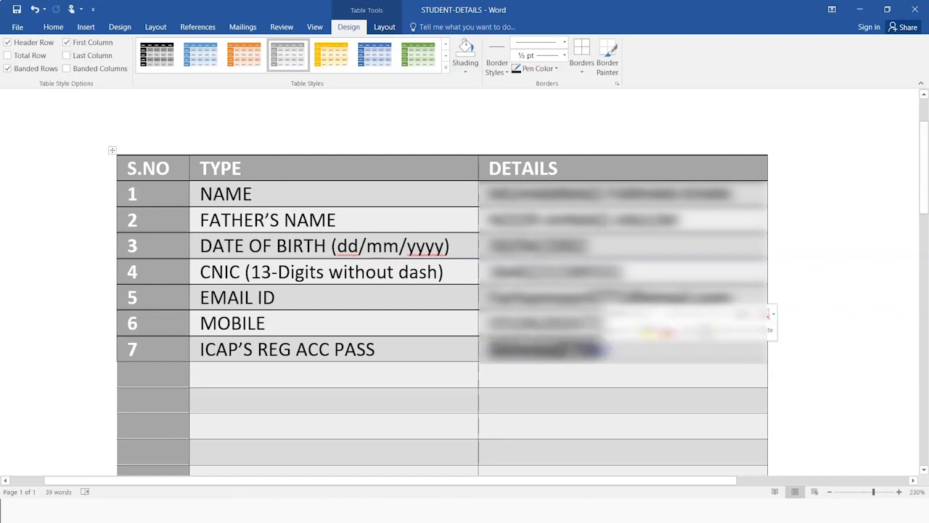
left_click(604, 351)
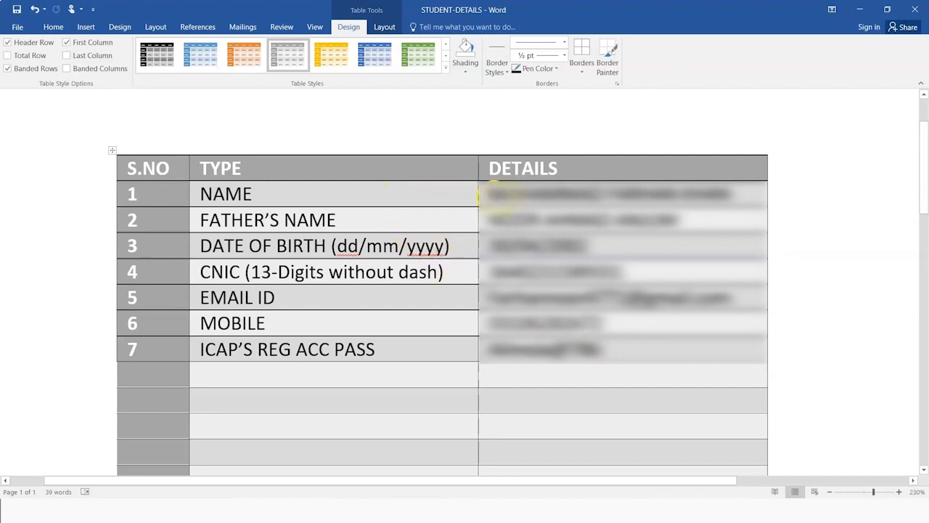
Review the name, father's name, date of birth and CNIC entries in the student details table.
left_click_drag(491, 193, 728, 194)
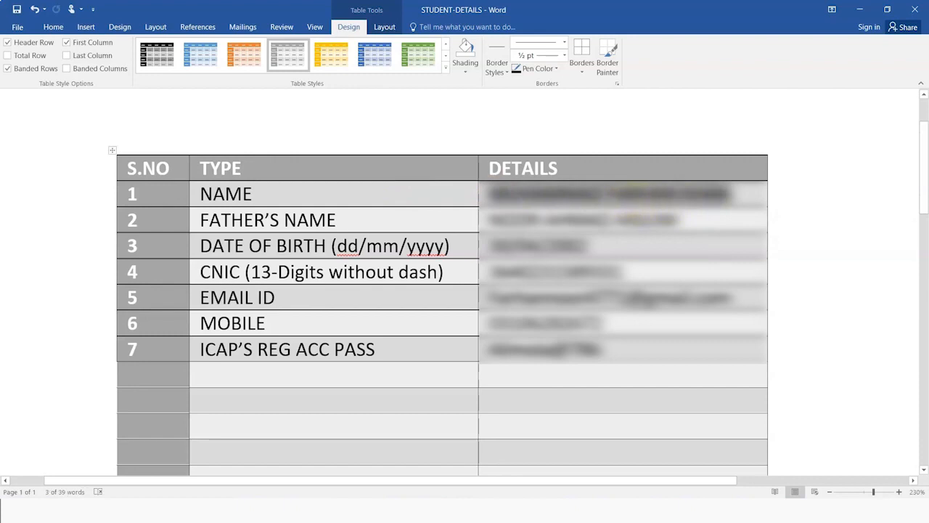
left_click(590, 220)
left_click_drag(491, 220, 682, 220)
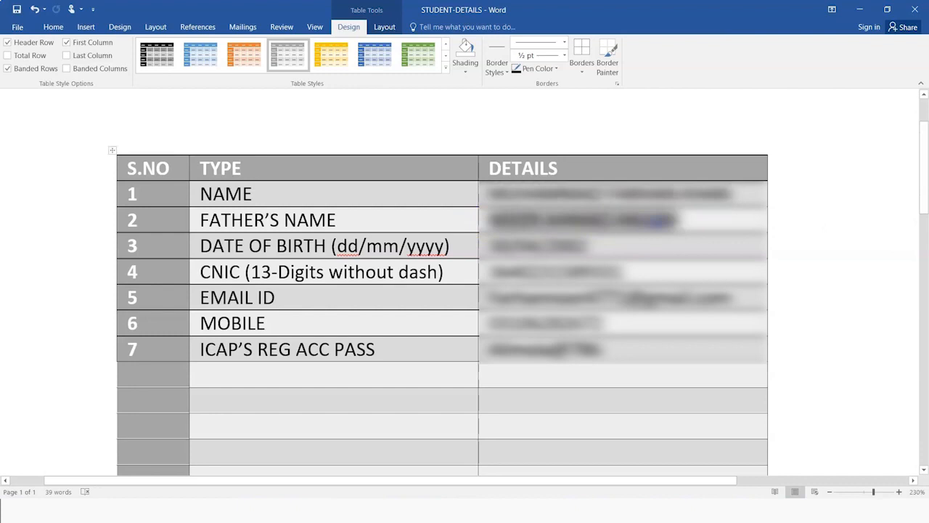
left_click(575, 247)
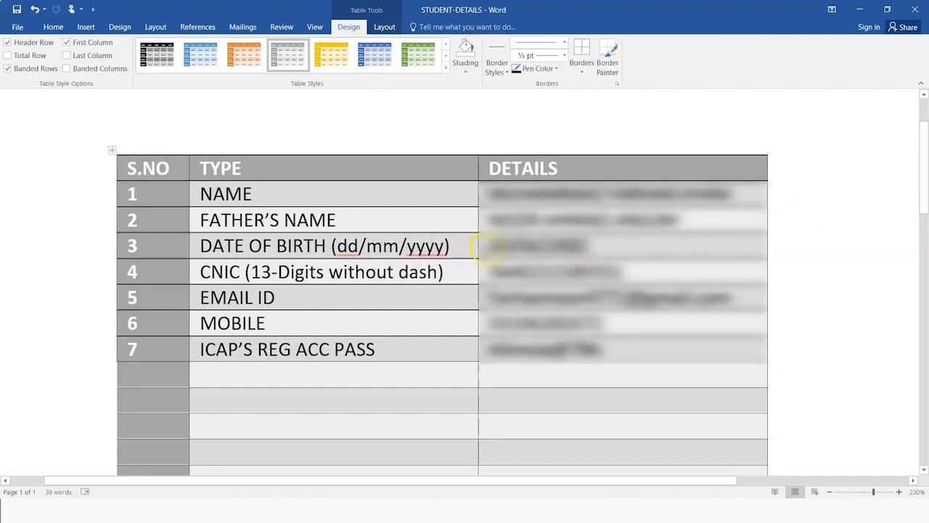
left_click_drag(481, 247, 595, 247)
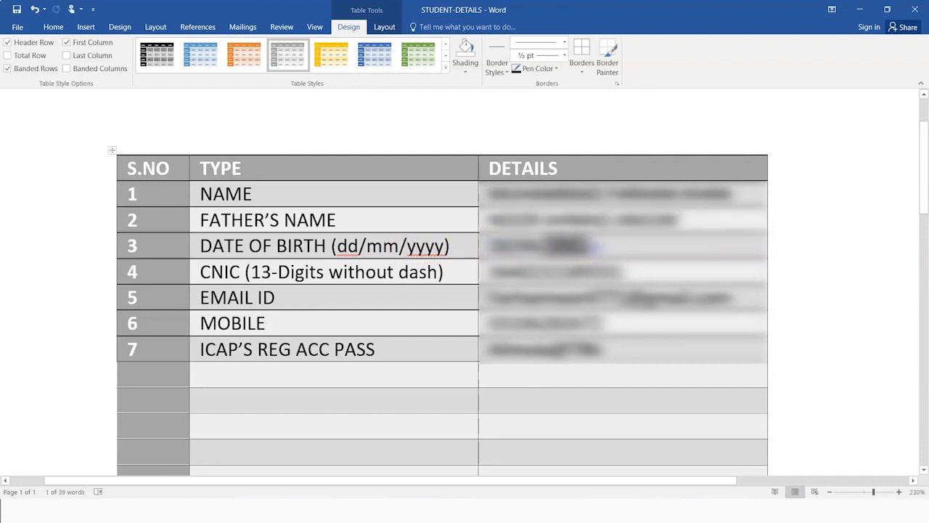
left_click(596, 247)
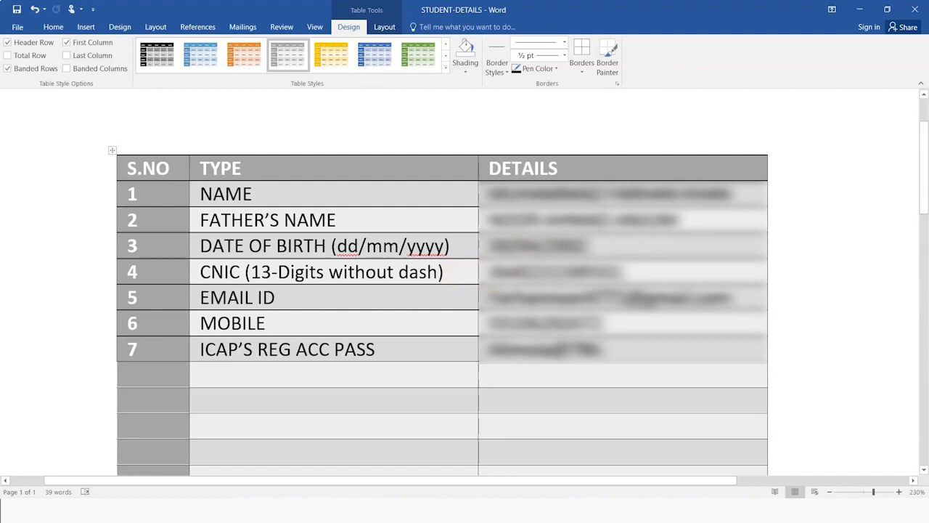
left_click_drag(487, 272, 629, 273)
left_click(626, 273)
left_click(608, 353)
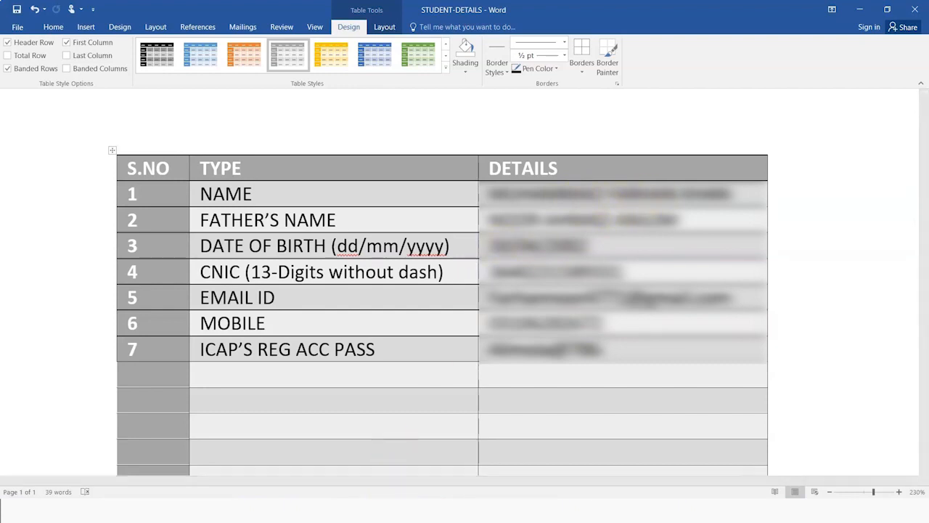
Switch back to the New Student Registration form in Chrome and inspect the Name and Father's Name fields.
left_click(385, 485)
left_click(465, 509)
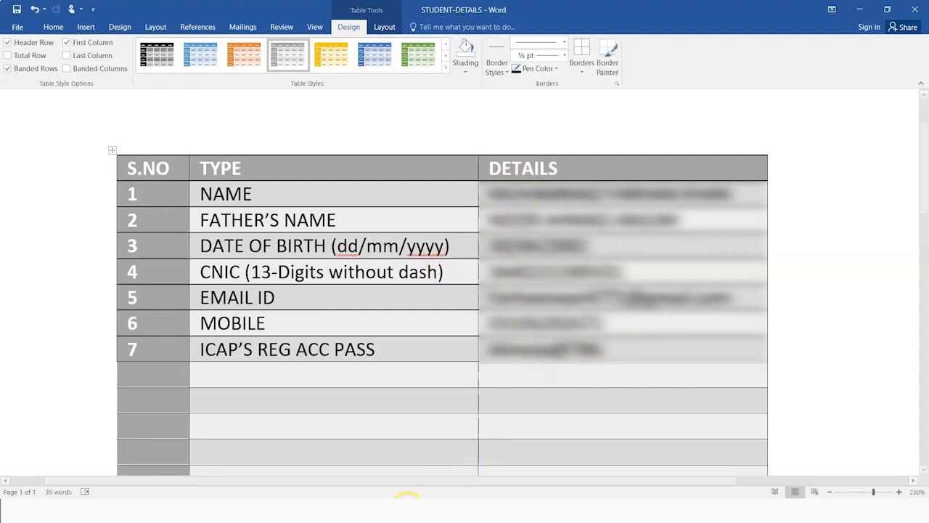
mouse_move(403, 516)
left_click(403, 457)
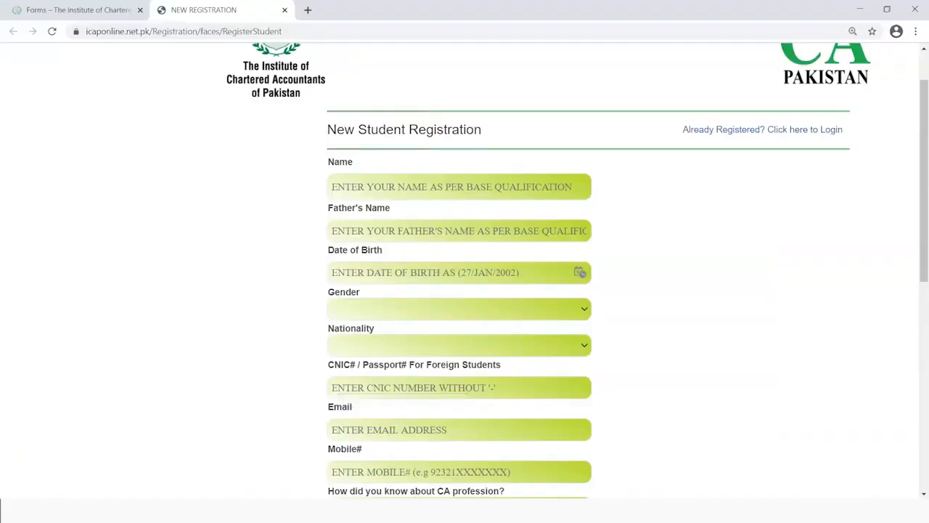
left_click(396, 184)
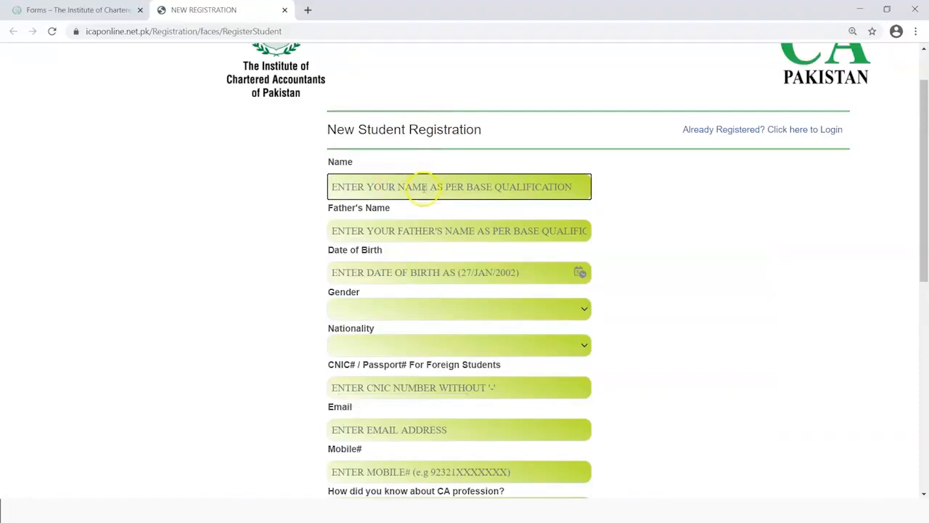
left_click(335, 190)
left_click(464, 230)
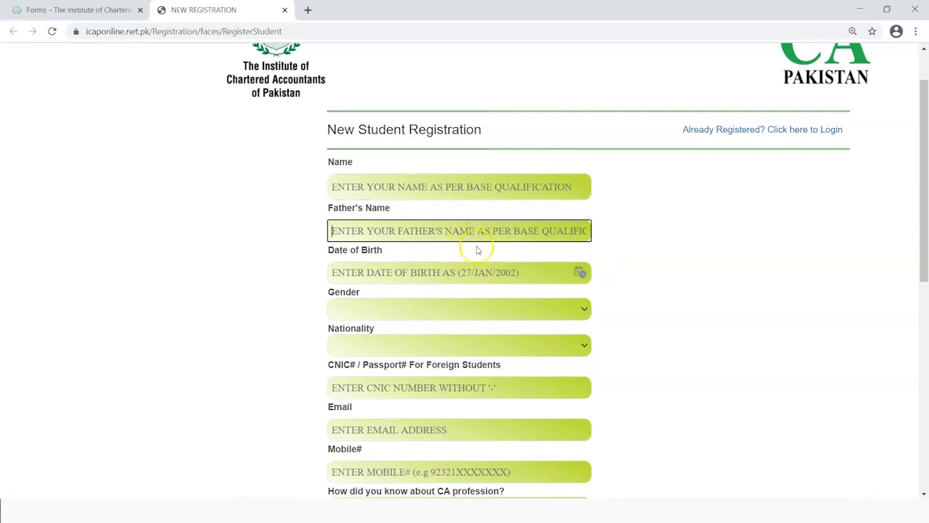
Inspect the Date of Birth field's format hint and its calendar picker, leaving the date empty.
left_click(451, 273)
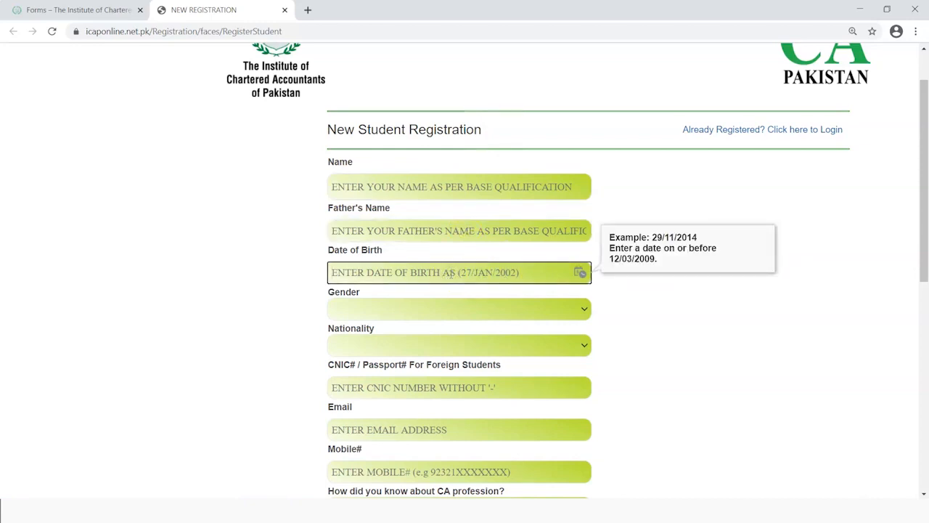
left_click(581, 274)
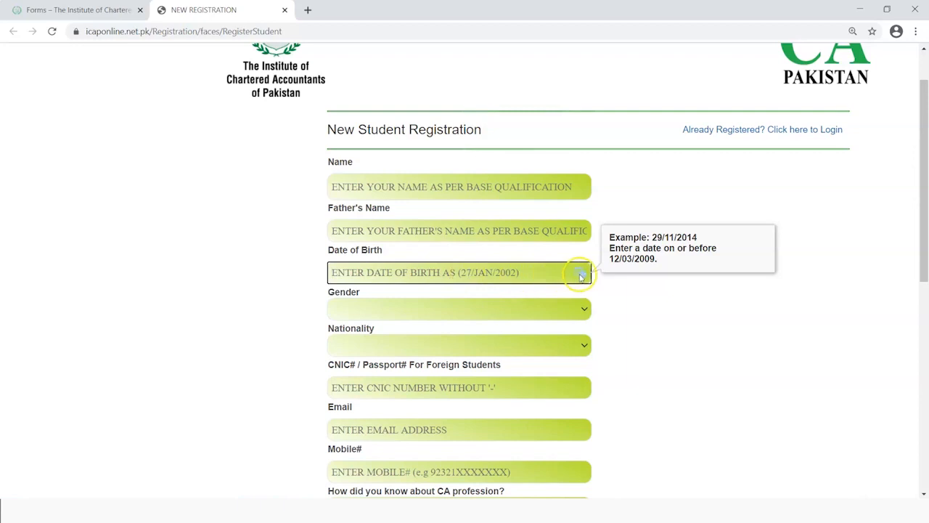
left_click(581, 275)
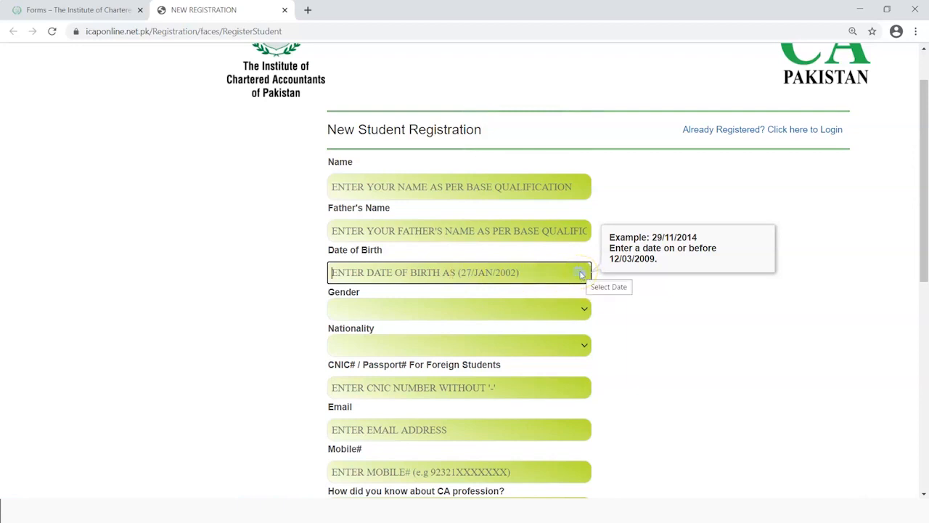
left_click(581, 275)
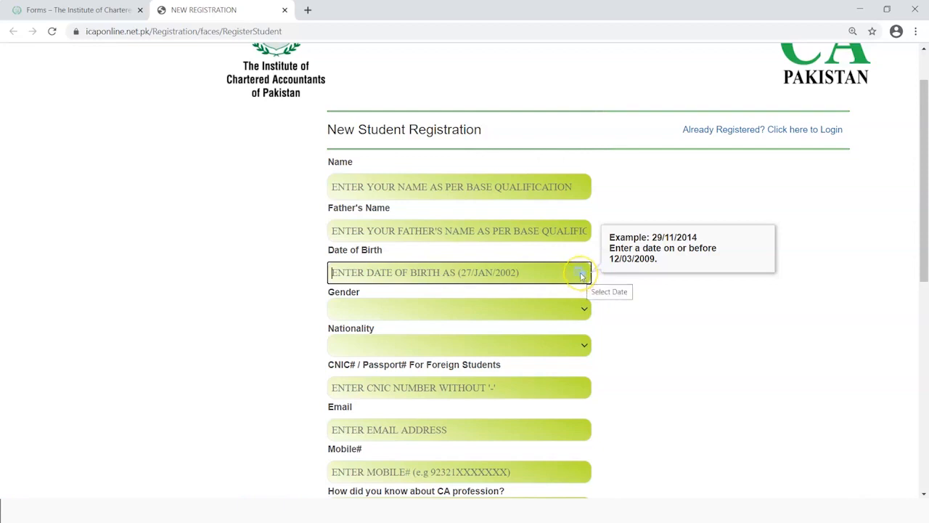
left_click(581, 274)
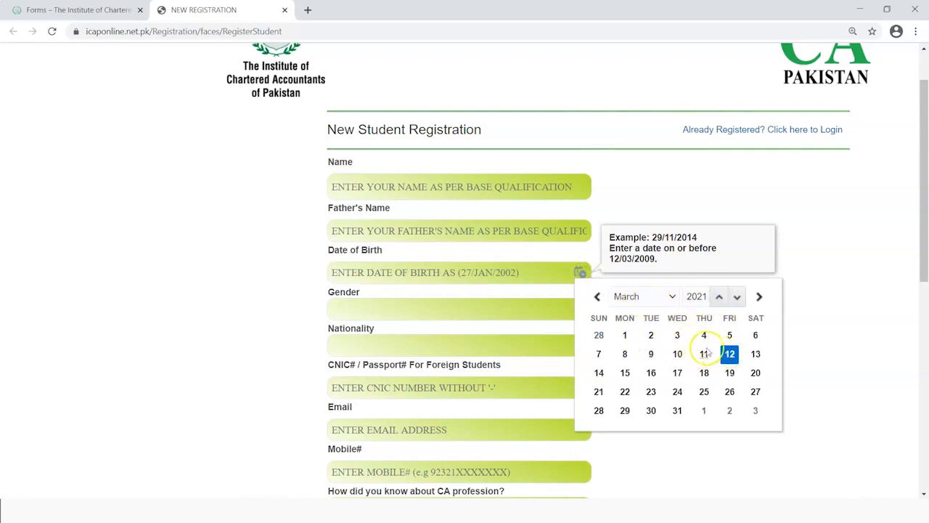
left_click(824, 285)
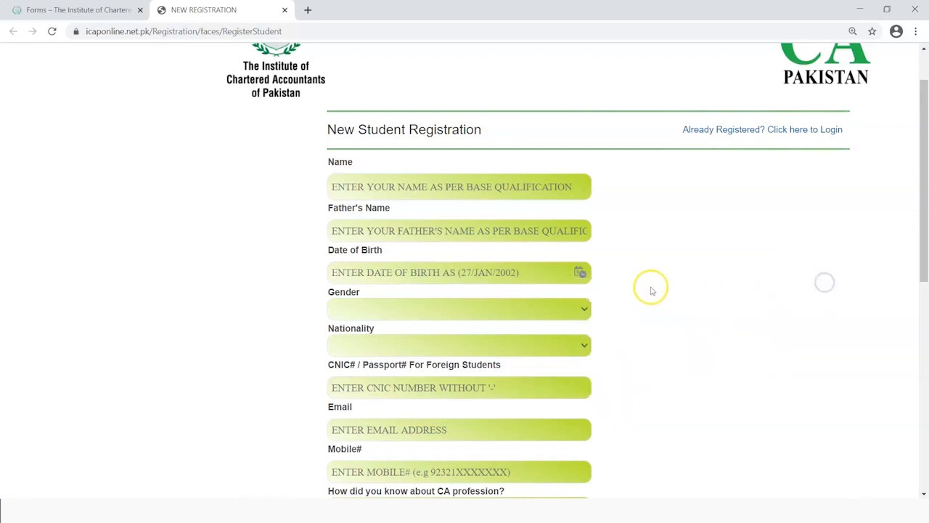
Switch to the STUDENT-DETAILS document in Word and copy the student's full name from the NAME row.
key("alt+Tab")
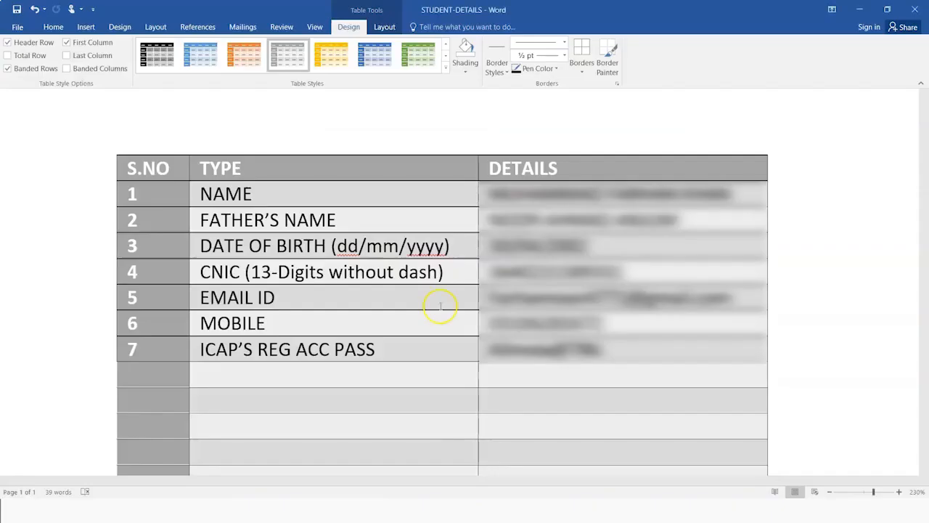
left_click_drag(491, 193, 732, 194)
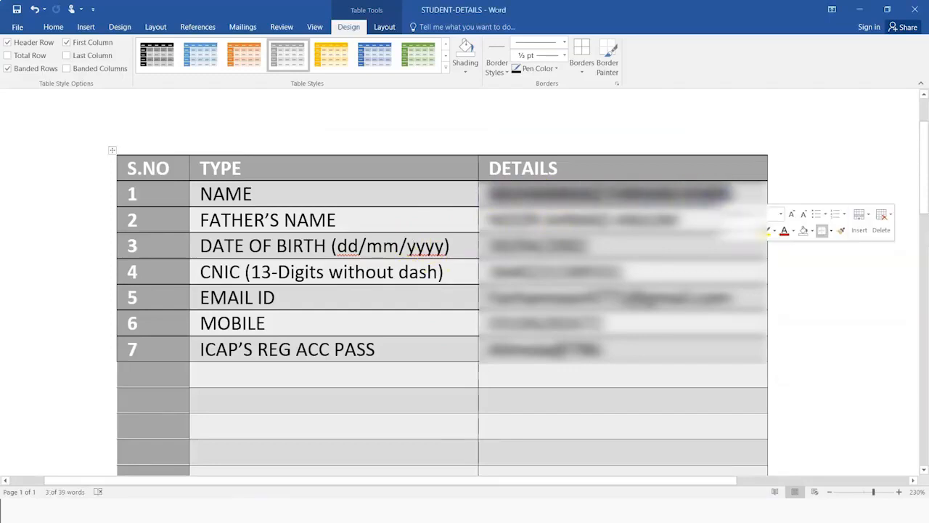
key("ctrl+c")
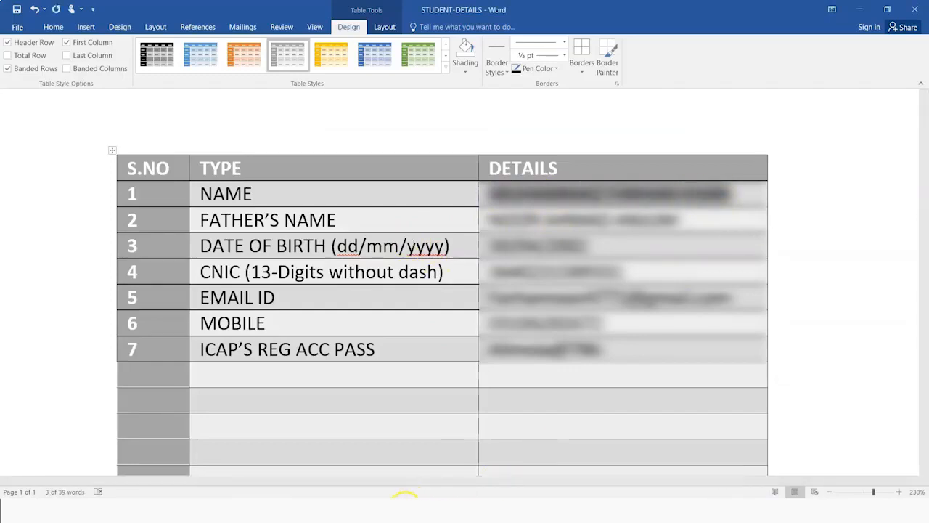
Switch back to the New Student Registration form in Chrome and paste the copied student's full name into the Name field.
key("alt+Tab")
left_click(434, 186)
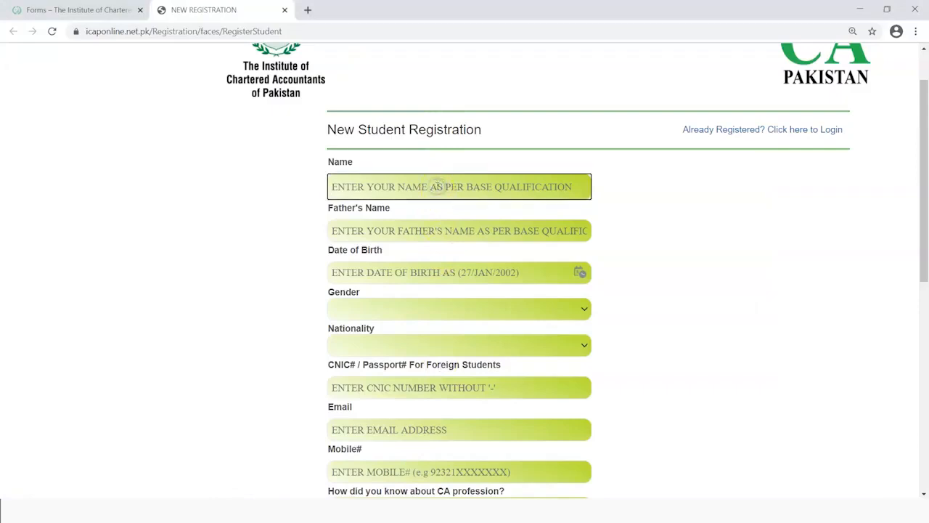
key("ctrl+v")
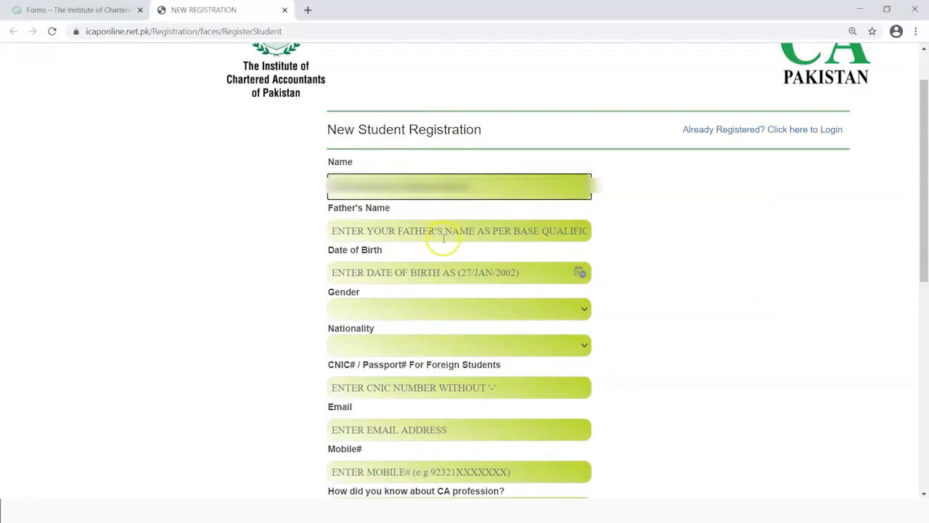
Copy the father's name from the Word STUDENT-DETAILS table and paste it into the Father's Name field of the Chrome registration form.
left_click(402, 232)
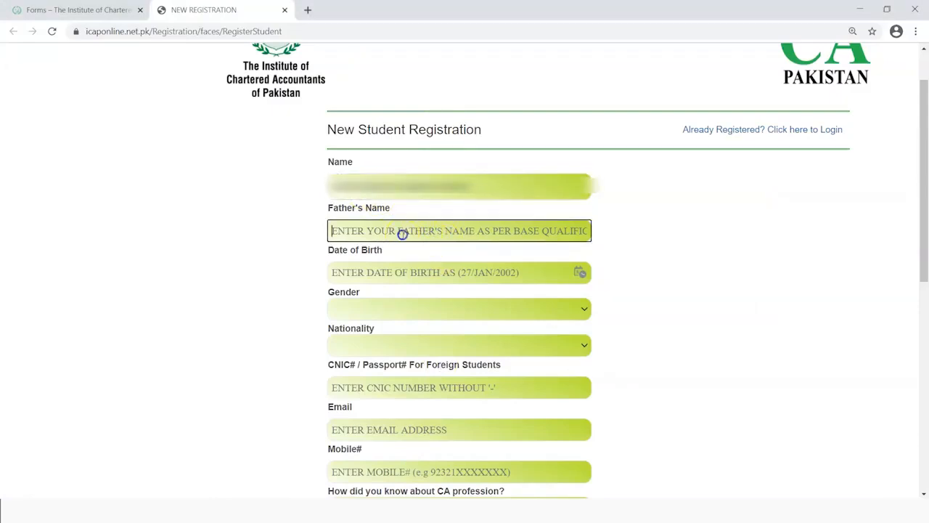
key("alt+Tab")
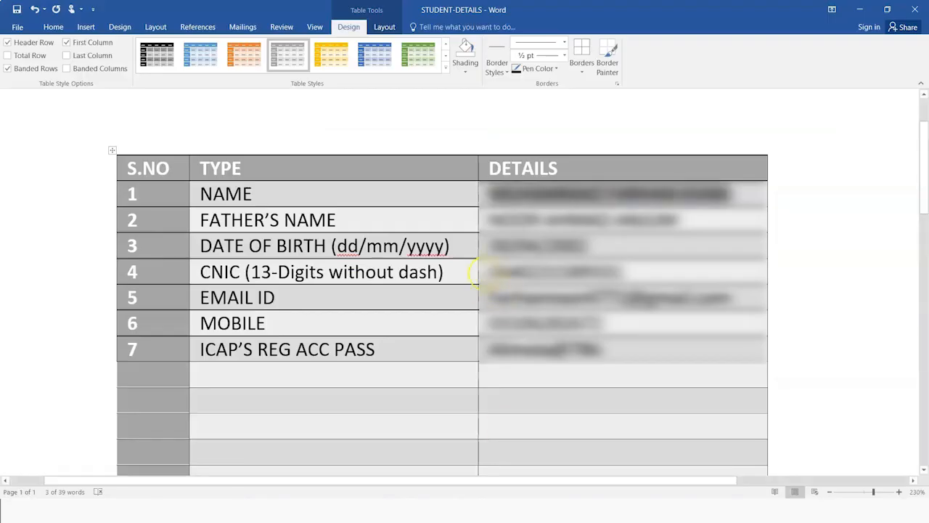
left_click_drag(488, 217, 683, 218)
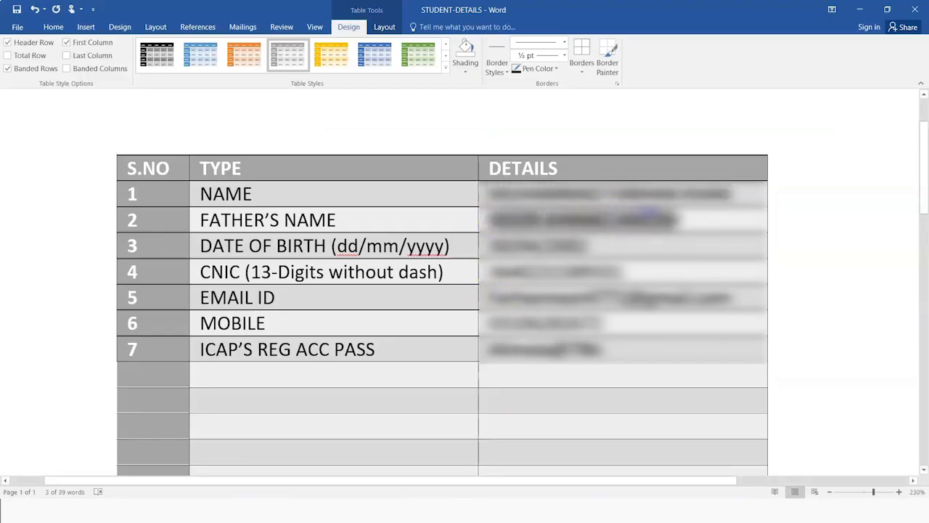
key("ctrl+c")
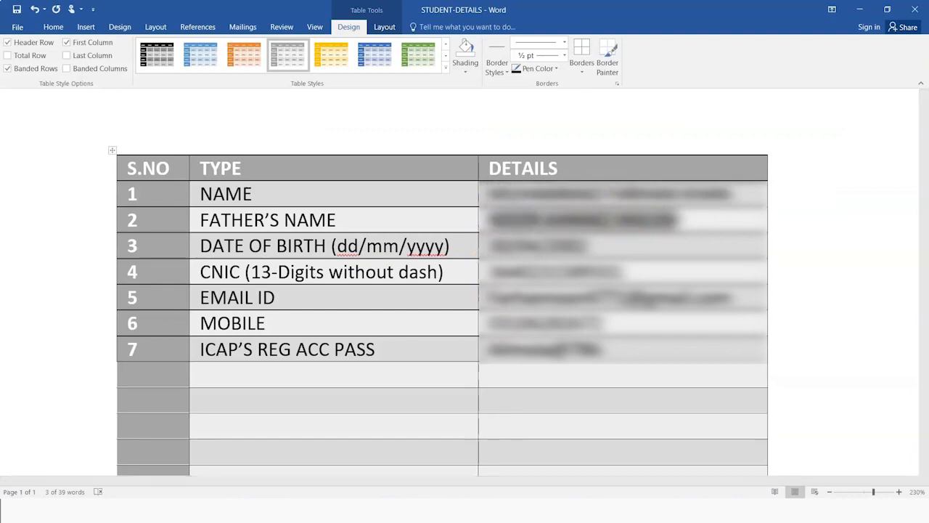
key("alt+Tab")
left_click(432, 230)
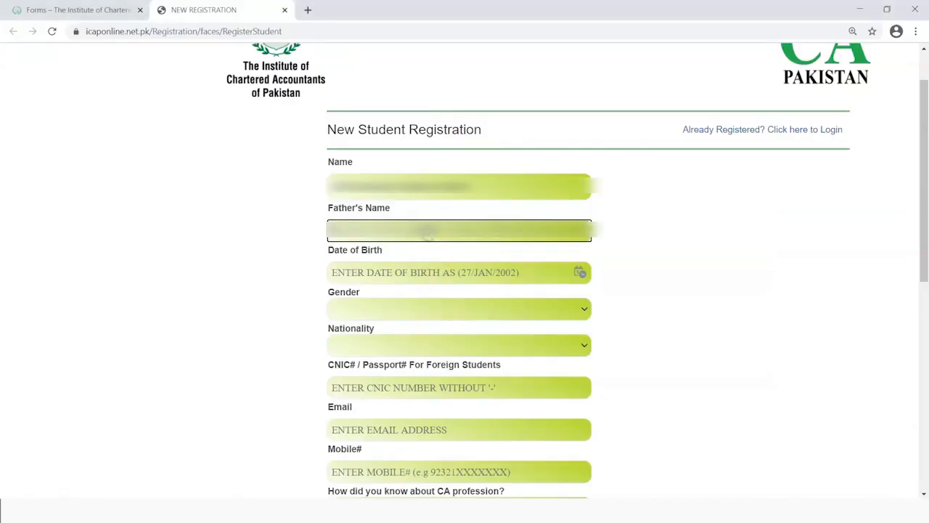
key("ctrl+v")
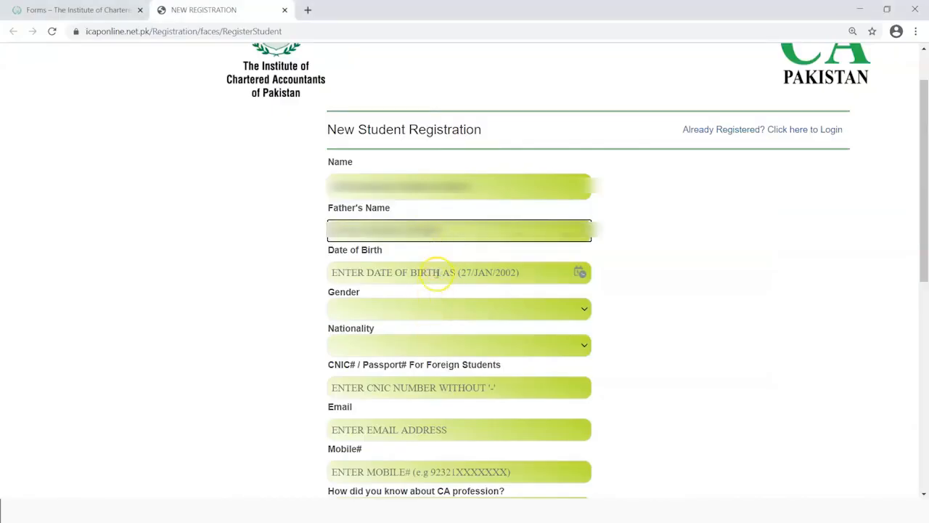
left_click(491, 188)
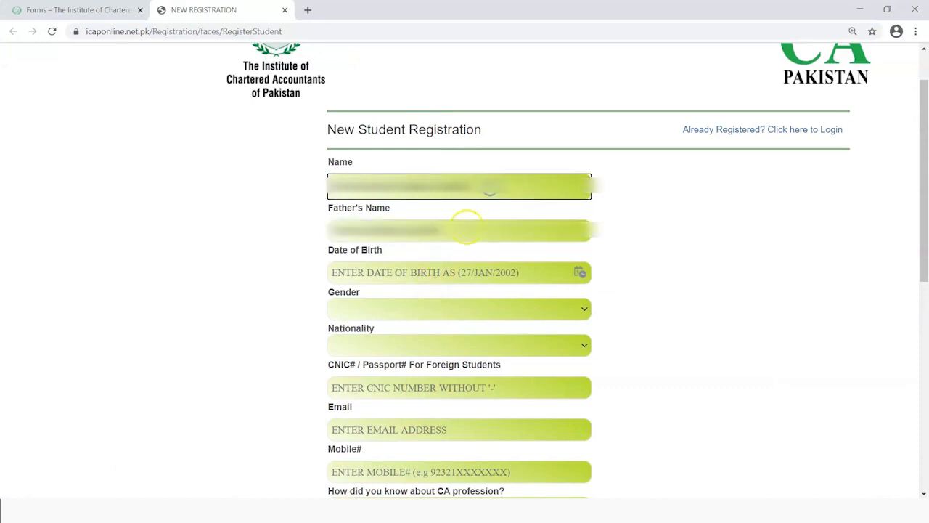
left_click(465, 229)
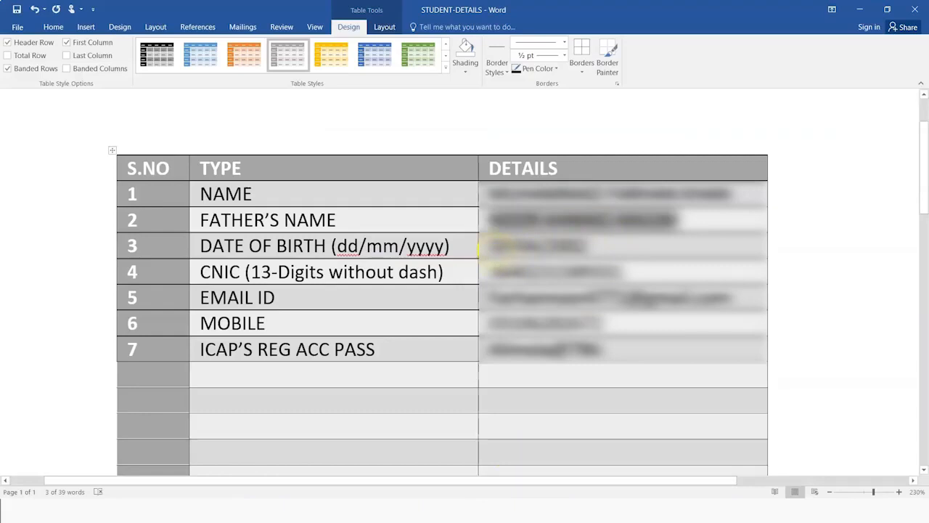
Copy the date of birth from the Word details table and paste it into the form's Date of Birth field in Chrome.
left_click_drag(490, 245, 587, 247)
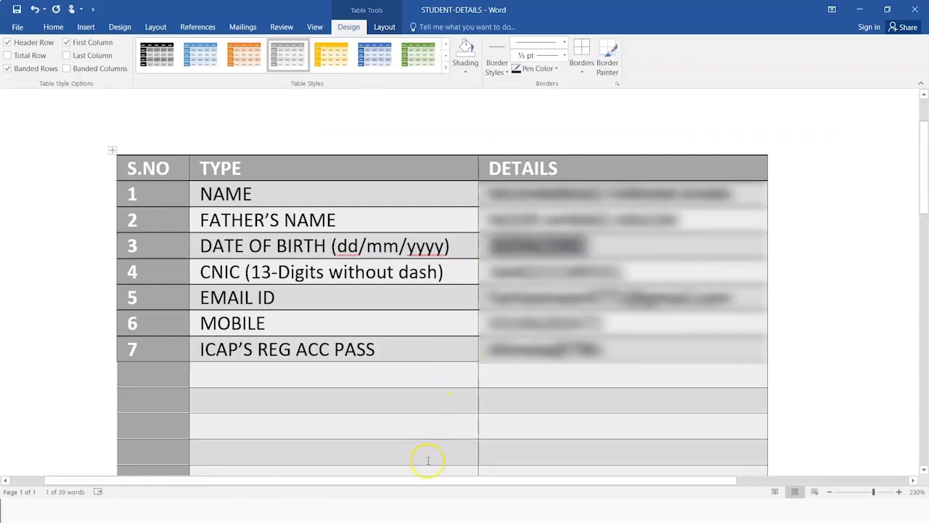
left_click(413, 508)
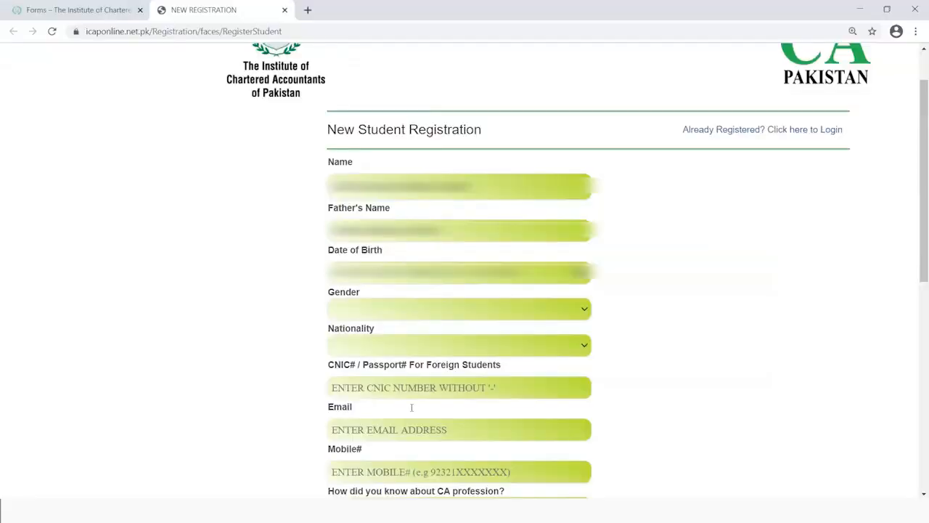
left_click(399, 278)
key("ctrl+v")
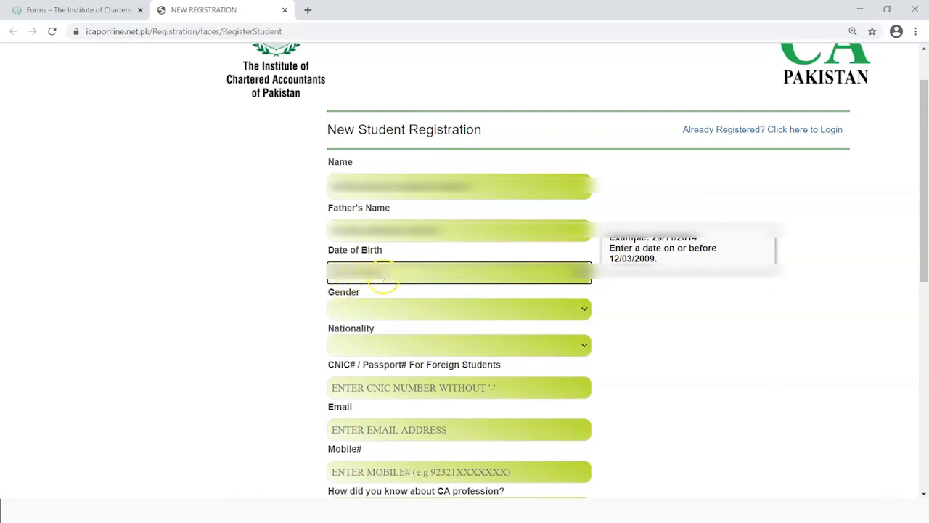
Set the student's Gender to MALE and Nationality to PAKISTAN.
left_click(386, 310)
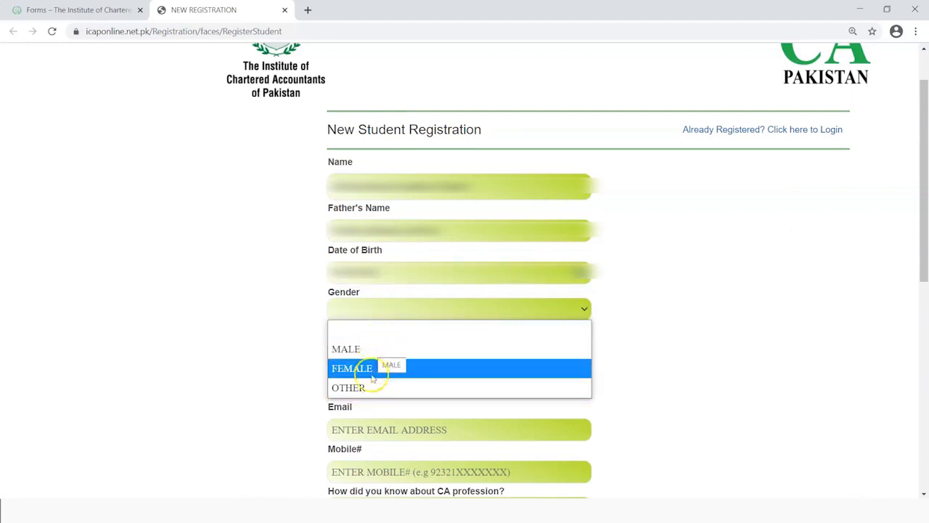
left_click(373, 348)
left_click(378, 349)
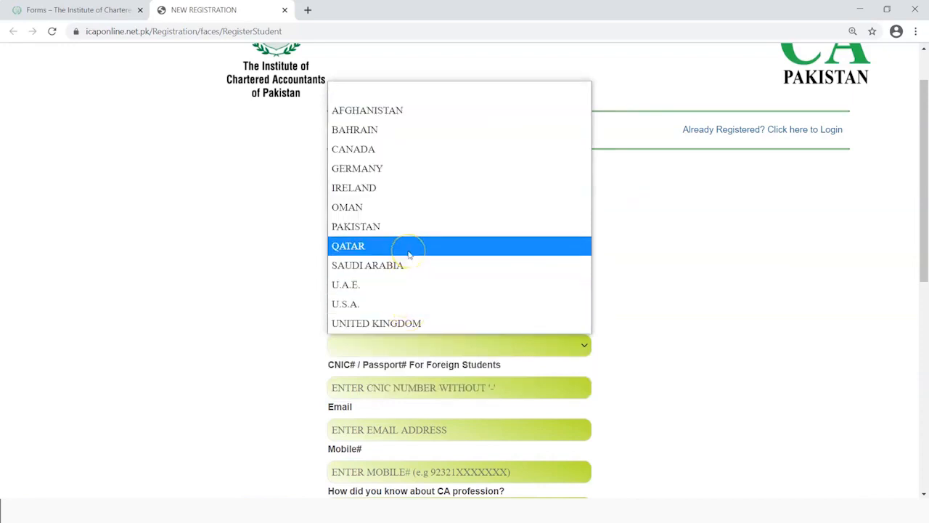
key("p")
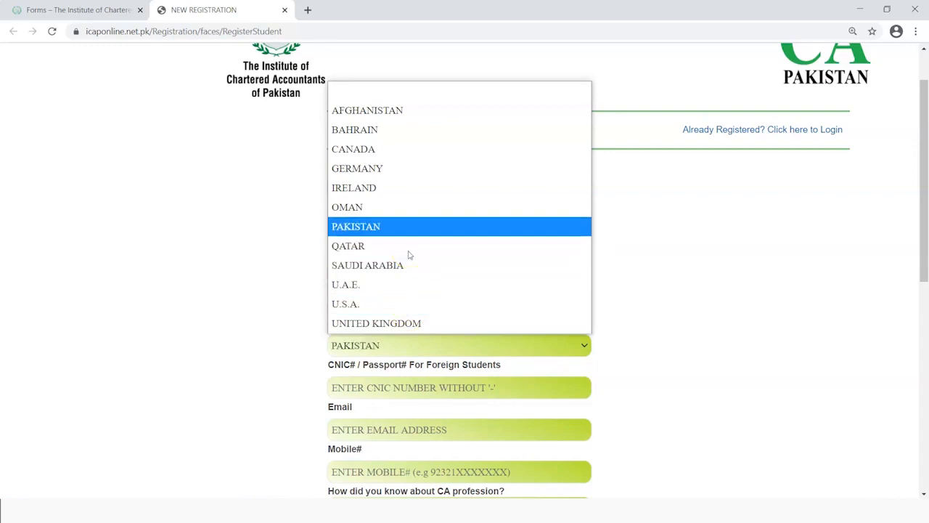
left_click(404, 228)
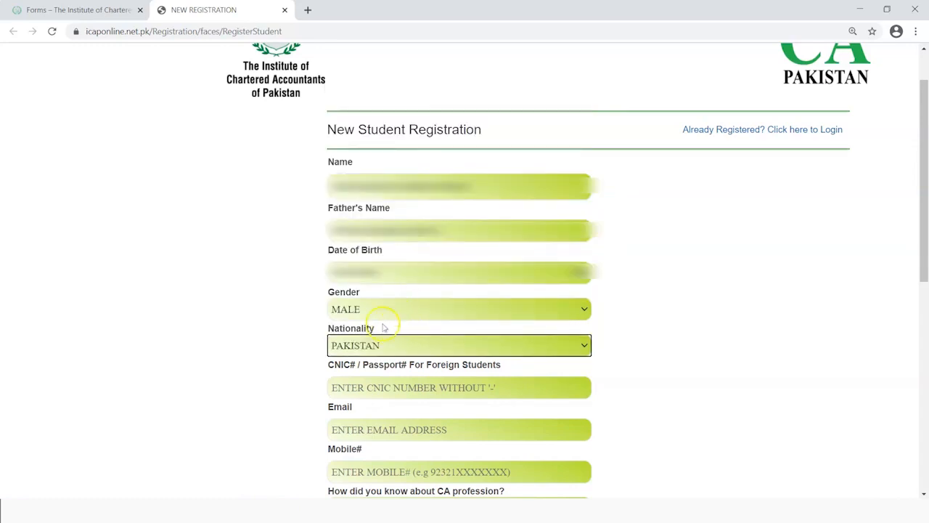
Copy the CNIC number from the Word details table and paste it into the CNIC# / Passport# field of the Chrome form.
scroll(311, 357, "down", 2)
left_click(377, 267)
mouse_move(466, 507)
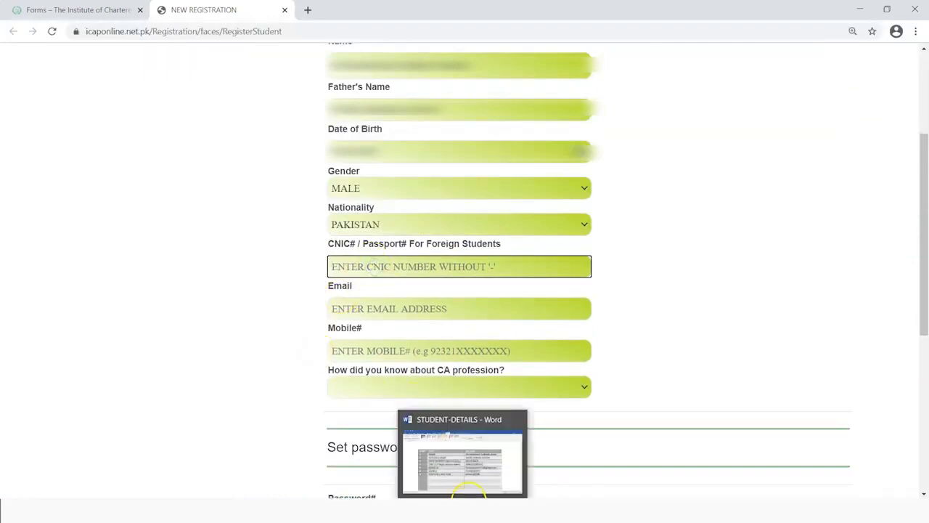
left_click(464, 490)
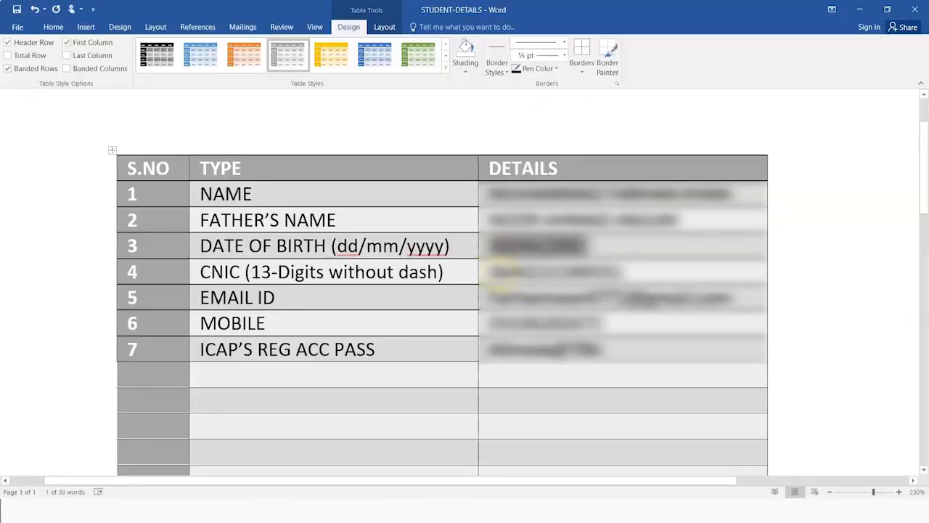
left_click_drag(476, 273, 629, 271)
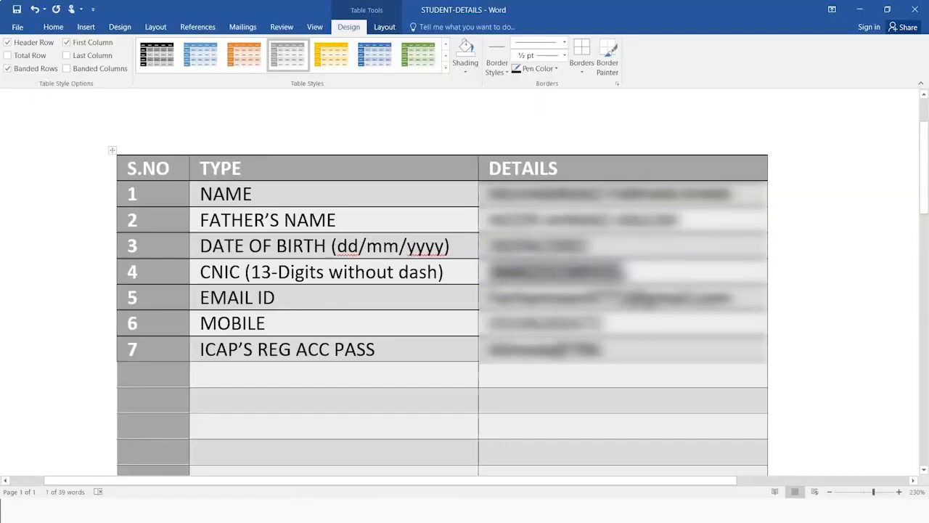
left_click(426, 491)
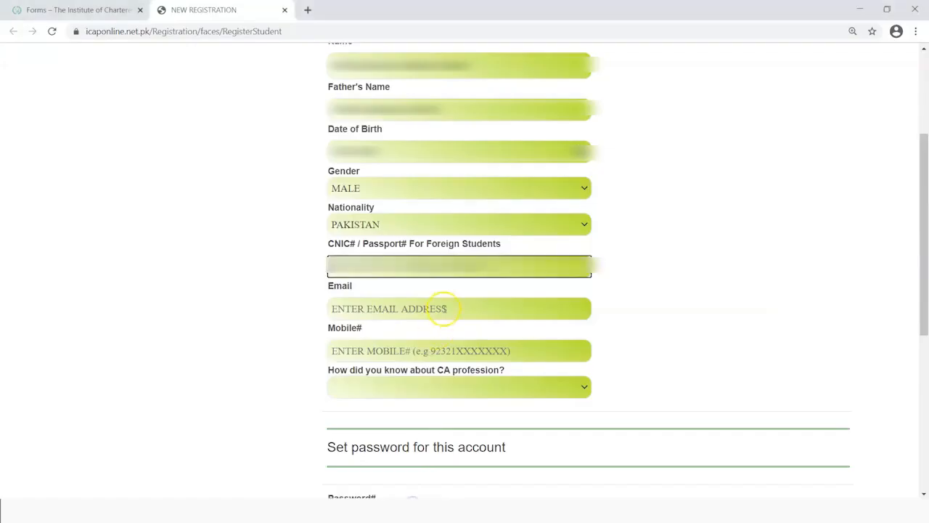
left_click(433, 269)
key("ctrl+v")
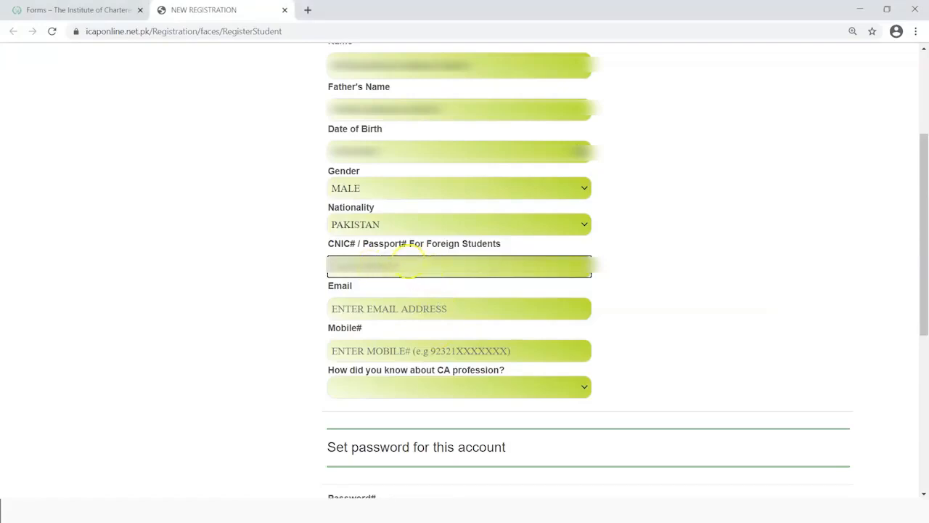
Switch to the STUDENT-DETAILS document in Word and replace the first letter of the email address with its lowercase form.
left_click(380, 307)
key("alt+Tab")
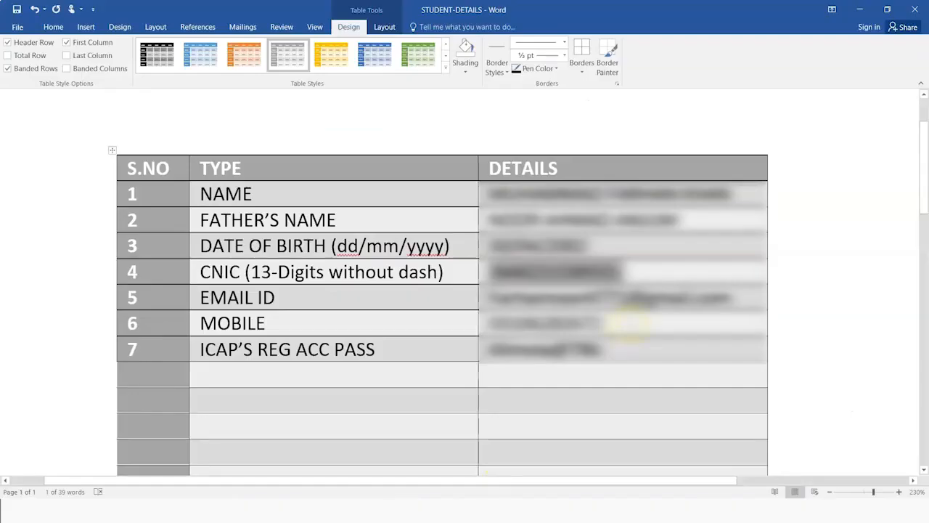
left_click(499, 298)
key("BackSpace")
type("f")
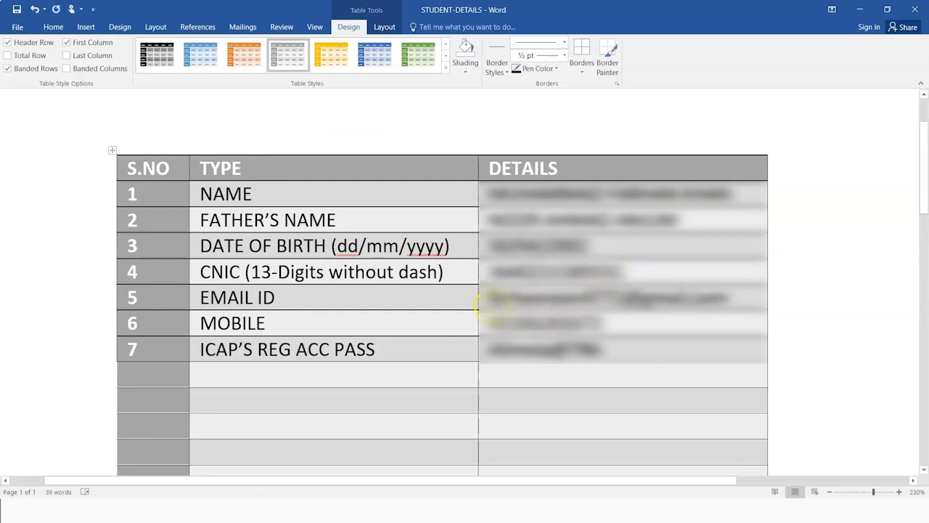
Copy the student's email address from the EMAIL ID row and paste it into the Email field of the Chrome form.
left_click(488, 297)
left_click(490, 298)
left_click_drag(491, 298, 730, 297)
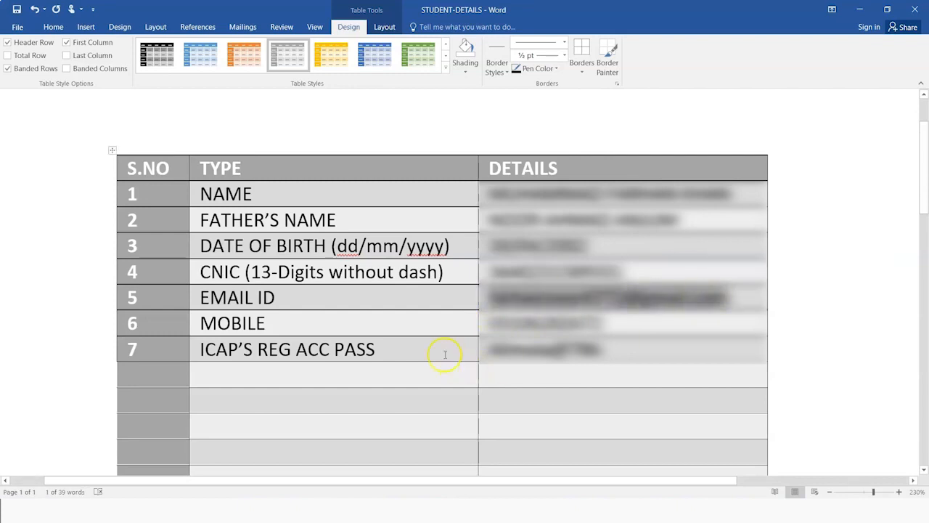
left_click(411, 511)
left_click(392, 308)
key("ctrl+v")
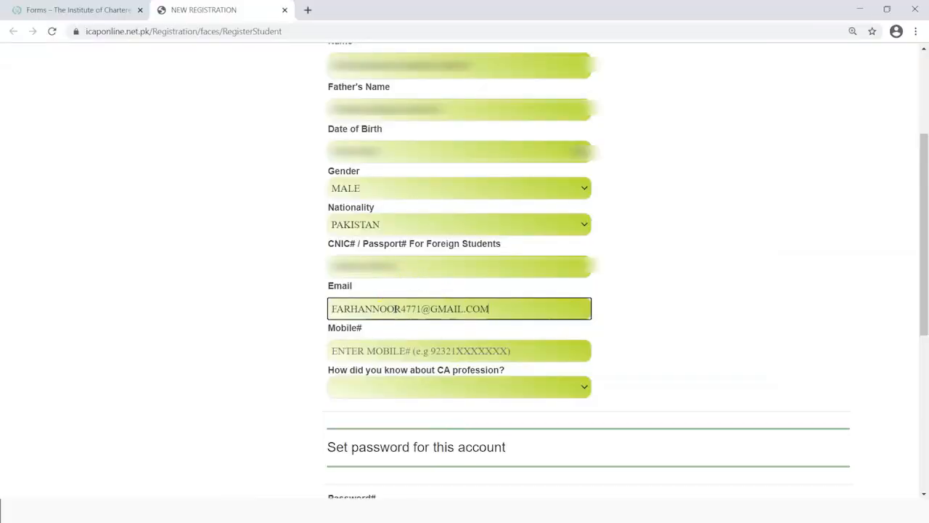
Copy the mobile number from the Word table's MOBILE row and enter it in the Mobile# field of the Chrome form.
left_click(403, 351)
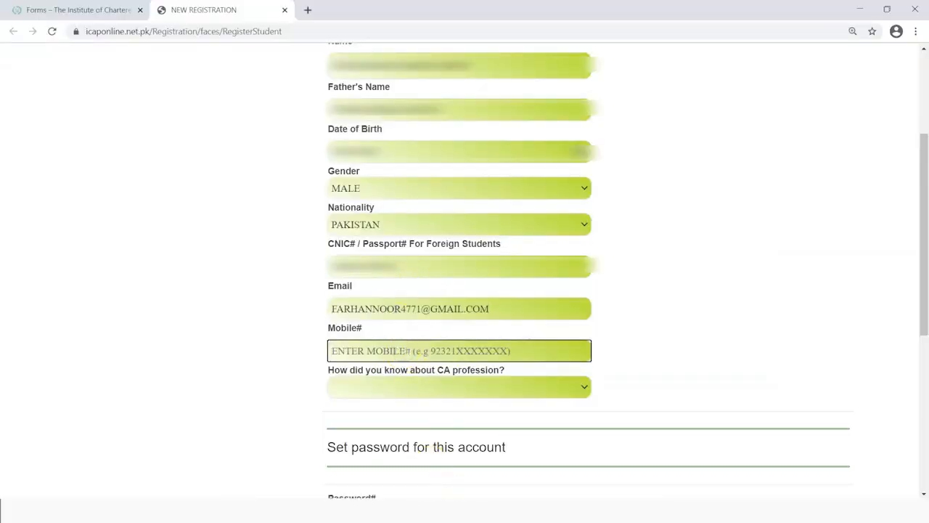
left_click(466, 511)
left_click_drag(481, 323, 613, 323)
key("ctrl+c")
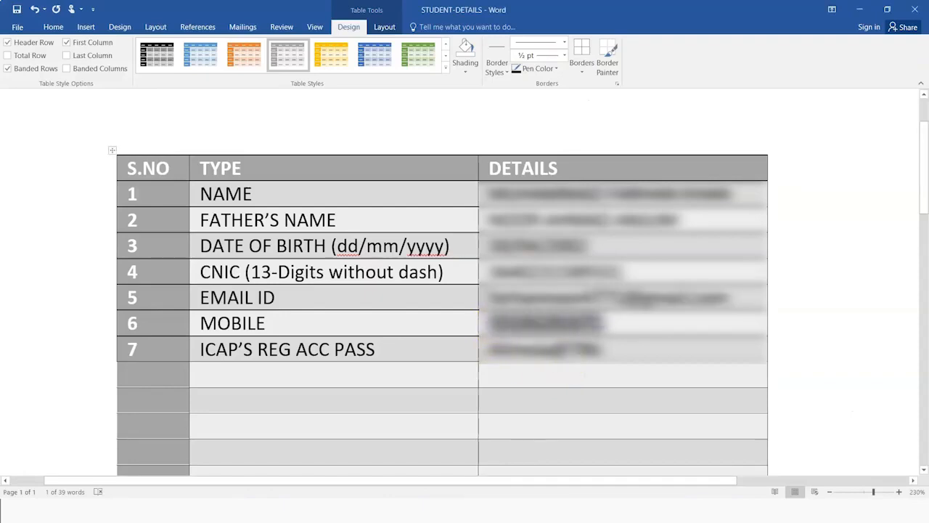
left_click(415, 511)
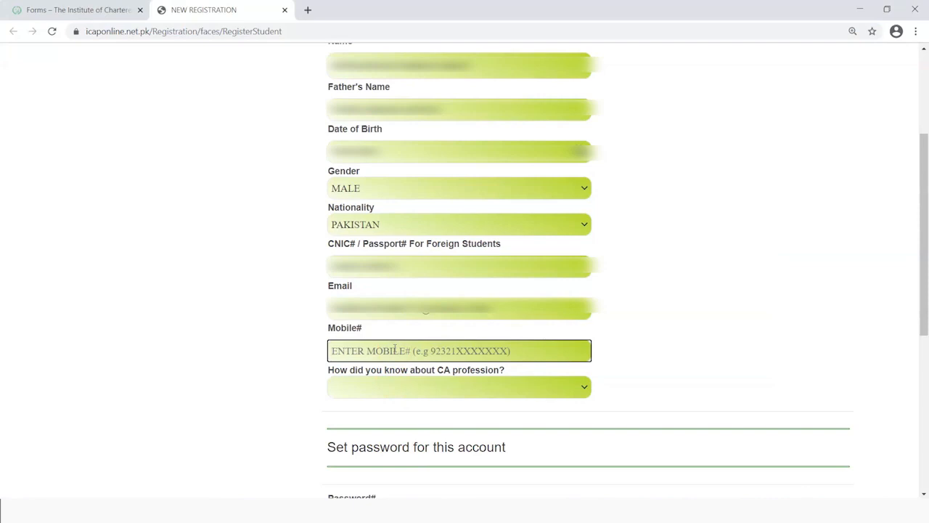
key("ctrl+v")
left_click(328, 351)
left_click(346, 385)
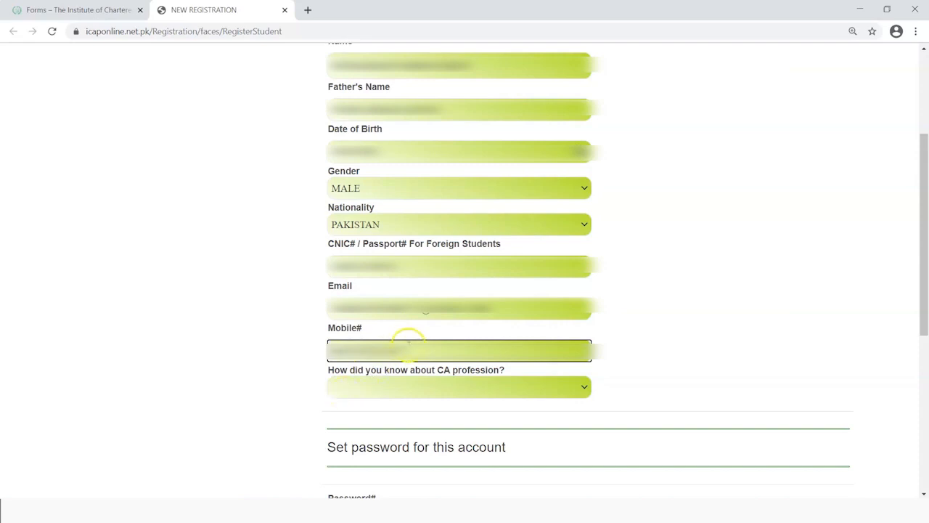
Choose PARENTS/TEACHERS/FRIENDS as the answer to "How did you know about CA profession?" and review the completed personal details.
left_click(409, 392)
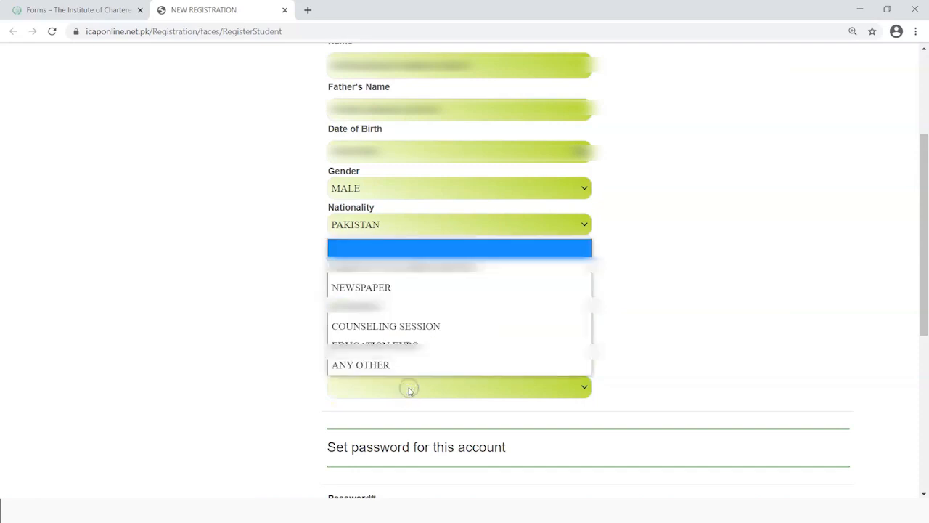
left_click(409, 391)
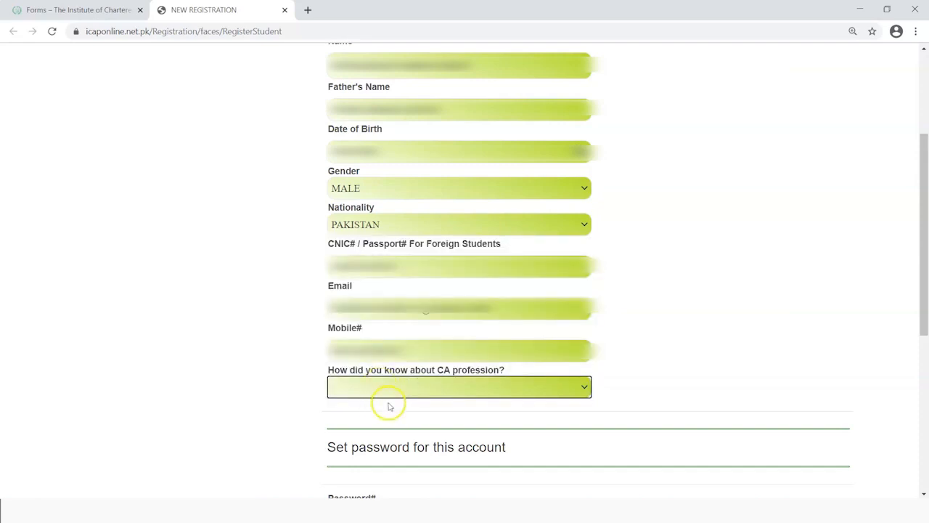
left_click(429, 395)
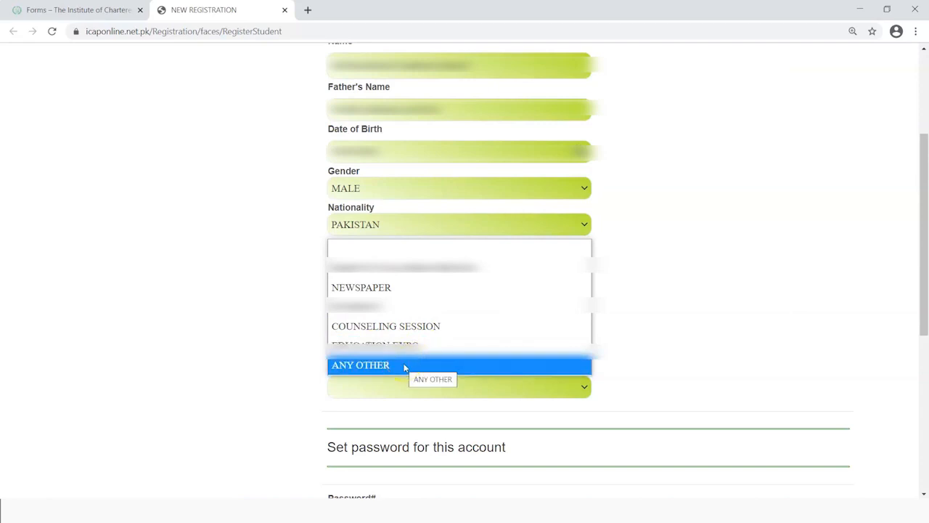
left_click(397, 268)
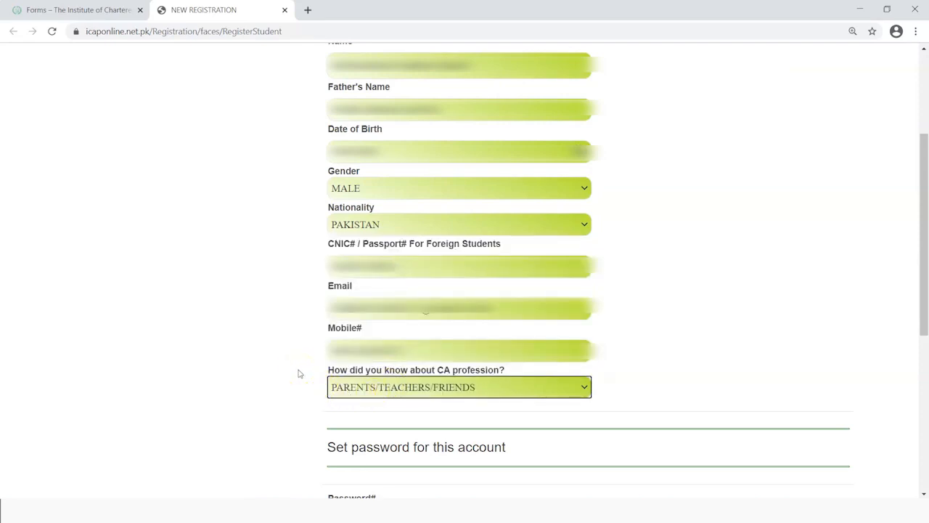
scroll(299, 373, "up", 1)
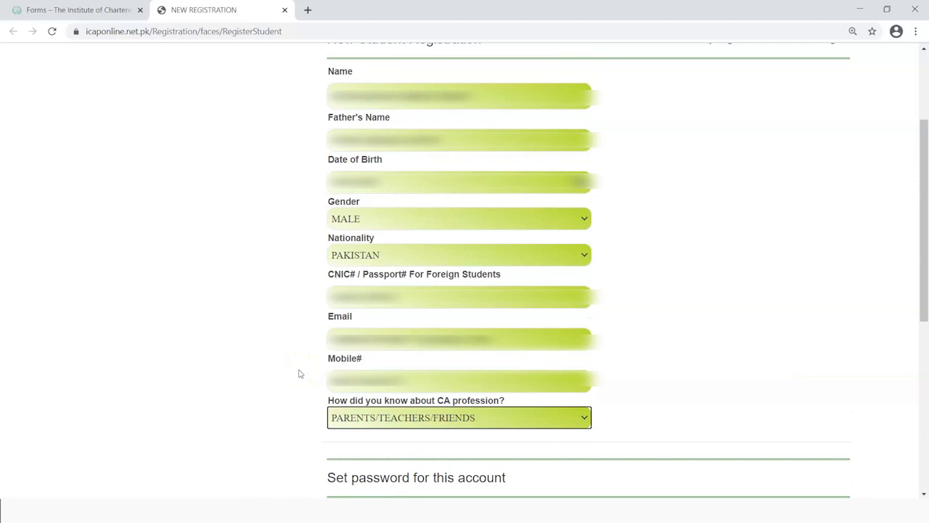
Copy the account password from the Word table's ICAP'S REG ACC PASS row into the Chrome form's Password and Confirm password fields.
left_click(382, 275)
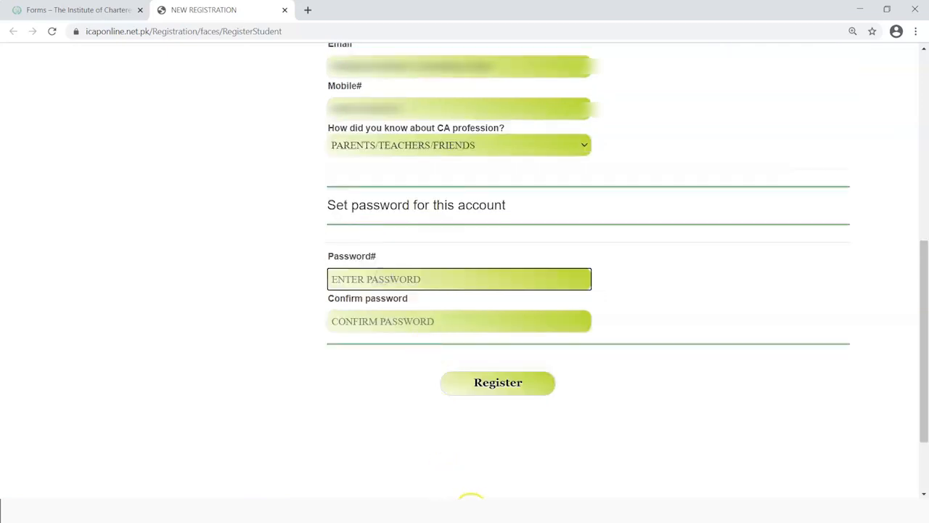
left_click(472, 510)
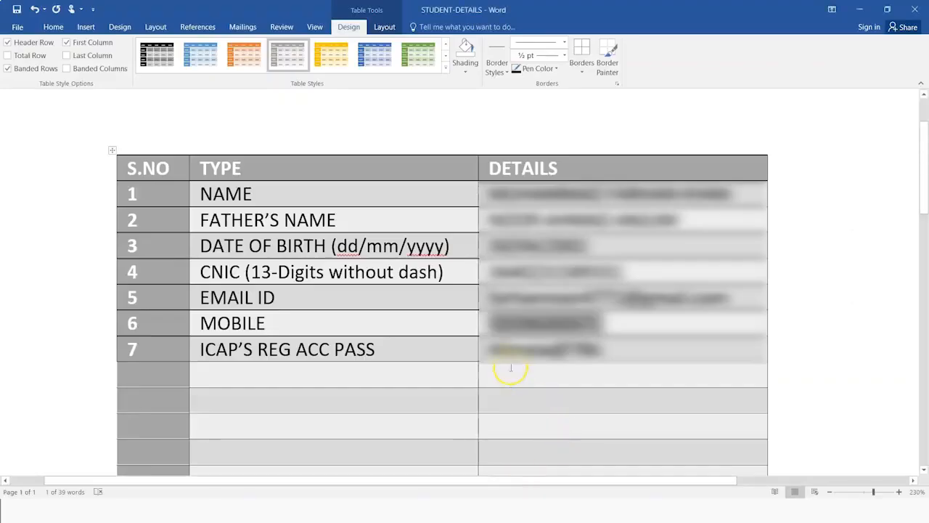
left_click_drag(491, 349, 601, 350)
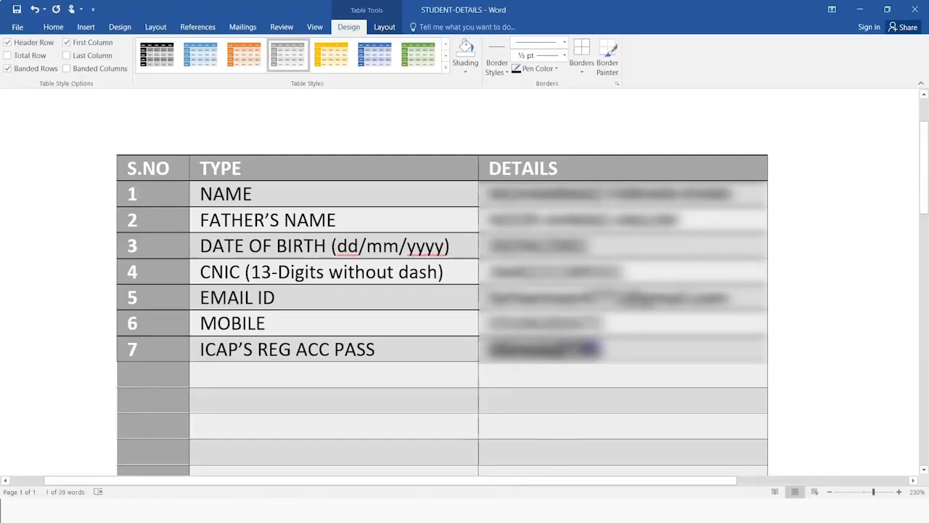
key("ctrl+c")
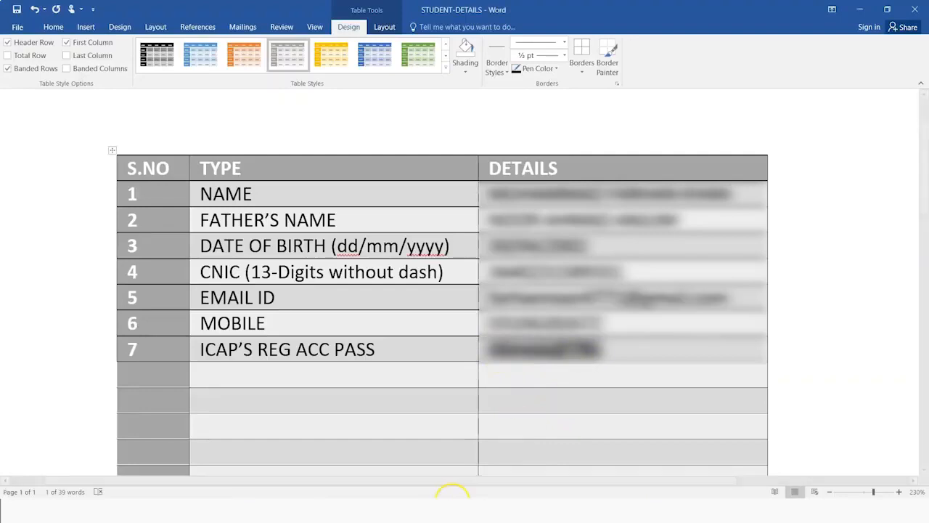
left_click(453, 510)
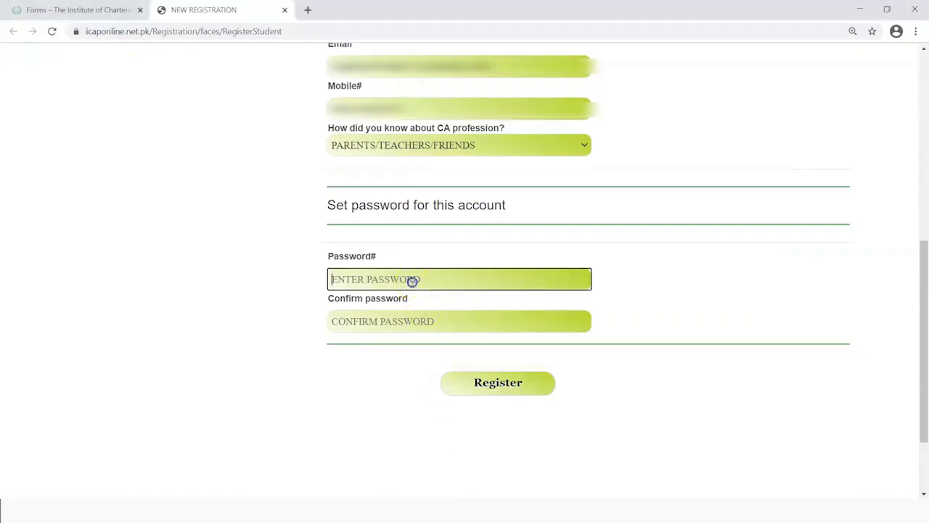
key("ctrl+v")
left_click(410, 320)
key("ctrl+v")
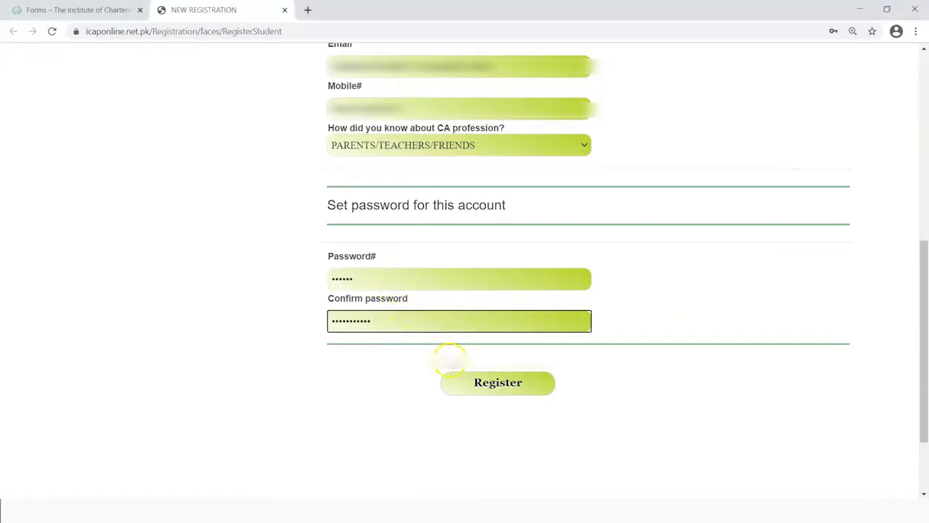
Try to register the account, revisit the mobile number and submit the form again.
left_click(493, 388)
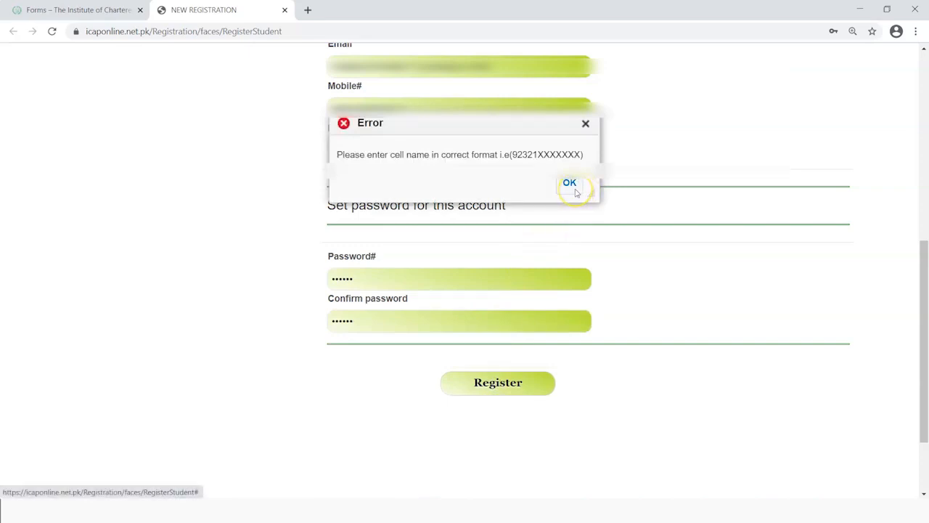
left_click(570, 185)
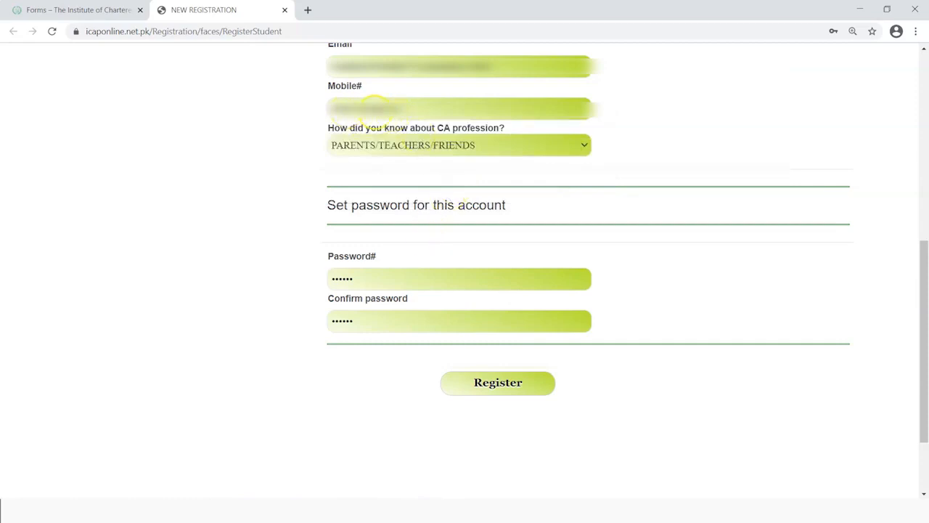
left_click(414, 103)
left_click(494, 385)
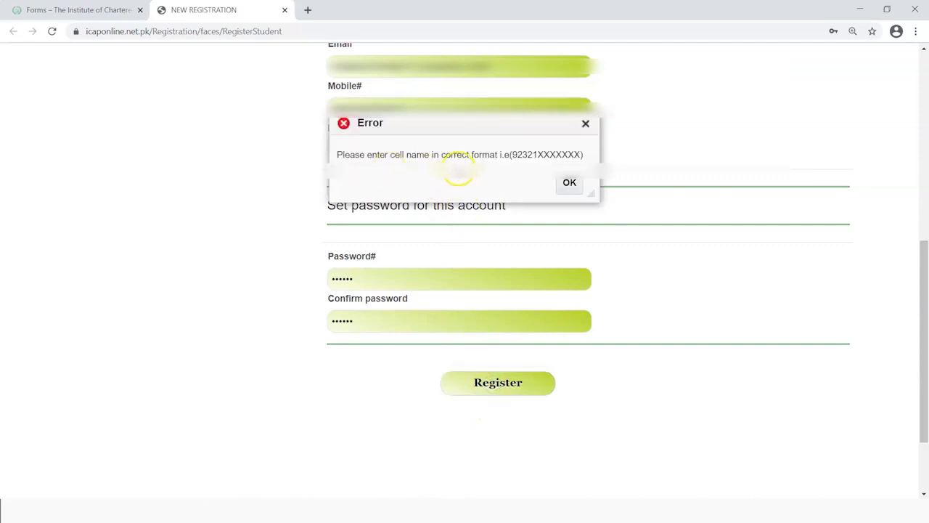
left_click(570, 184)
Rewrite the mobile number in the 92321XXXXXXX format and submit the registration.
key("BackSpace")
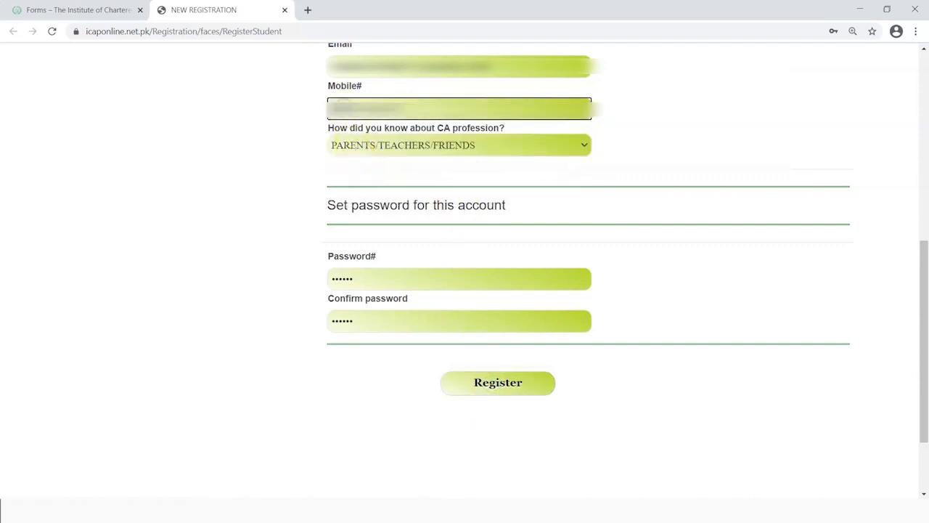
left_click(394, 109)
type("0")
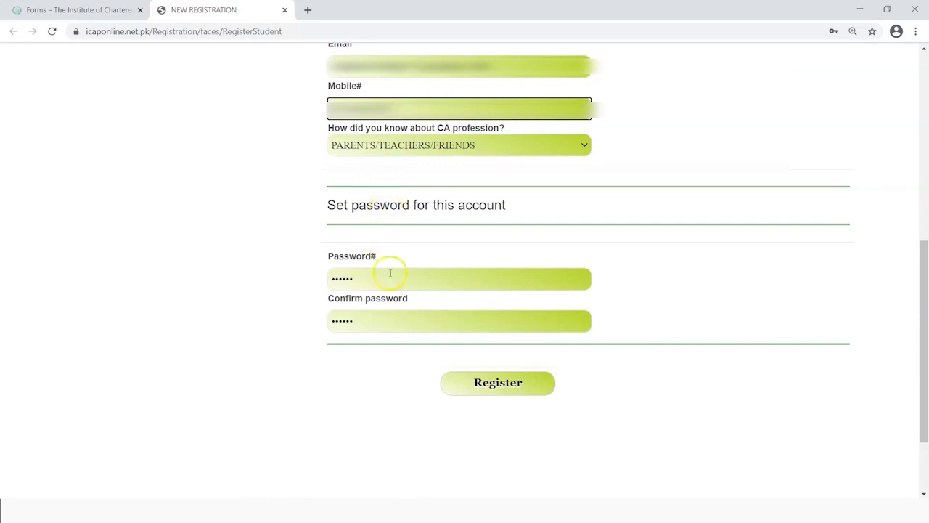
left_click(479, 385)
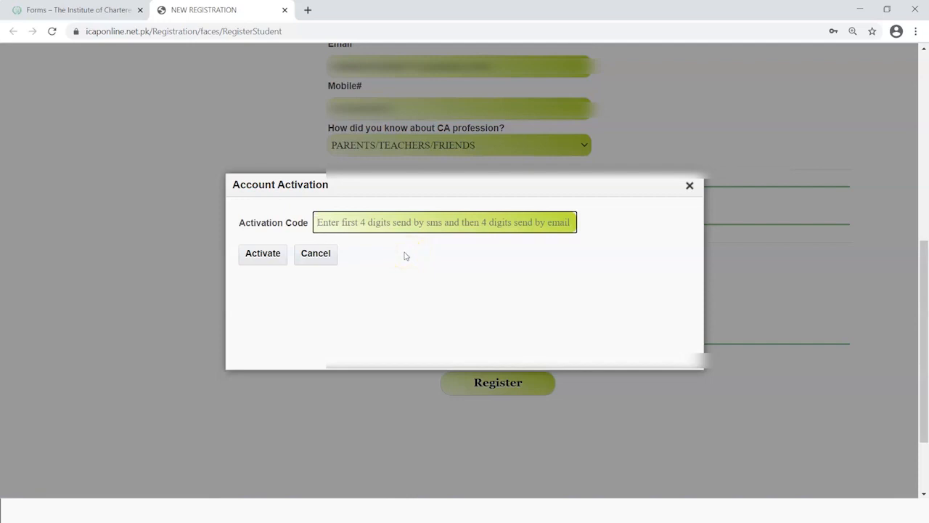
Enter the account activation code, made up of the SMS characters followed by the email characters.
left_click(408, 227)
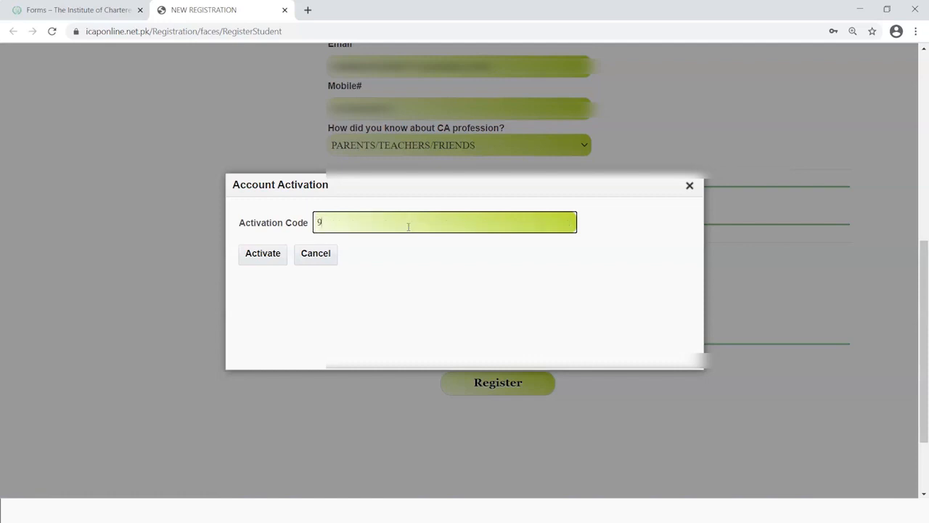
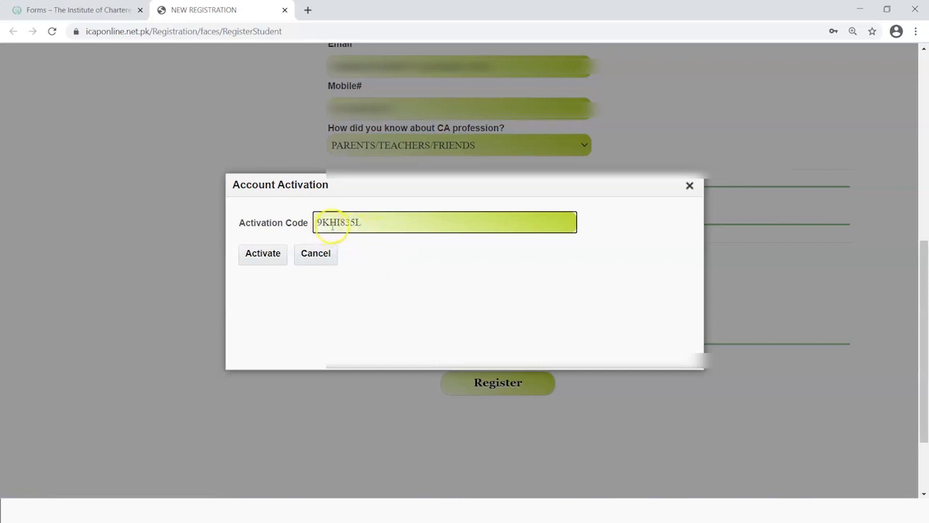
Activate the account with the entered code and close the browser's offer to save the password.
left_click_drag(315, 223, 362, 222)
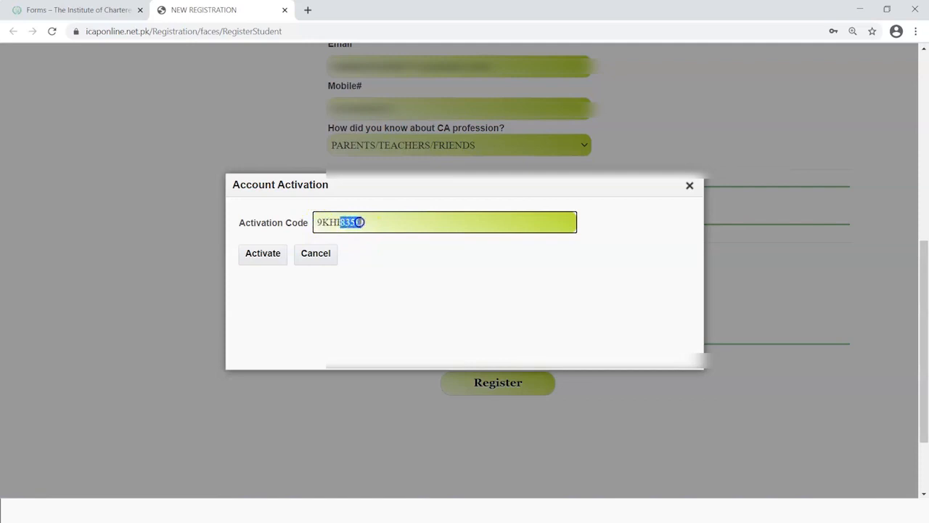
left_click(372, 223)
left_click(268, 256)
left_click(269, 254)
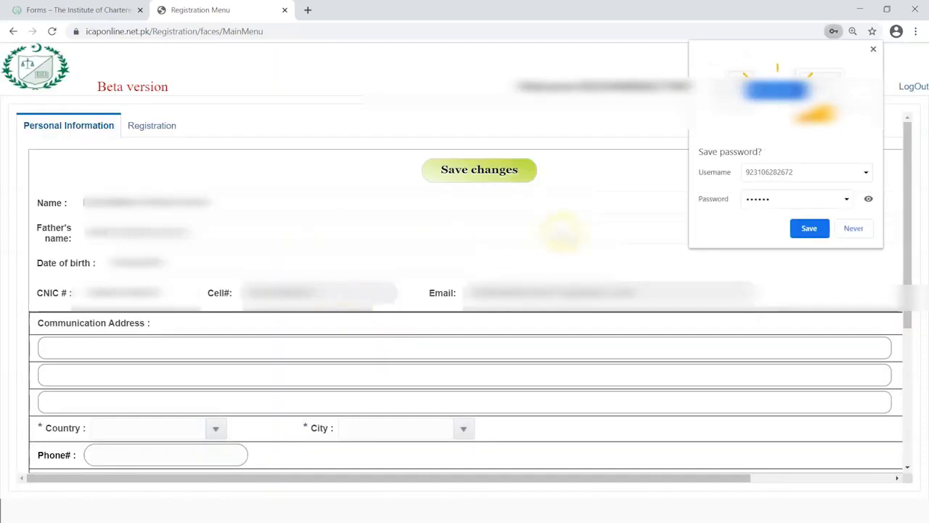
left_click(874, 50)
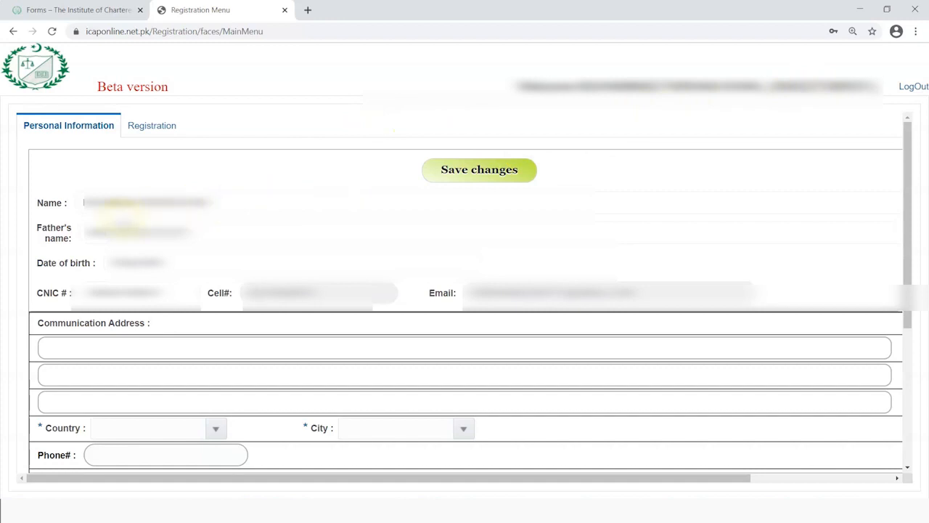
Enter the student's full postal address in the first line of Communication Address.
scroll(147, 228, "down", 1)
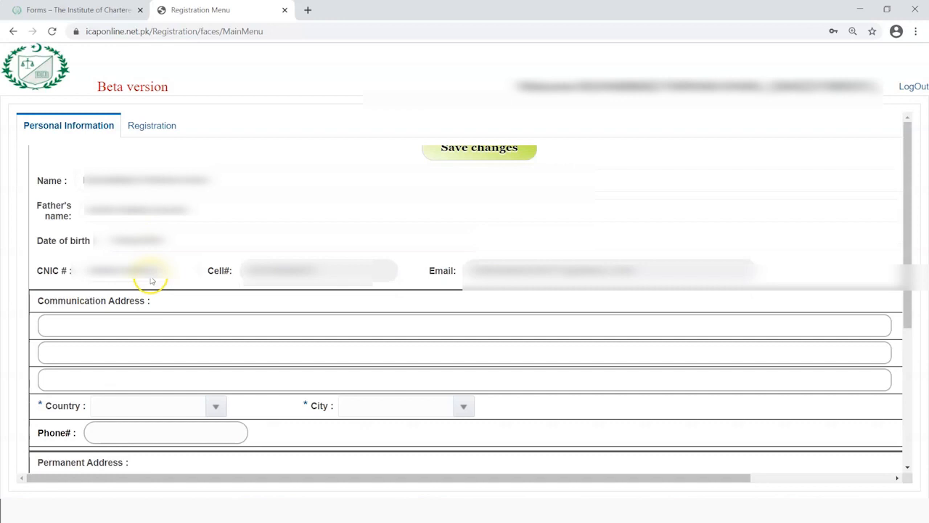
scroll(149, 247, "down", 2)
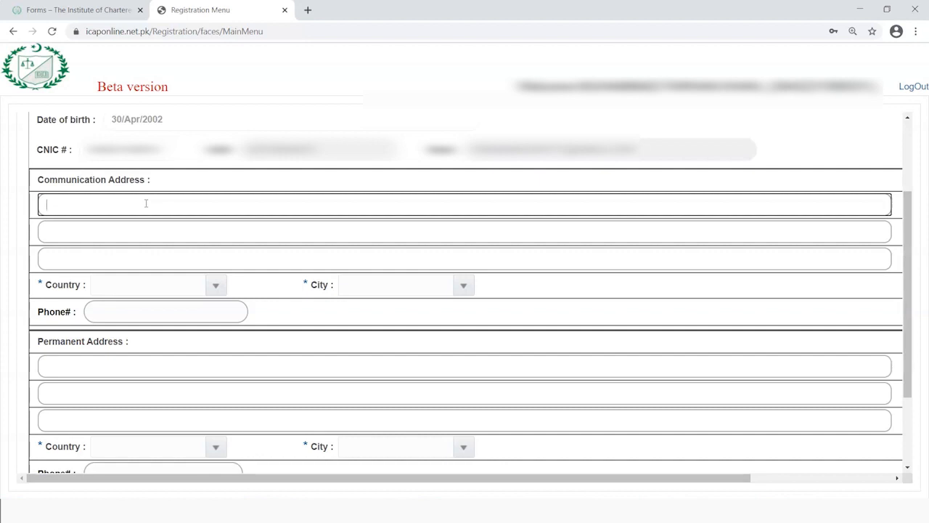
scroll(146, 203, "up", 3)
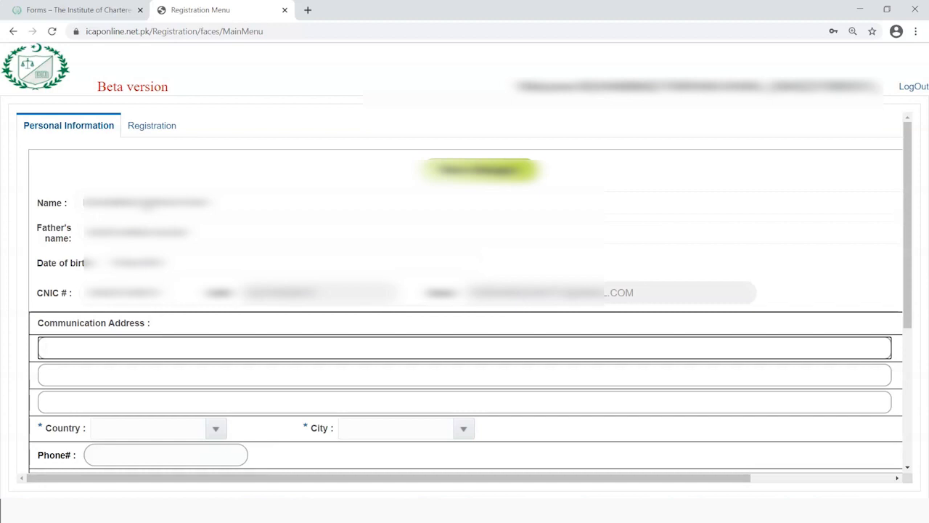
key("ctrl+v")
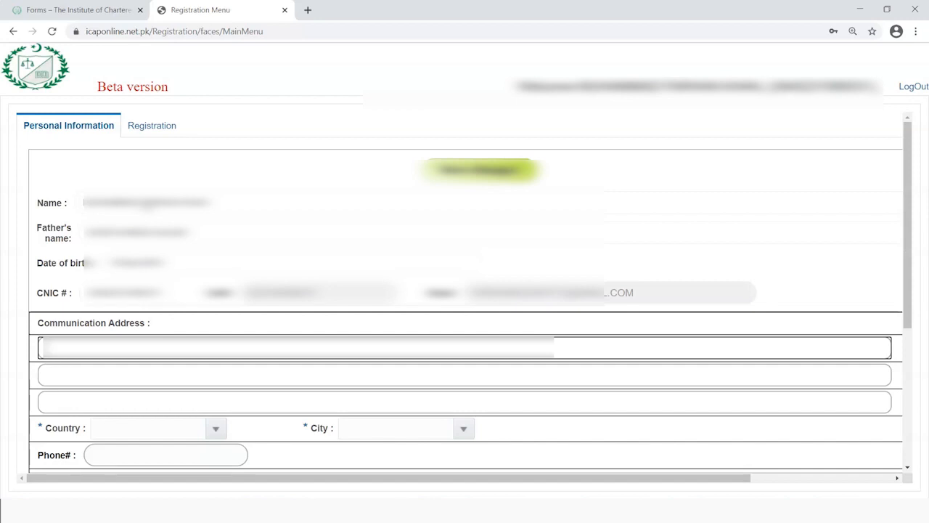
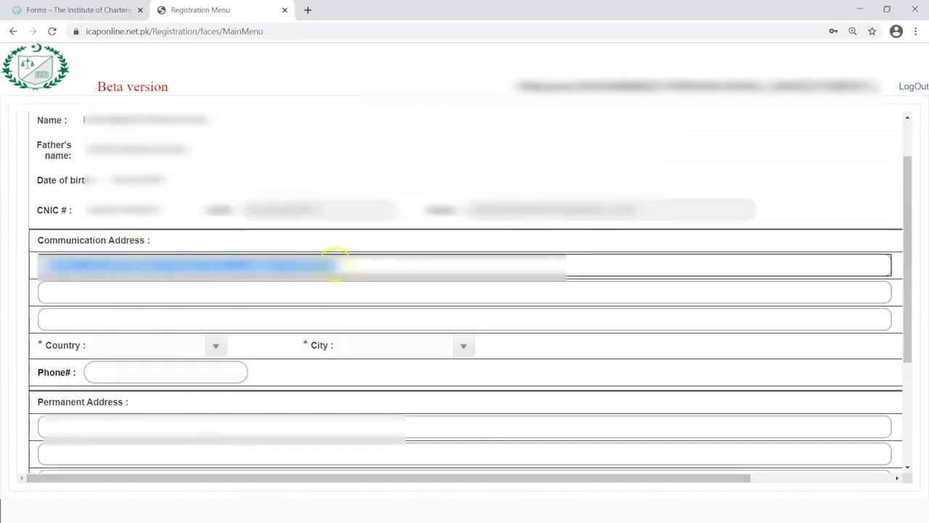
Copy the communication address into the first line of Permanent Address.
left_click(344, 266)
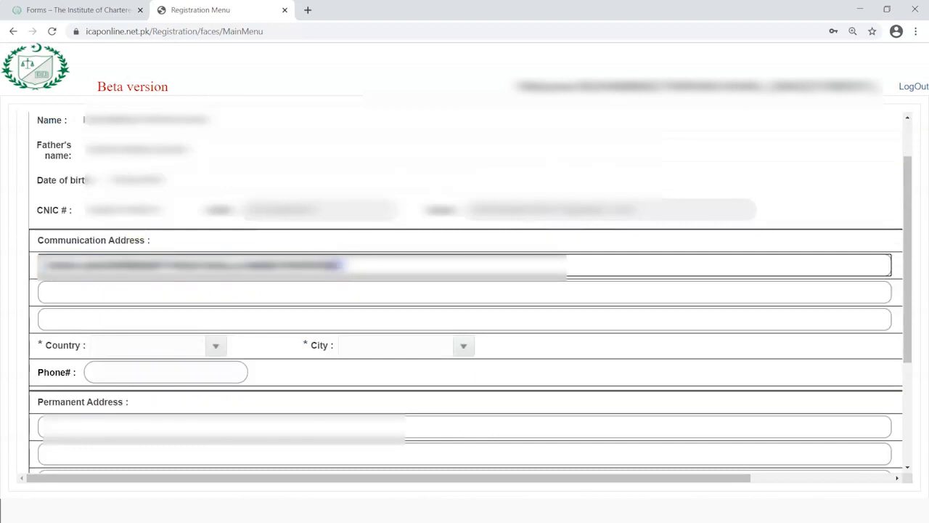
left_click(250, 424)
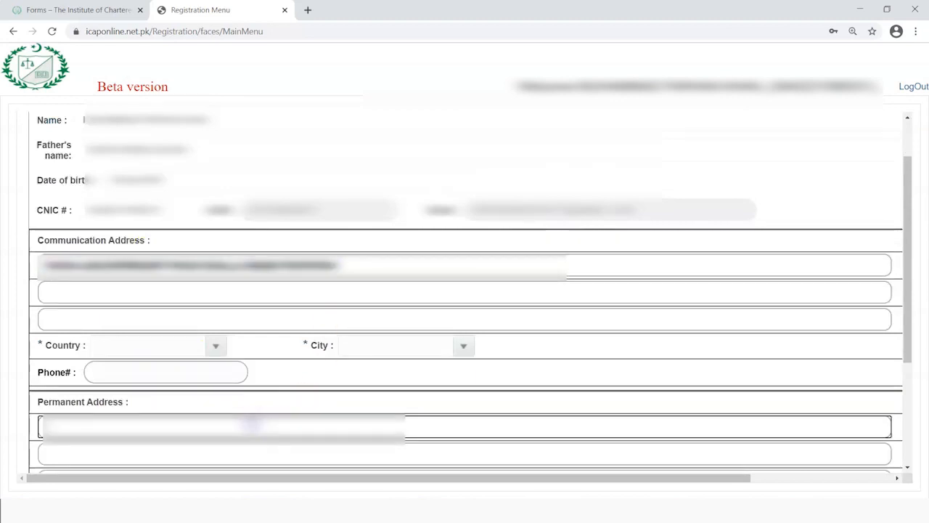
key("ctrl+v")
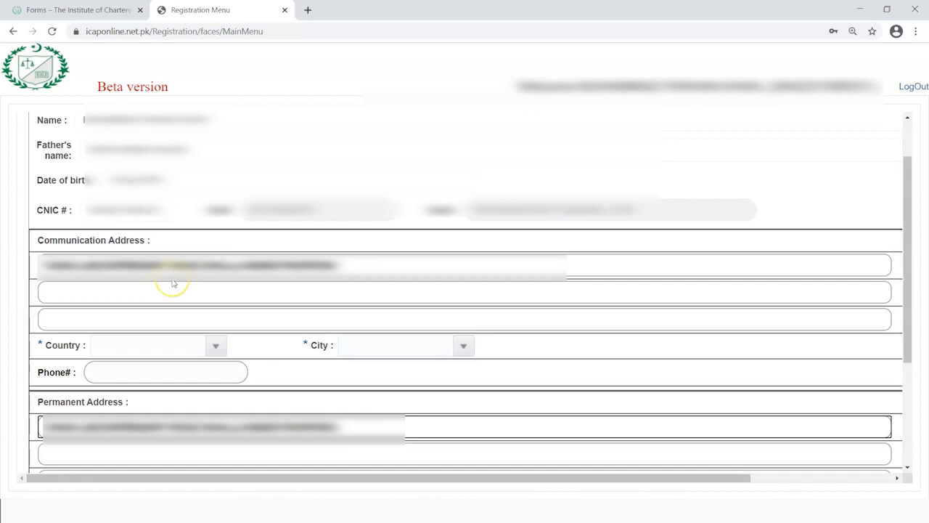
Set the Communication Address country to PAKISTAN and its city to PAK PATTAN.
left_click(170, 346)
left_click(165, 348)
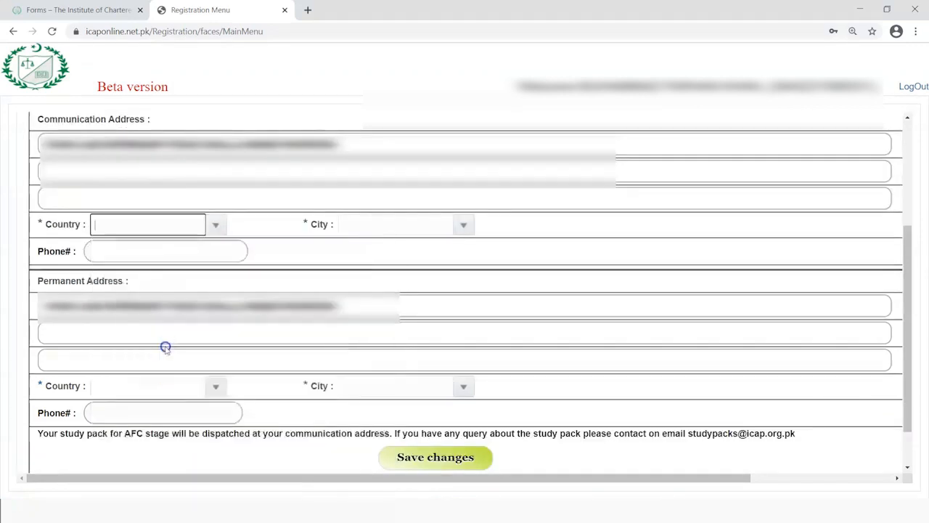
left_click(462, 226)
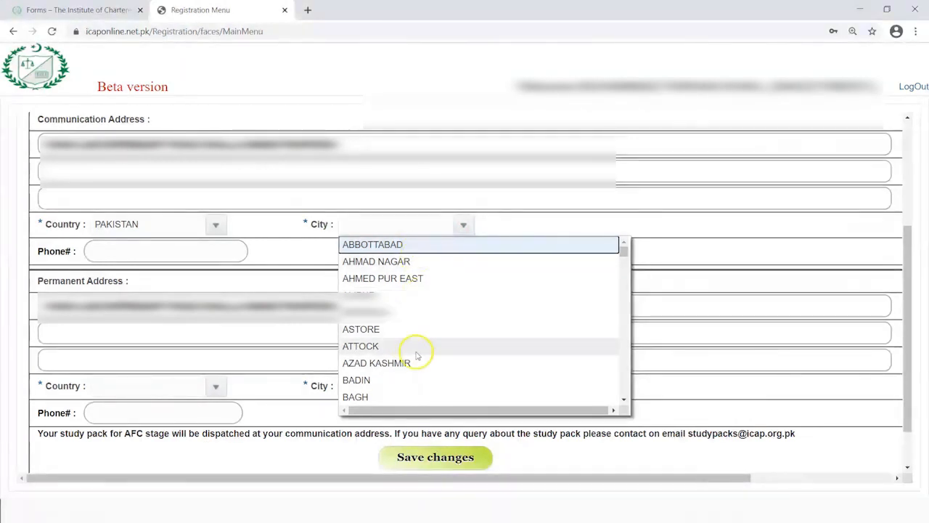
scroll(418, 356, "down", 3)
scroll(417, 356, "up", 3)
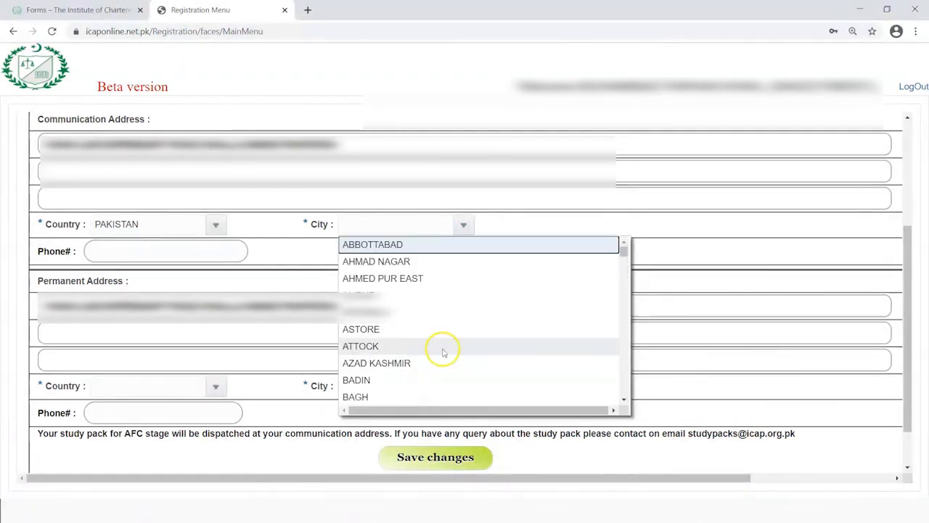
scroll(443, 349, "down", 10)
left_click(442, 349)
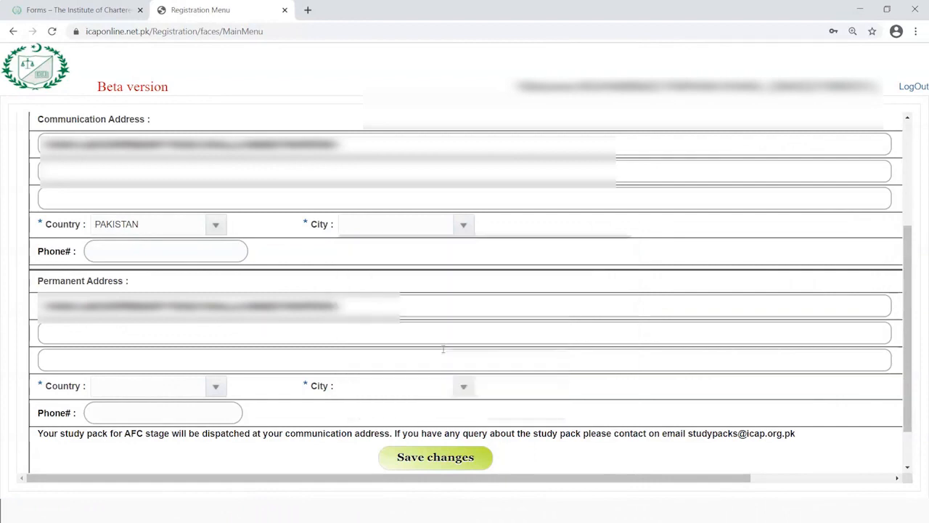
left_click(461, 225)
scroll(438, 347, "down", 1)
scroll(437, 347, "down", 6)
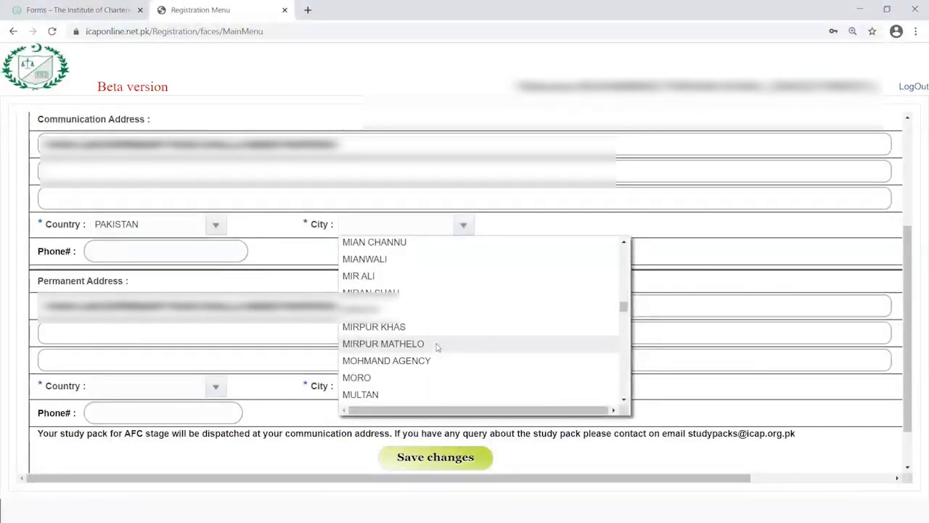
scroll(437, 347, "down", 5)
scroll(437, 348, "down", 4)
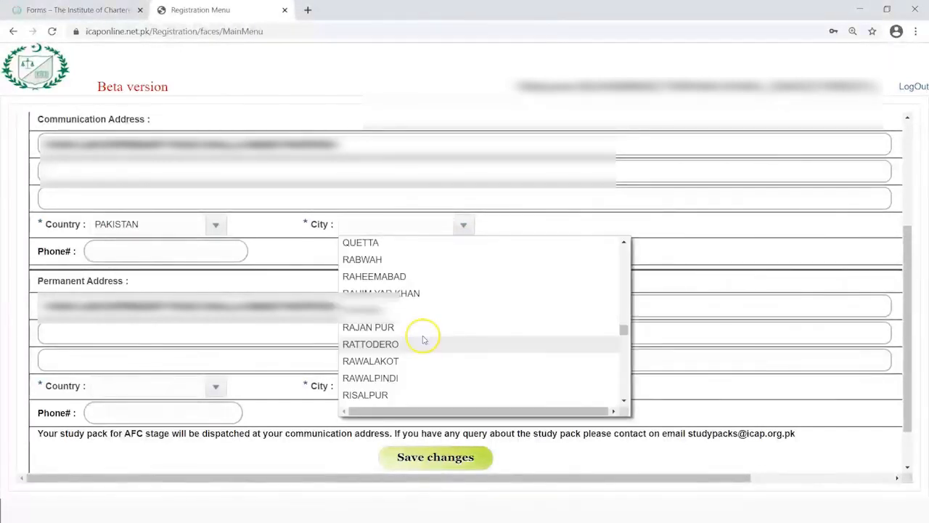
scroll(426, 349, "up", 4)
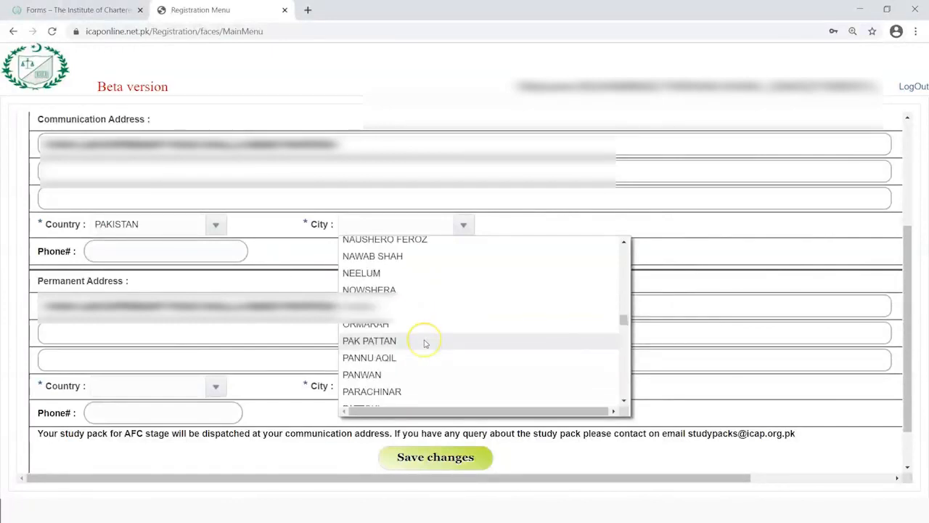
left_click(376, 341)
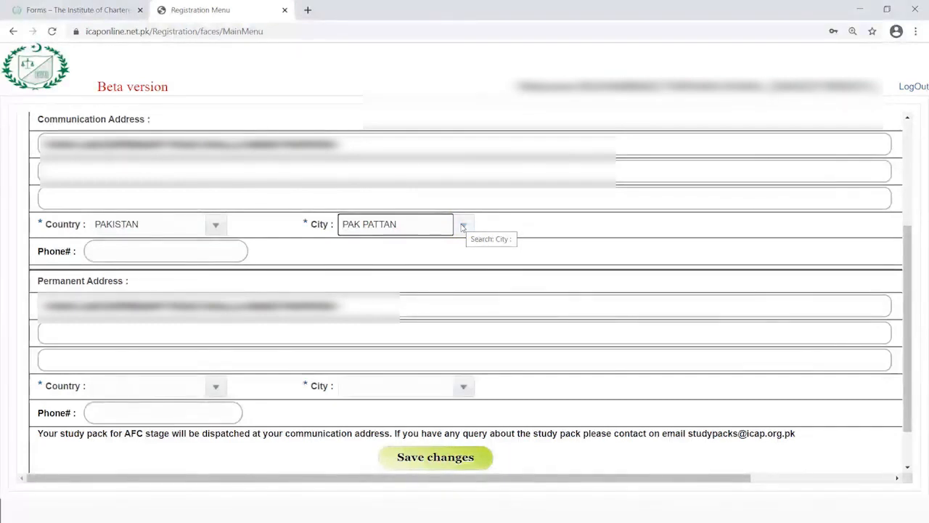
Copy the student's mobile number from the STUDENT-DETAILS document in Word into the Communication Address phone field on the registration page.
left_click(222, 251)
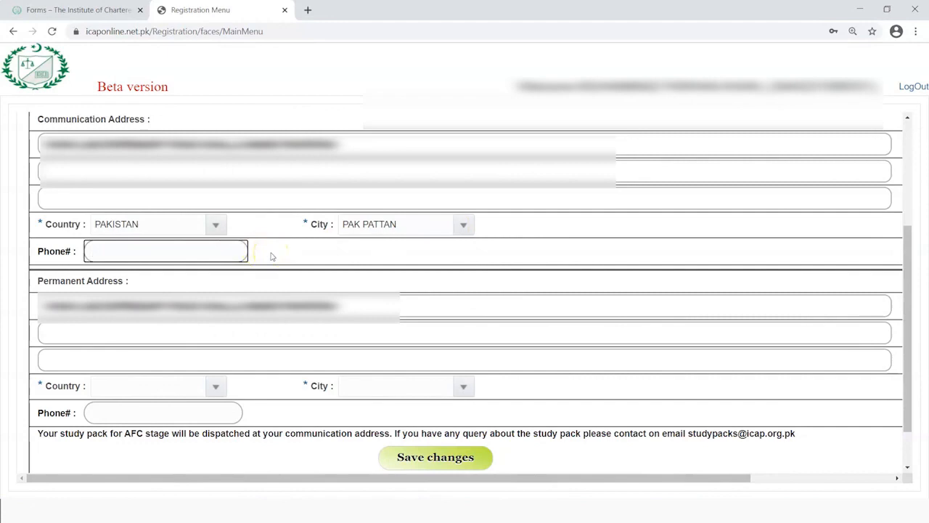
left_click(509, 512)
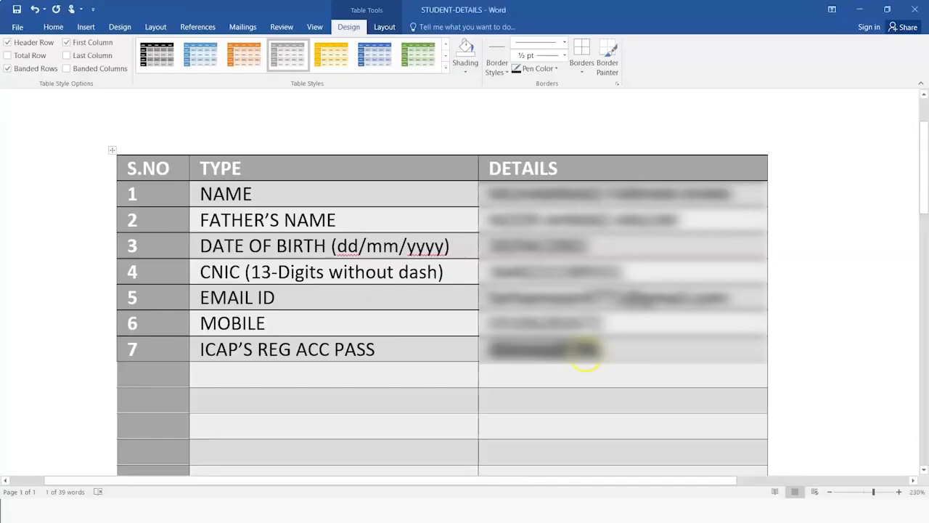
triple_click(560, 323)
double_click(560, 324)
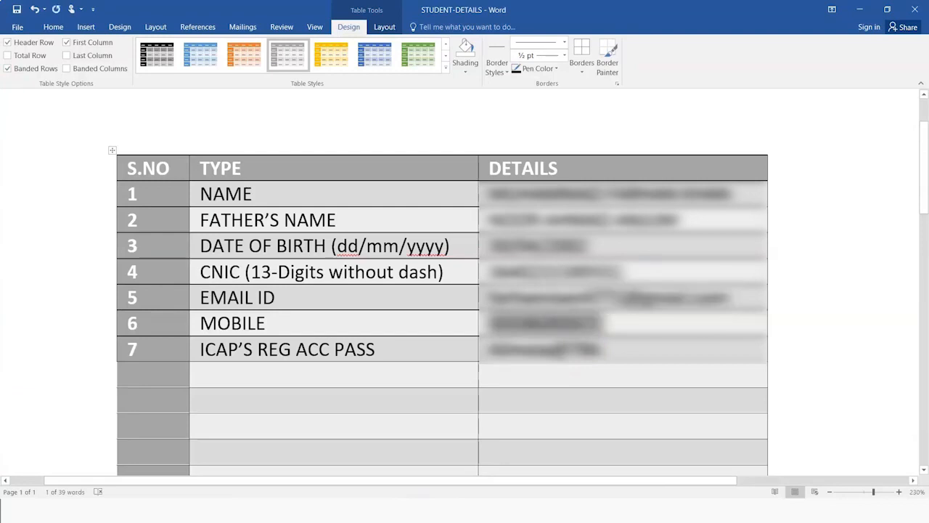
key("Delete")
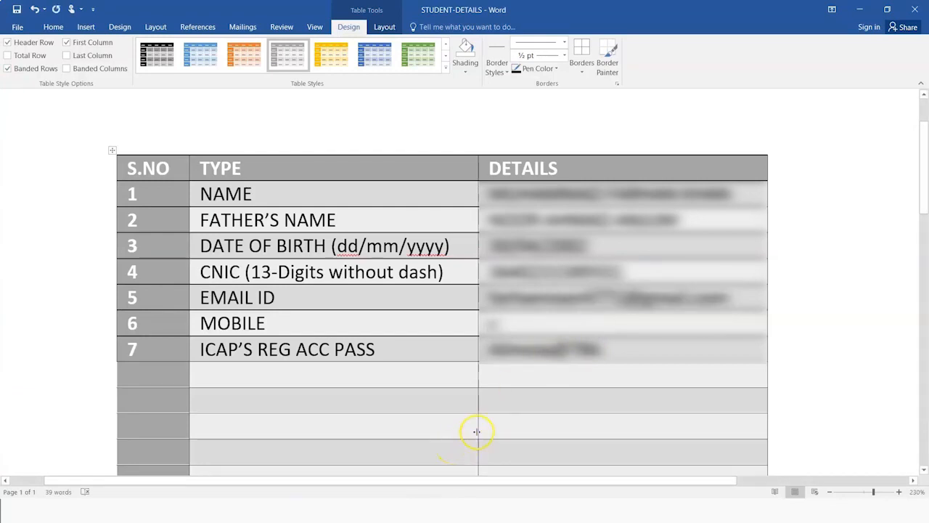
key("ctrl+z")
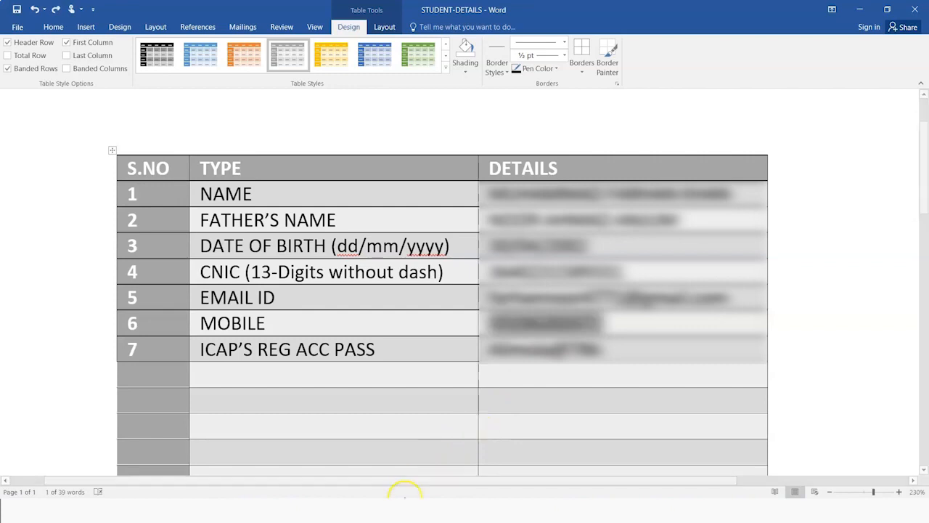
left_click(399, 511)
left_click(213, 247)
key("ctrl+v")
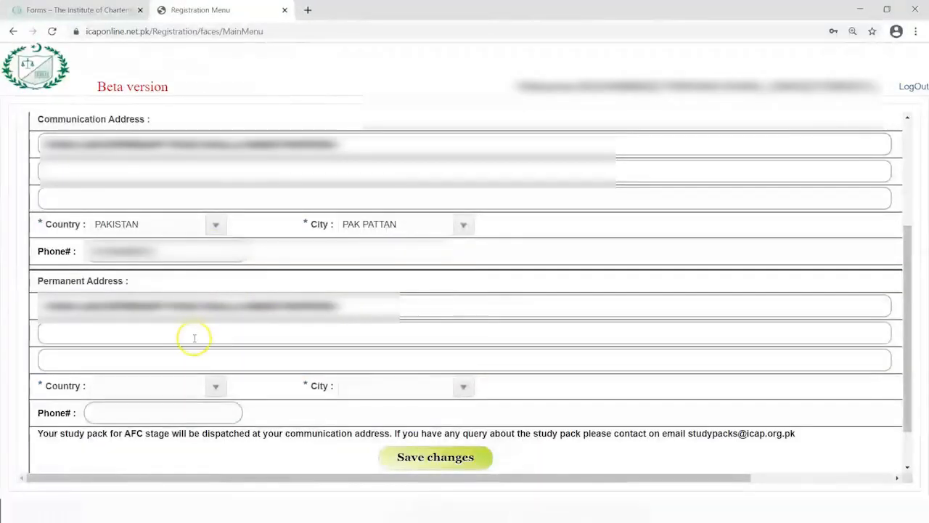
Set the Permanent Address country to PAKISTAN.
scroll(191, 337, "down", 2)
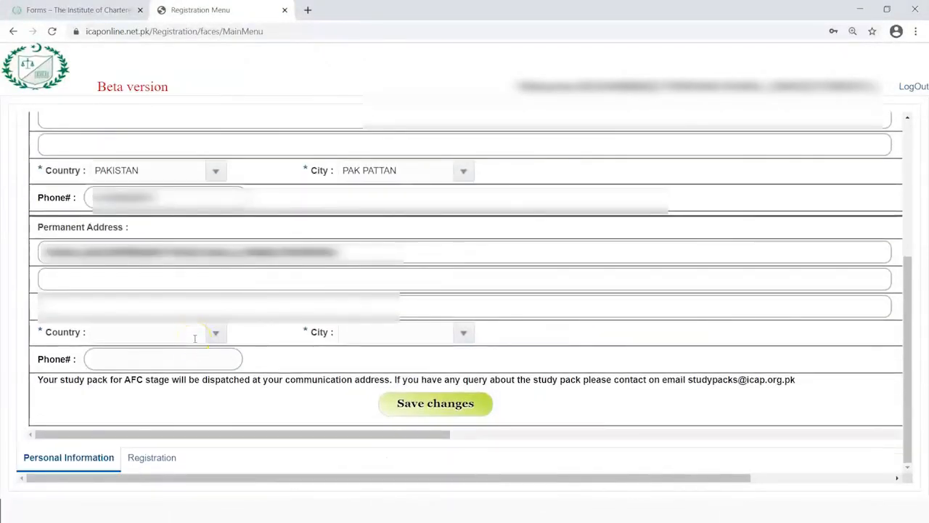
scroll(195, 337, "up", 1)
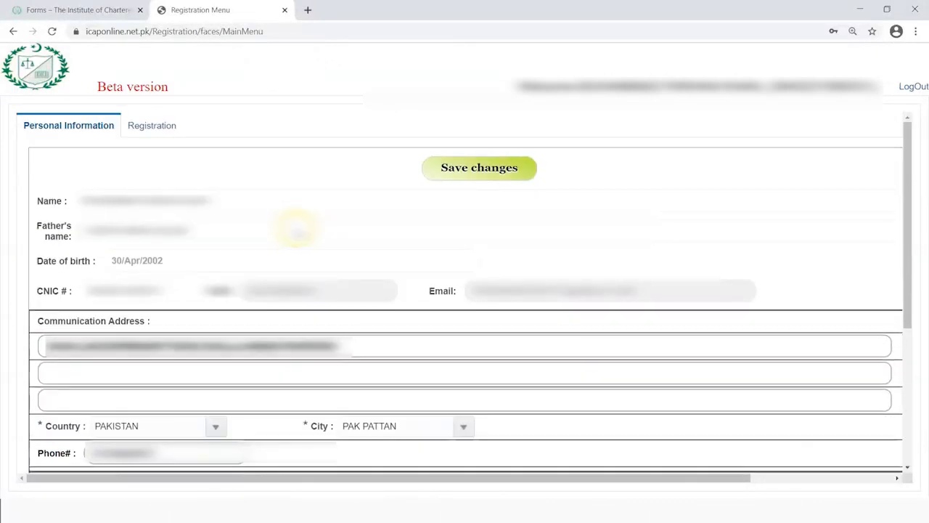
scroll(298, 231, "down", 1)
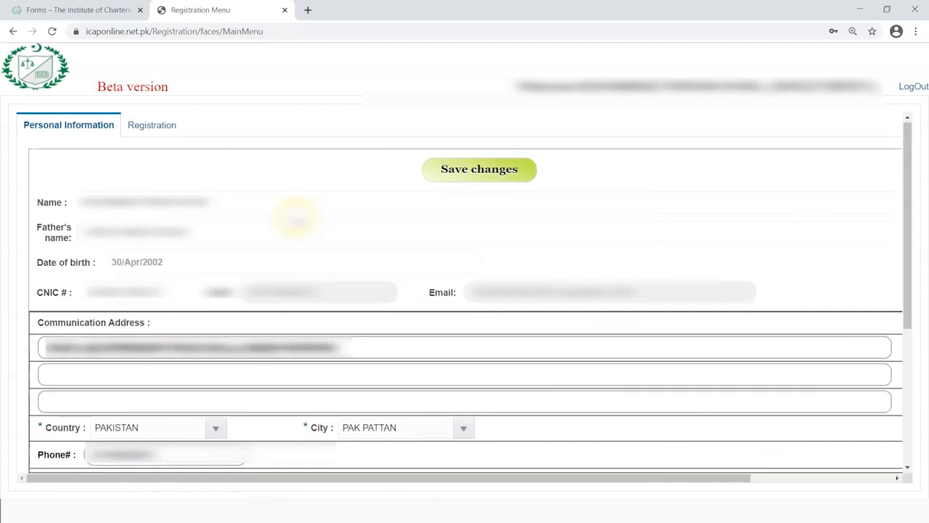
scroll(296, 220, "down", 4)
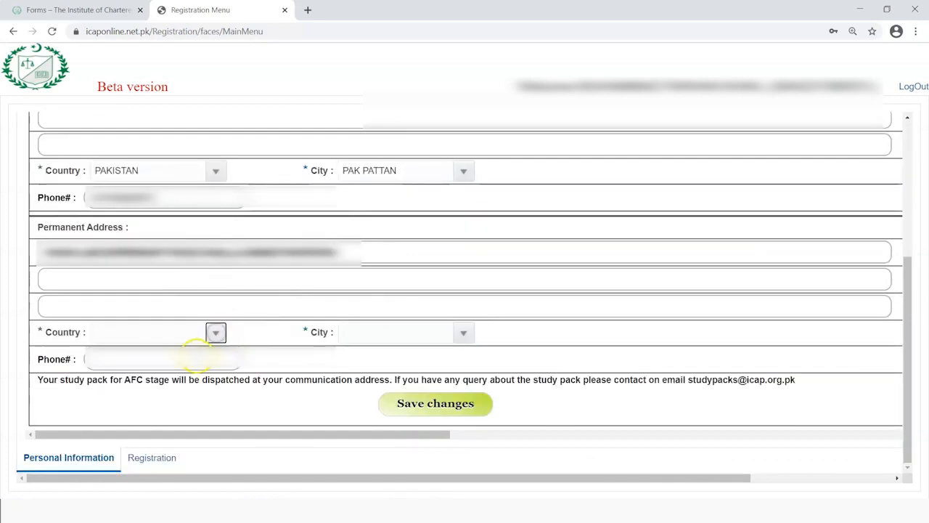
left_click(215, 332)
left_click(189, 227)
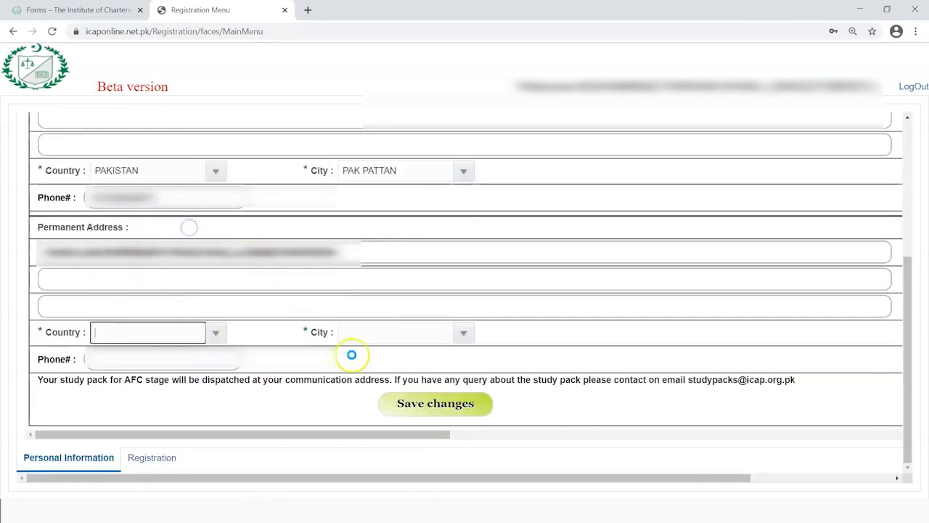
Set the Permanent Address city to PAK PATTAN and fill in its phone field with the copied mobile number.
left_click(460, 331)
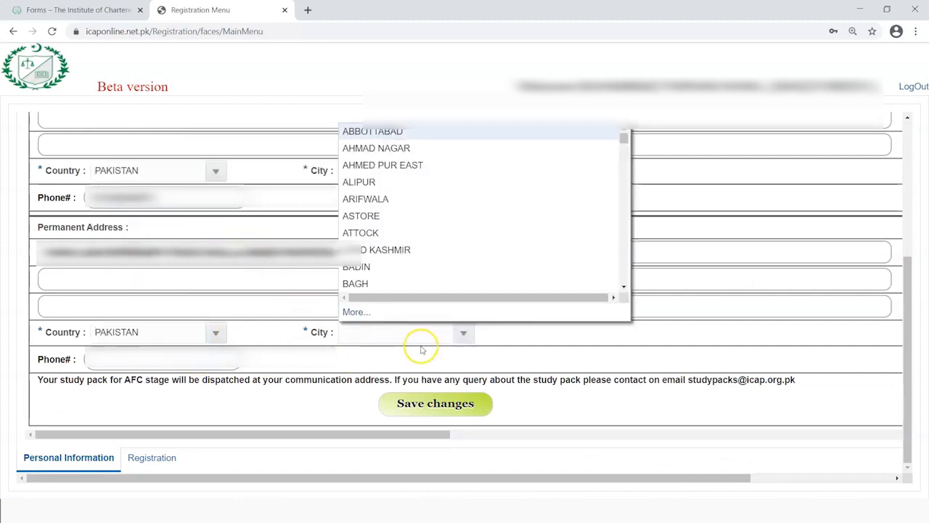
scroll(426, 275, "down", 3)
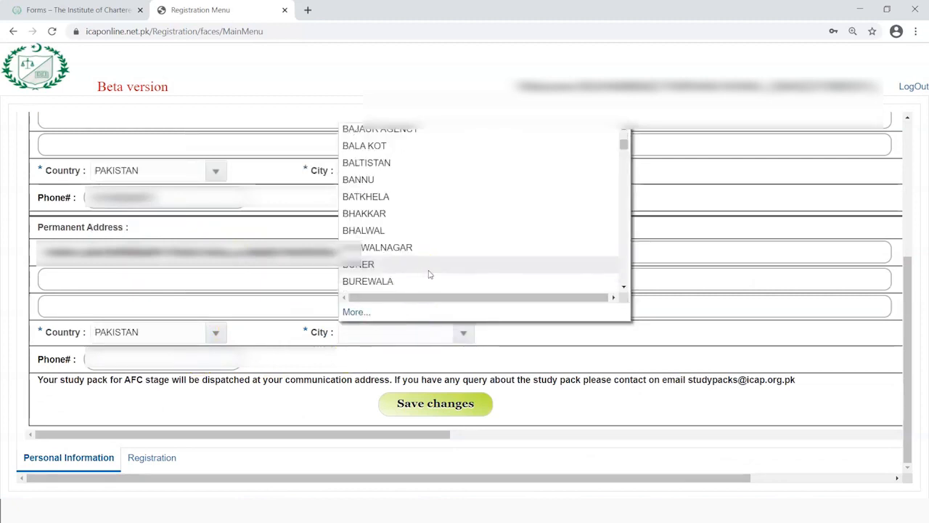
scroll(435, 268, "up", 3)
scroll(458, 250, "down", 15)
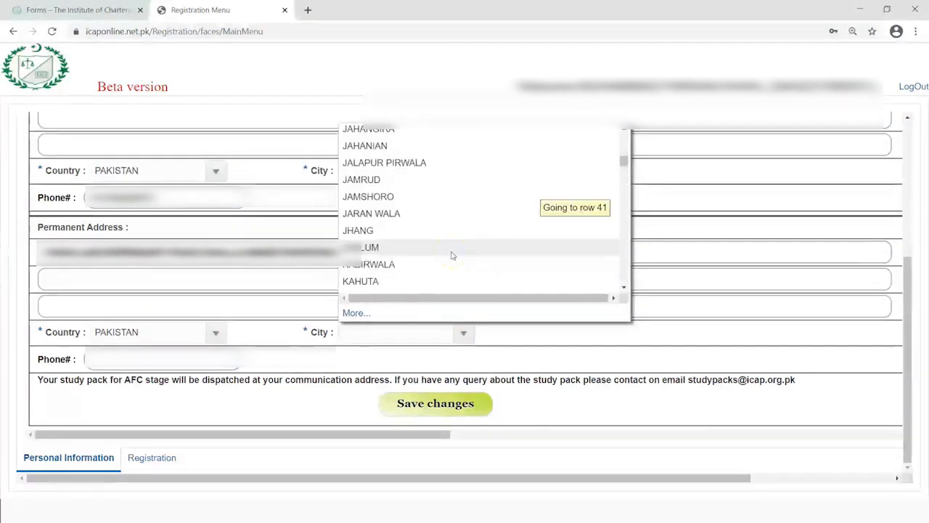
left_click(476, 217)
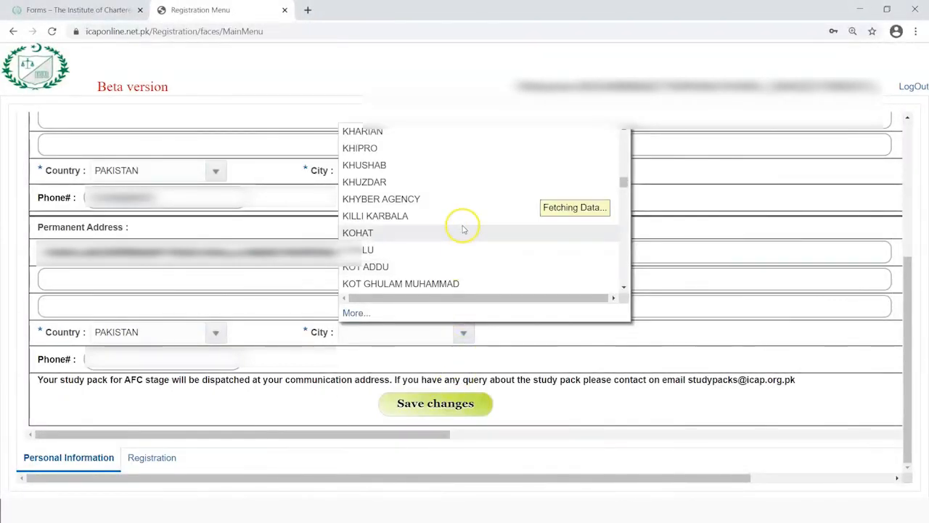
scroll(484, 208, "down", 5)
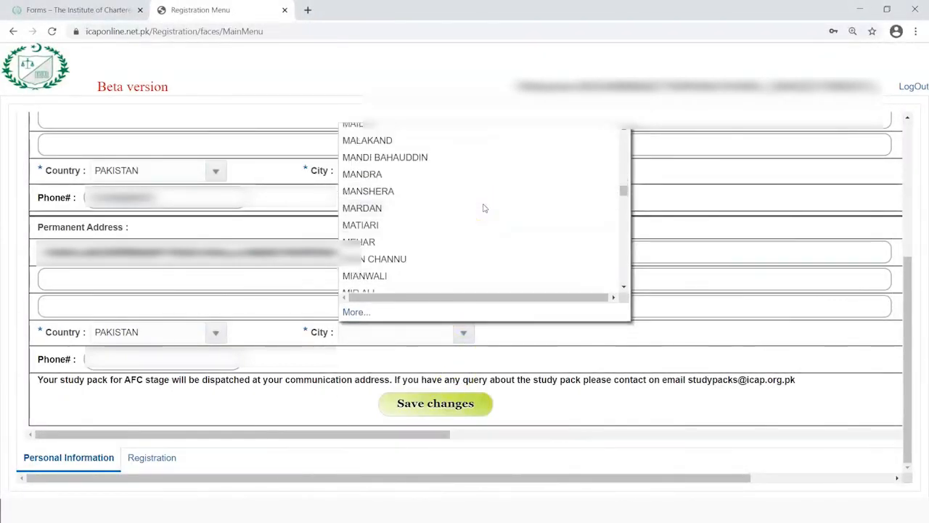
scroll(477, 239, "down", 2)
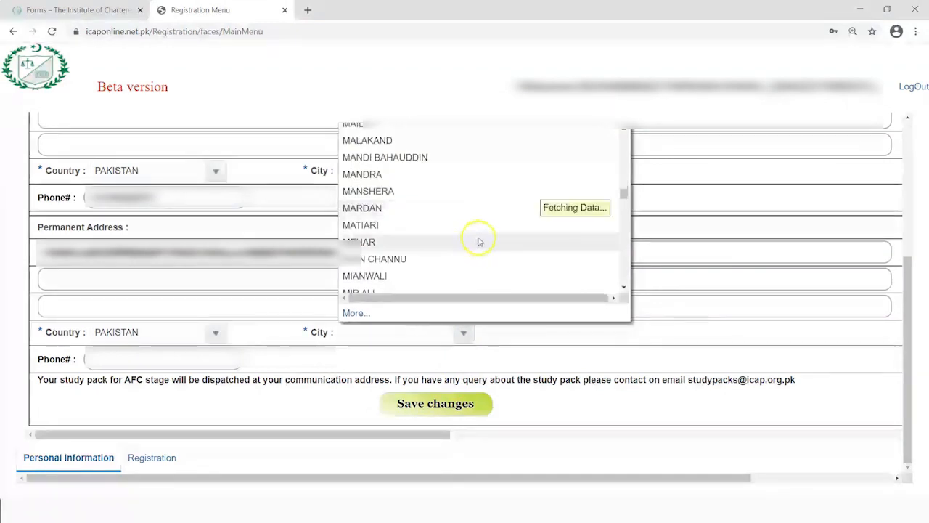
scroll(487, 232, "down", 5)
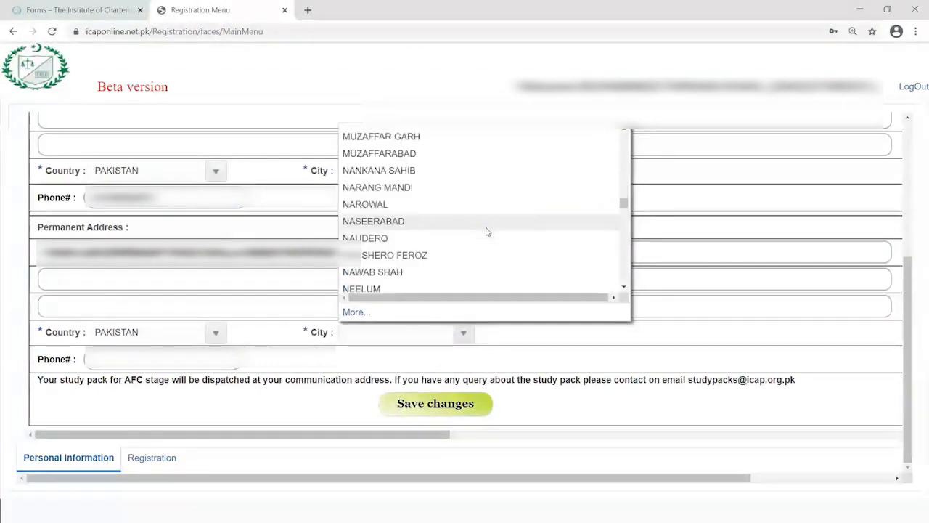
scroll(498, 230, "down", 5)
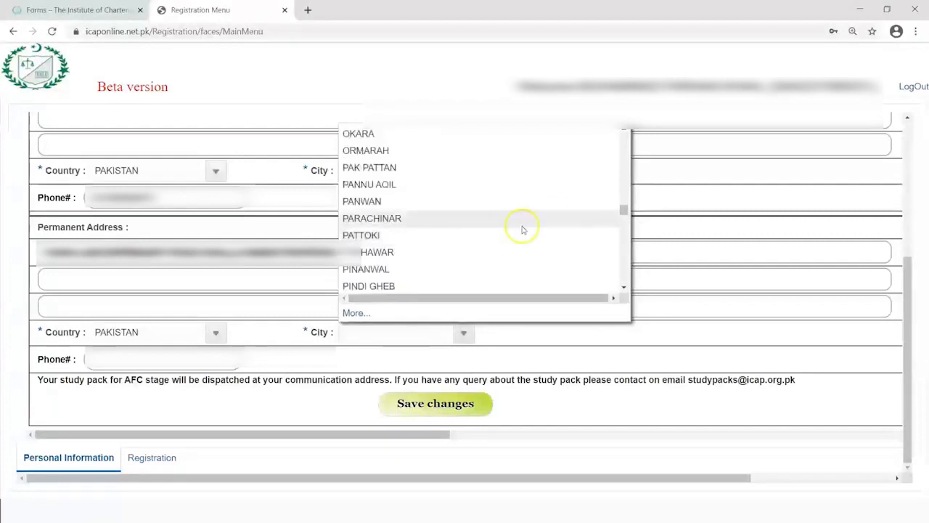
scroll(521, 228, "down", 2)
scroll(522, 230, "down", 2)
left_click(515, 228)
scroll(515, 228, "up", 2)
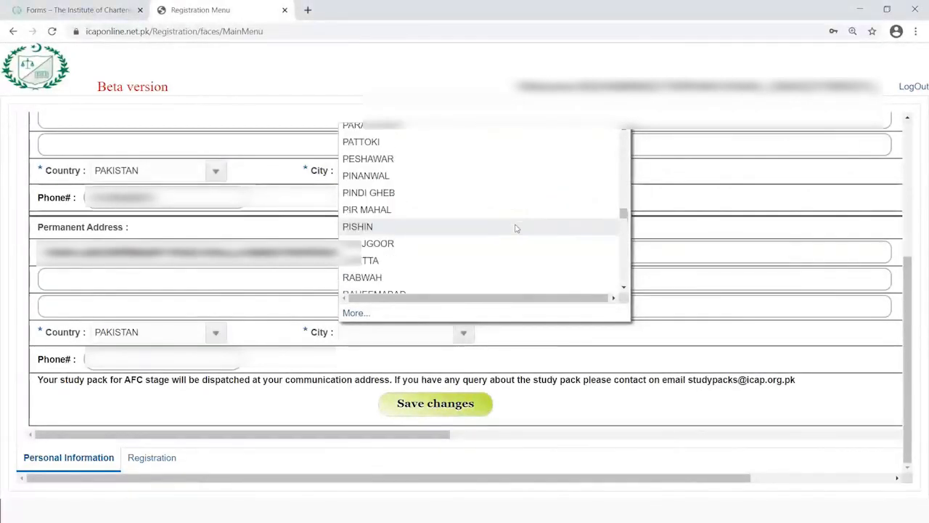
scroll(516, 228, "up", 2)
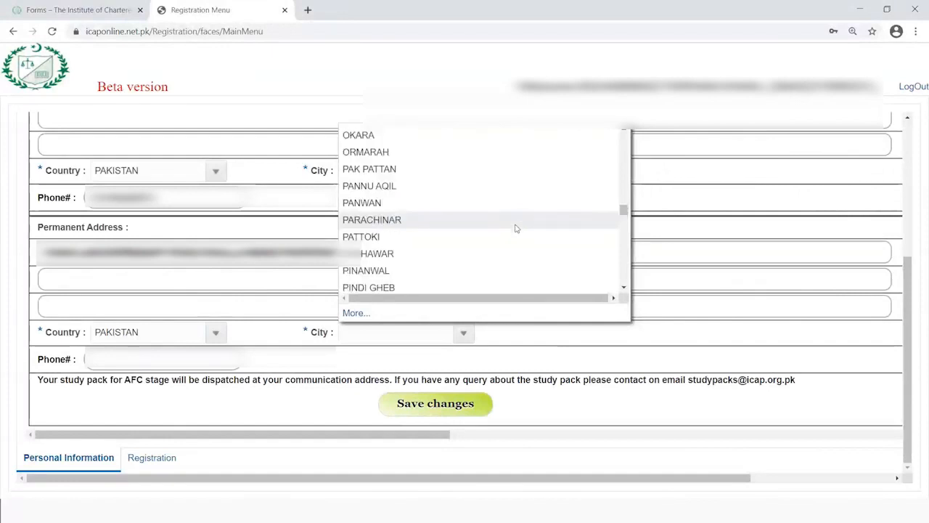
left_click(405, 175)
left_click(385, 346)
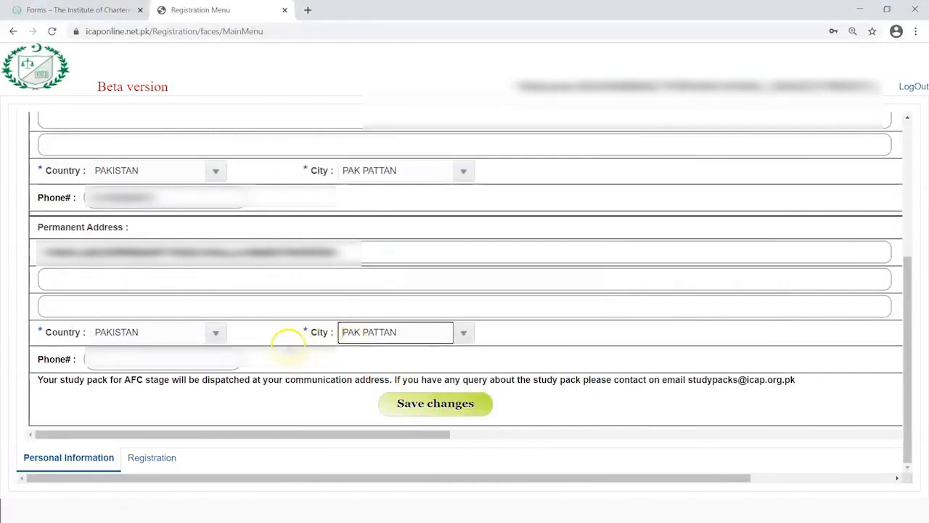
left_click(188, 359)
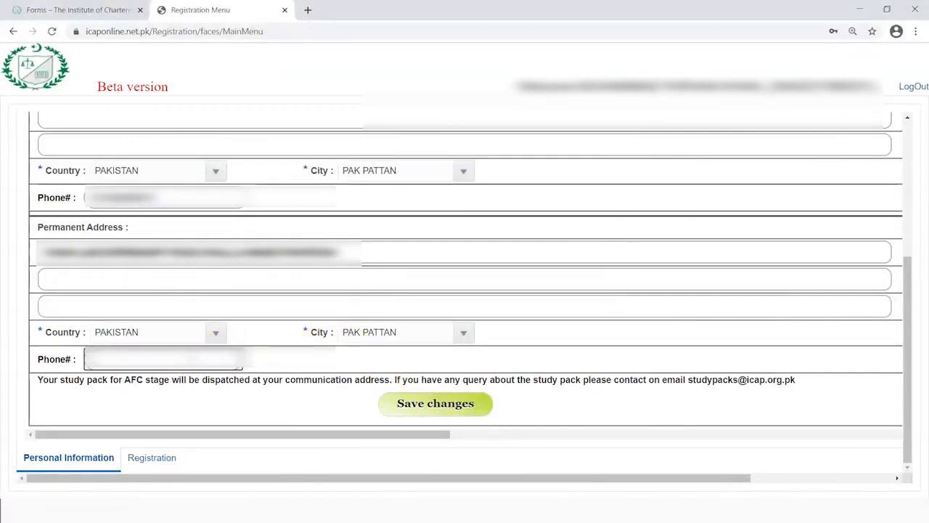
key("ctrl+v")
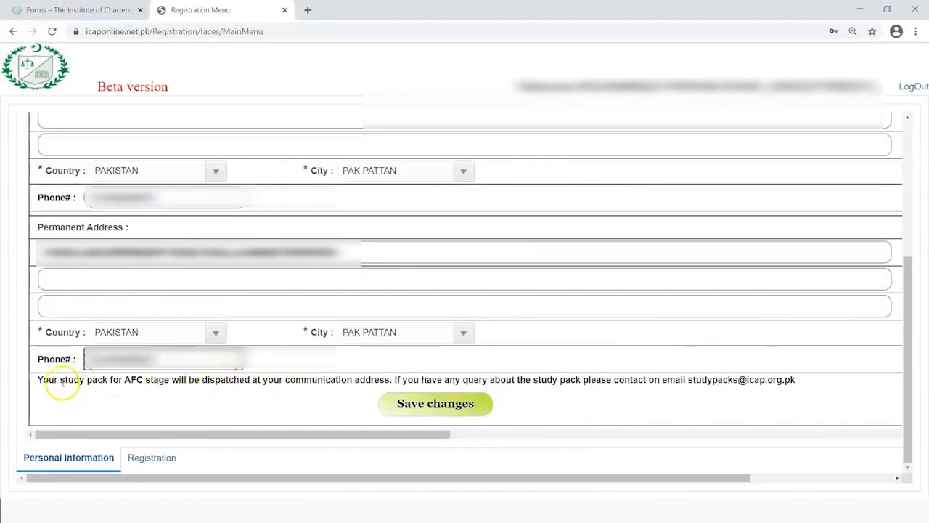
Read the note about study pack dispatch for the AFC stage and review the entered communication and permanent addresses.
left_click_drag(31, 380, 691, 388)
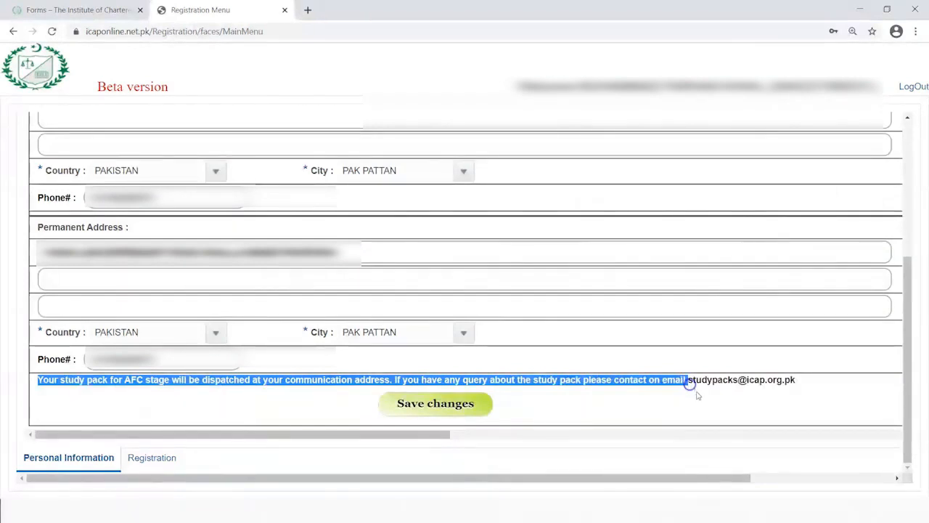
left_click(735, 394)
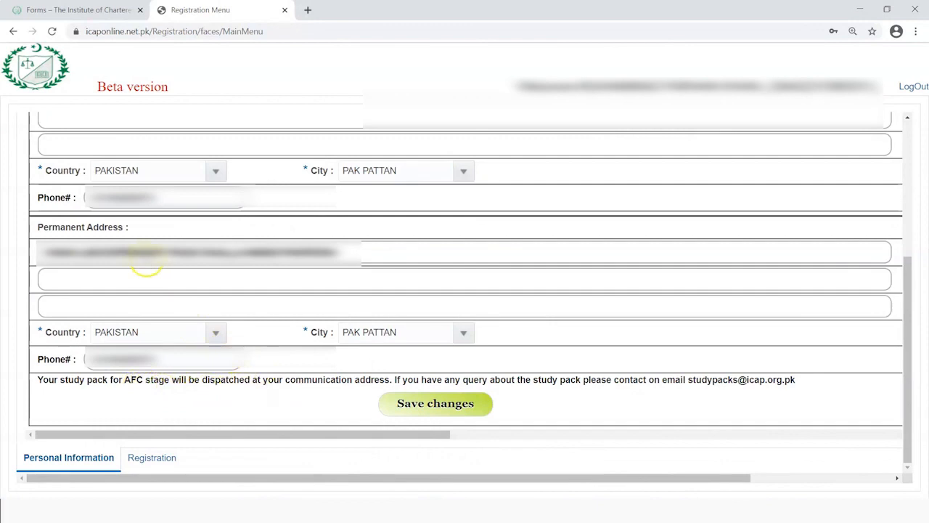
scroll(148, 256, "up", 1)
scroll(187, 211, "up", 3)
scroll(186, 240, "down", 2)
scroll(113, 211, "up", 1)
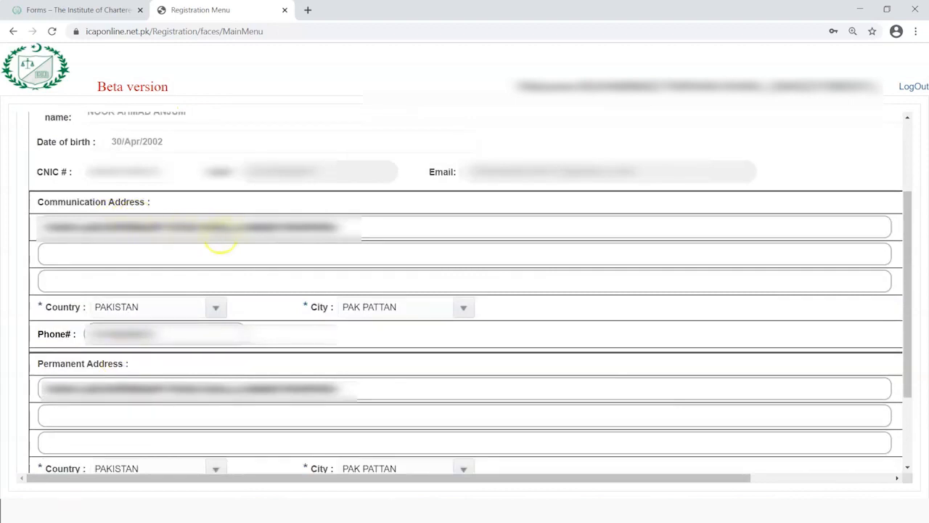
Review the entered addresses and the study pack contact e-mail, and try to save the personal information.
scroll(245, 315, "down", 1)
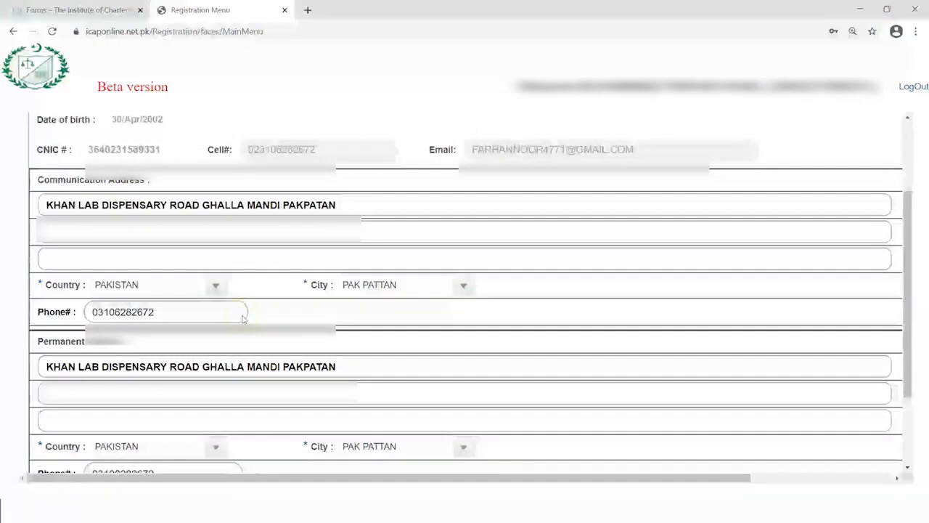
scroll(415, 361, "down", 5)
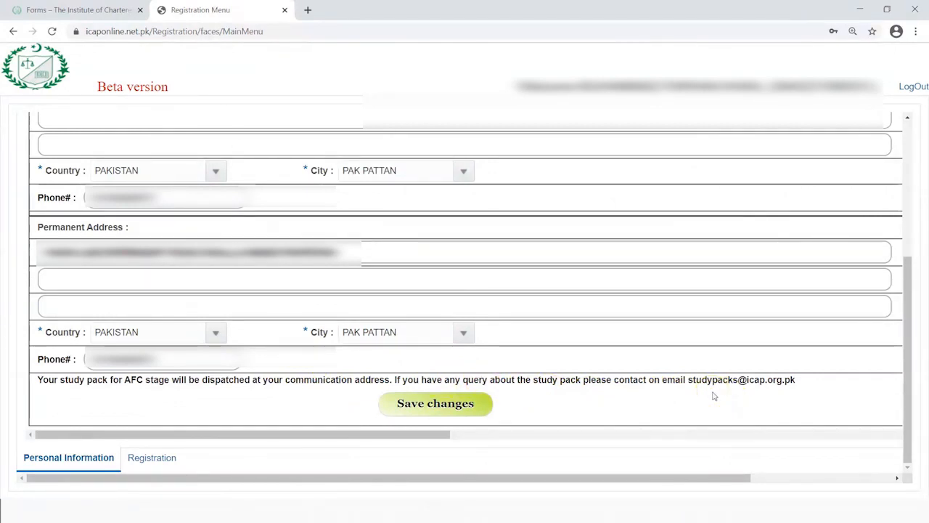
left_click_drag(688, 379, 799, 380)
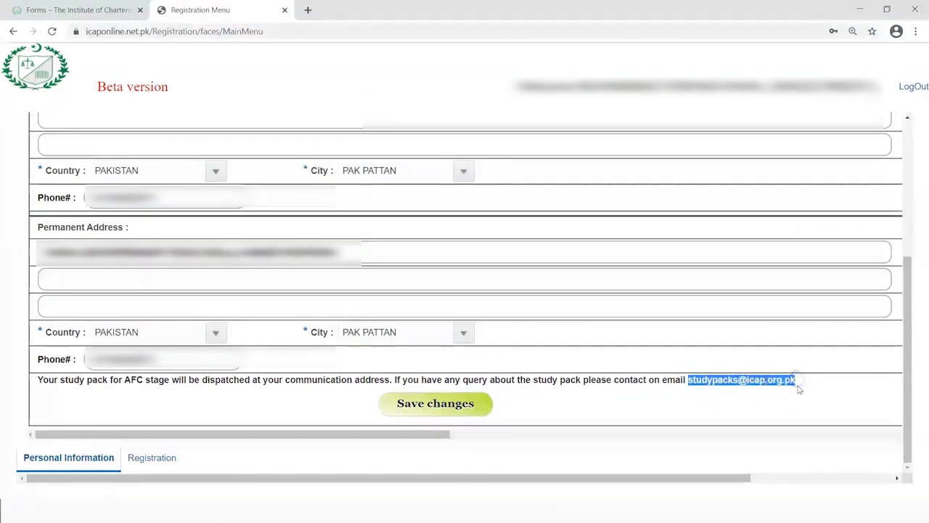
left_click(794, 385)
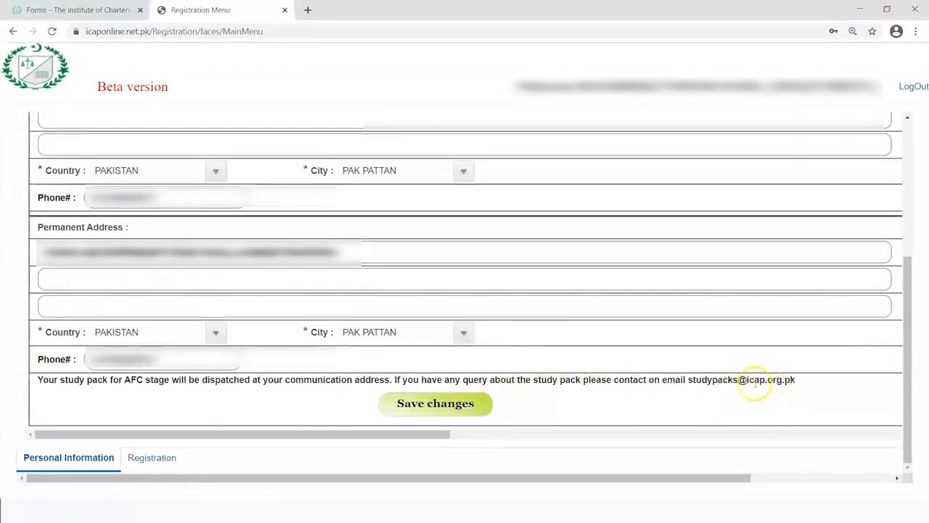
left_click(501, 405)
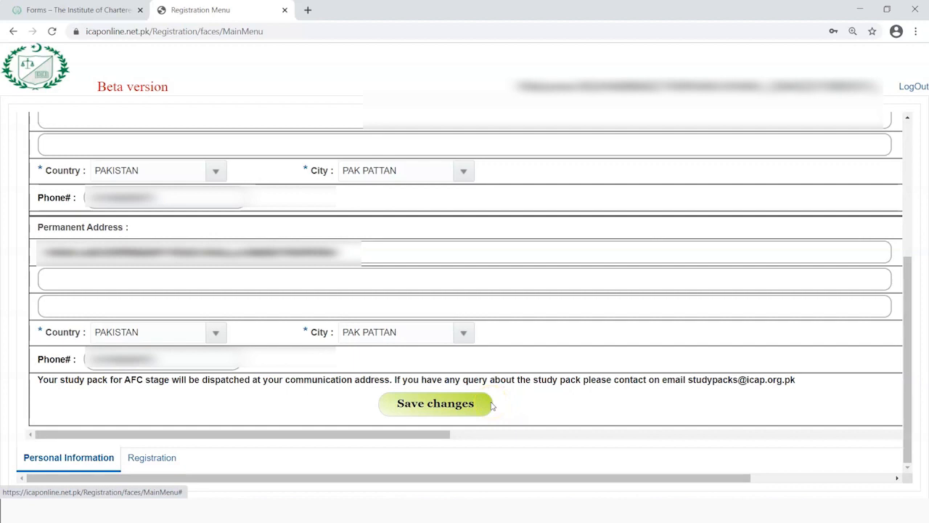
left_click(492, 405)
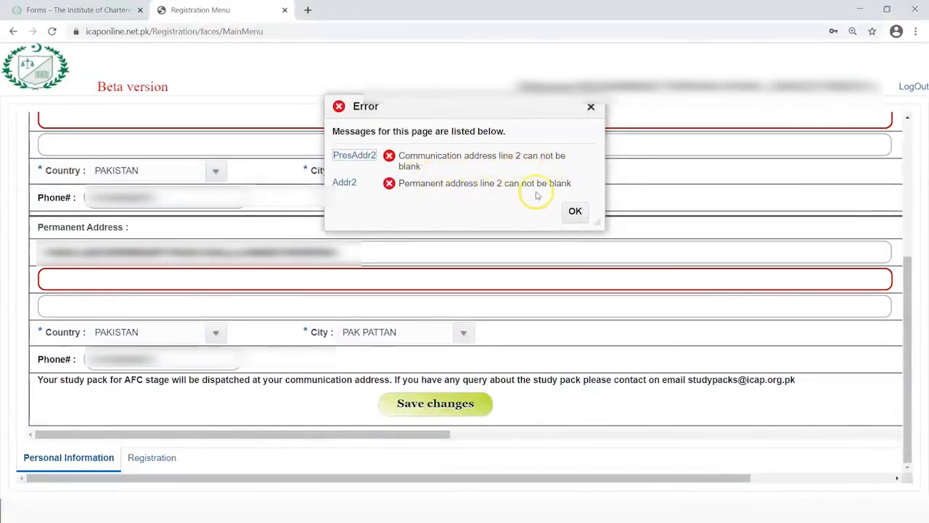
left_click(575, 211)
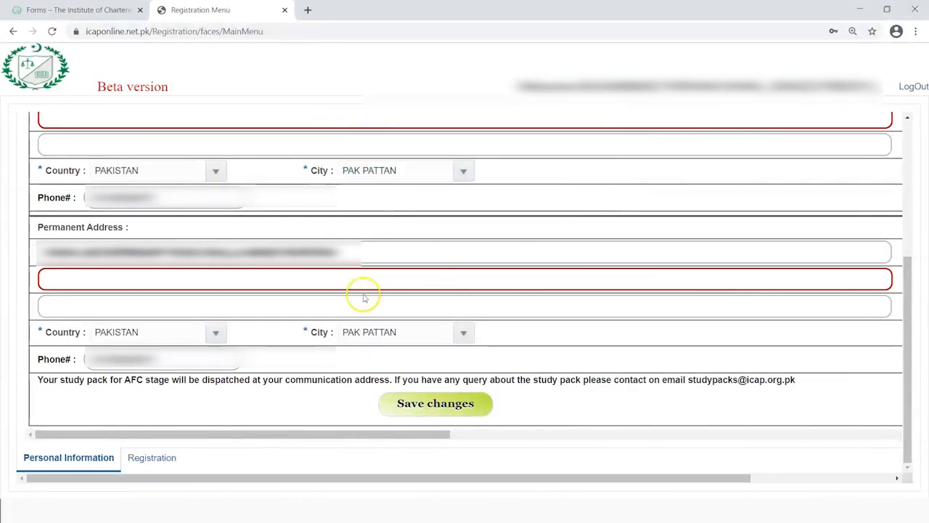
Move the city name from line 1 of the Communication Address to line 2.
scroll(364, 298, "up", 2)
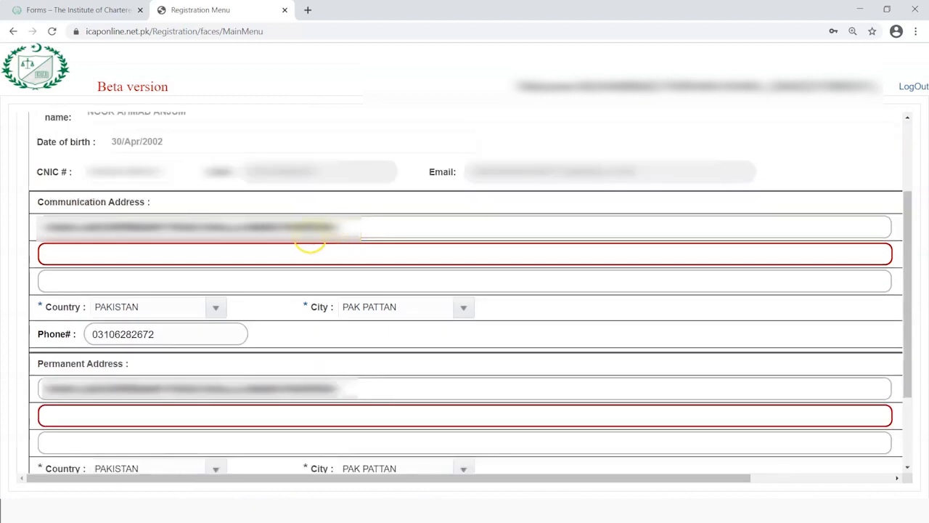
left_click_drag(285, 222, 343, 226)
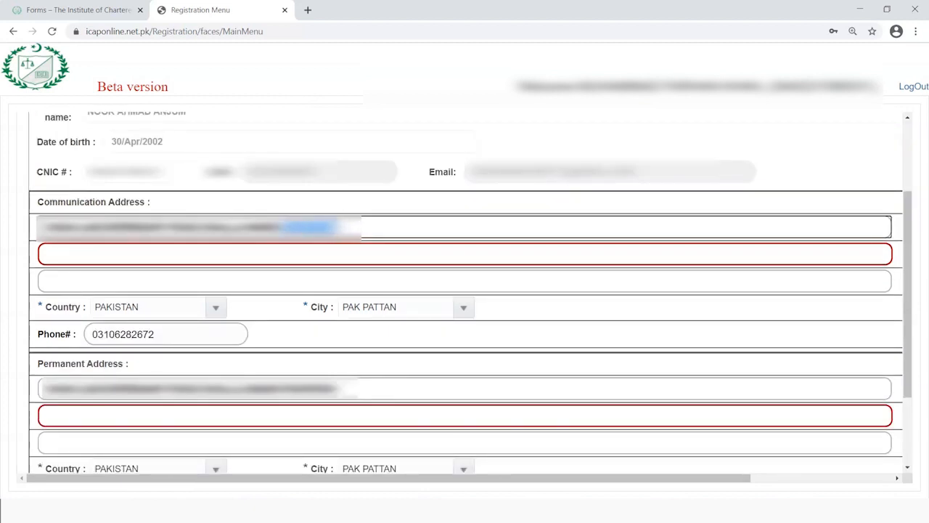
left_click(334, 227)
left_click(320, 254)
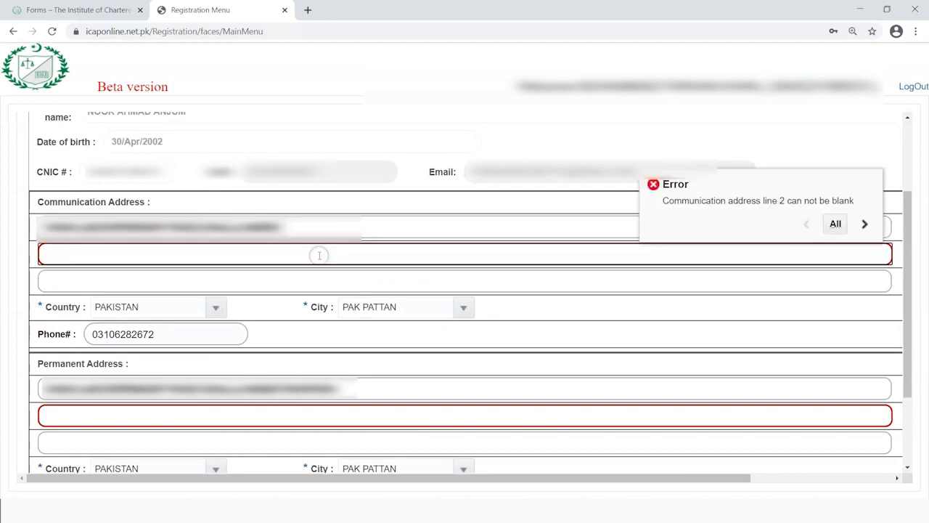
type("PAKPATAN")
Fill in line 2 of the Permanent Address with the same city name.
scroll(290, 255, "down", 1)
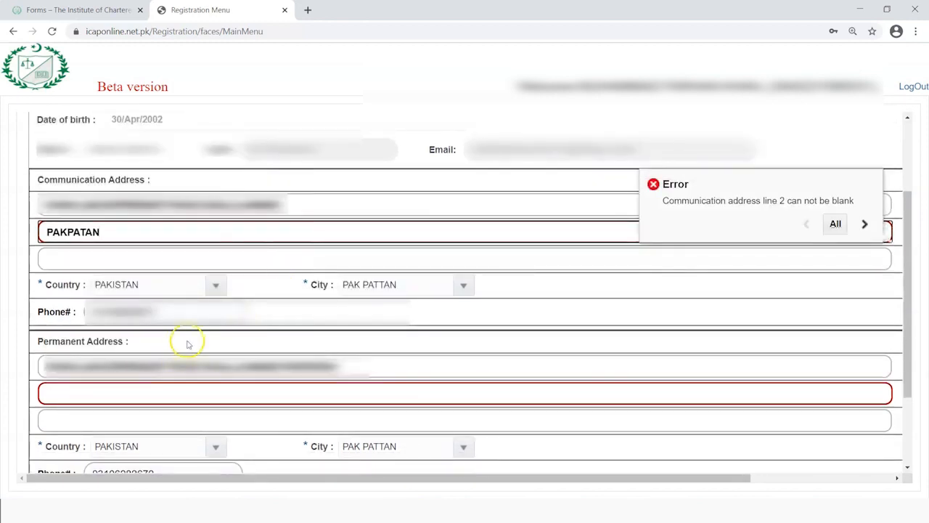
left_click(173, 394)
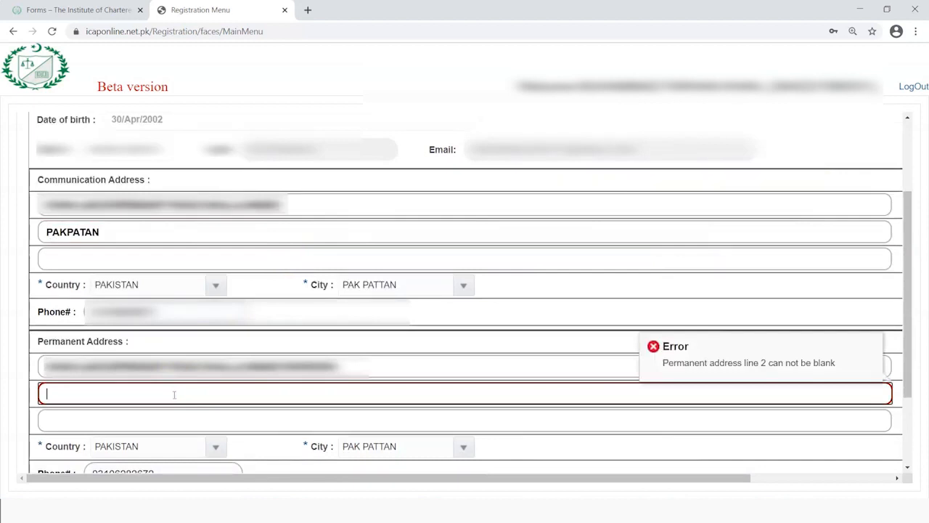
type("PAKPATAN")
left_click(335, 363)
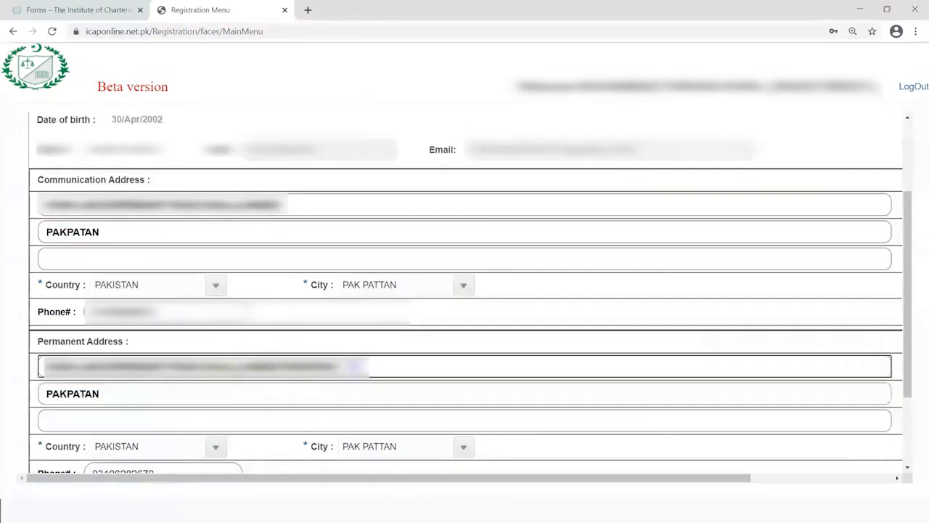
left_click(305, 392)
left_click(354, 372)
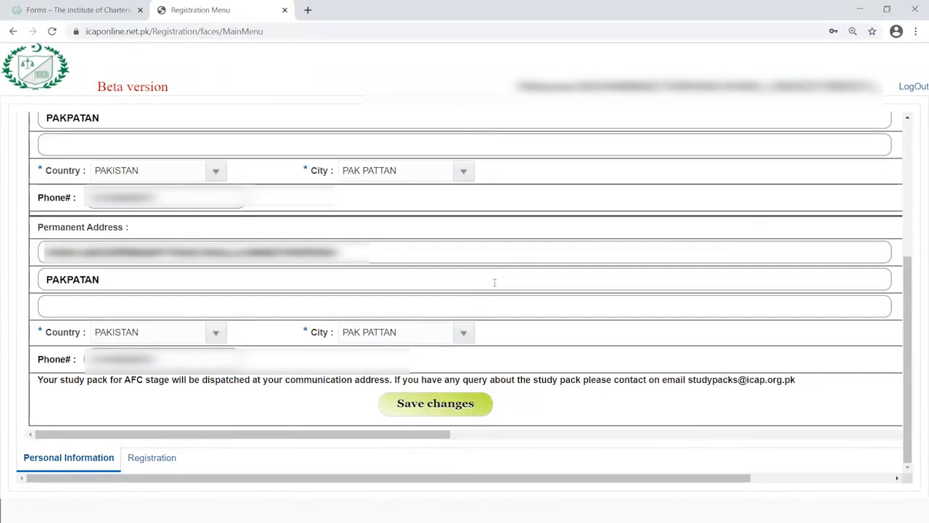
Check the Permanent Address lines and save the changes to the personal information.
left_click(351, 285)
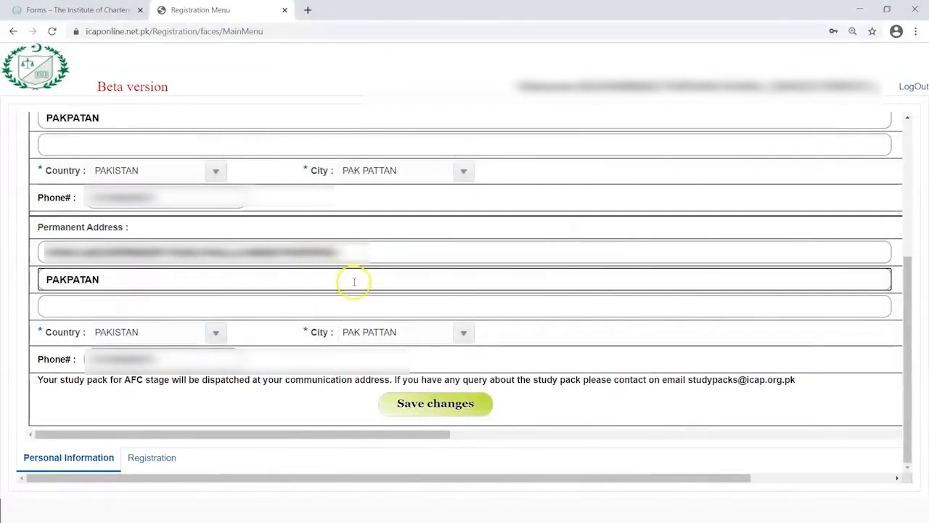
left_click(364, 252)
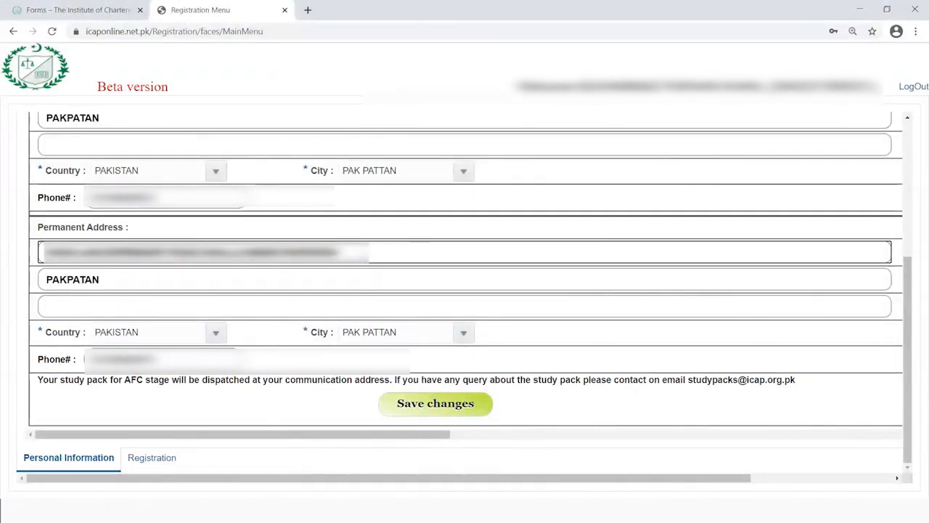
left_click(362, 281)
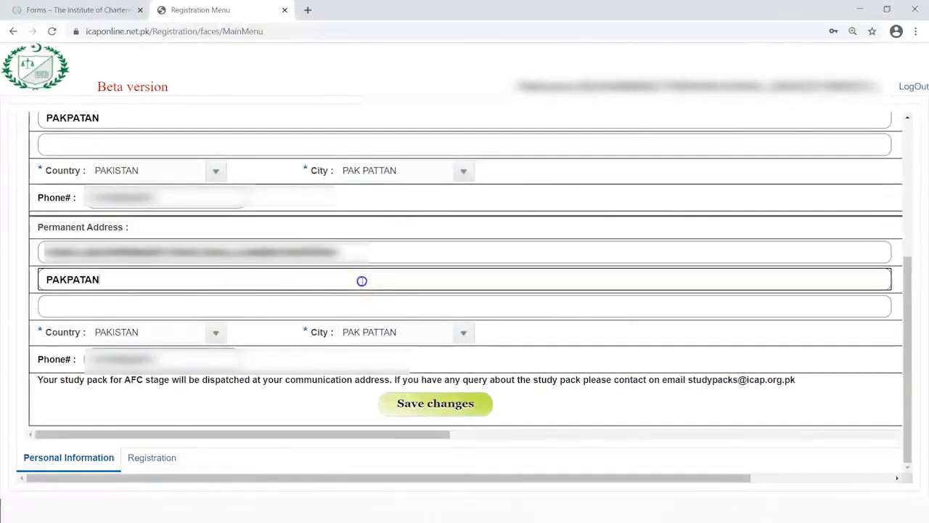
left_click(426, 405)
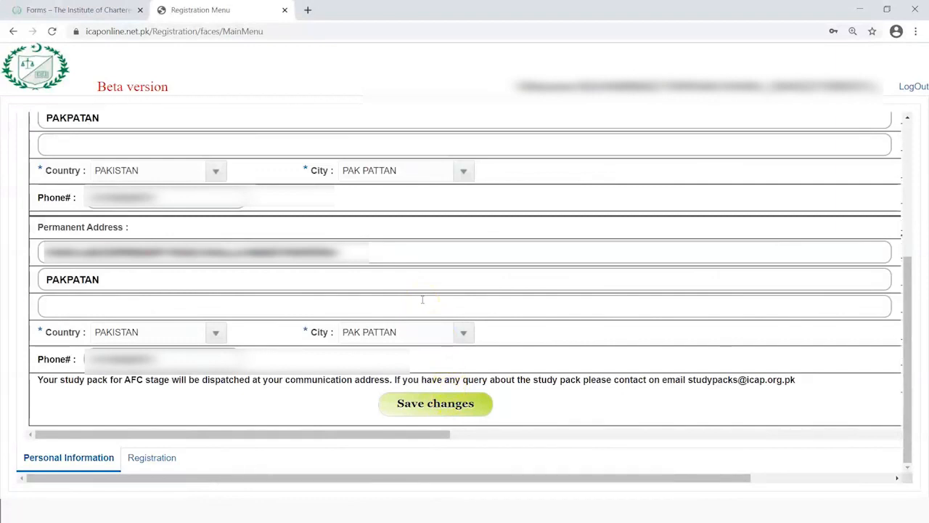
left_click_drag(905, 284, 904, 134)
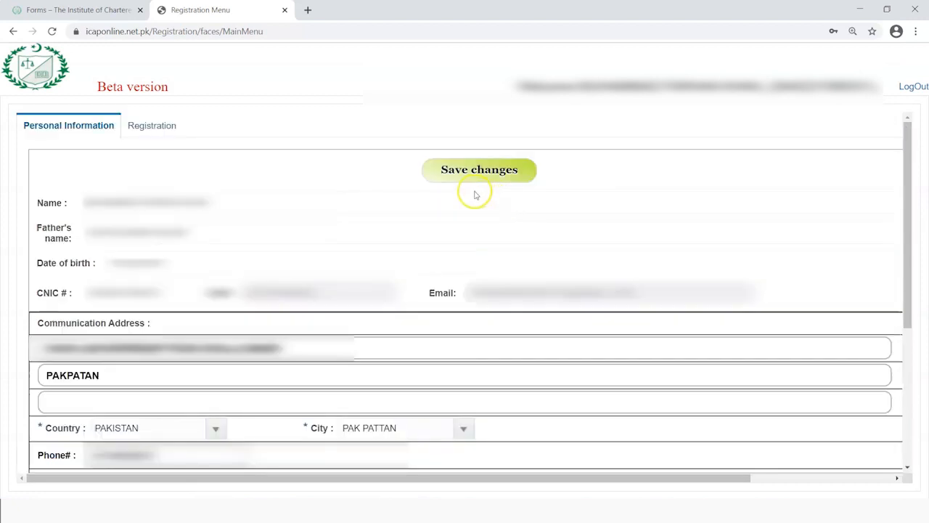
left_click(488, 178)
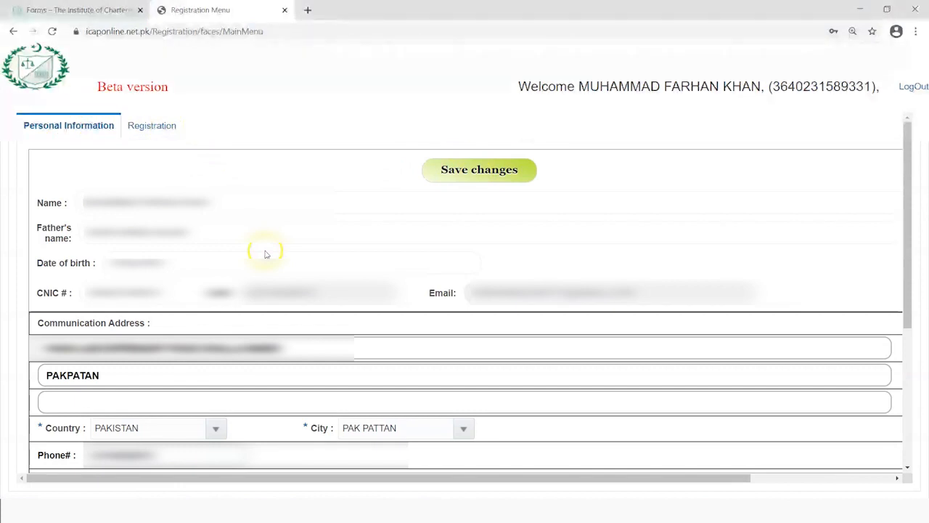
Switch from the personal information to the registration section and start a new registration.
scroll(267, 254, "down", 4)
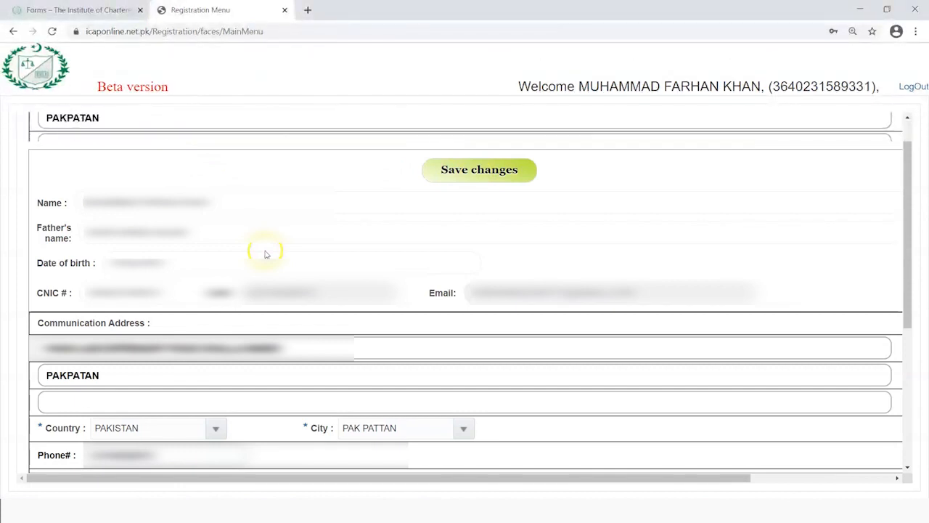
scroll(267, 254, "up", 1)
scroll(267, 254, "up", 3)
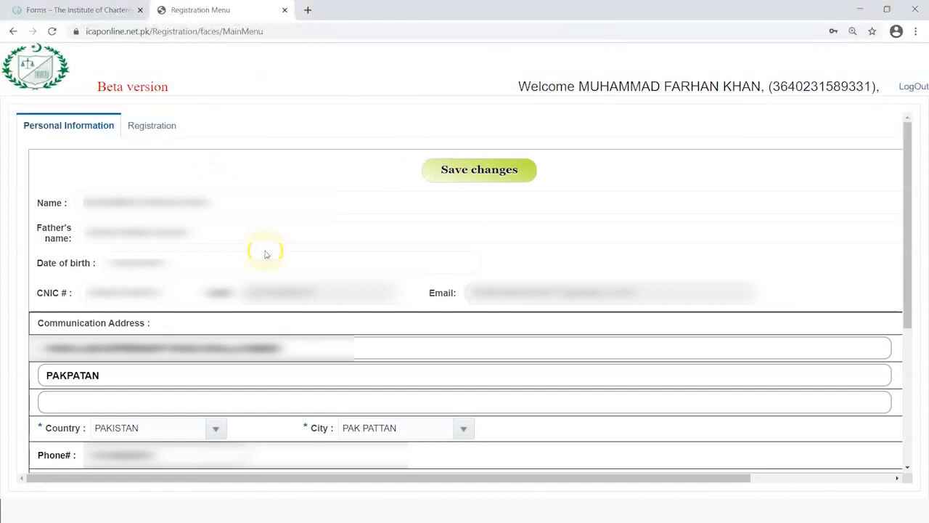
left_click(154, 126)
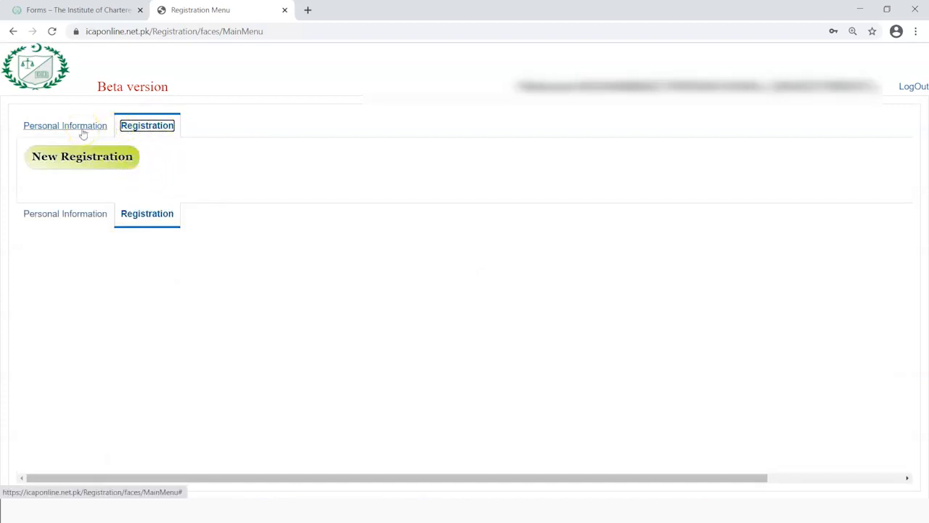
left_click(134, 132)
left_click(100, 163)
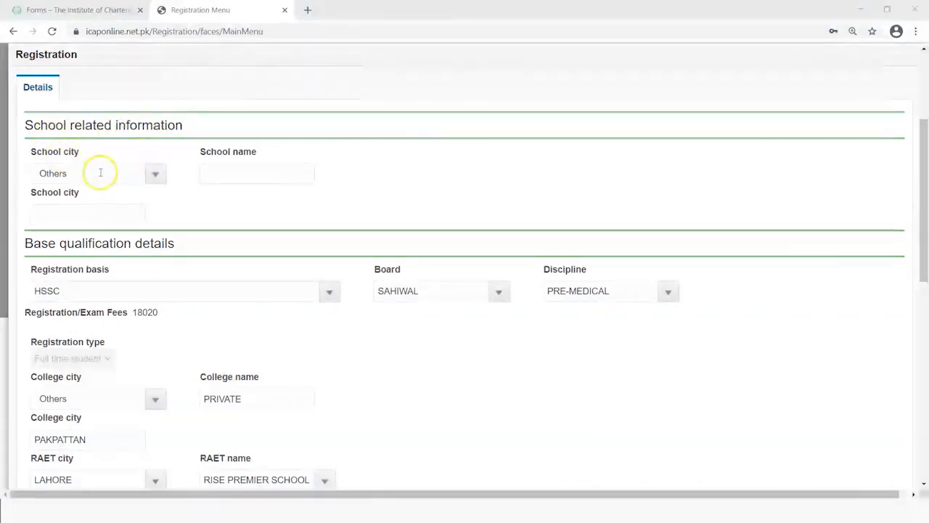
Enter THE OXFORD EDUCATION SYSTEM BOYS HIGH SCHOOL as the school name in the school related information.
left_click(210, 172)
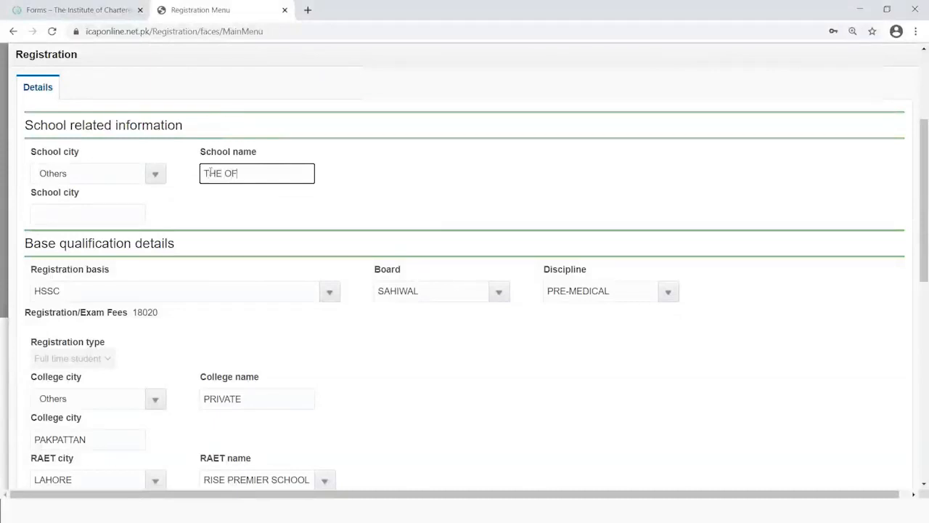
key("BackSpace")
type("XFORD")
type("EDUCATION")
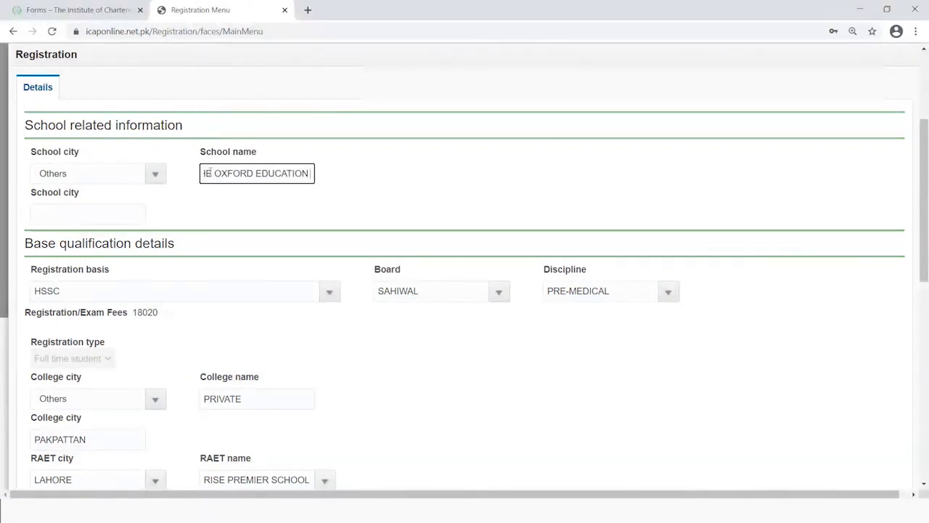
type(" SYSTE")
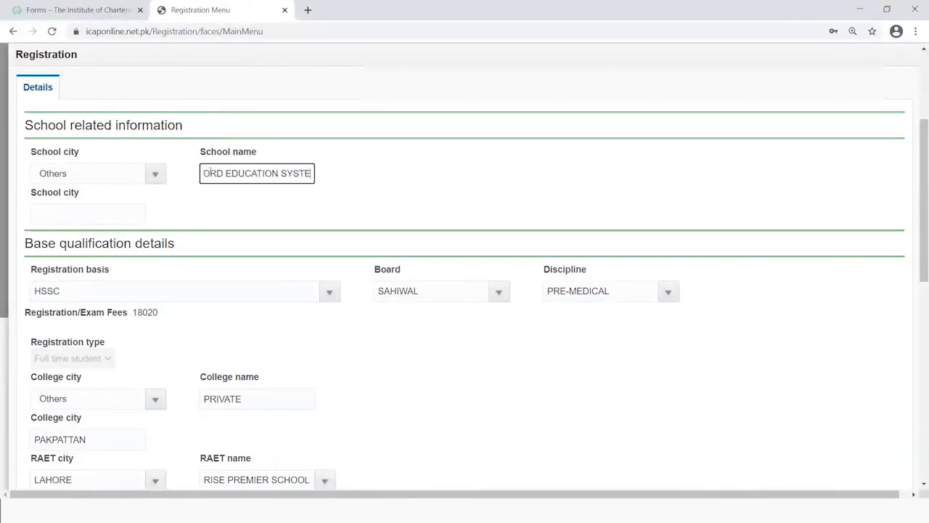
type("M BOYE")
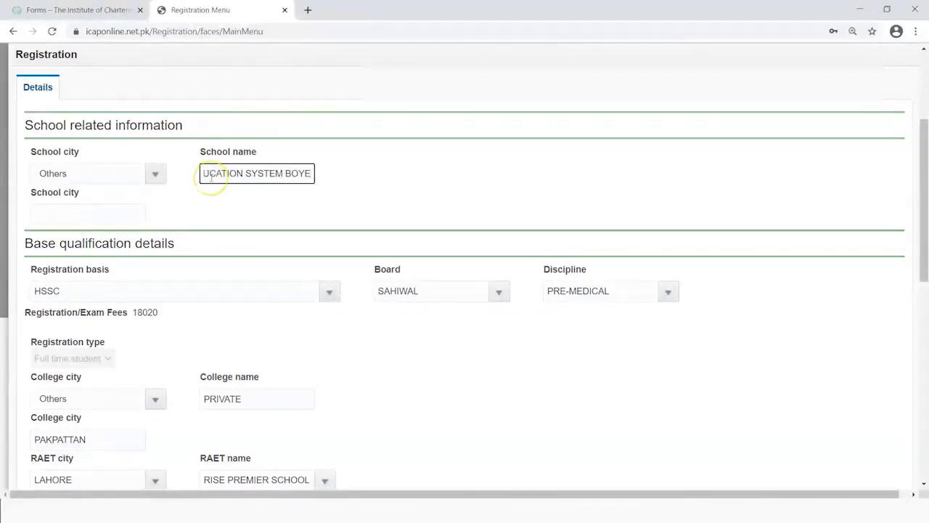
key("BackSpace")
type("S")
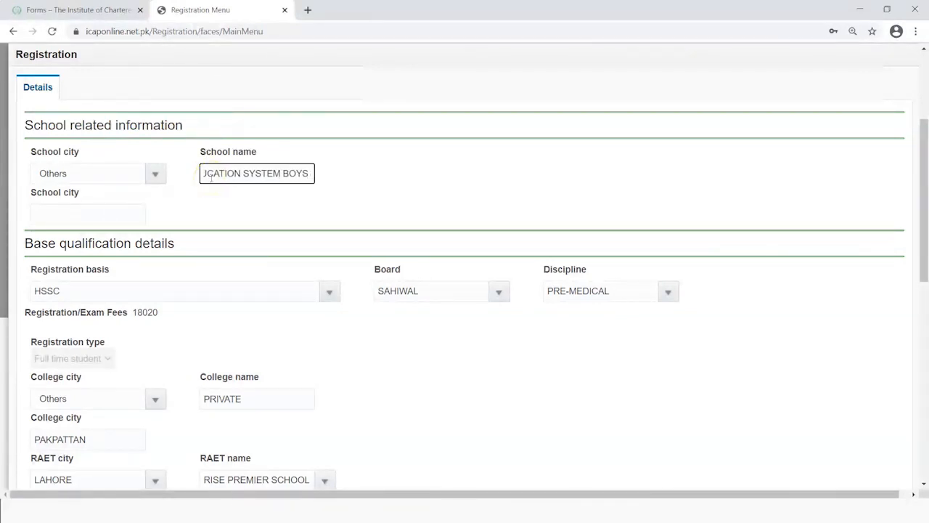
type(" HIG")
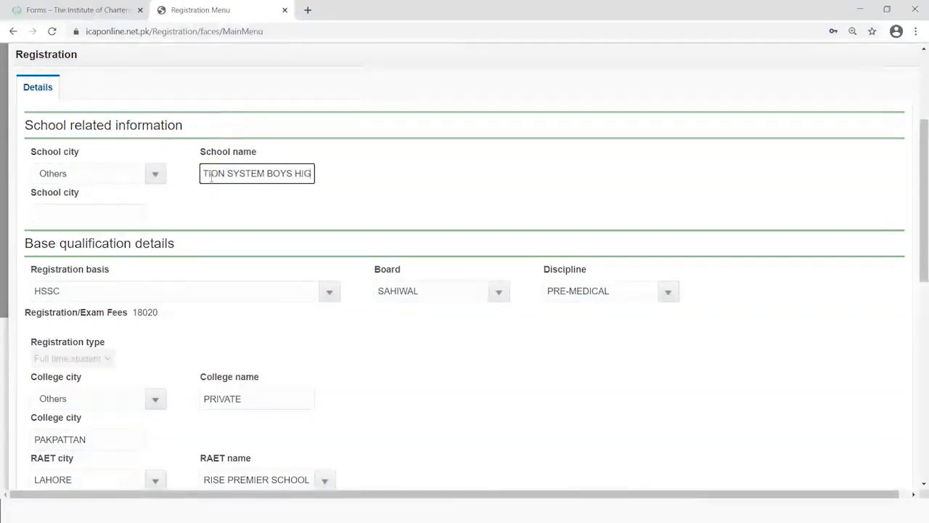
type("H SCHOOL")
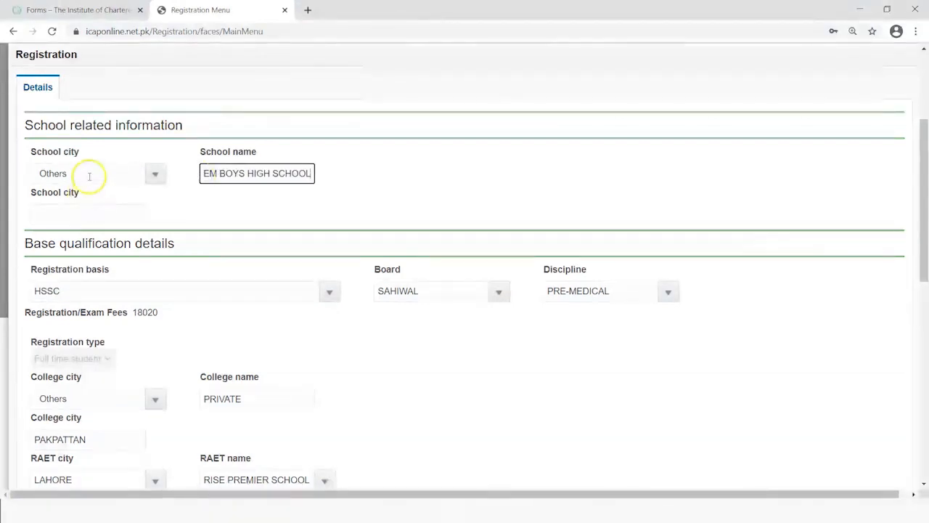
Enter PAKPATTAN as the school city for the Others option.
left_click(91, 215)
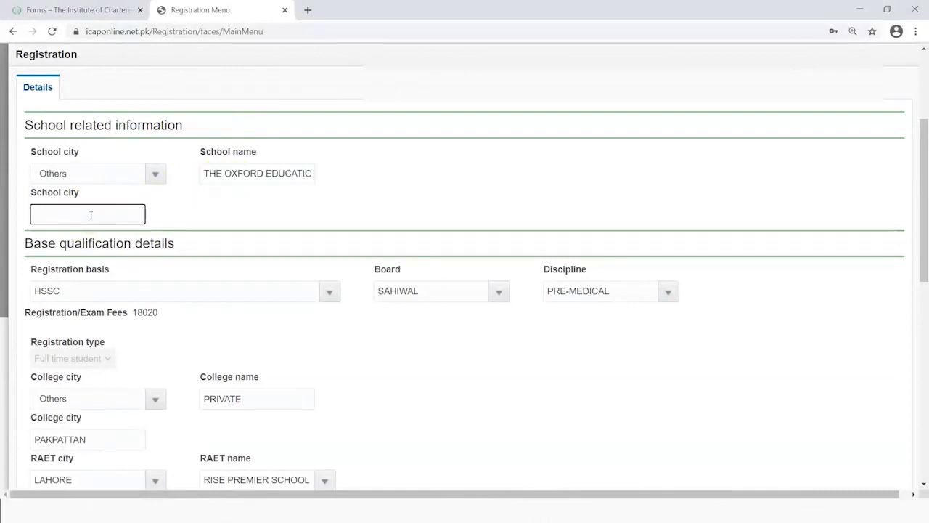
type("PAKPATTAN")
left_click(182, 208)
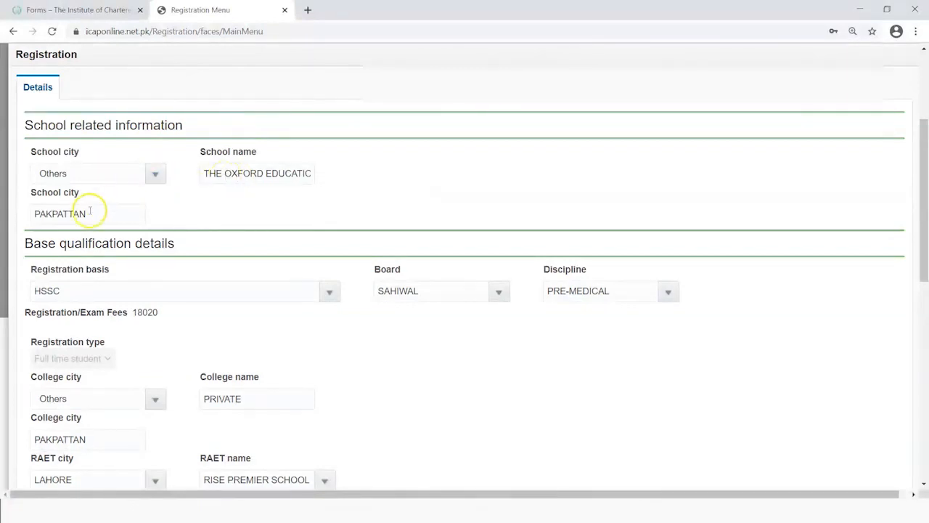
scroll(131, 214, "down", 3)
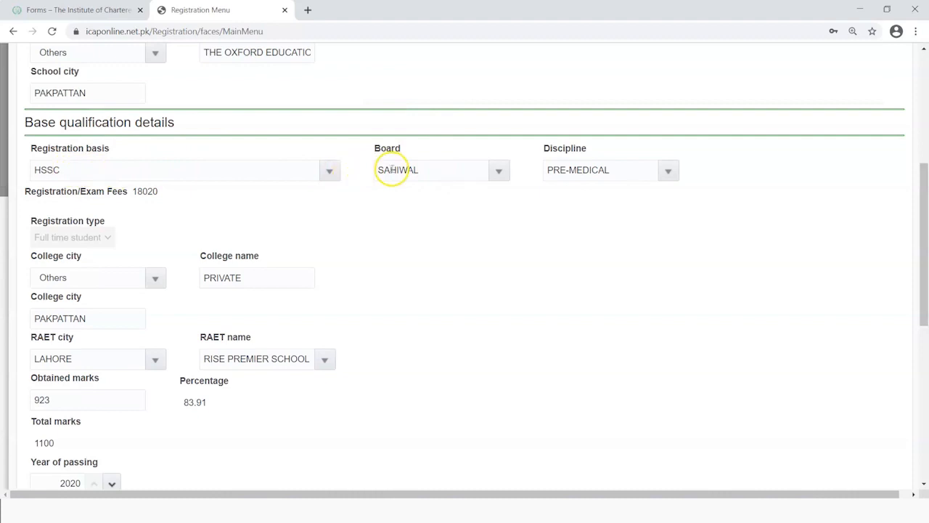
Review the Discipline options, the college name and the college city in the base qualification details.
left_click(672, 171)
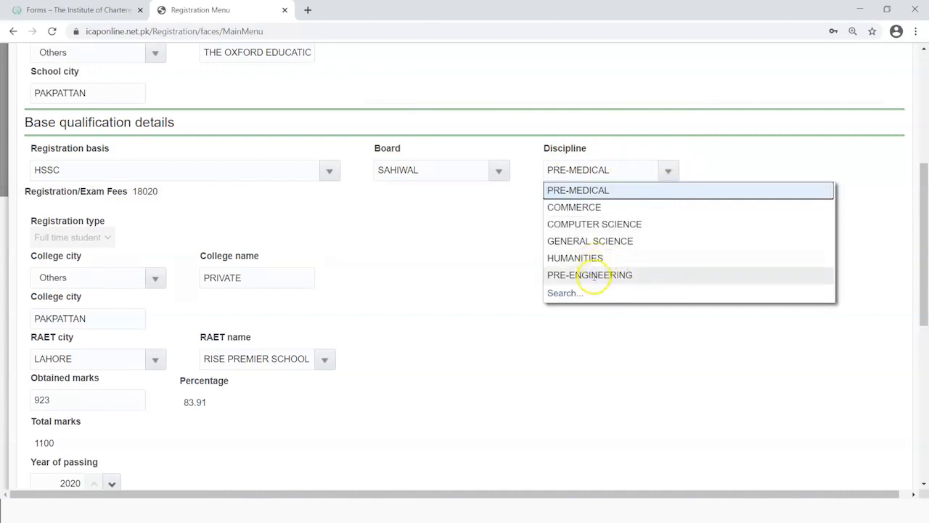
left_click(500, 244)
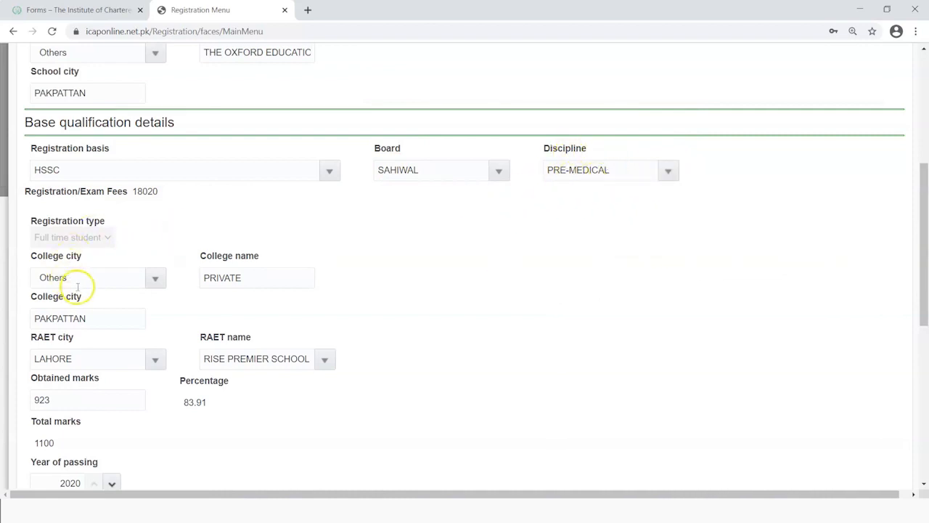
scroll(77, 285, "down", 1)
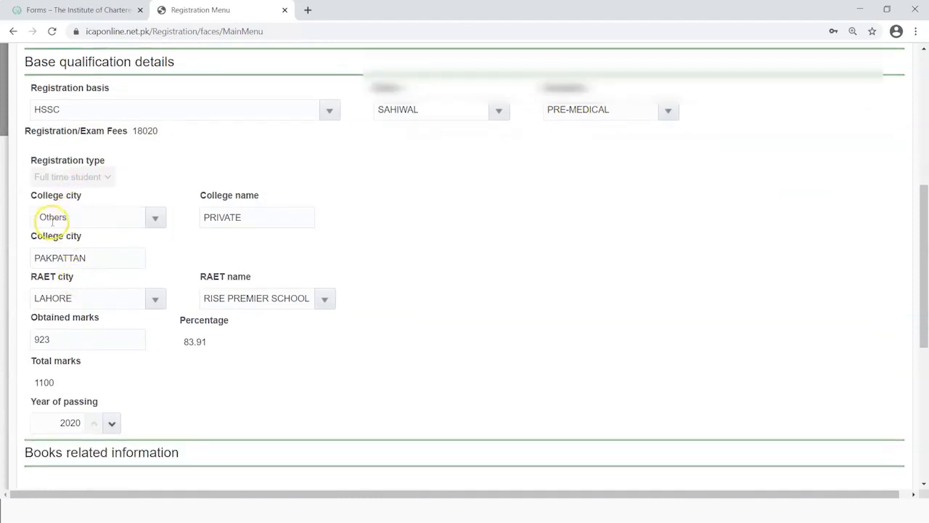
left_click(253, 220)
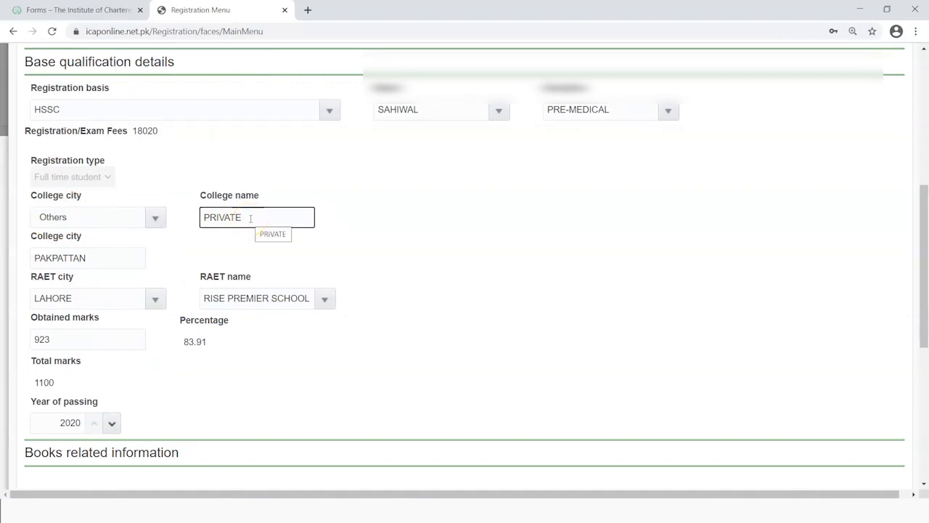
left_click(95, 258)
scroll(218, 245, "down", 1)
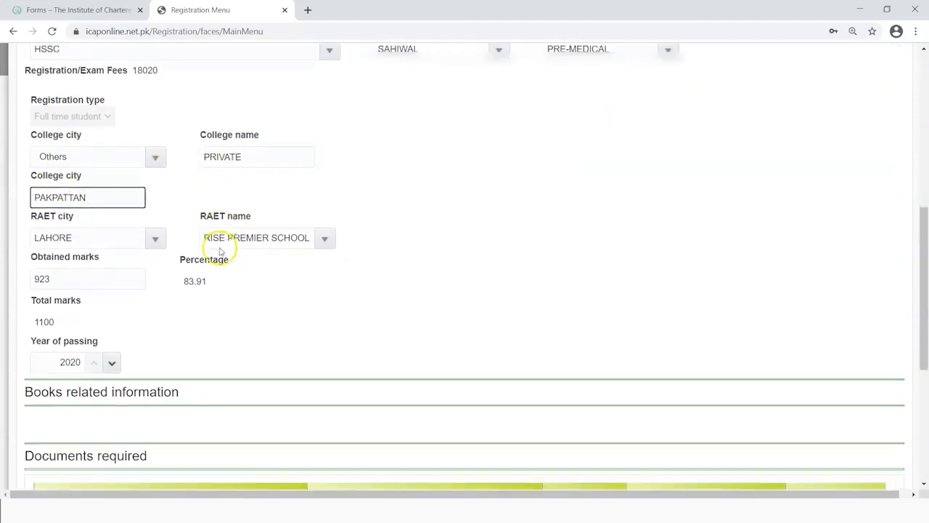
left_click(253, 155)
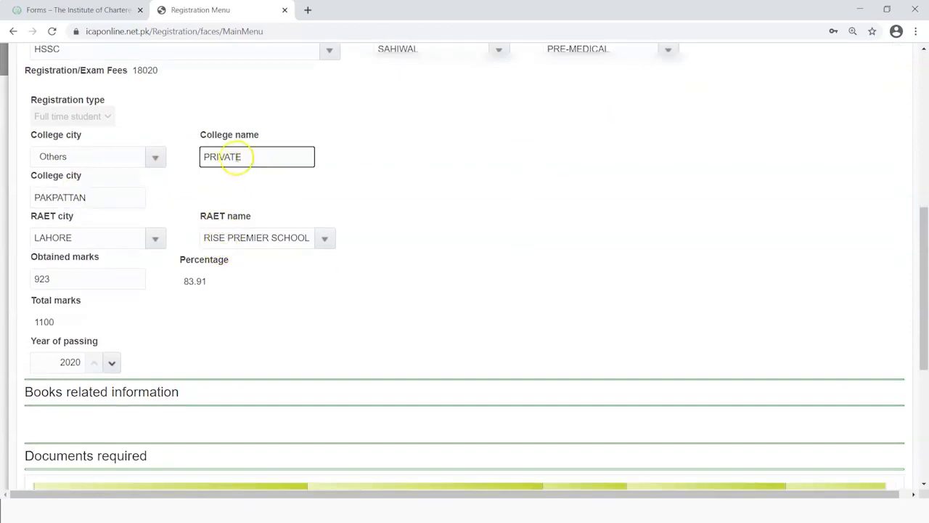
left_click(95, 199)
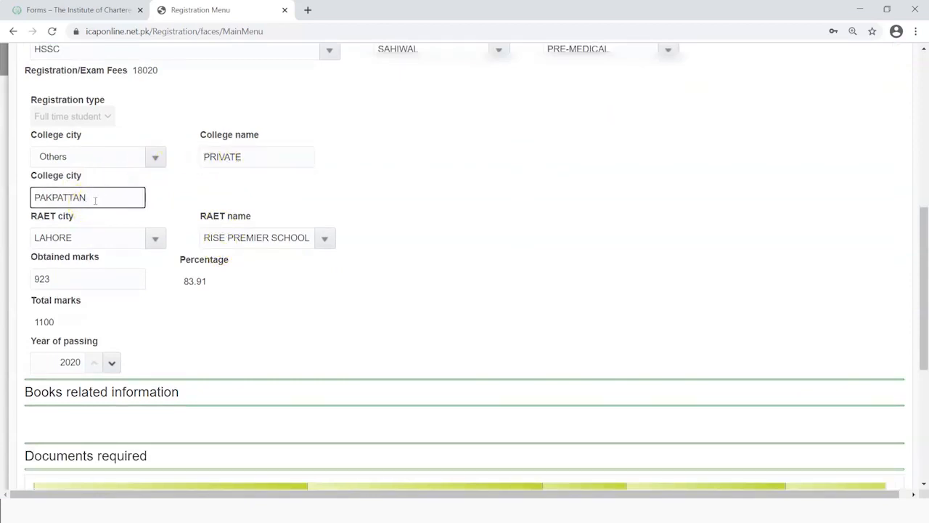
scroll(98, 201, "down", 1)
scroll(265, 214, "up", 3)
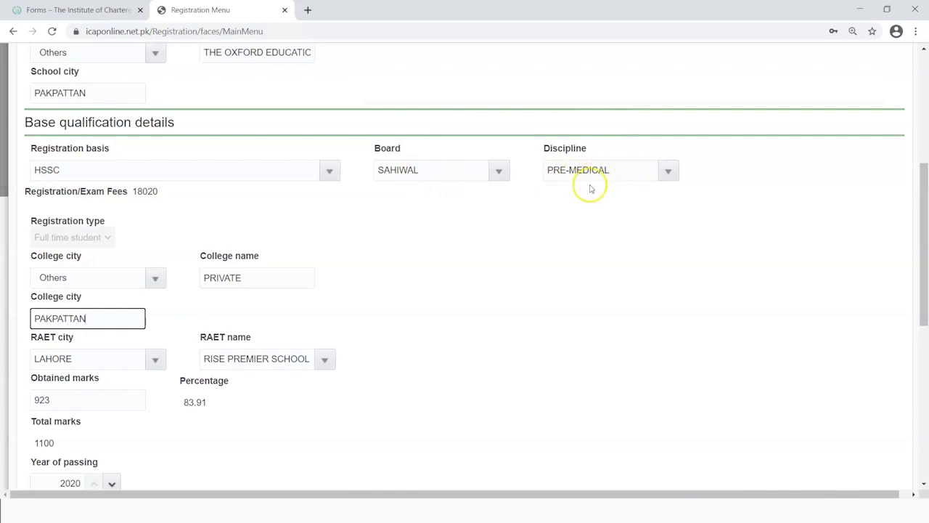
scroll(419, 227, "down", 2)
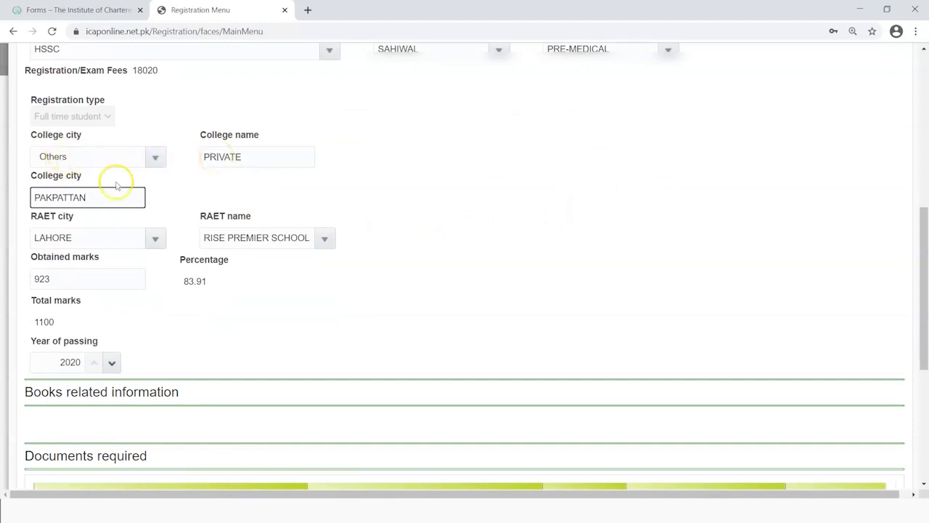
scroll(102, 196, "down", 1)
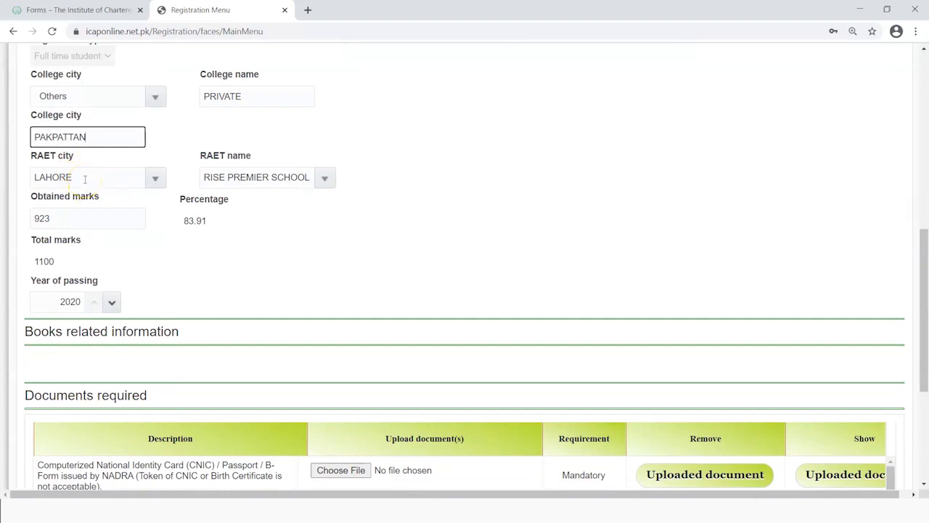
Choose RISE PREMIER SCHOOL OF ACCOUNTANCY as the RAET name for the RAET city LAHORE.
left_click(82, 176)
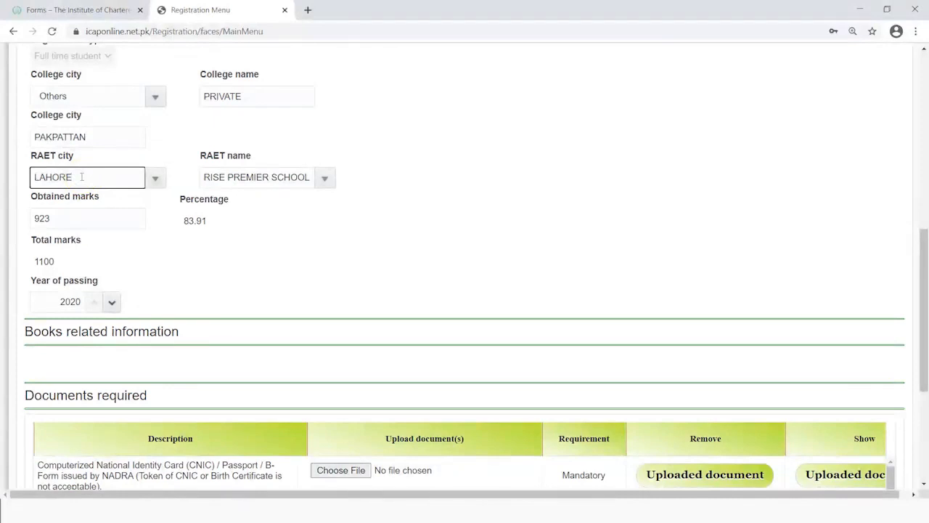
left_click(322, 180)
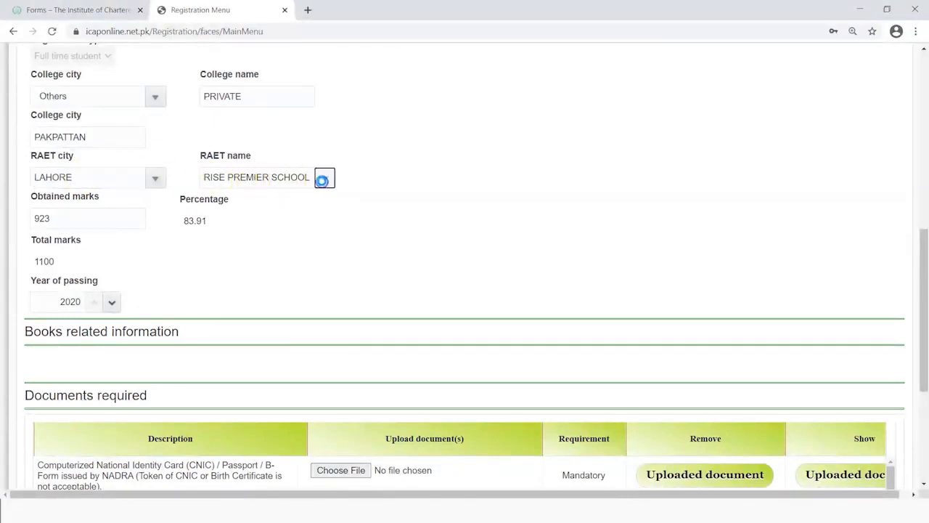
left_click(324, 181)
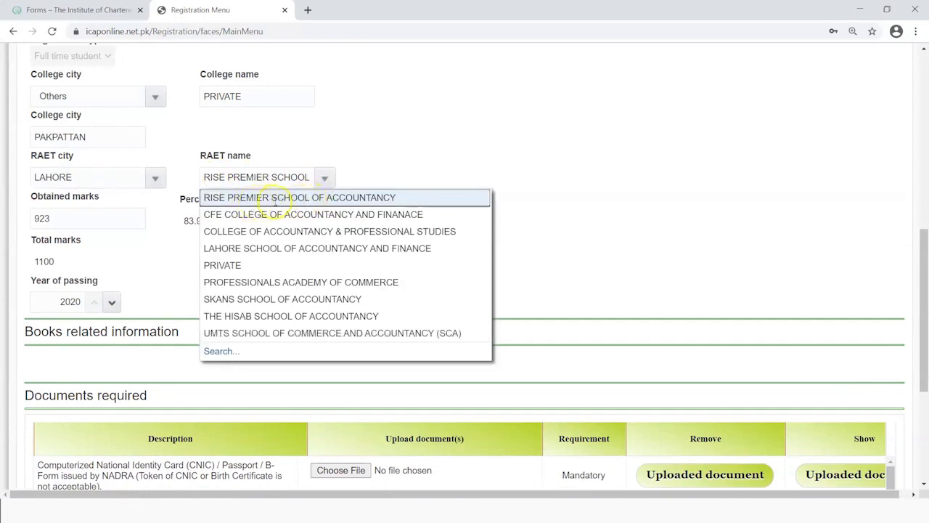
left_click(329, 202)
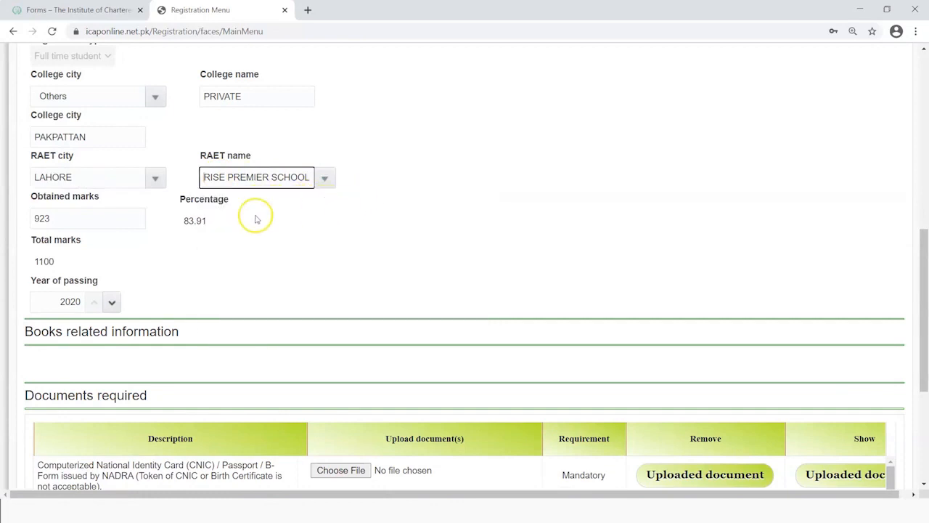
Check the obtained marks, percentage, total marks and year of passing in the base qualification details.
left_click(97, 214)
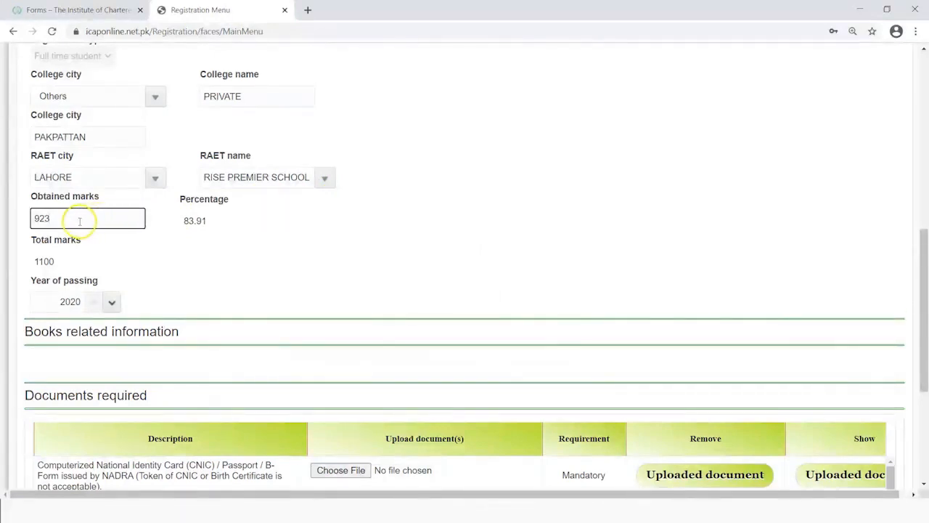
left_click_drag(61, 218, 31, 217)
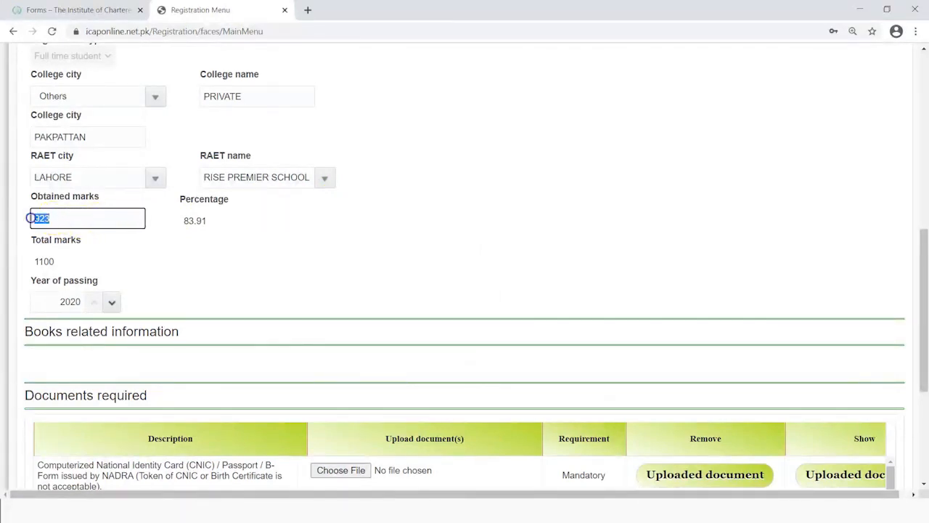
left_click(63, 219)
left_click_drag(56, 219, 32, 218)
left_click(61, 218)
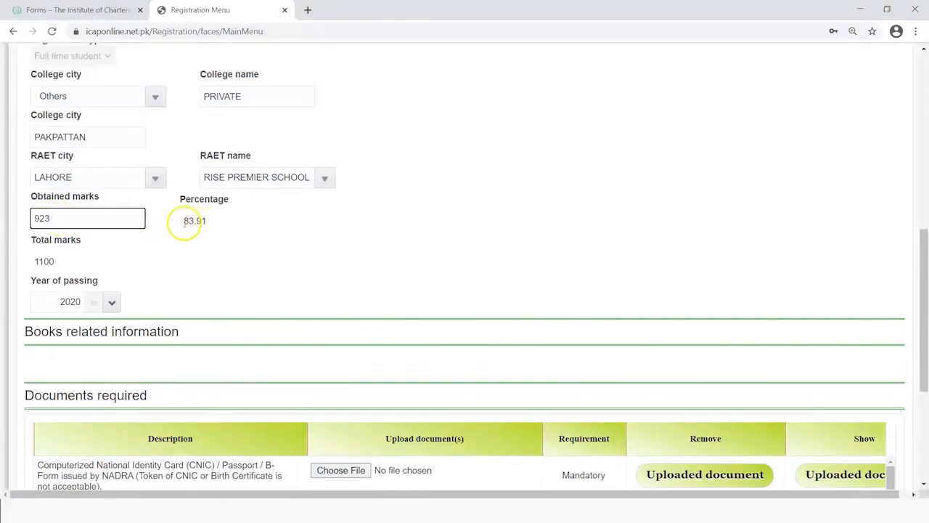
scroll(167, 245, "down", 1)
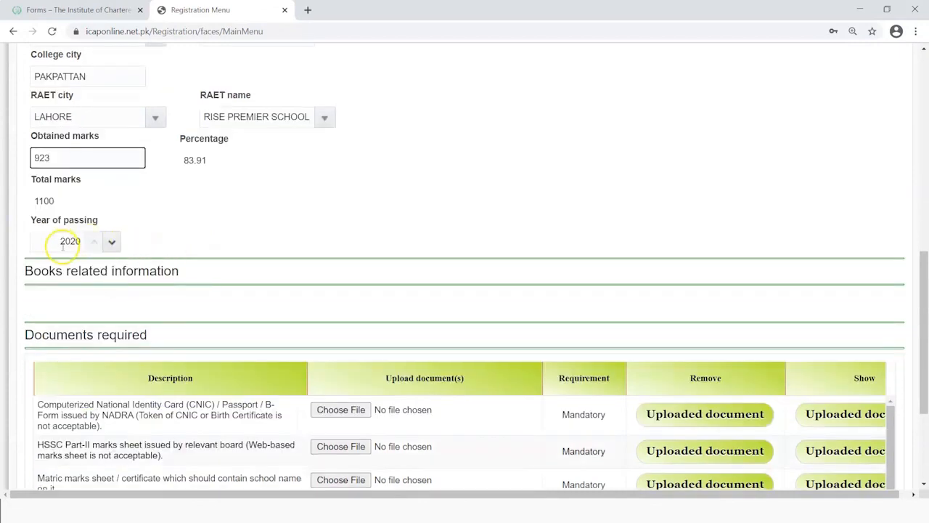
left_click(127, 208)
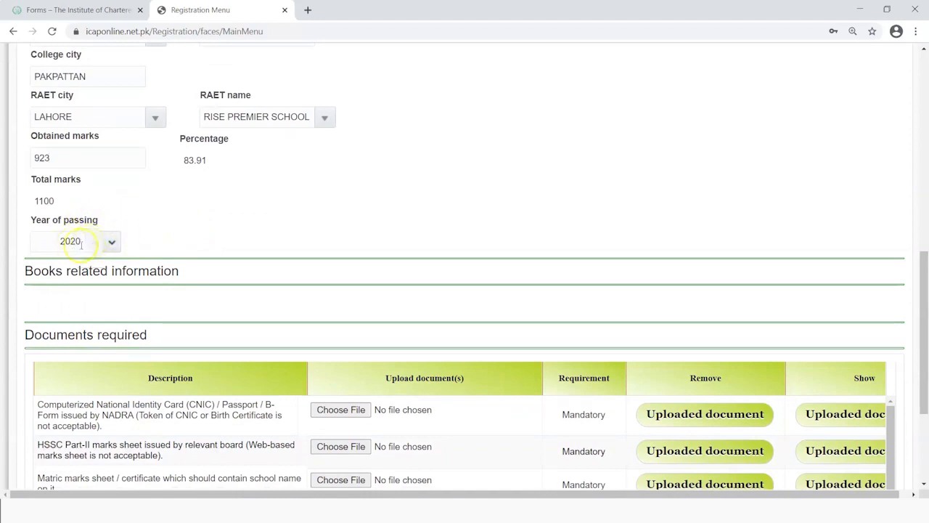
Examine the required documents table, including the descriptions, requirements, and the upload, remove and show options.
scroll(202, 244, "down", 2)
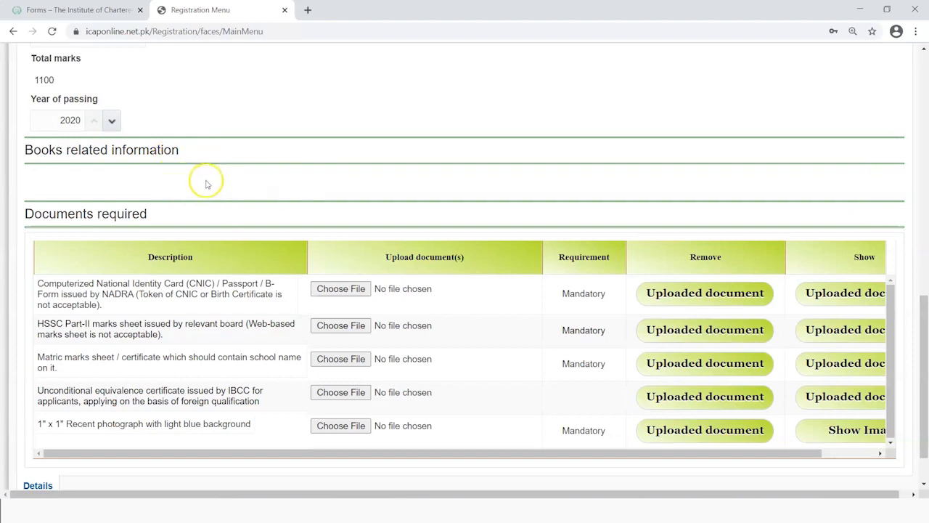
scroll(353, 191, "down", 1)
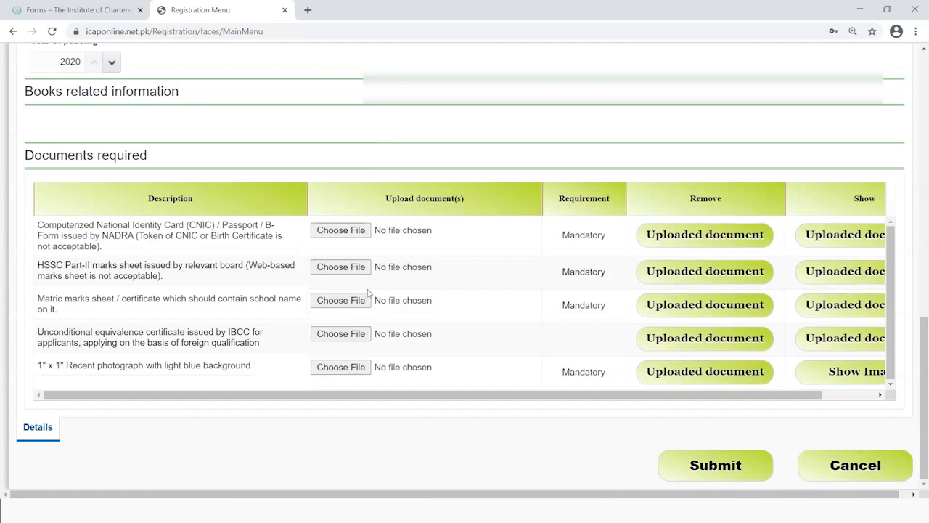
scroll(359, 272, "up", 8)
scroll(358, 268, "down", 3)
scroll(357, 267, "down", 5)
left_click(340, 233)
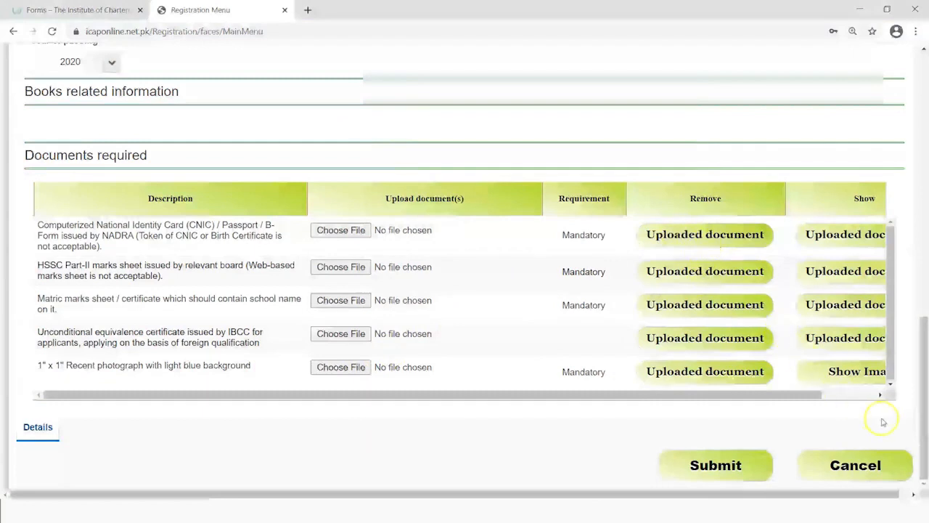
left_click(884, 395)
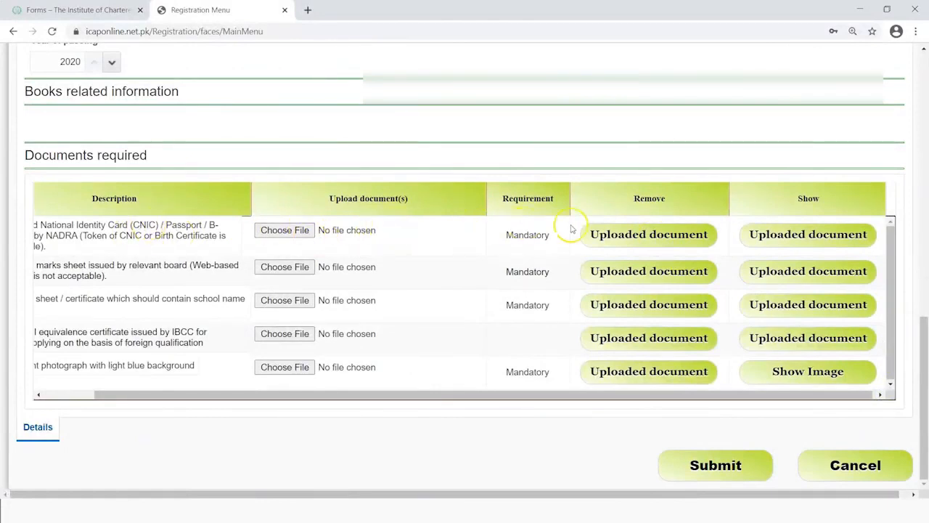
scroll(305, 290, "up", 1)
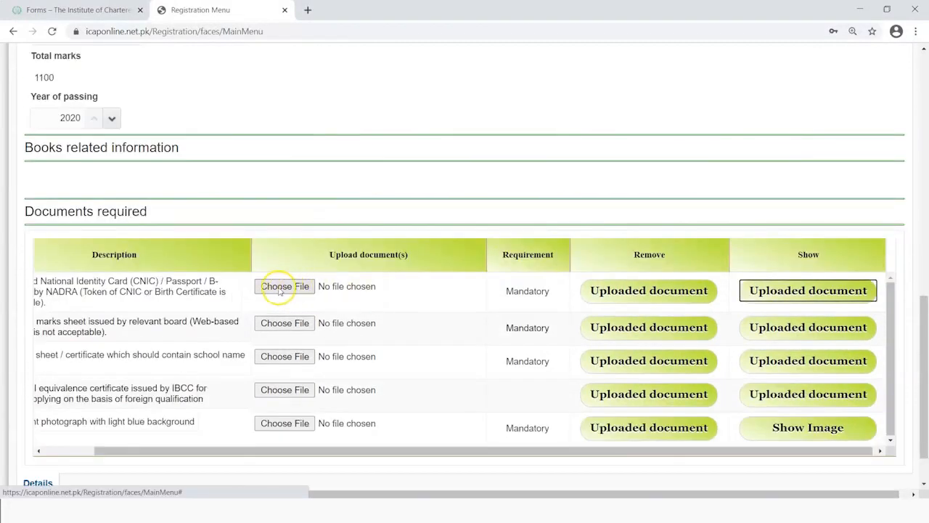
Attach the CNIC file from the ICAP-REGISTERATION folder in Documents for the CNIC / Passport / B-Form requirement.
left_click(296, 289)
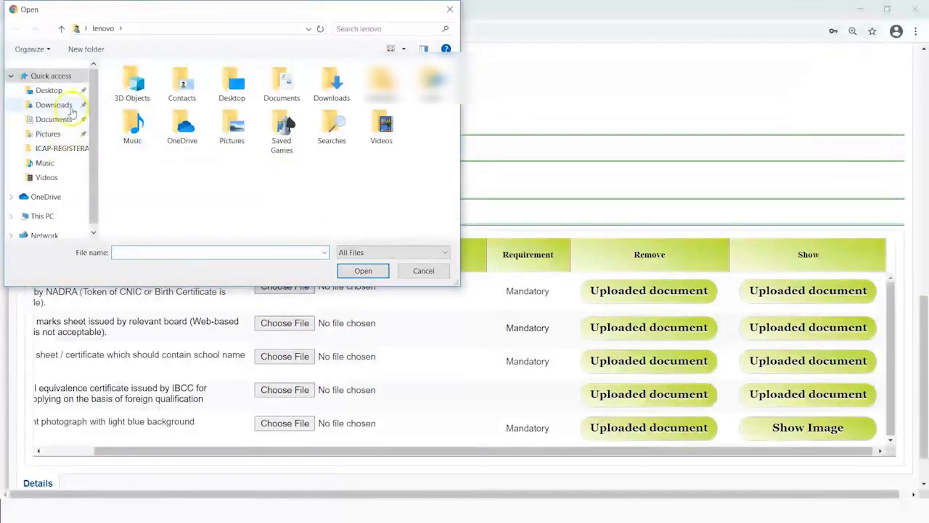
double_click(283, 98)
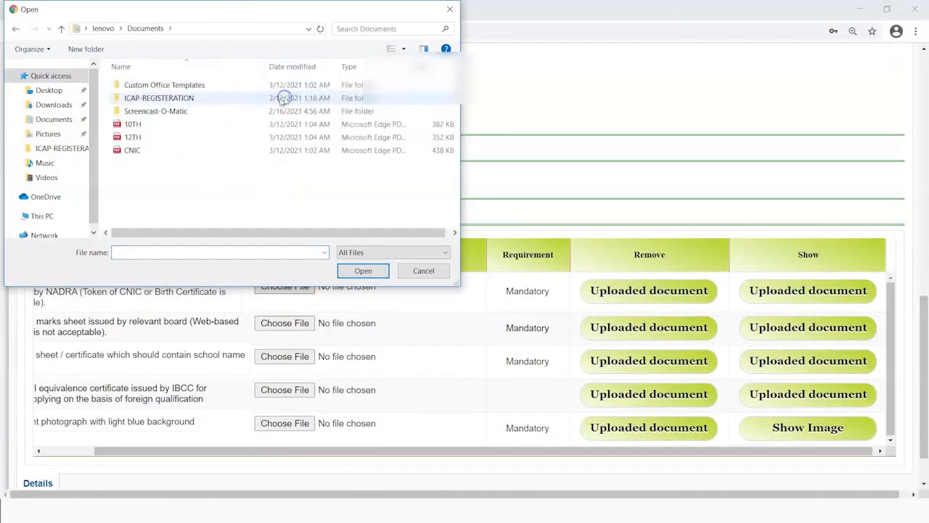
double_click(158, 101)
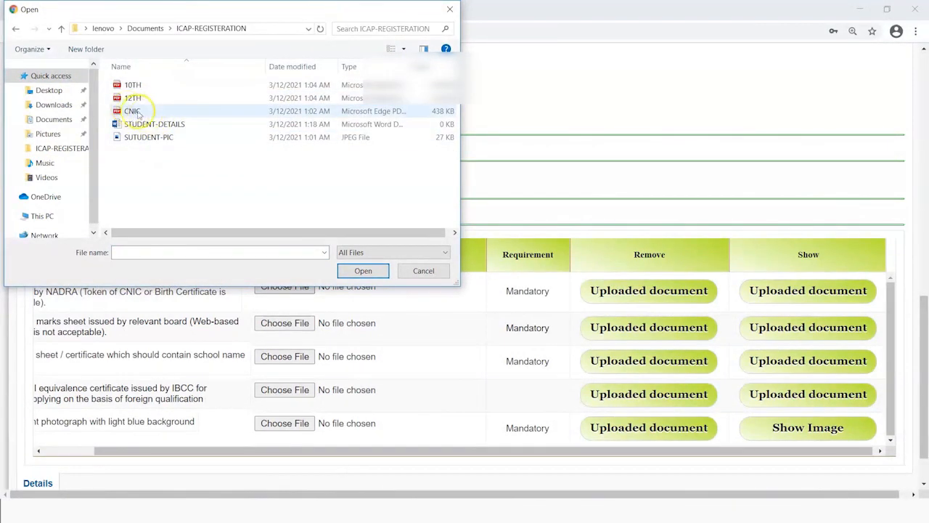
left_click(136, 111)
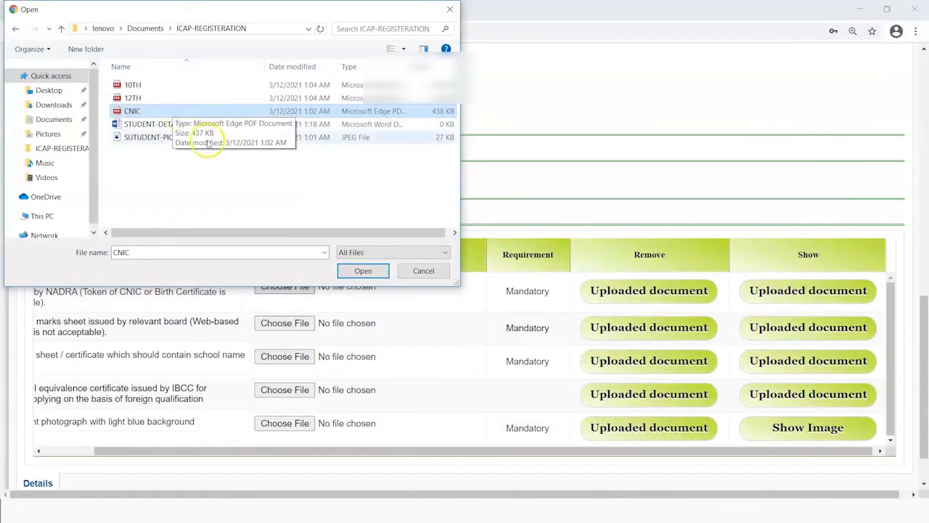
left_click(364, 270)
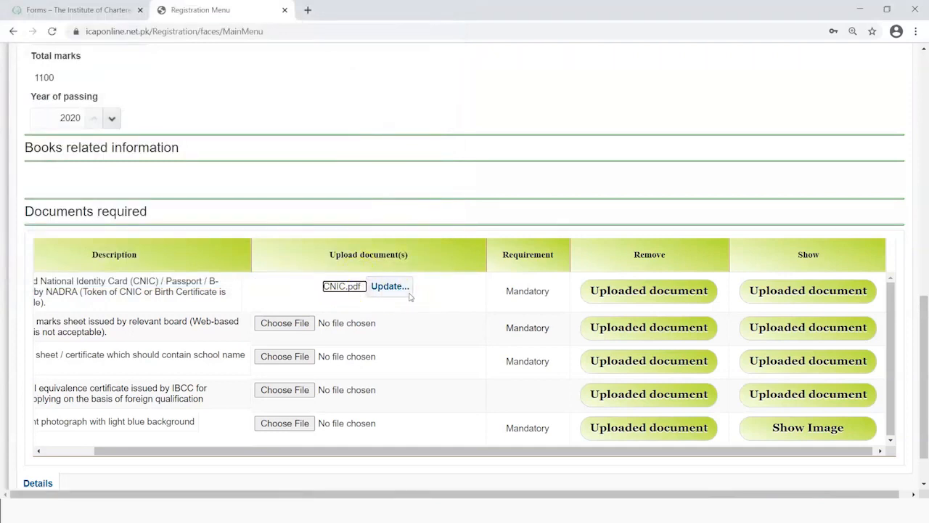
Attach the 12TH file from the ICAP-REGISTERATION folder as the HSSC Part-II marks sheet.
left_click(289, 324)
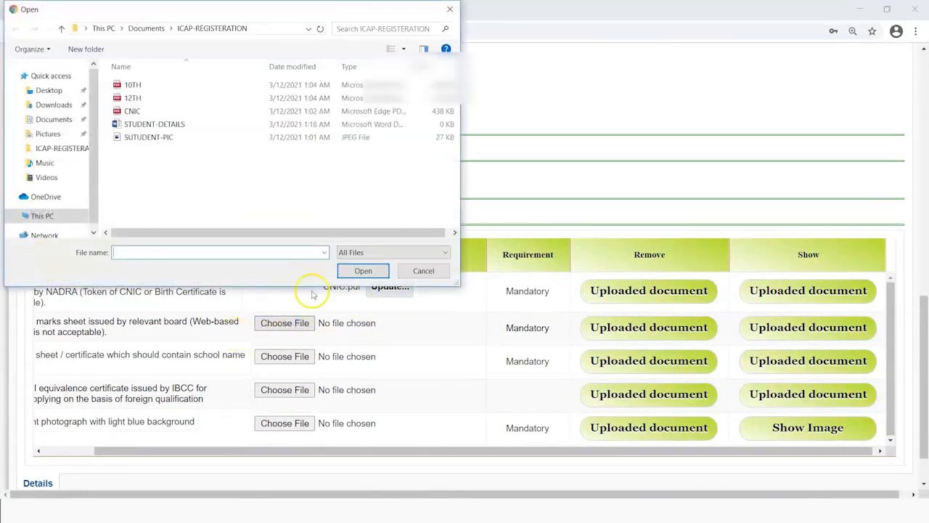
left_click(415, 270)
left_click_drag(386, 448, 239, 440)
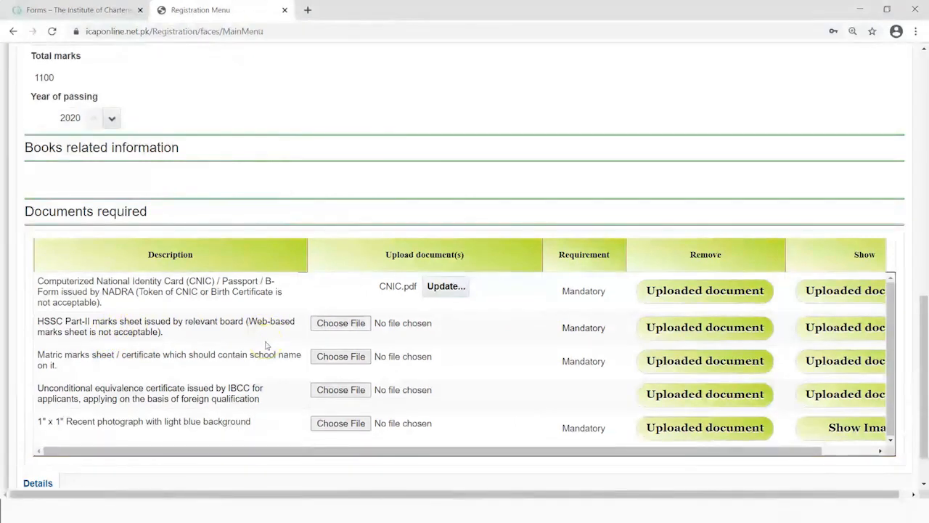
left_click(355, 326)
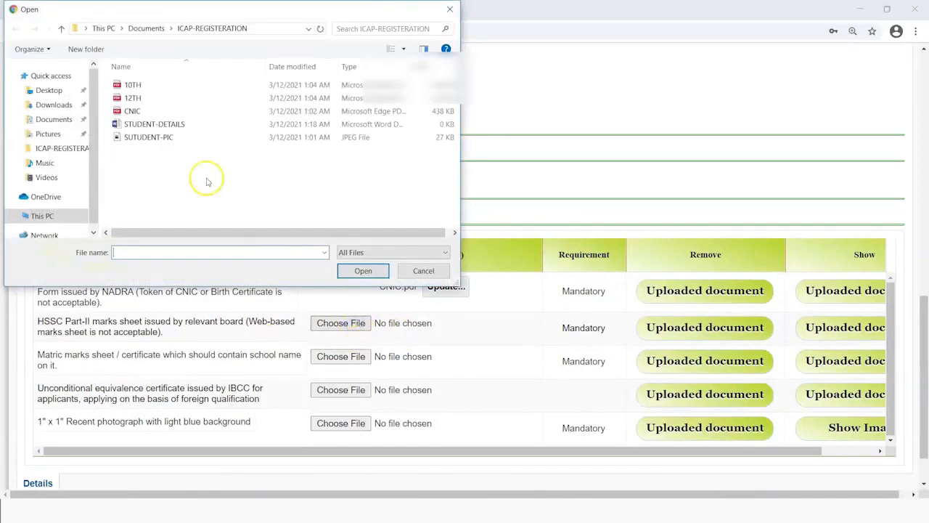
left_click(138, 101)
left_click(367, 271)
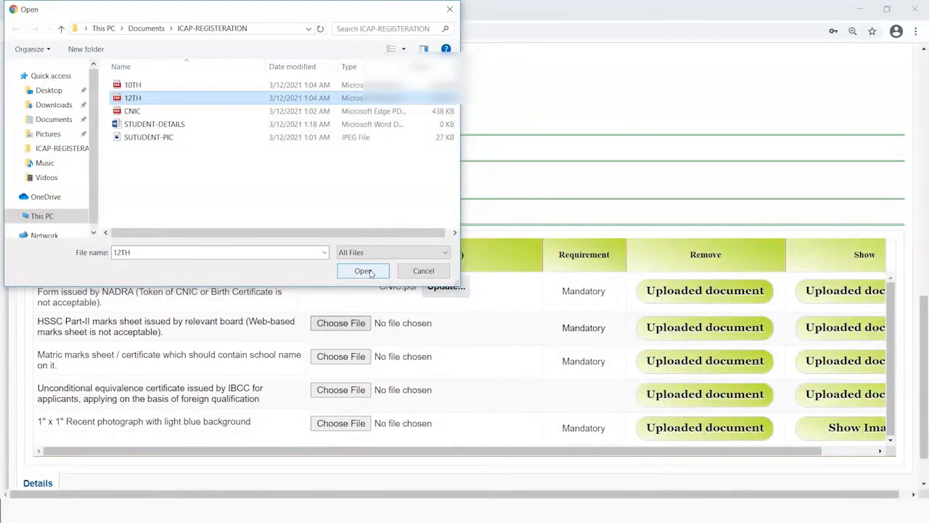
left_click(370, 271)
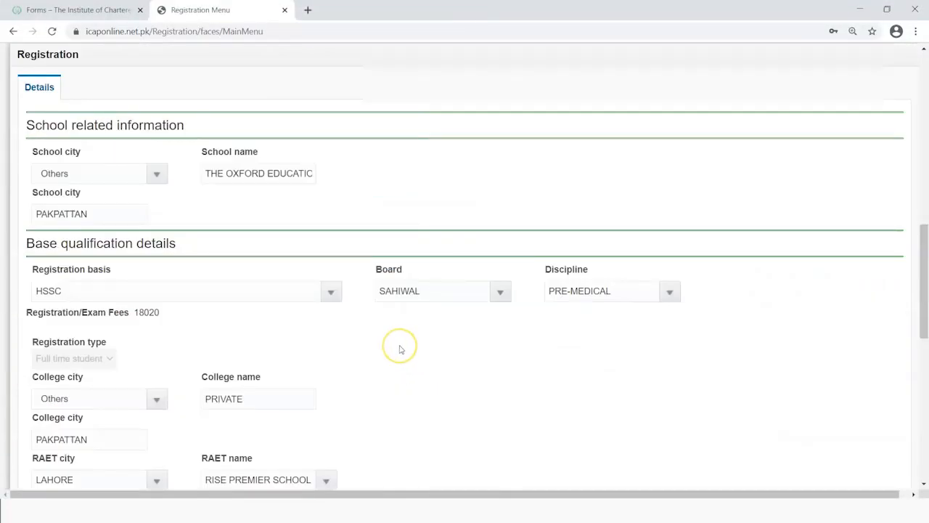
scroll(399, 349, "down", 7)
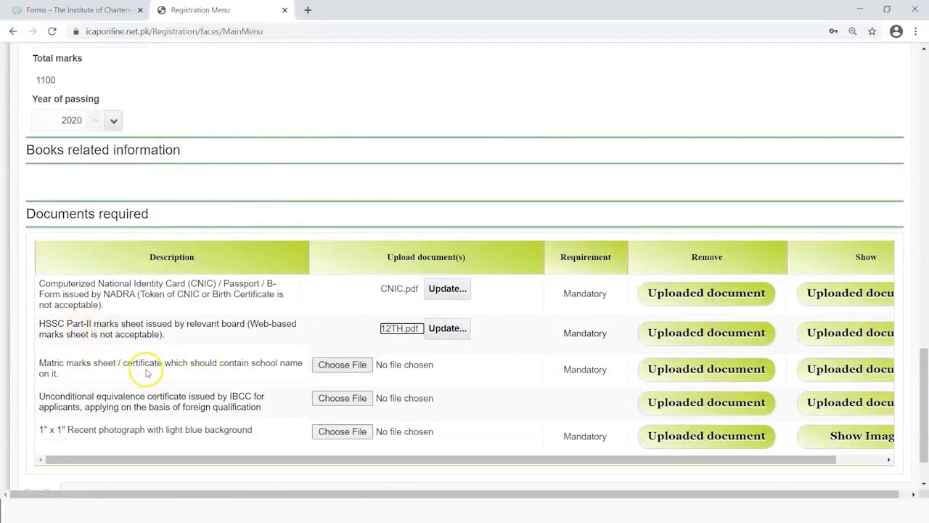
Attach the 10TH file from the ICAP-REGISTERATION folder as the matric marks sheet / certificate.
left_click(362, 368)
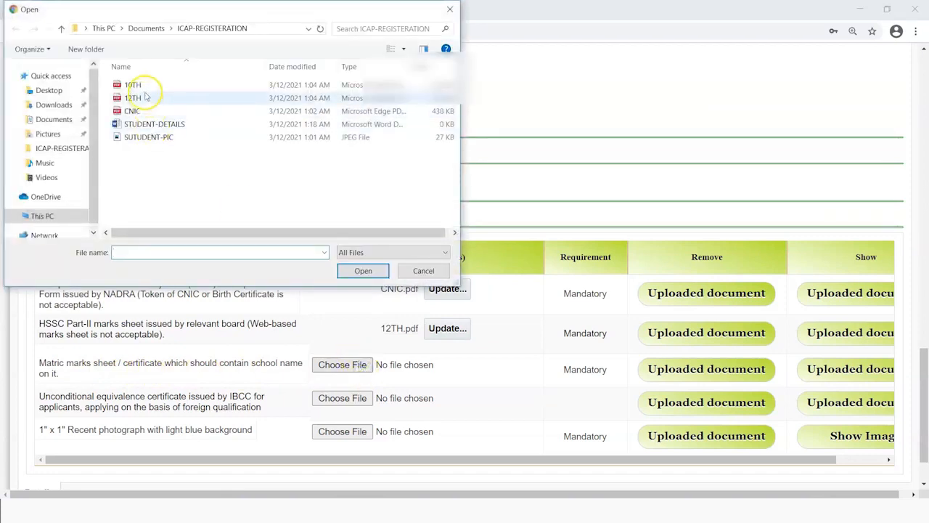
left_click(149, 86)
left_click(363, 270)
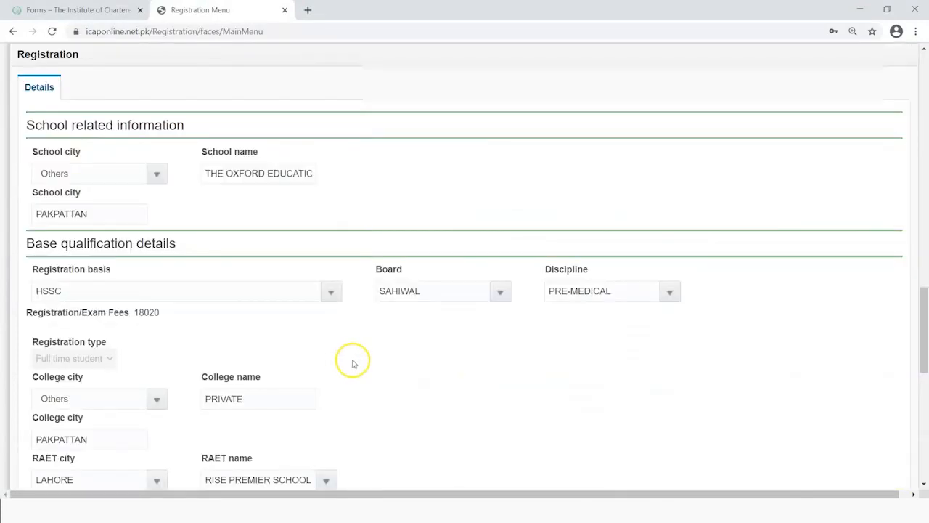
Attach the SUTUDENT-PIC file as the 1" x 1" recent photograph with light blue background and submit the registration form.
scroll(355, 365, "down", 1)
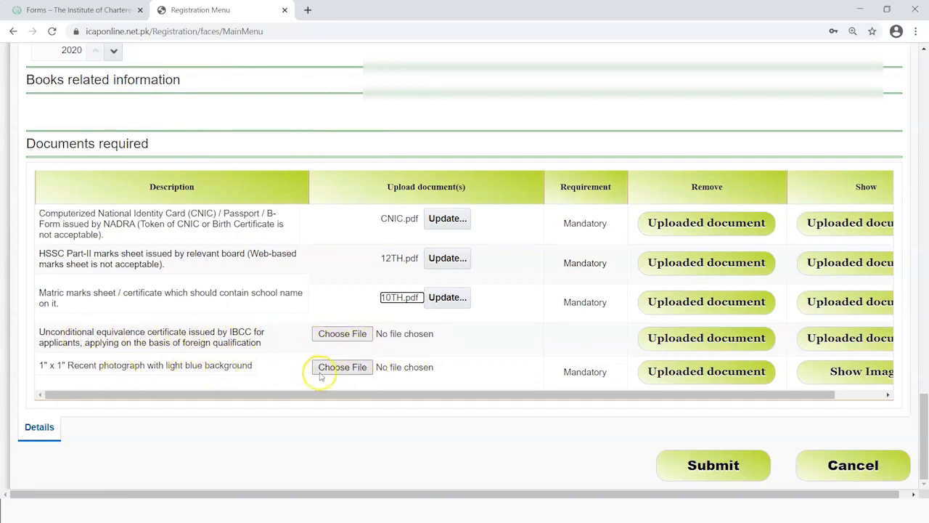
left_click(343, 366)
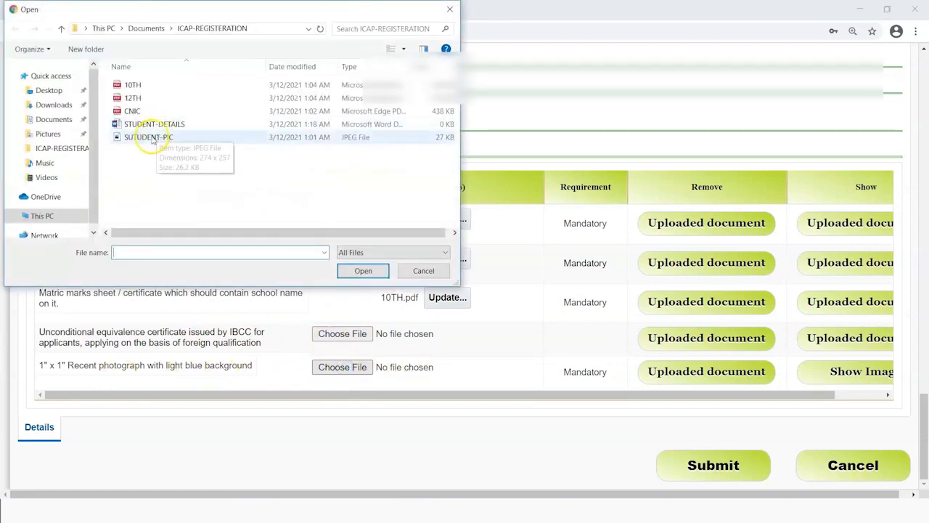
left_click(150, 137)
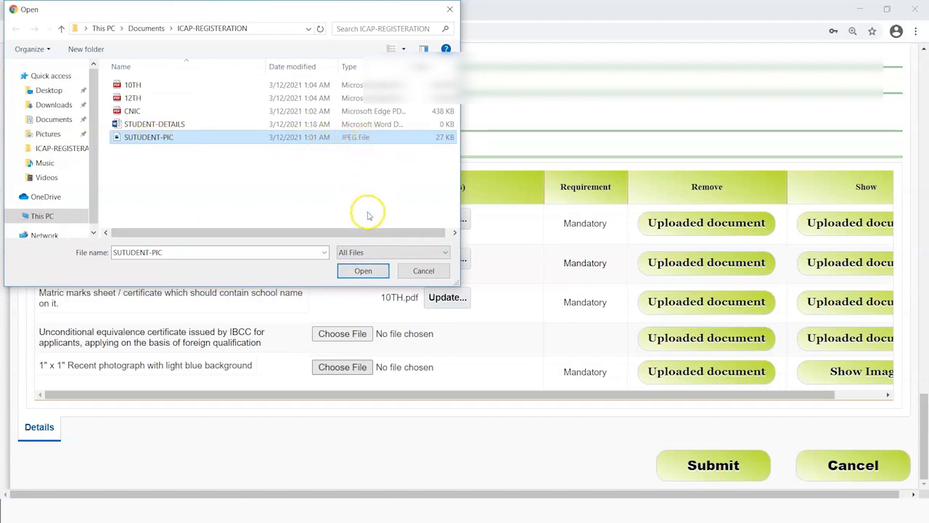
left_click(365, 272)
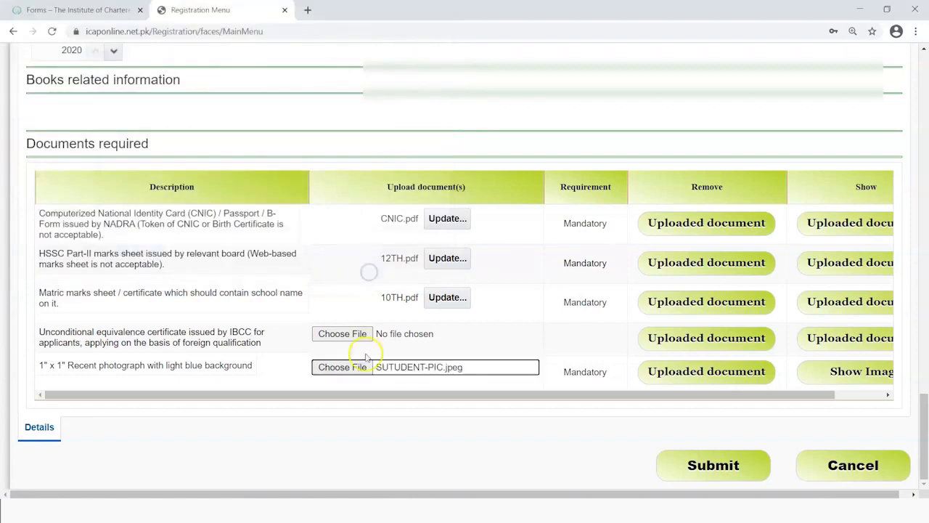
left_click(465, 370)
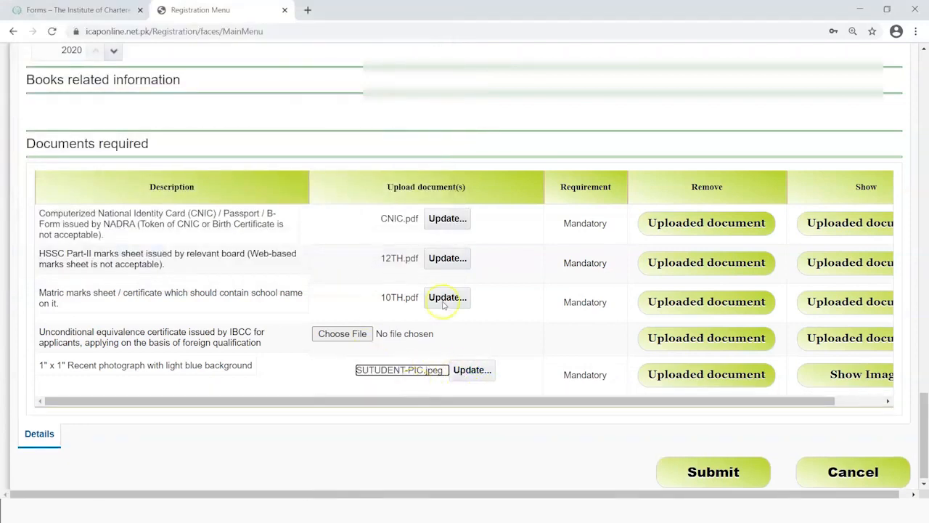
scroll(375, 369, "down", 9)
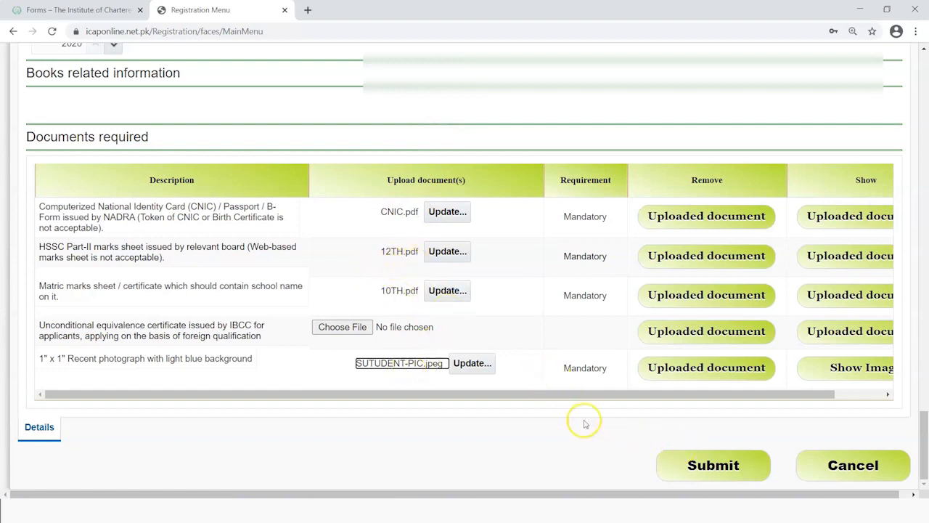
left_click(704, 469)
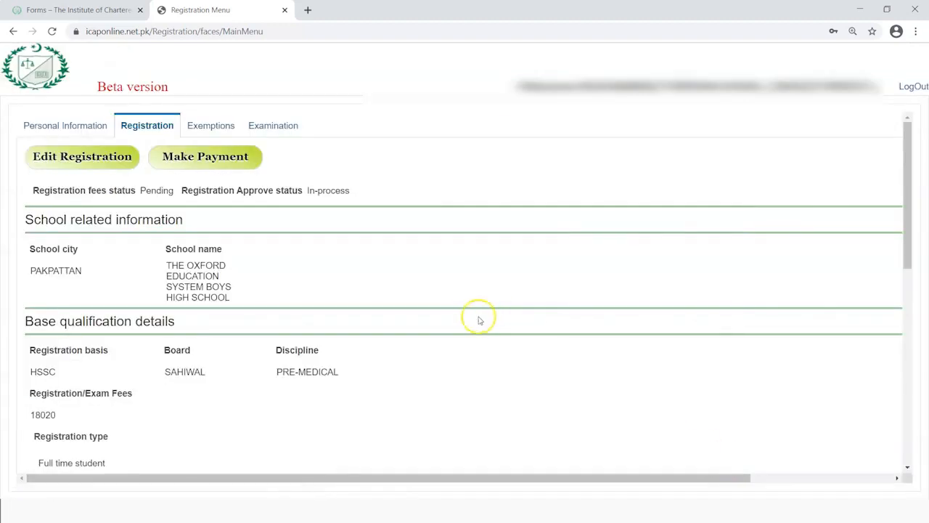
Review the submitted registration, including the fee and approval statuses, school information, base qualification details and required documents.
scroll(324, 257, "down", 1)
scroll(312, 250, "up", 1)
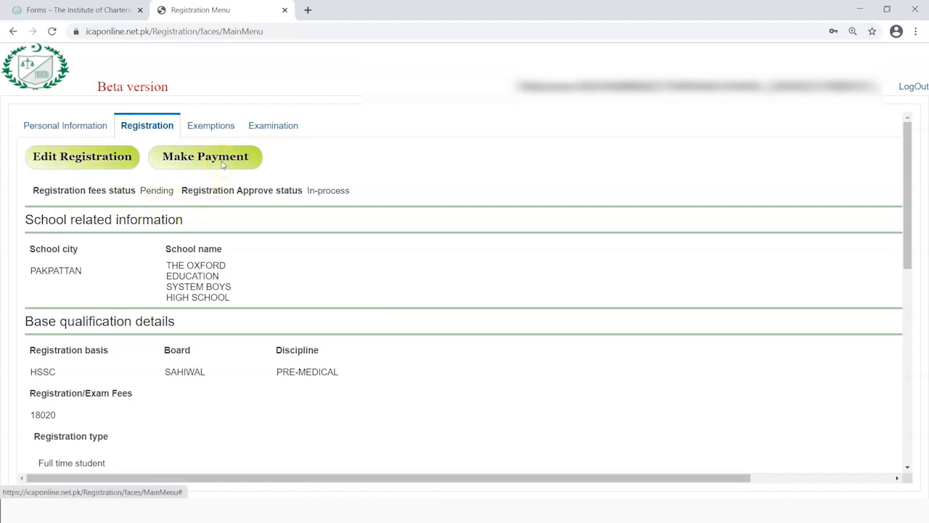
scroll(228, 327, "down", 1)
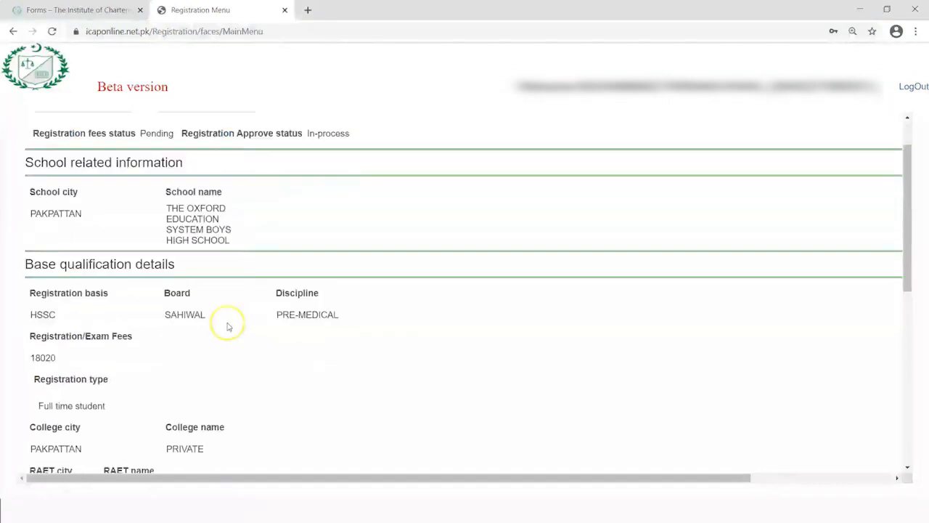
scroll(227, 327, "down", 2)
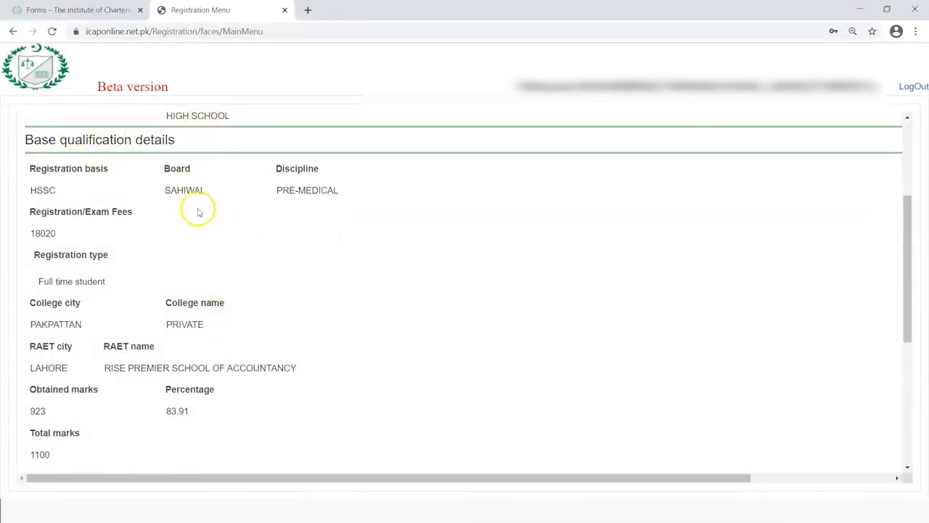
scroll(232, 207, "up", 2)
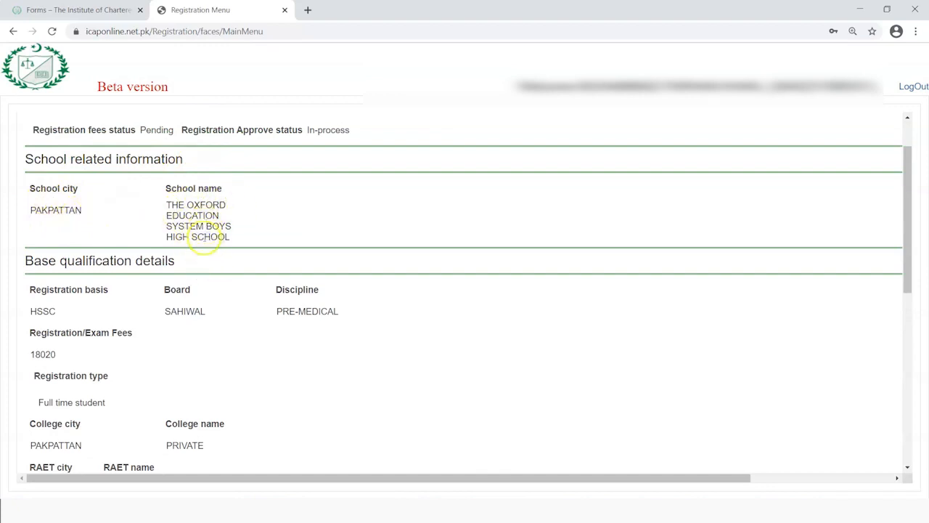
scroll(198, 240, "down", 1)
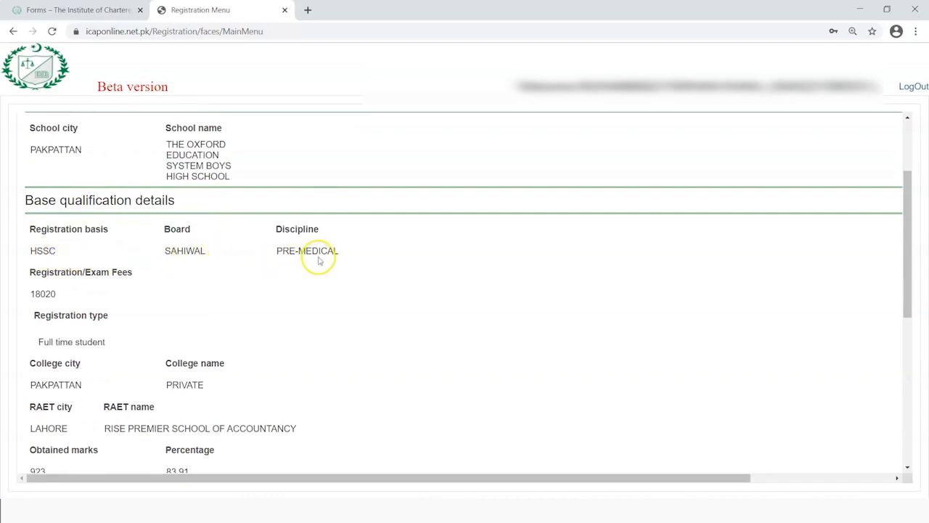
scroll(318, 260, "down", 1)
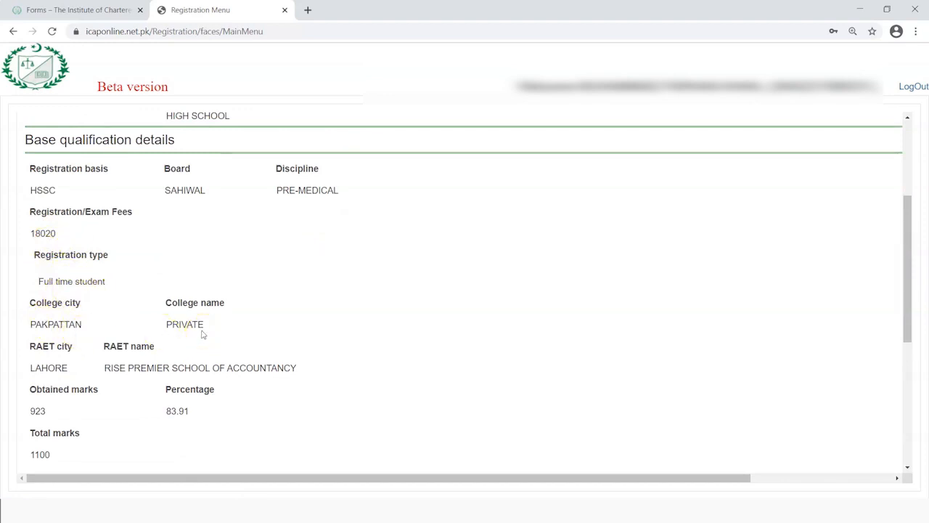
scroll(203, 334, "down", 1)
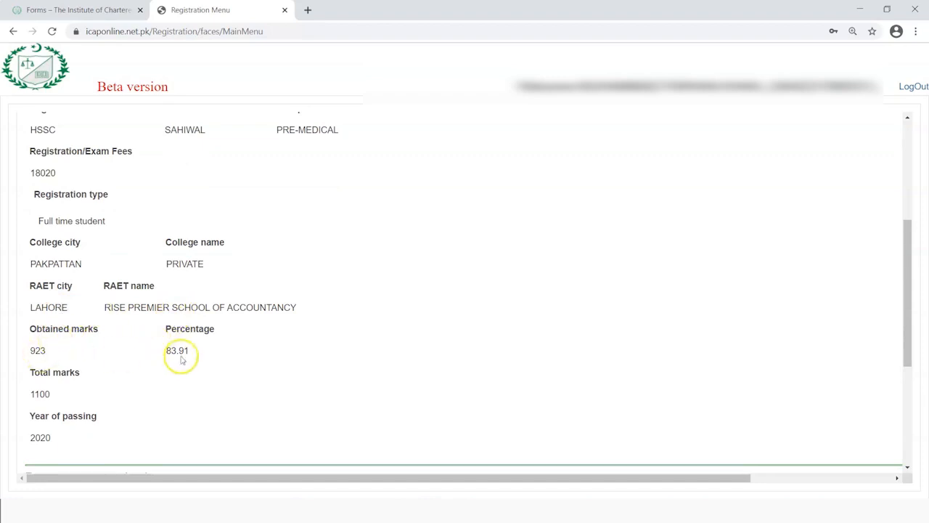
scroll(181, 354, "down", 2)
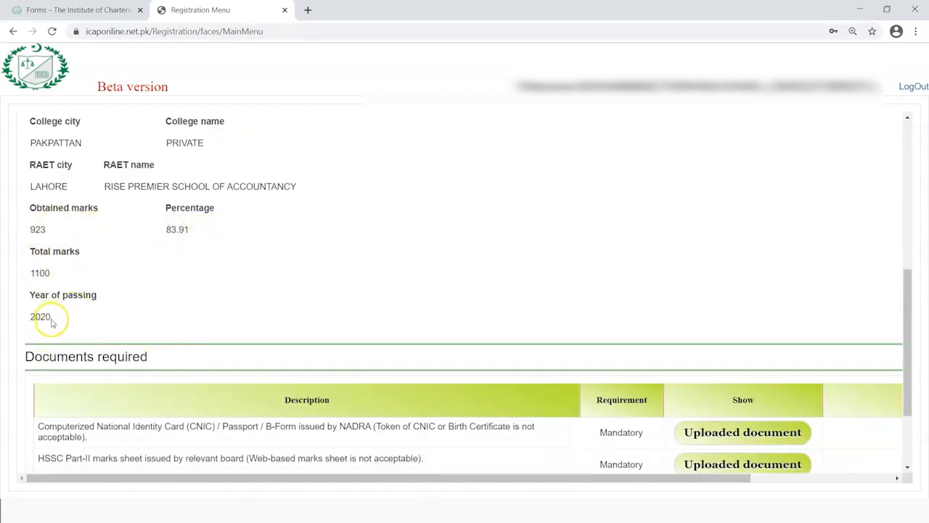
scroll(54, 323, "down", 2)
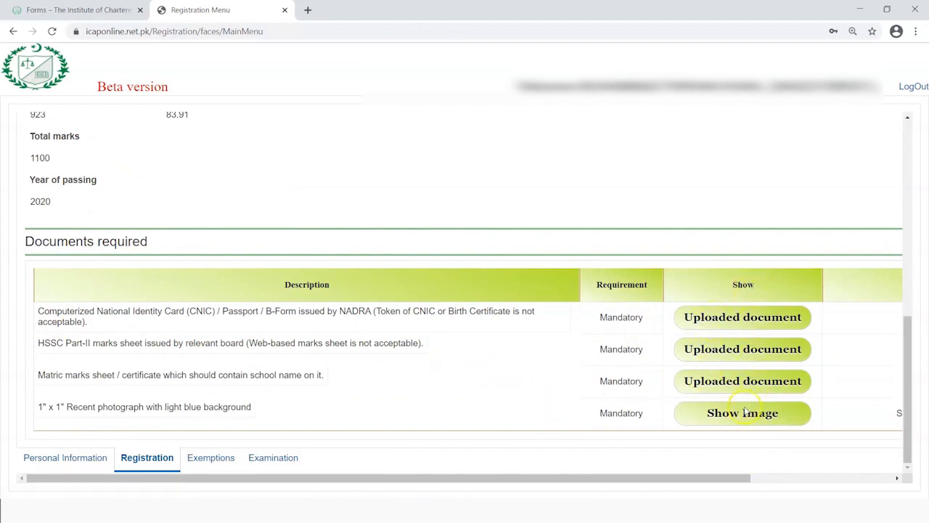
scroll(273, 392, "up", 4)
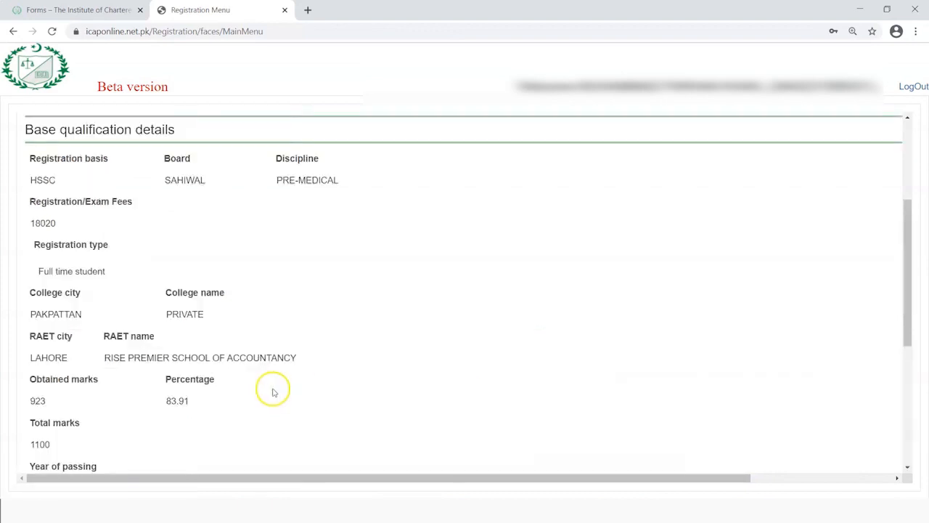
scroll(273, 392, "up", 3)
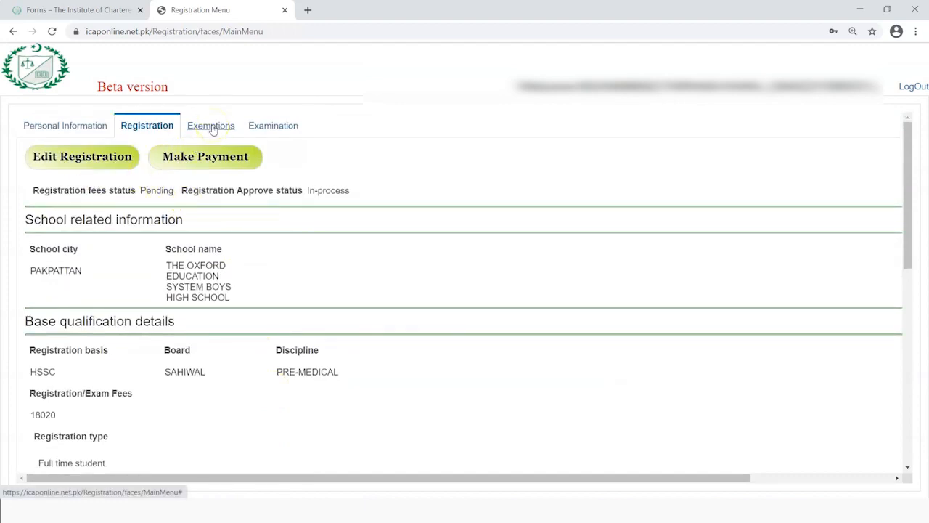
scroll(317, 355, "down", 8)
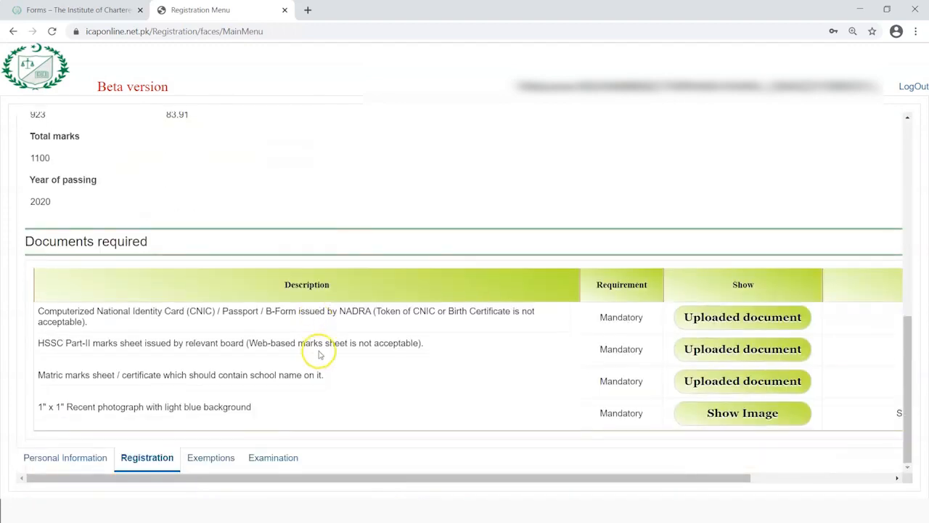
scroll(320, 348, "up", 8)
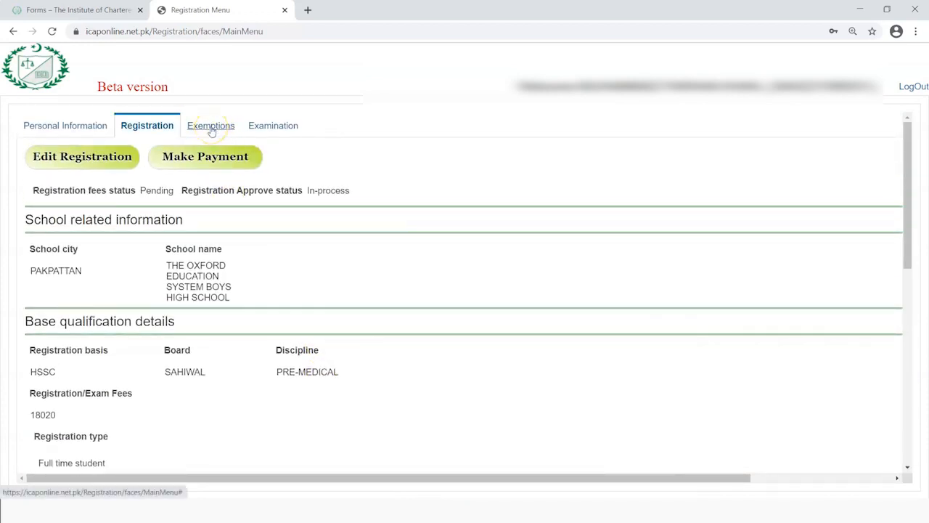
Open the exemption application and choose HSSC as the exemption basis.
left_click(211, 127)
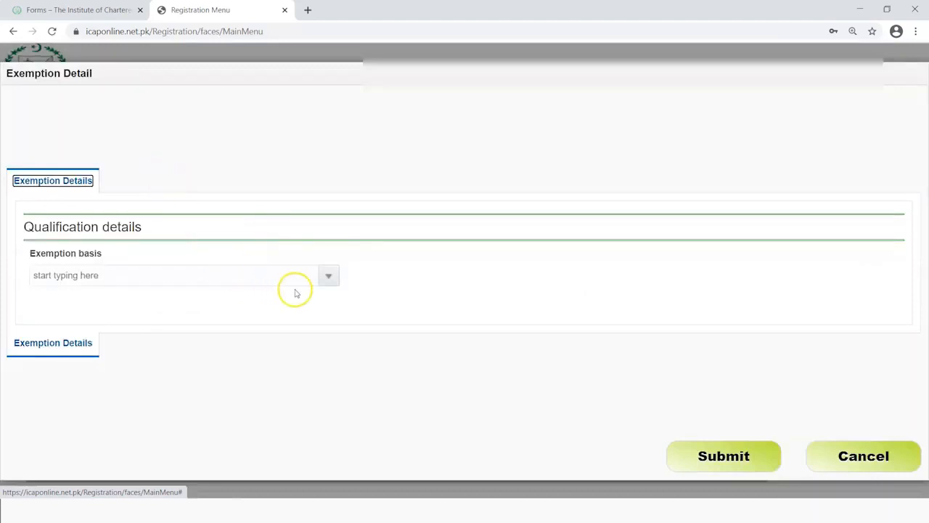
left_click(331, 277)
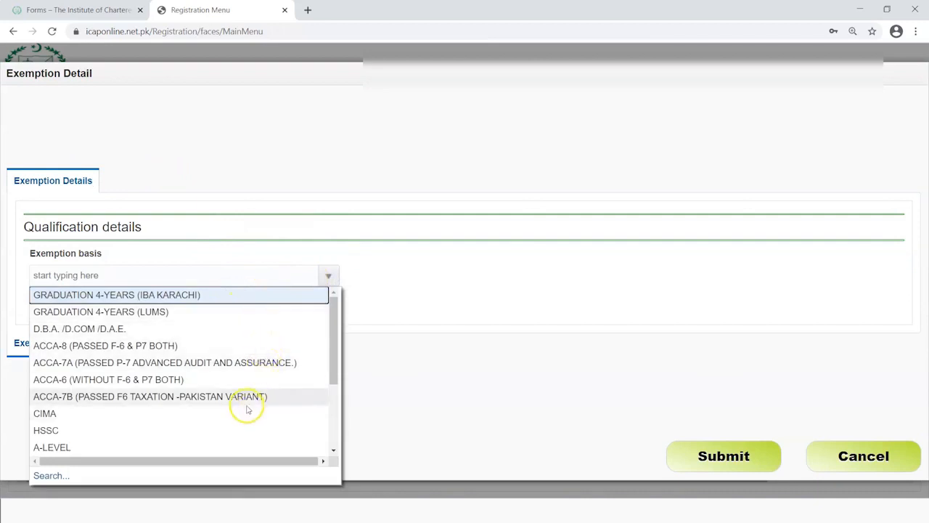
left_click(167, 430)
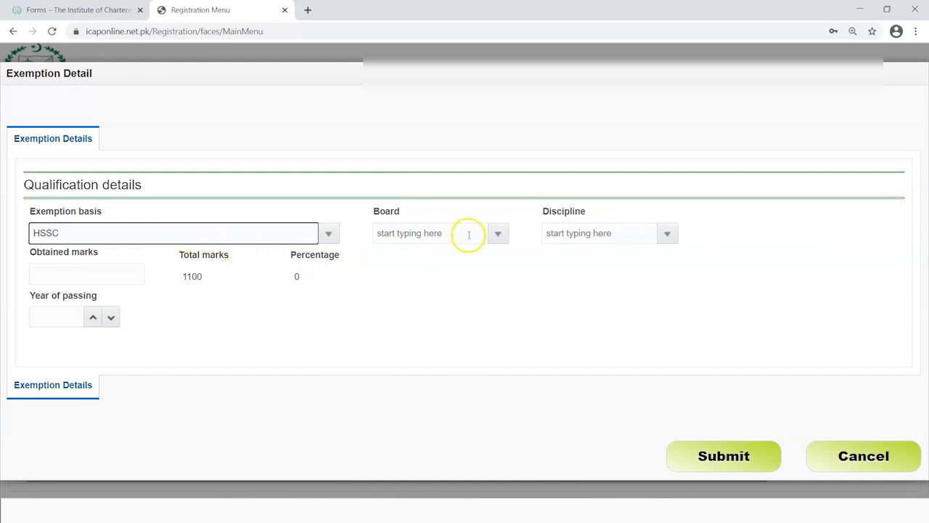
Set the exemption qualification's board to SAHIWAL and its discipline to PRE-MEDICAL.
left_click(496, 233)
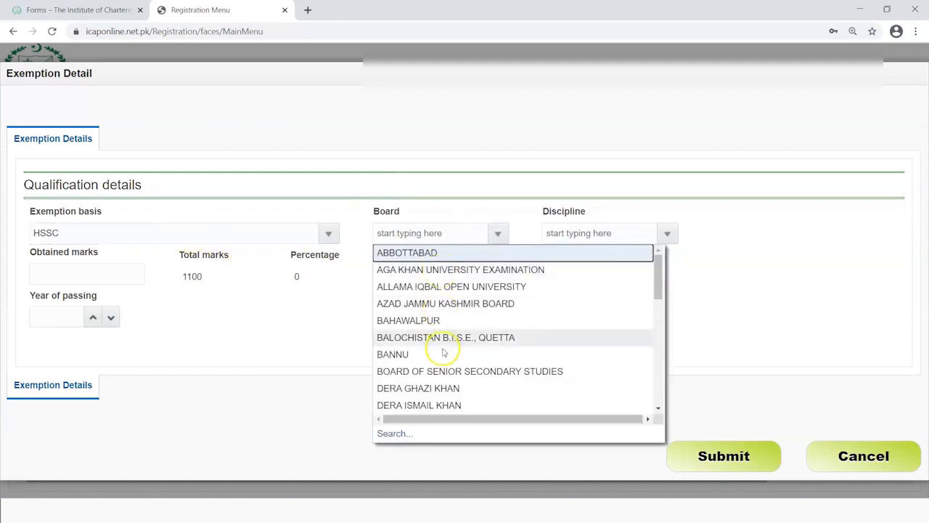
scroll(442, 352, "down", 3)
scroll(442, 356, "down", 3)
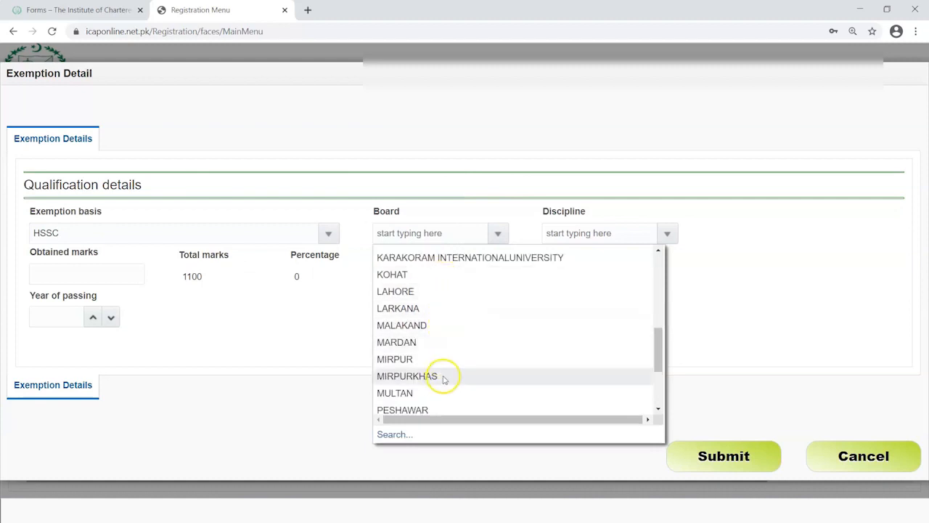
scroll(443, 378, "down", 2)
left_click(442, 350)
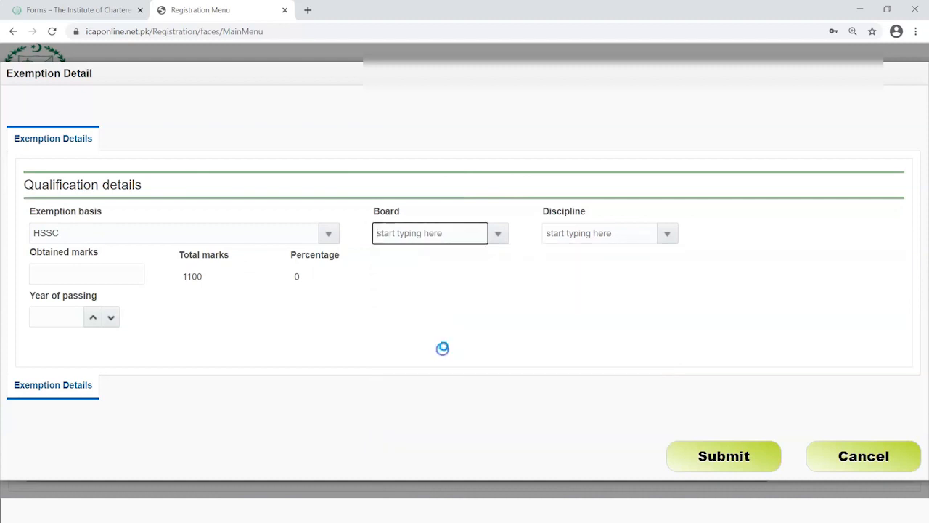
left_click(447, 319)
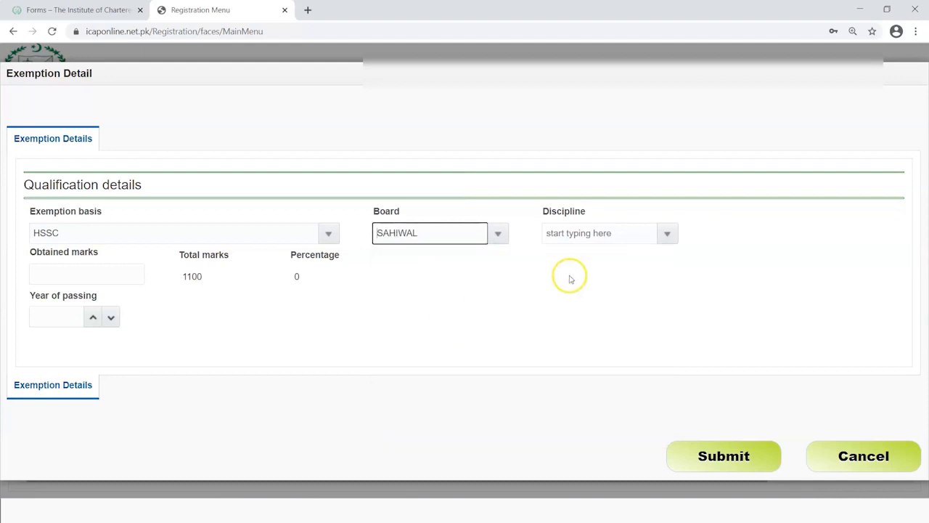
left_click(670, 237)
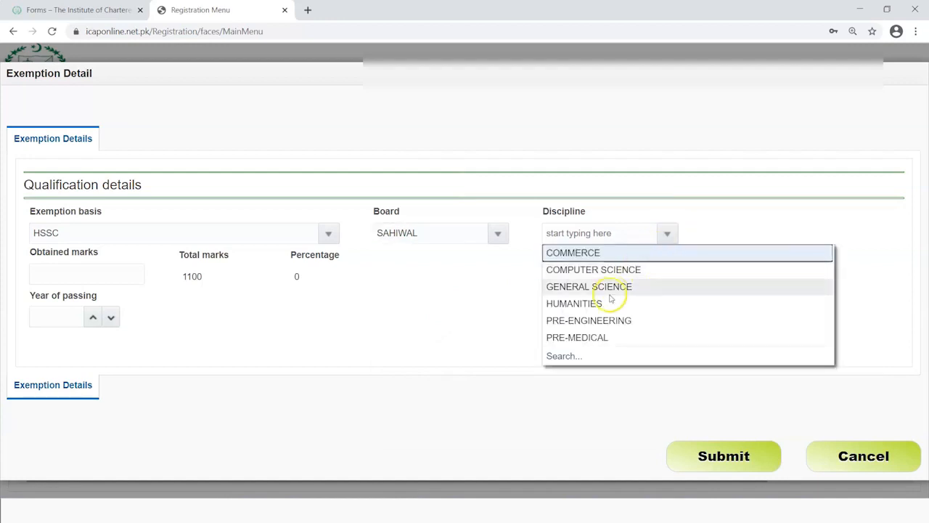
left_click(595, 338)
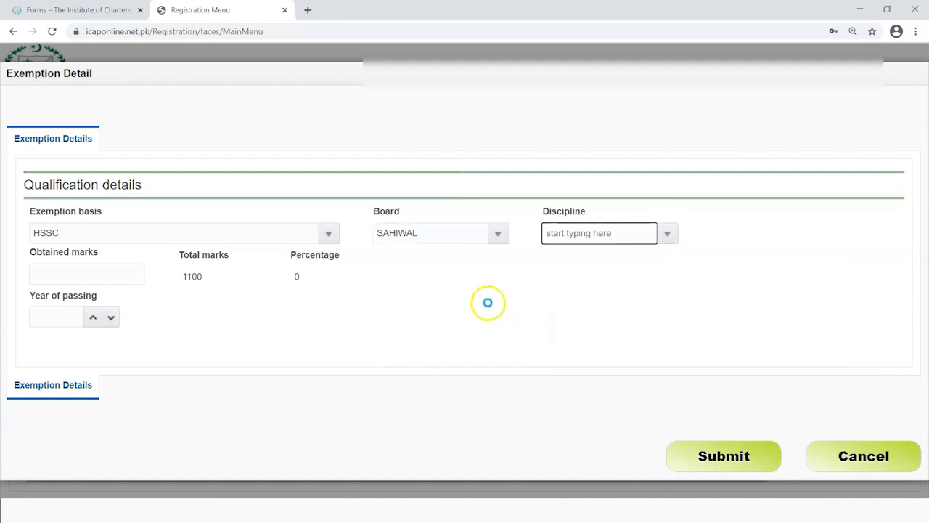
Enter 923 as the obtained marks and 2020 as the year of passing in the exemption qualification details.
left_click(73, 220)
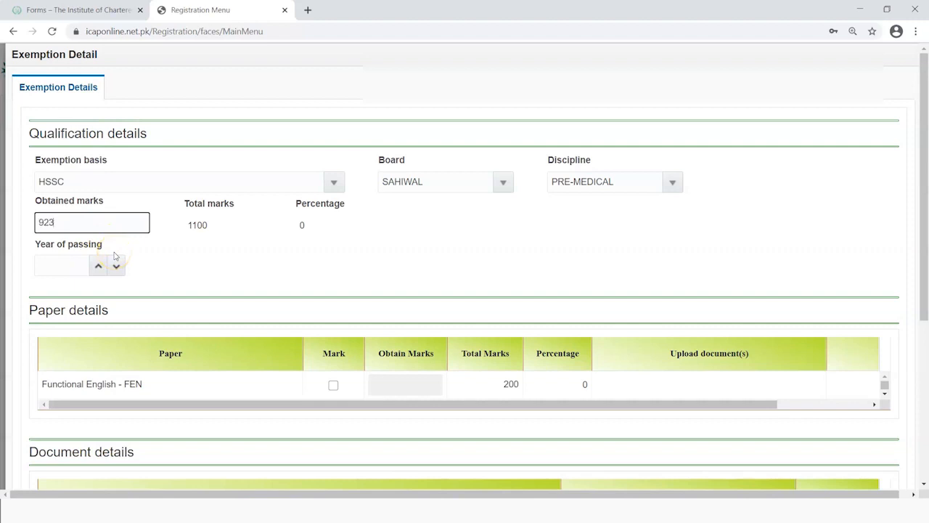
left_click(81, 264)
type("2020")
left_click(182, 264)
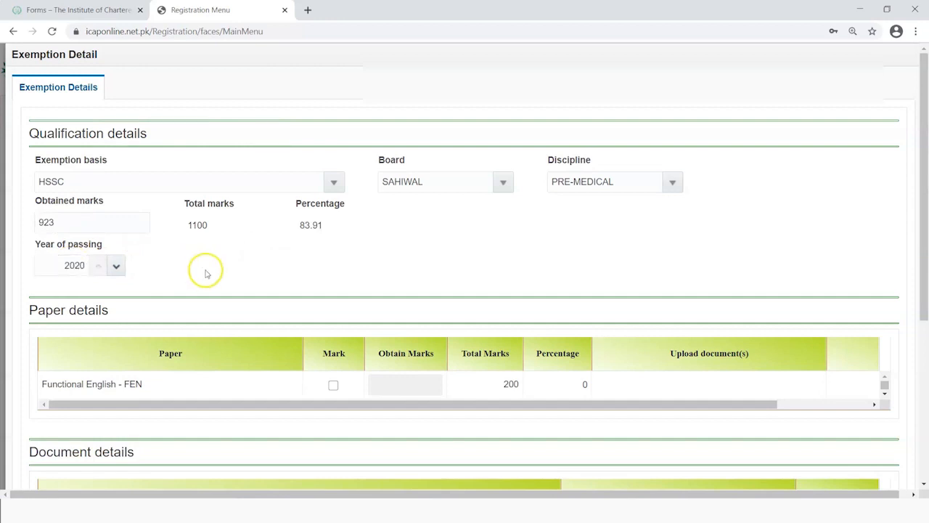
scroll(205, 274, "down", 1)
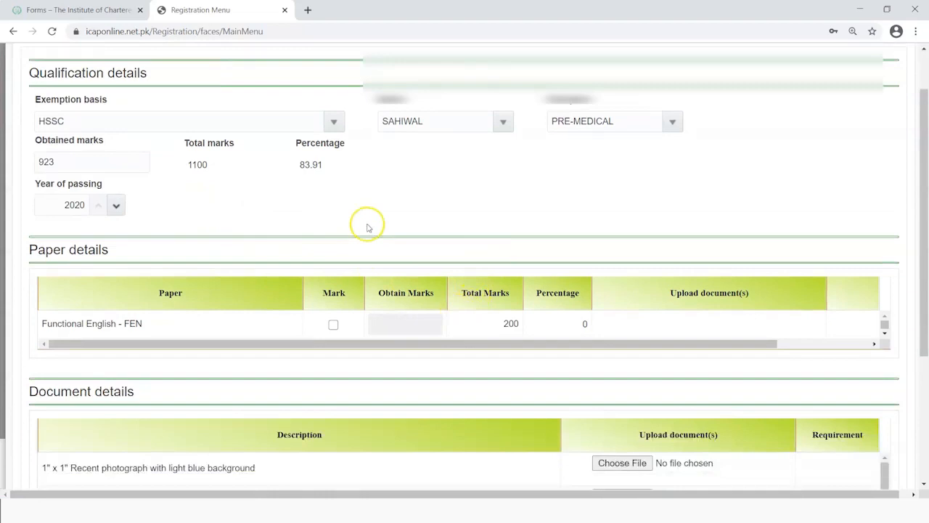
scroll(368, 227, "up", 1)
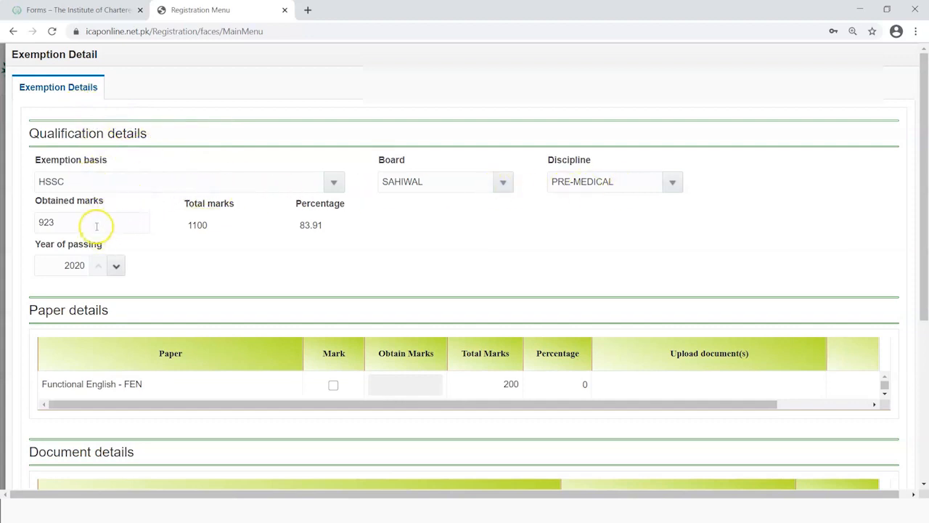
Mark the Functional English - FEN paper for exemption and enter 176 as its obtained marks.
scroll(307, 276, "down", 2)
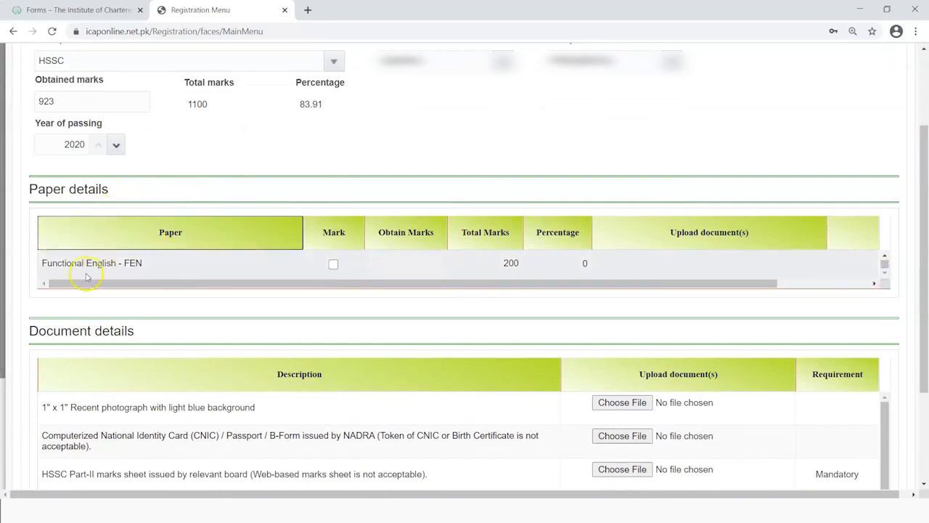
left_click(334, 265)
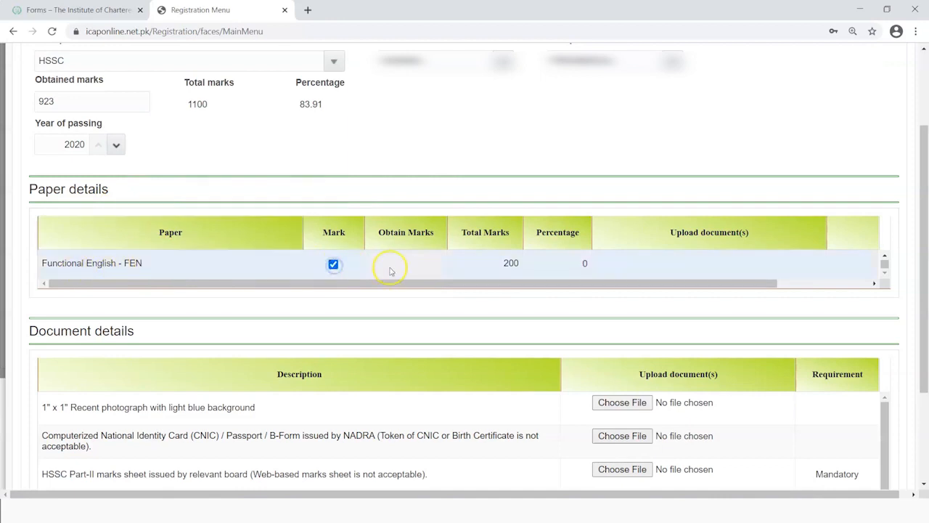
scroll(364, 363, "down", 2)
left_click(411, 247)
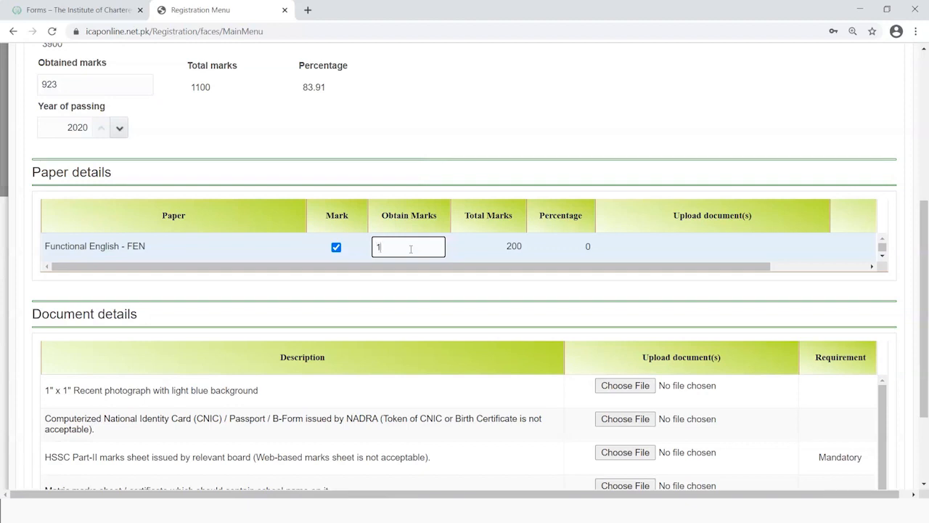
type("76")
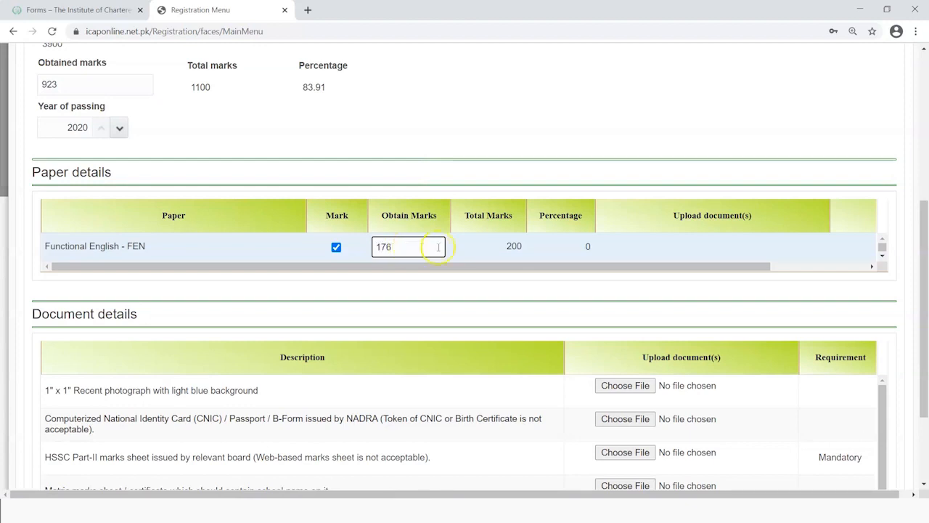
left_click(884, 255)
left_click(883, 240)
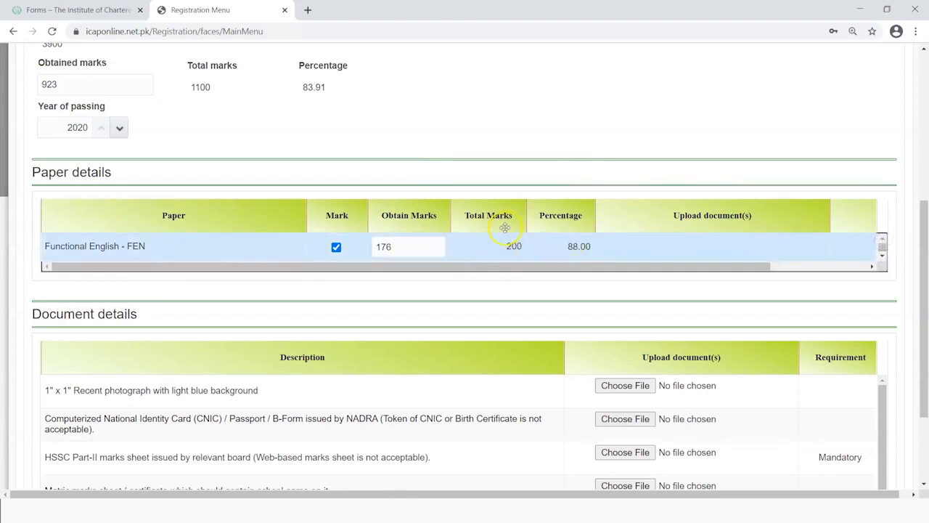
left_click(415, 247)
left_click(569, 247)
Choose the SUTUDENT-PIC file as the upload for the recent photograph with light blue background.
scroll(351, 245, "down", 1)
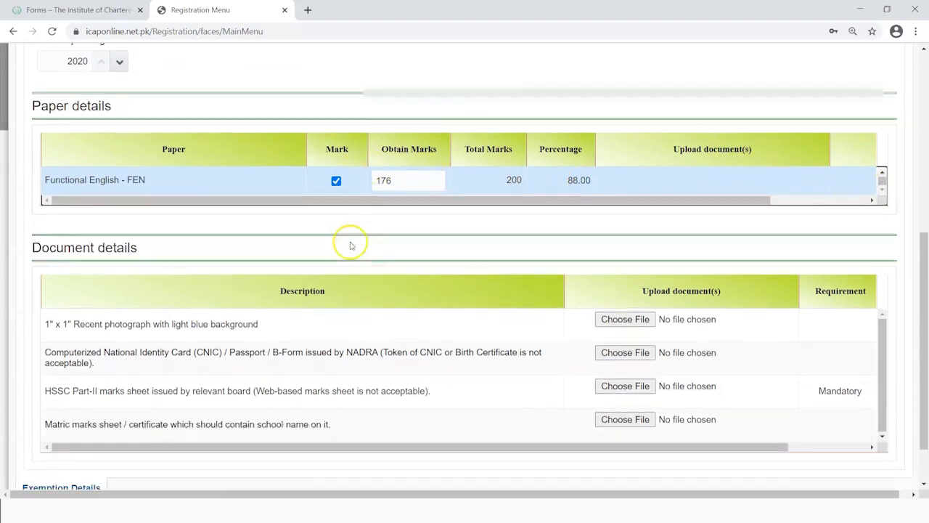
scroll(351, 245, "down", 1)
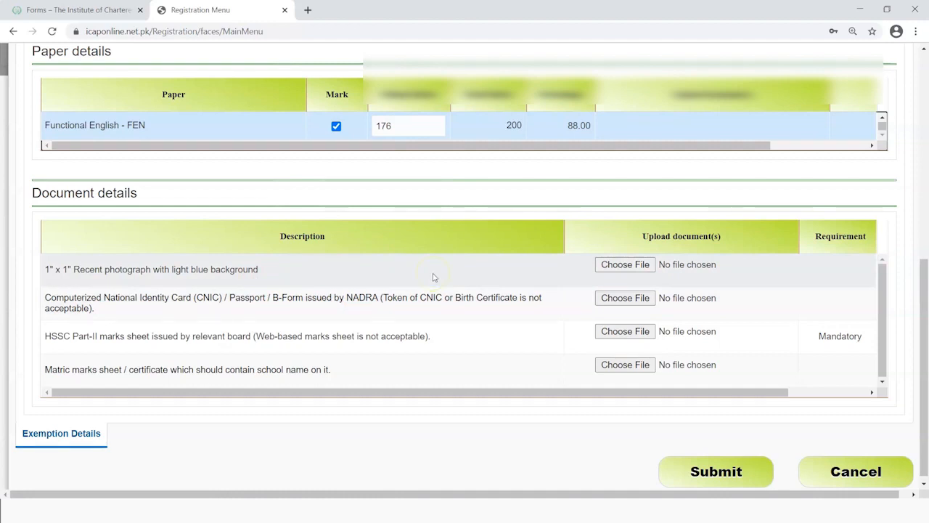
left_click(617, 266)
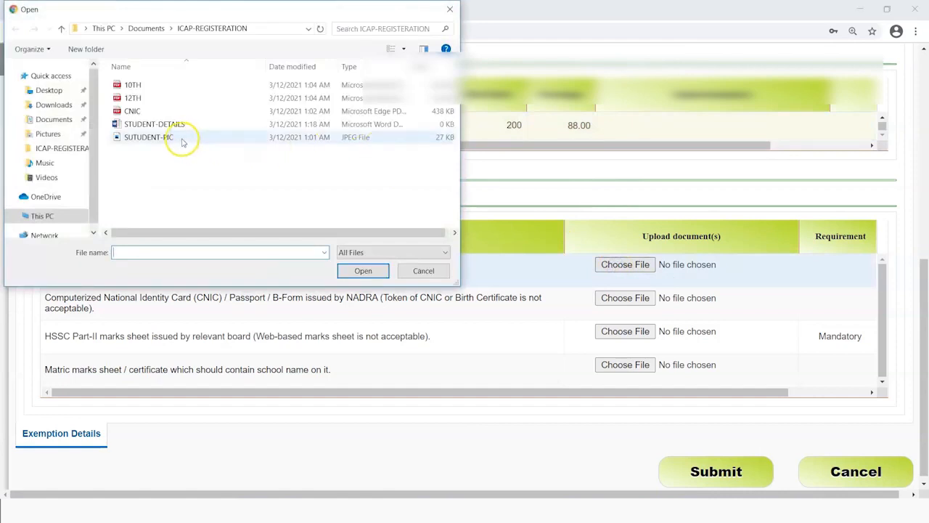
left_click(182, 137)
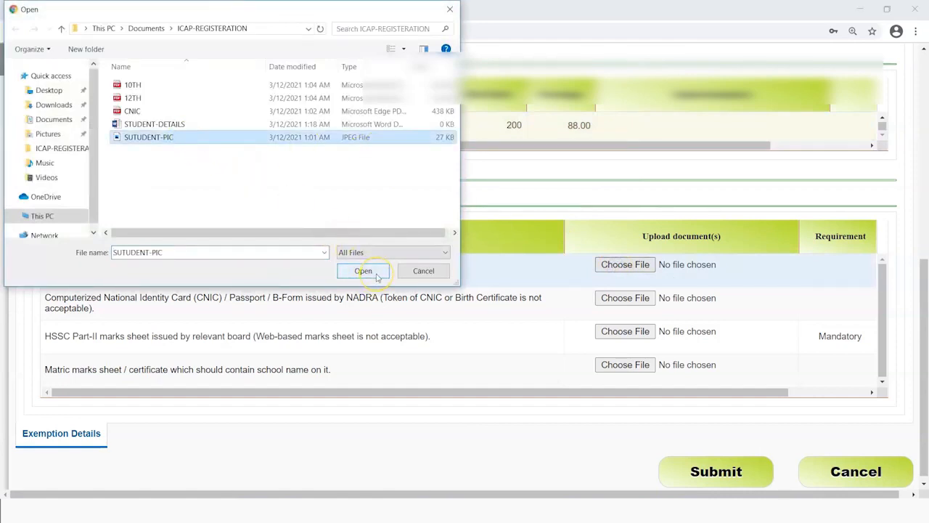
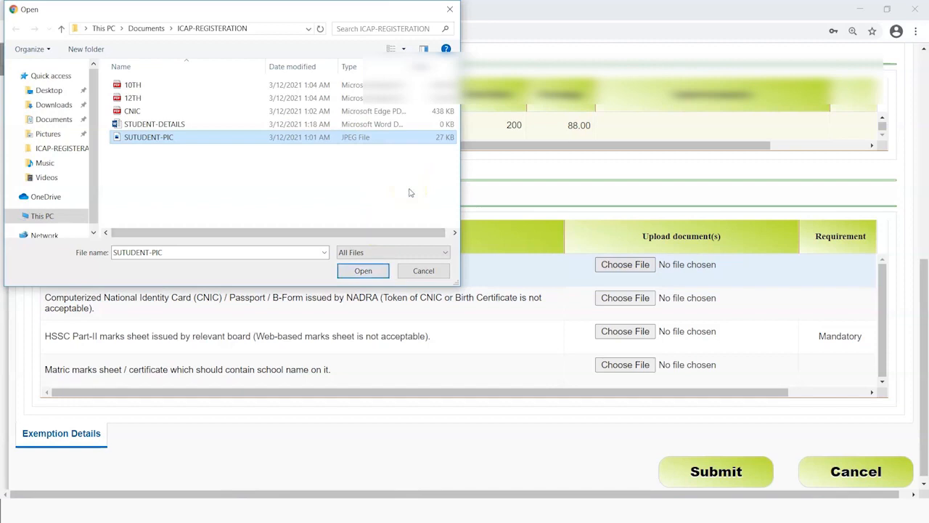
Attach the SUTUDENT-PIC photograph and upload the CNIC file for the identity card / B-Form document.
left_click(371, 271)
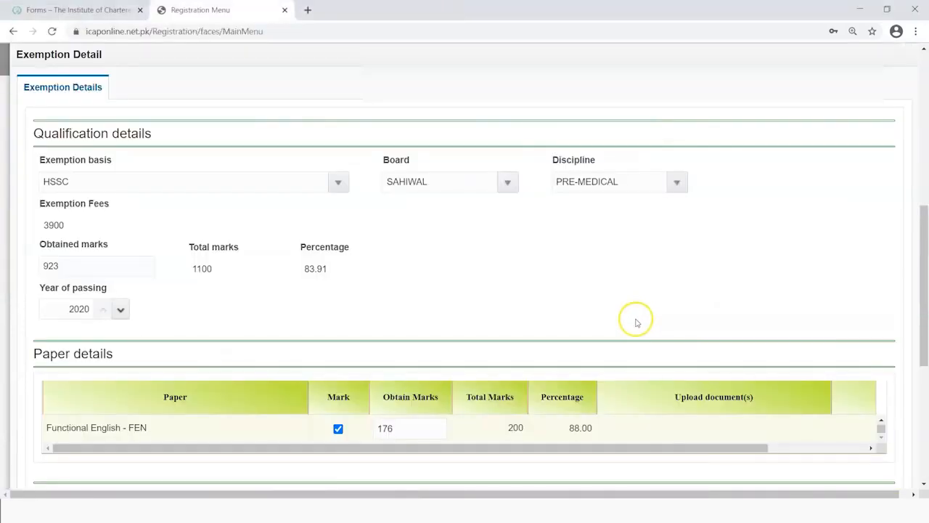
scroll(556, 284, "down", 4)
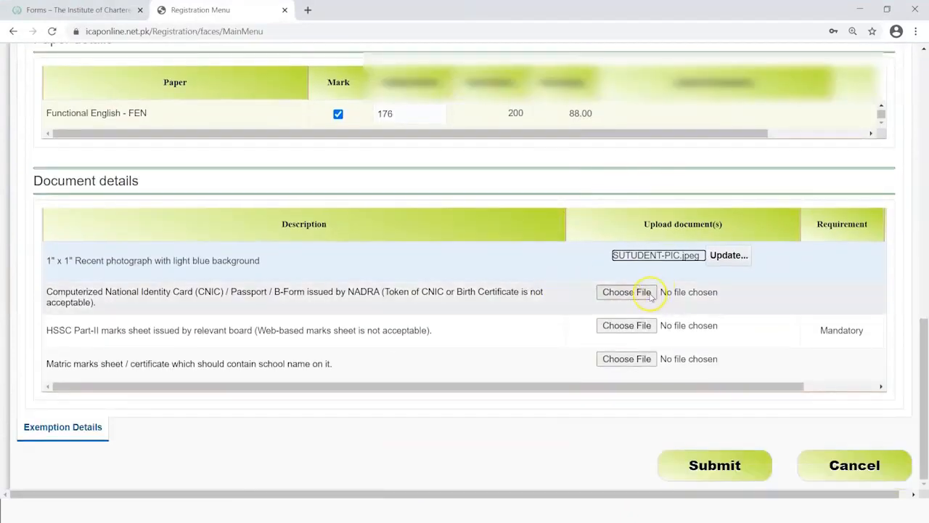
left_click(650, 293)
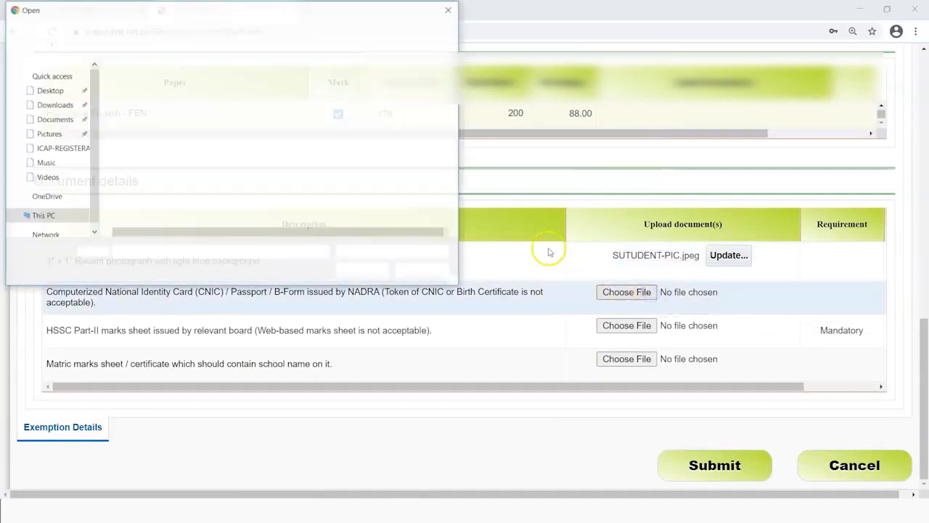
left_click(155, 111)
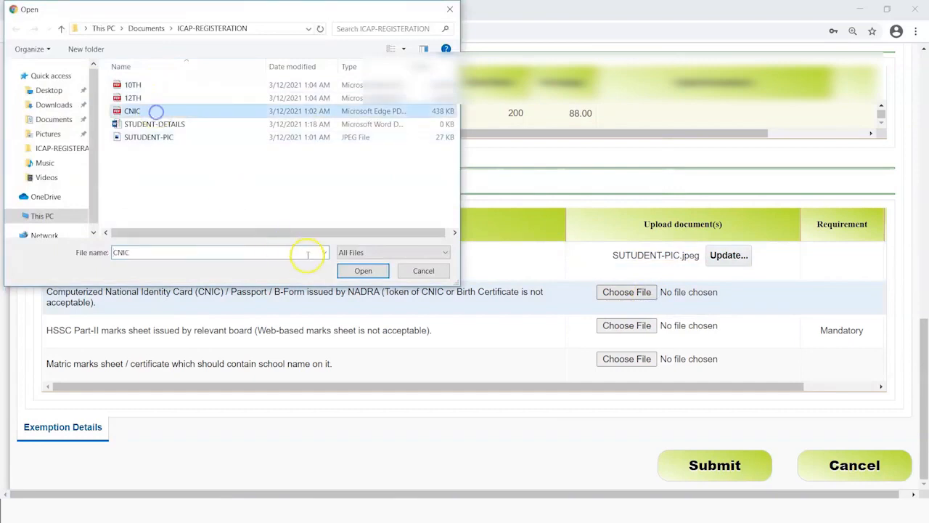
left_click(363, 271)
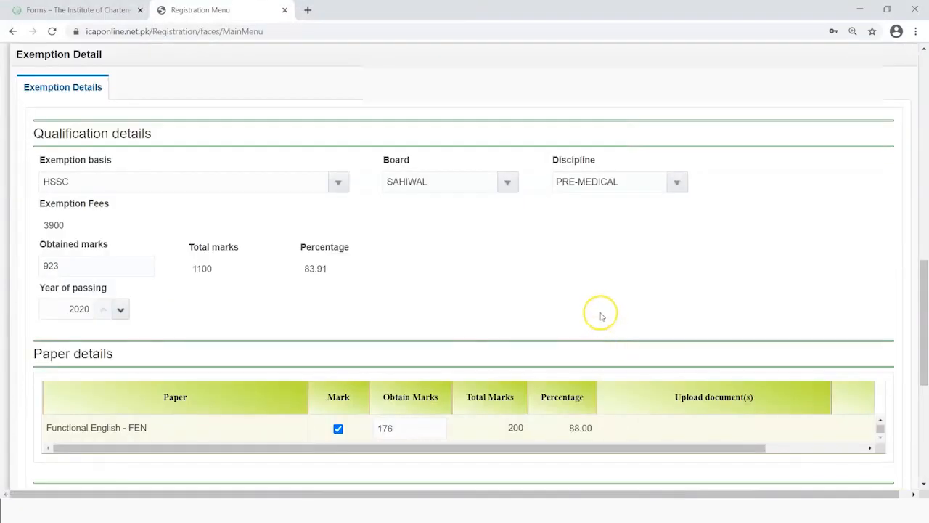
Upload the 12TH file as the HSSC Part-II marks sheet in the document details.
scroll(556, 282, "down", 5)
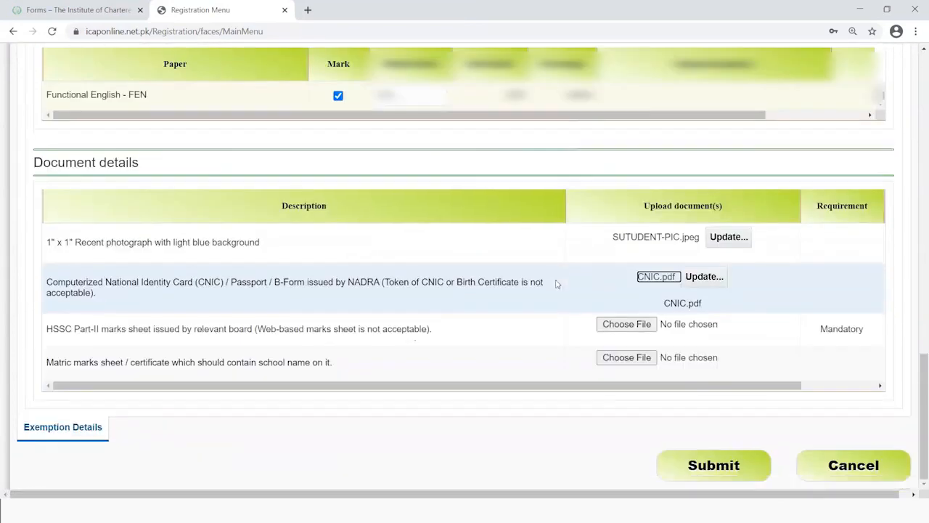
left_click(621, 327)
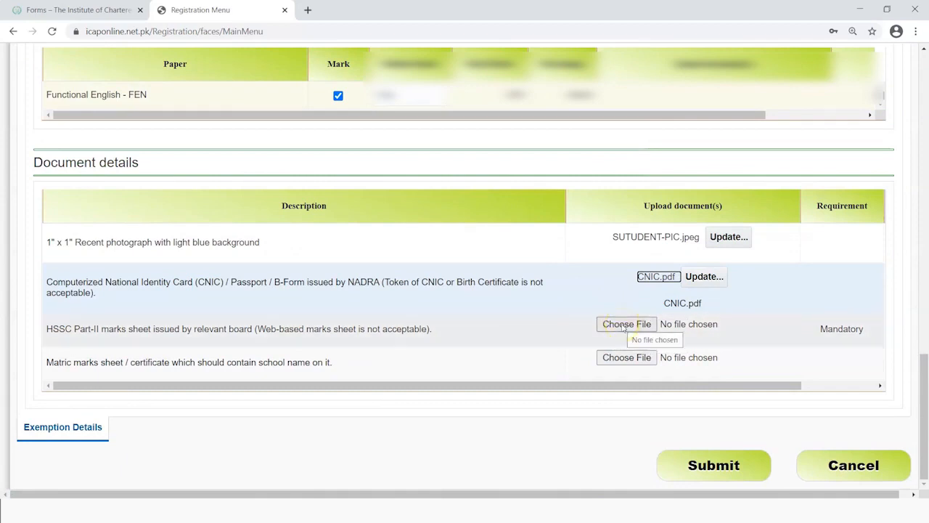
left_click(623, 324)
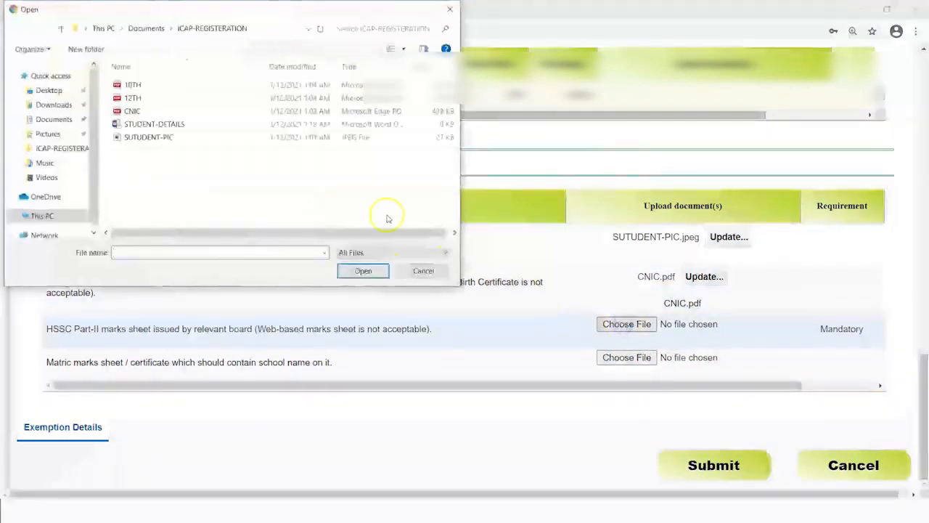
left_click(175, 98)
left_click(372, 270)
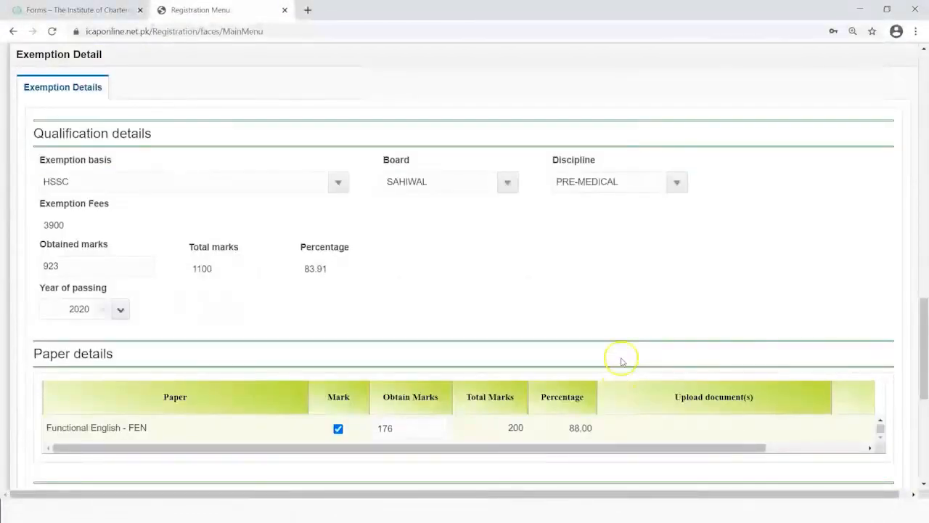
Upload the 10TH file as the Matric marks sheet / certificate in the document details.
scroll(618, 315, "down", 5)
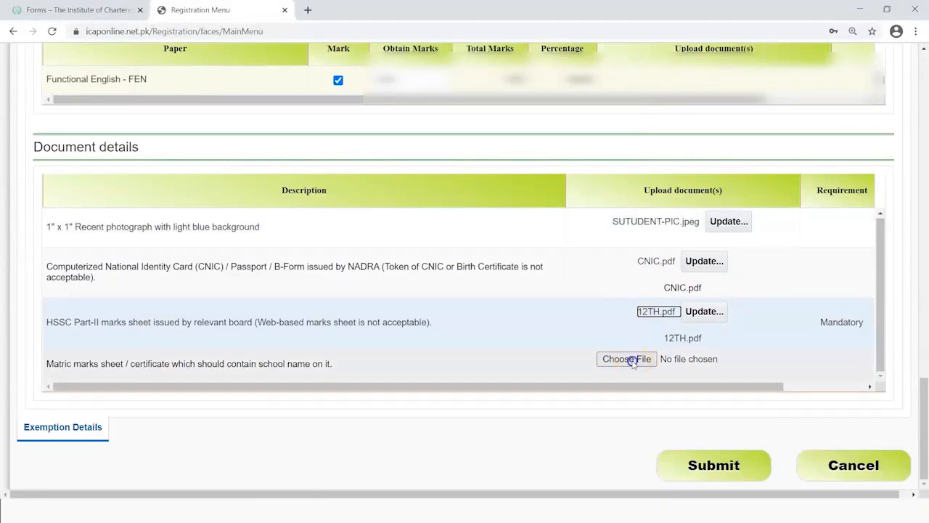
left_click(632, 362)
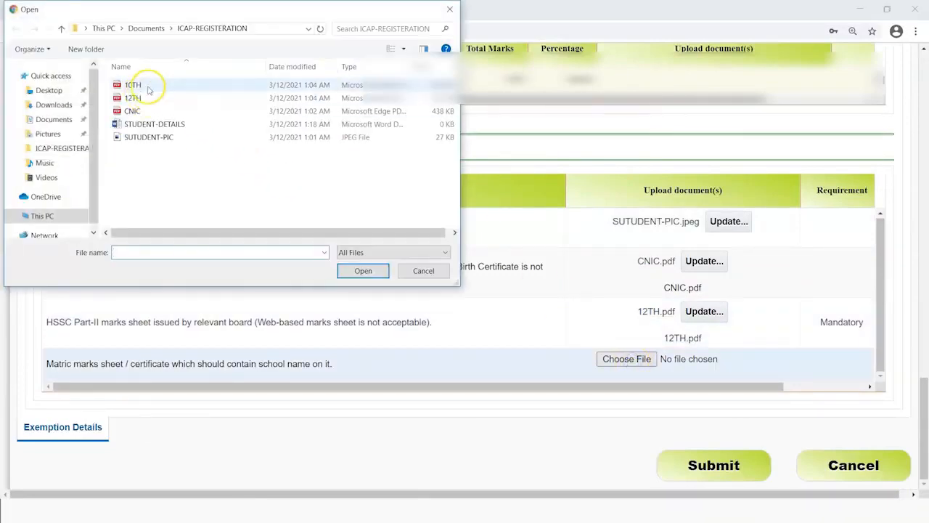
left_click(147, 86)
left_click(363, 270)
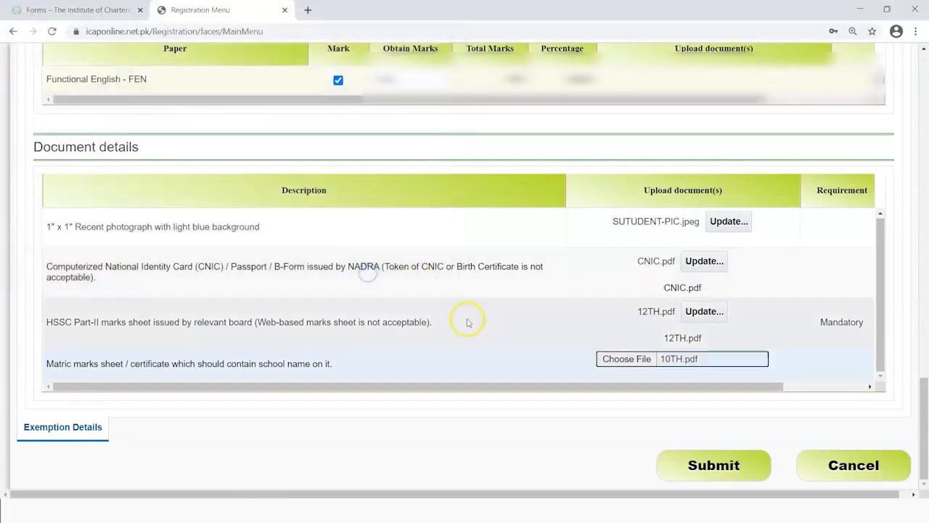
Review the uploaded documents and the qualification and paper details, and submit the exemption application.
scroll(649, 305, "down", 4)
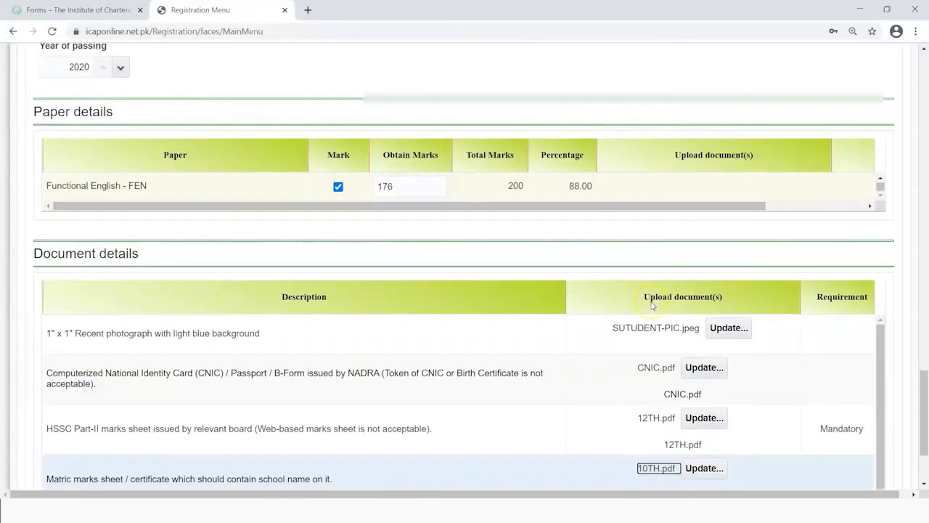
scroll(651, 305, "down", 3)
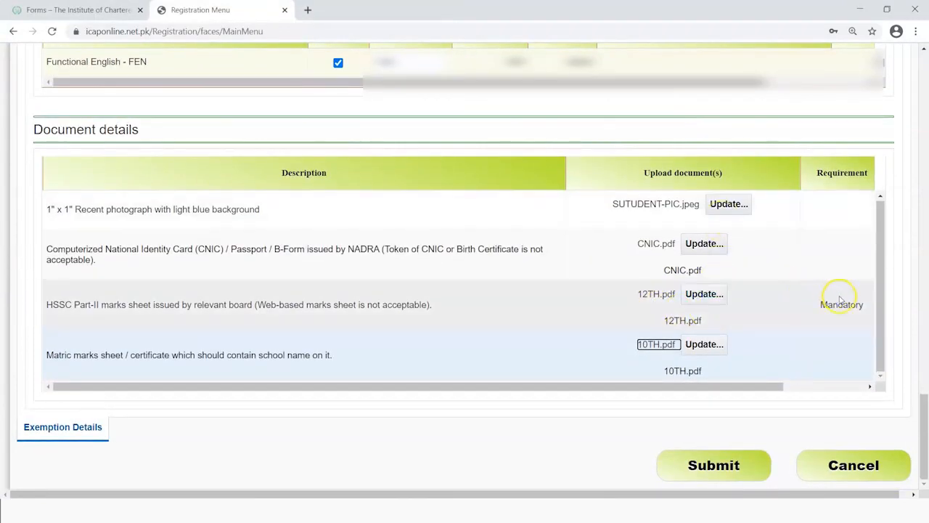
left_click_drag(777, 387, 872, 386)
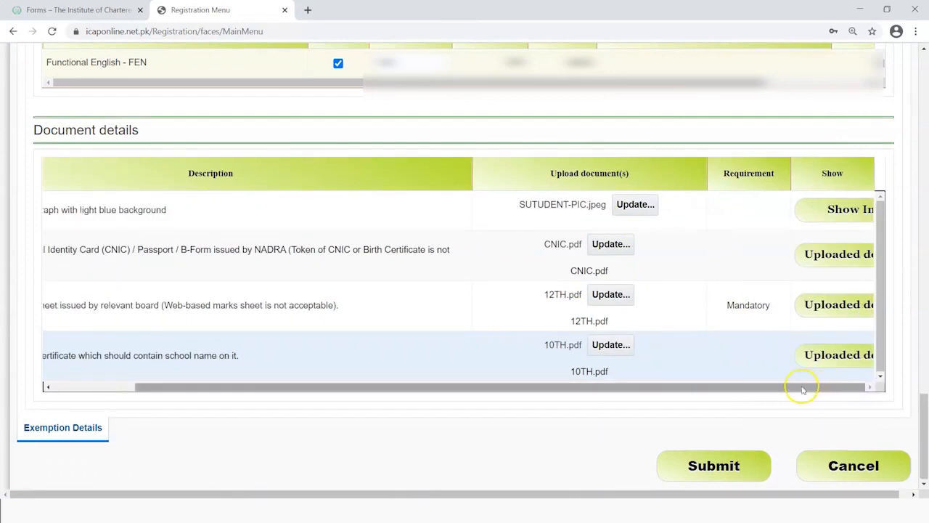
left_click_drag(768, 390, 624, 385)
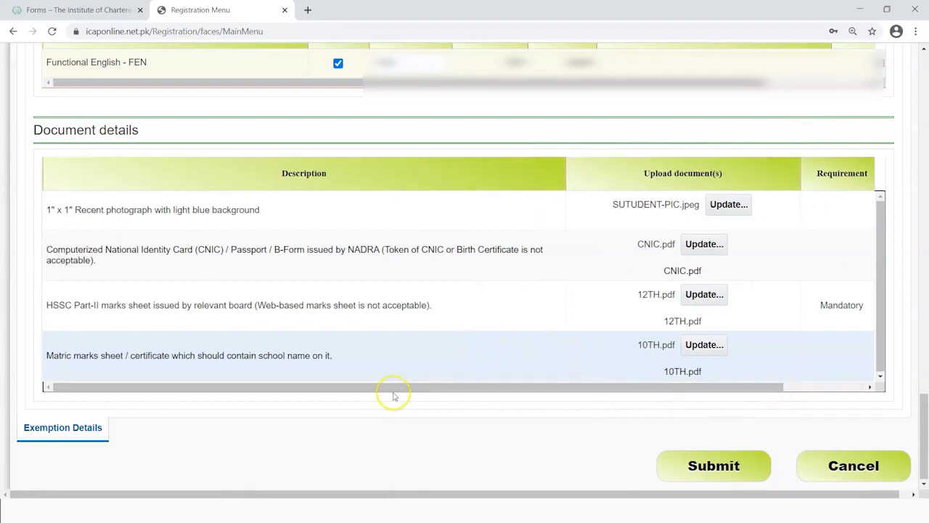
left_click_drag(268, 390, 424, 386)
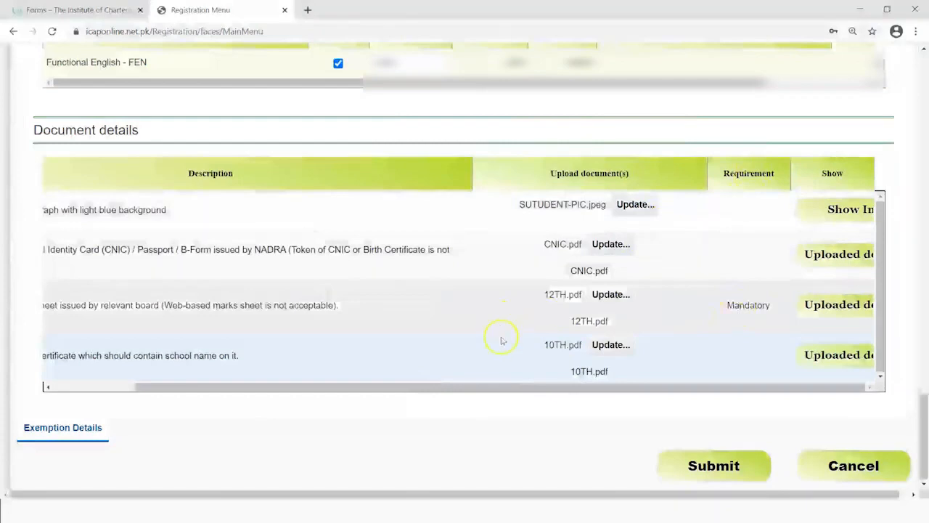
left_click_drag(506, 388, 378, 384)
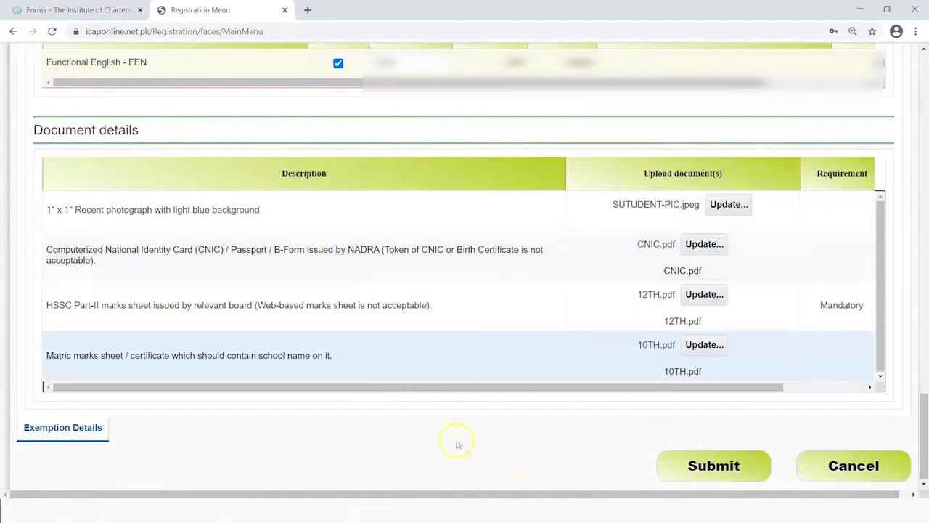
left_click(477, 389)
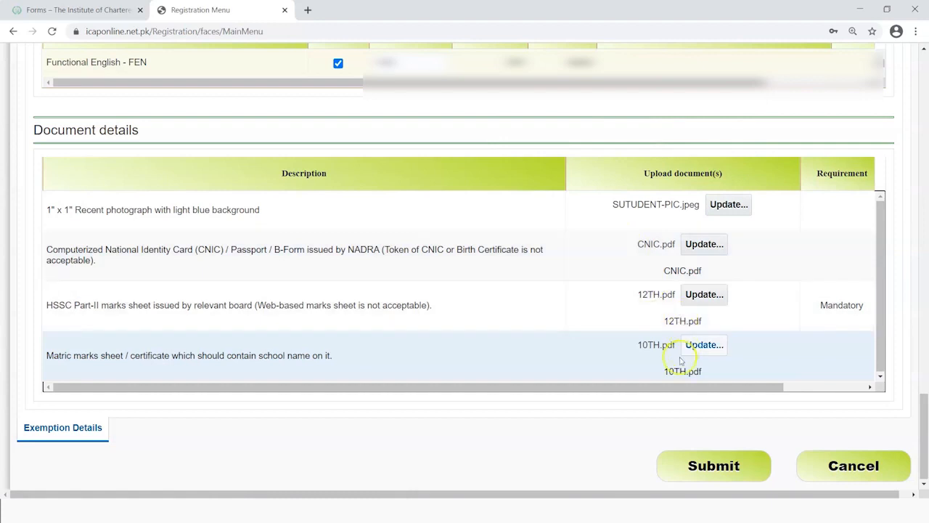
scroll(644, 327, "up", 8)
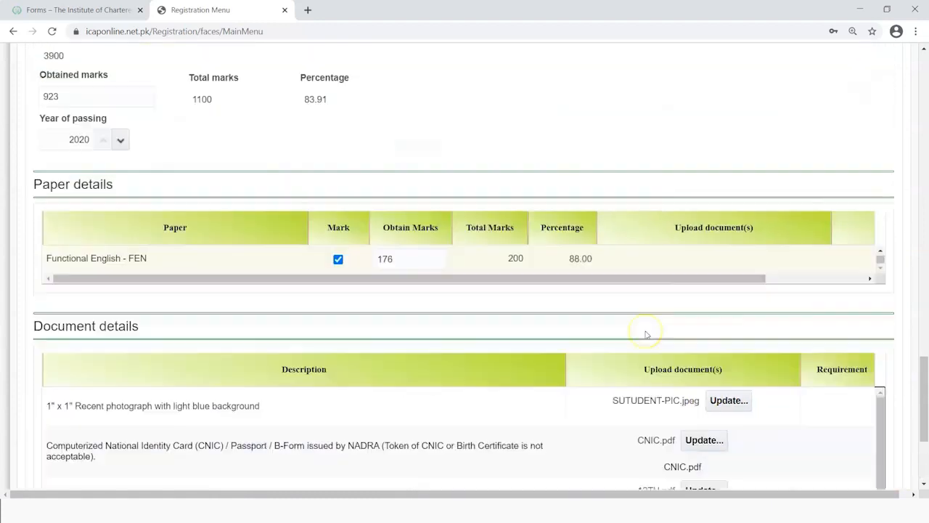
scroll(647, 334, "down", 4)
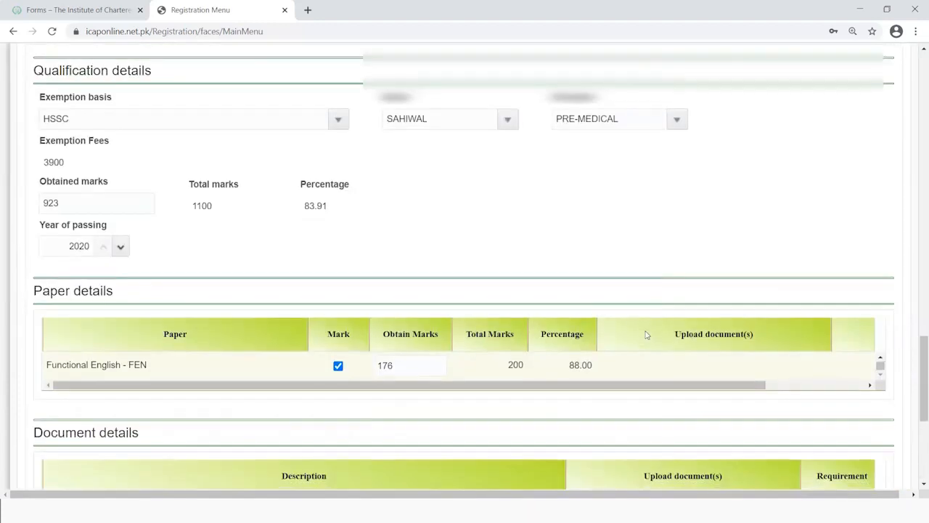
scroll(644, 331, "down", 5)
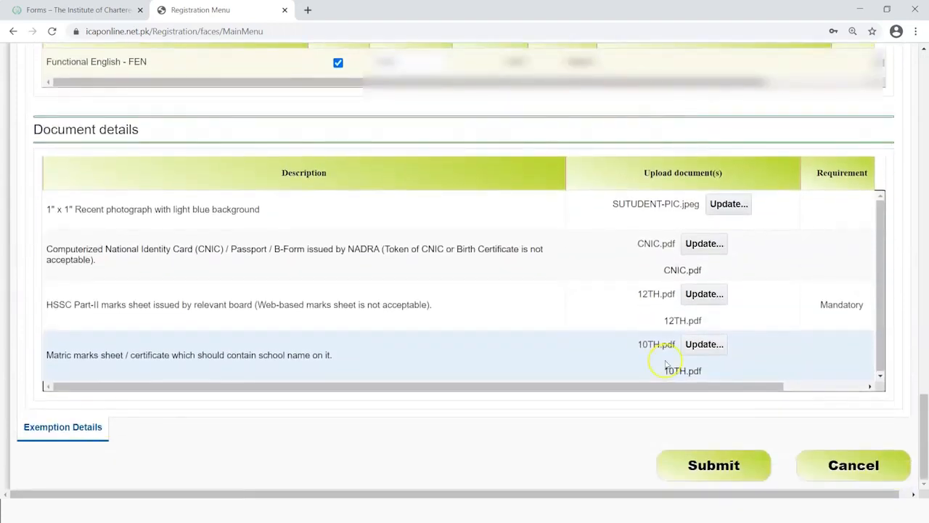
left_click(726, 464)
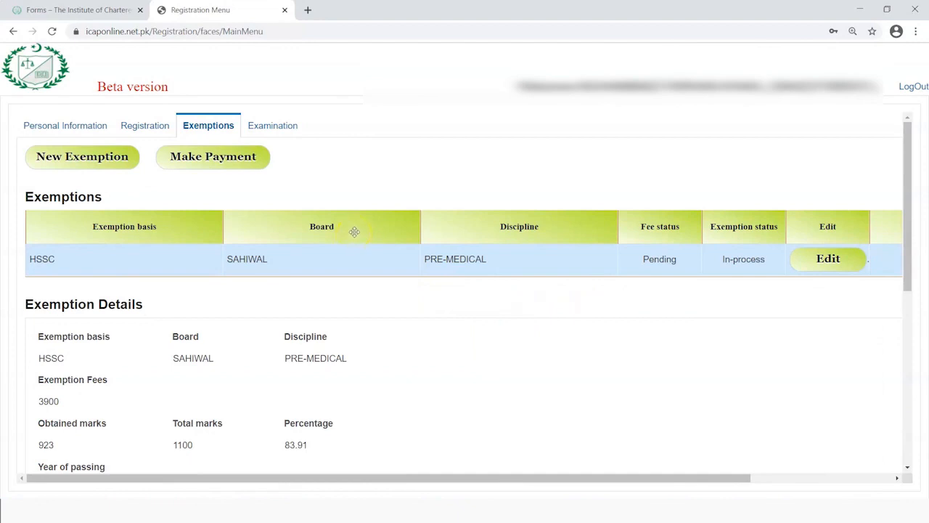
Review the saved registration record and the HSSC exemption record, including its applied papers and uploaded documents.
left_click(268, 127)
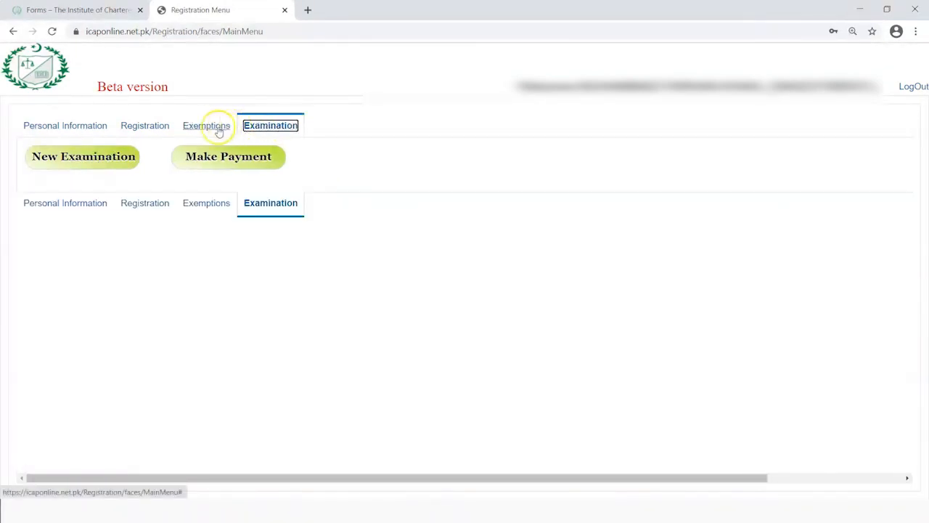
left_click(204, 126)
left_click(146, 129)
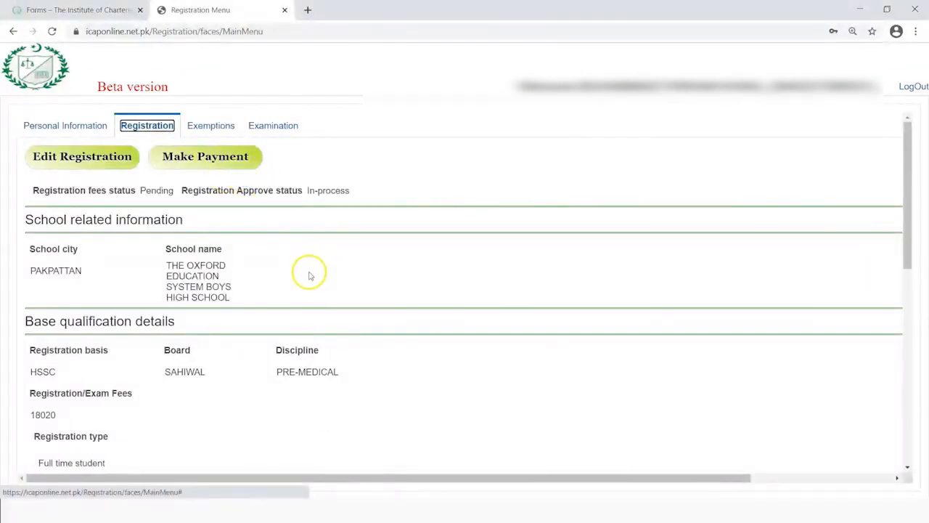
scroll(311, 278, "down", 9)
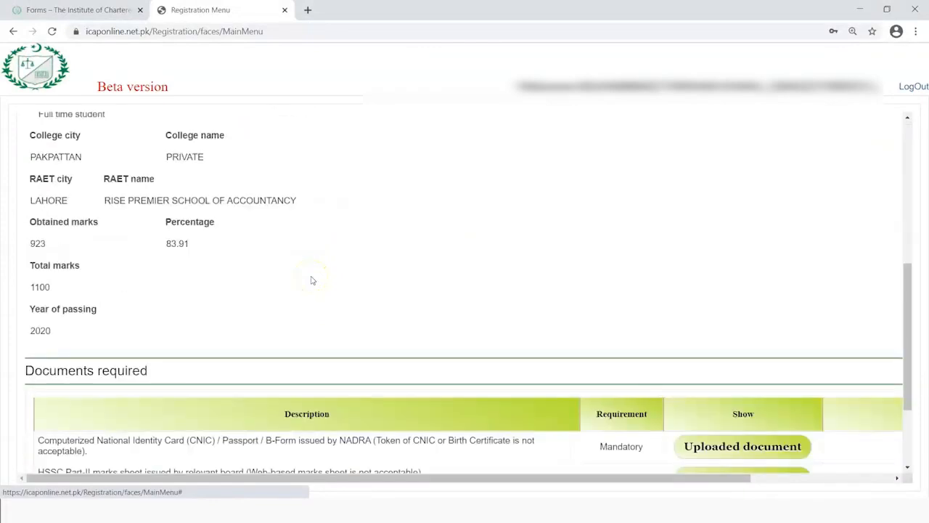
scroll(265, 338, "up", 10)
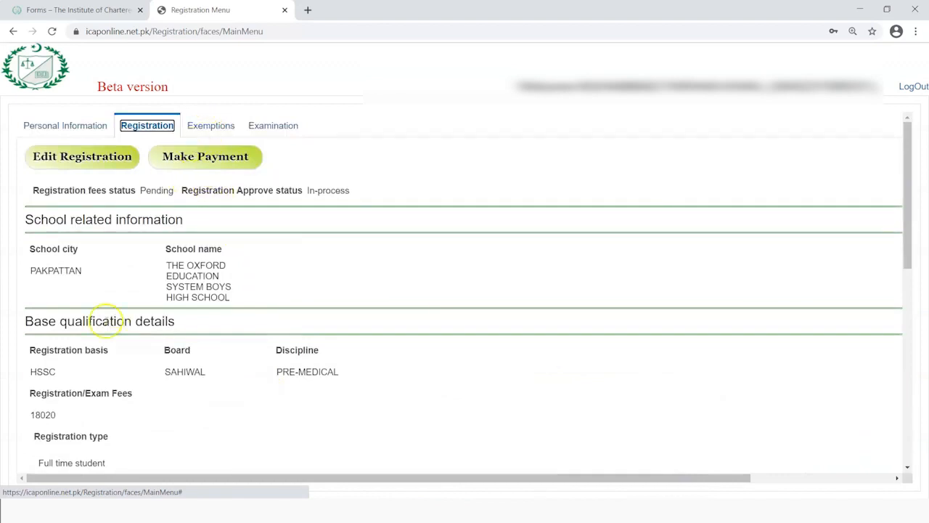
left_click(273, 126)
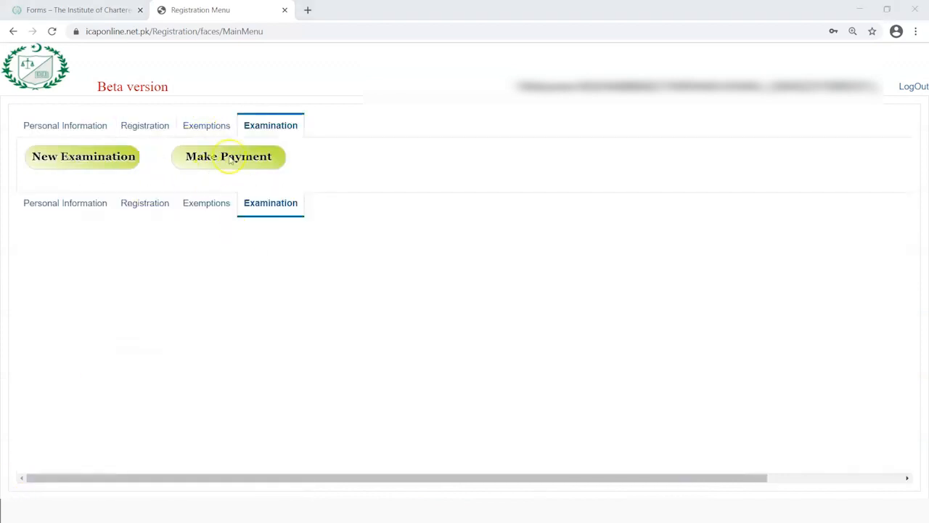
left_click(207, 126)
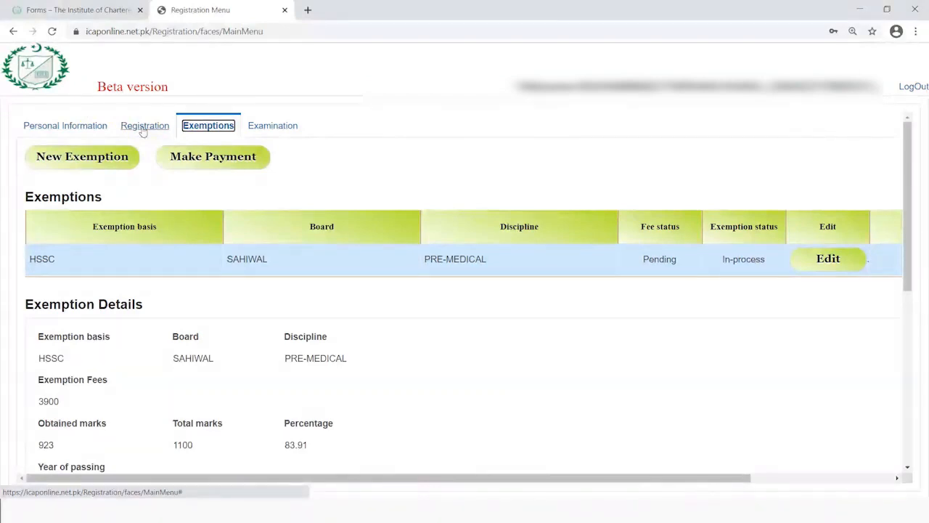
left_click(209, 129)
left_click(215, 264)
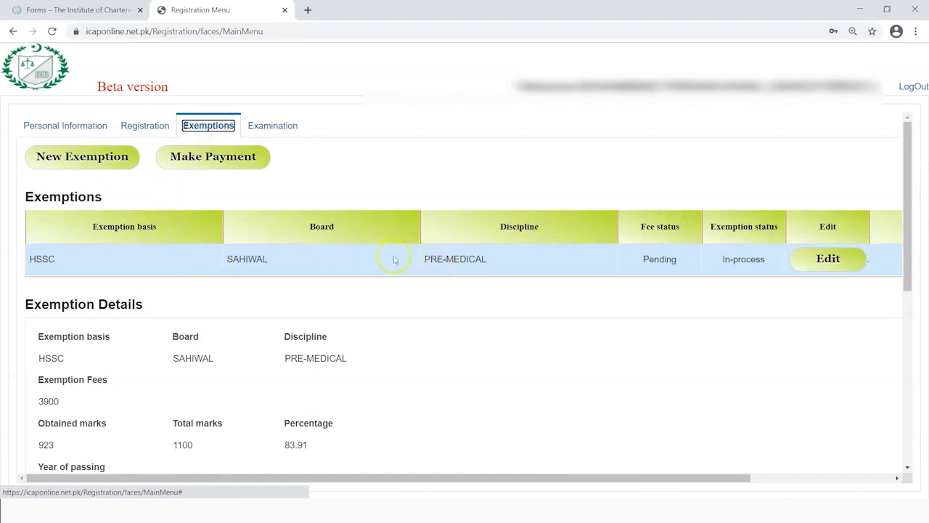
scroll(305, 330, "down", 5)
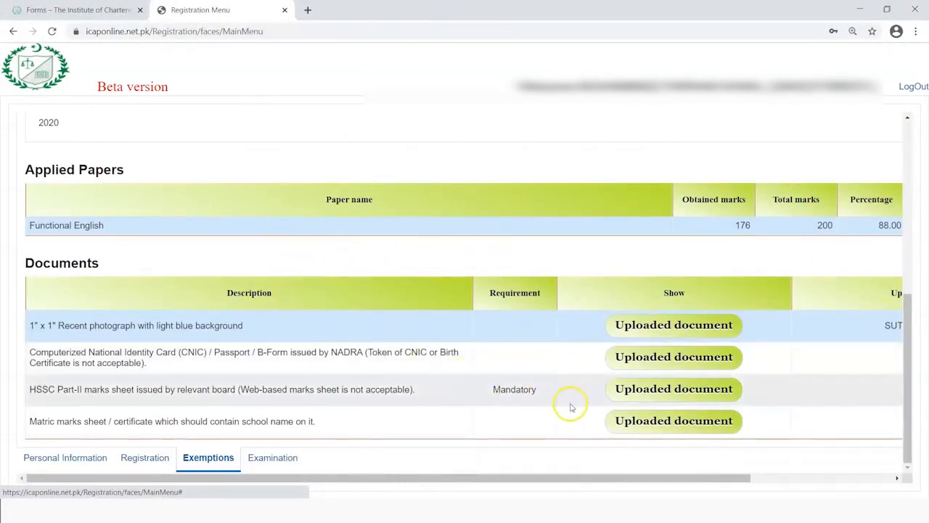
scroll(332, 284, "up", 5)
Start a new examination application from the examination section.
left_click(276, 128)
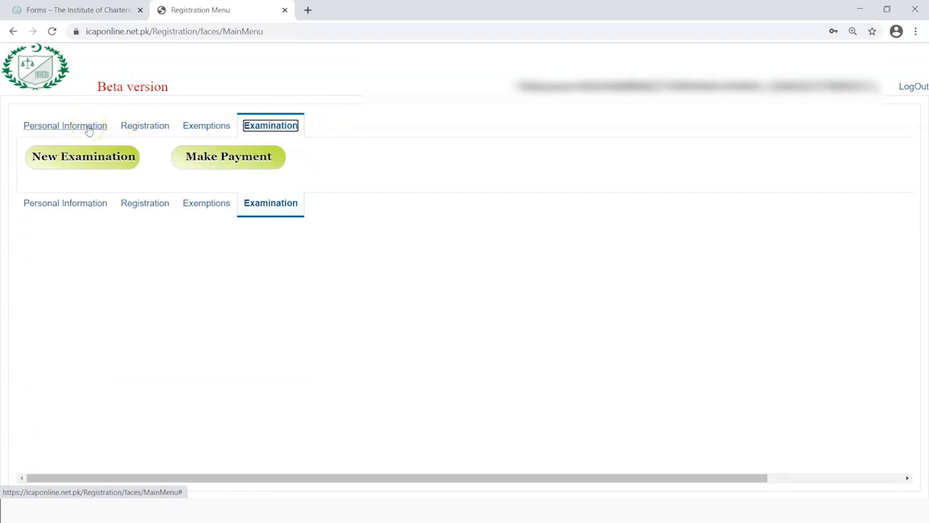
left_click(94, 165)
left_click(94, 165)
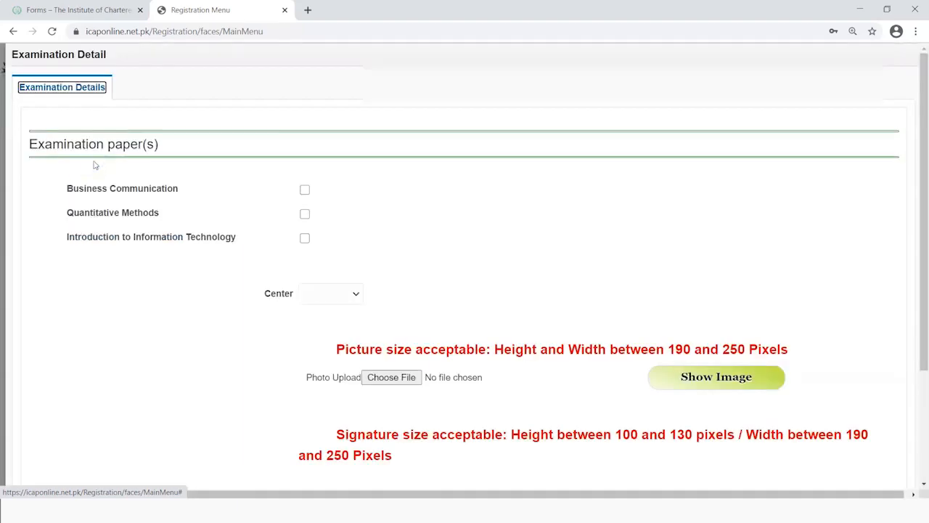
Select the Business Communication, Quantitative Methods and Introduction to Information Technology papers, with Center as the exam mode for each.
left_click(306, 191)
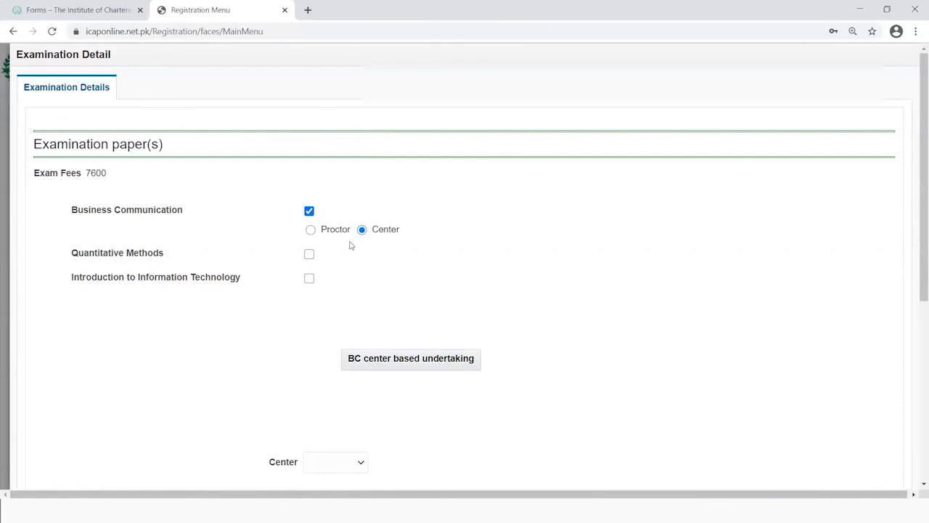
left_click(345, 249)
left_click(310, 255)
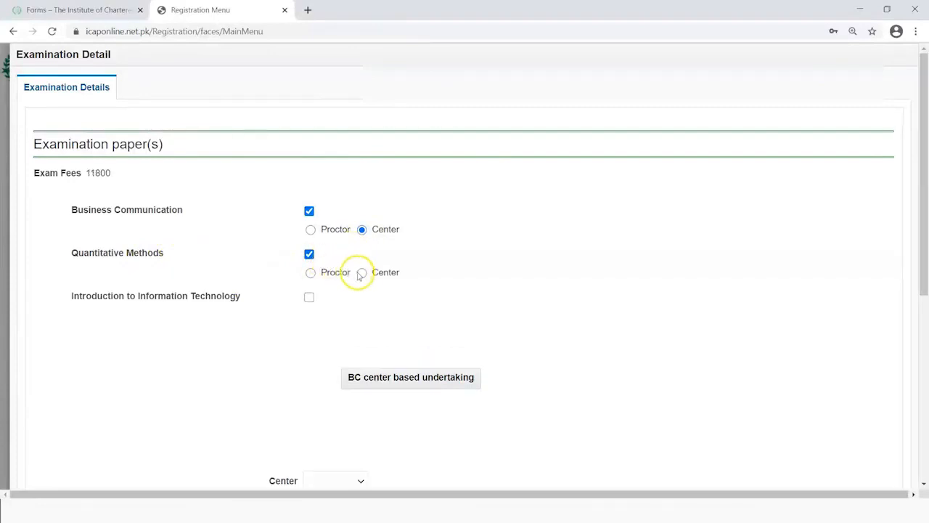
left_click(361, 274)
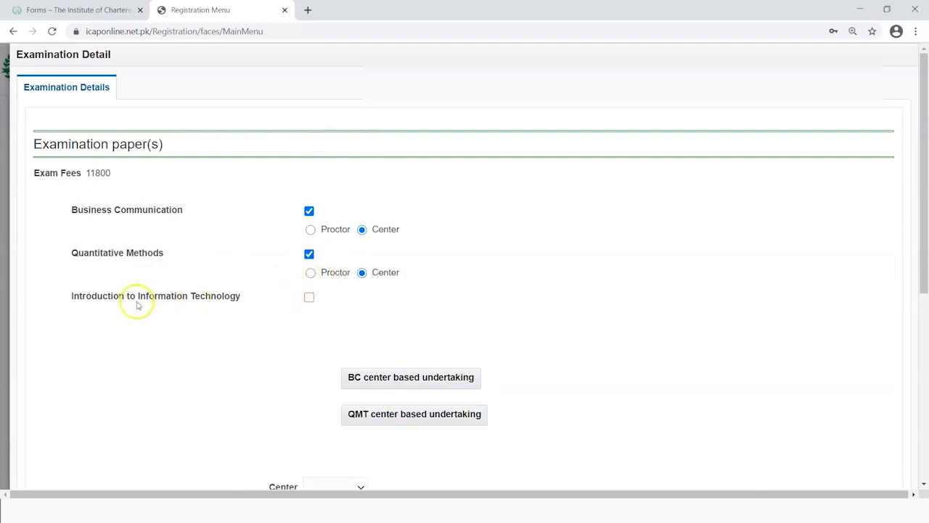
left_click(309, 298)
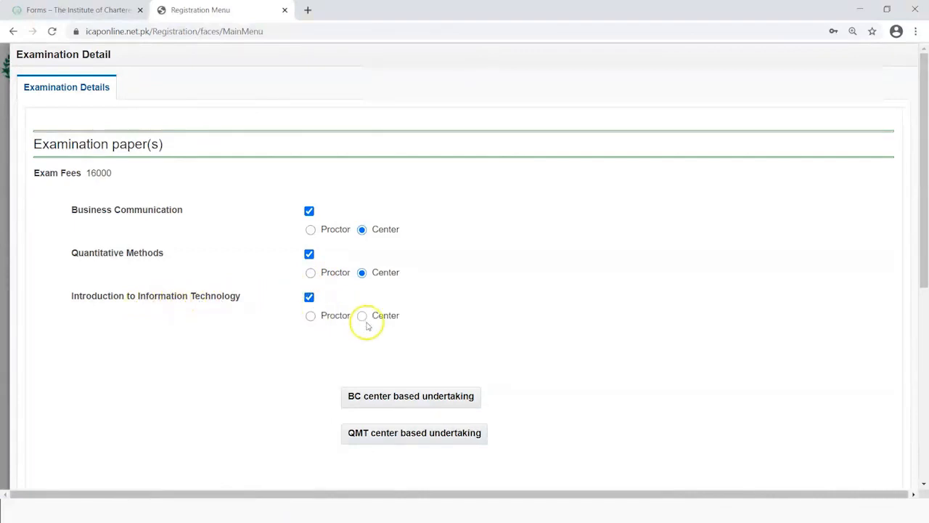
left_click(361, 316)
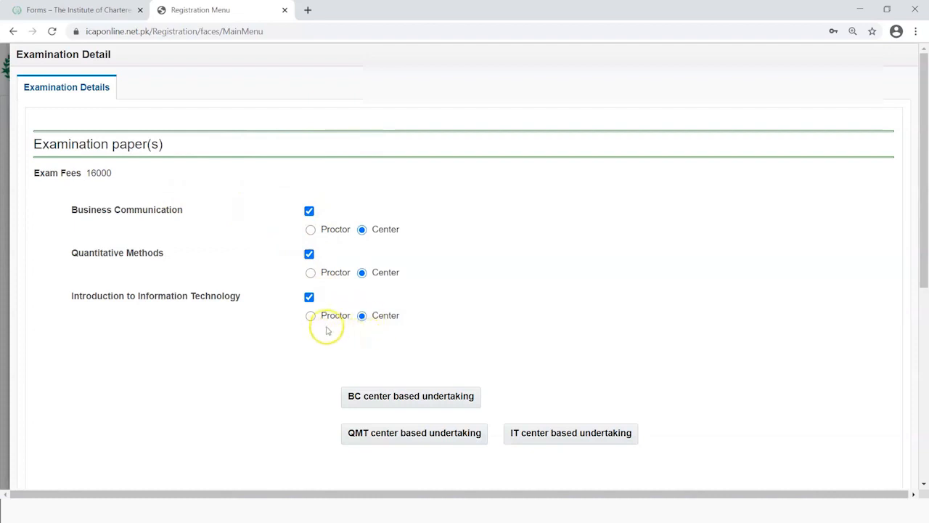
scroll(323, 336, "down", 3)
left_click(359, 325)
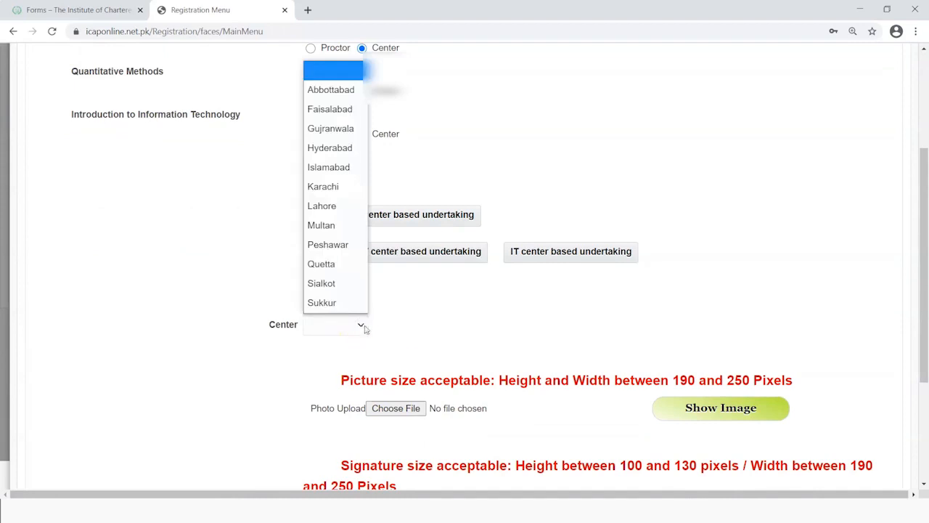
left_click(429, 318)
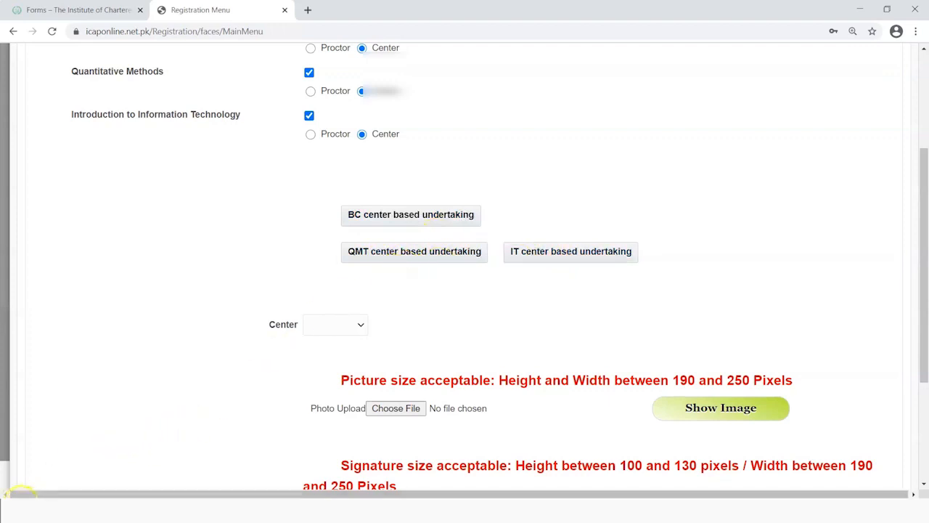
Submit the BC center based undertaking, choosing to appear under the remote proctoring environment and accepting the proctor acknowledgement.
scroll(301, 312, "up", 2)
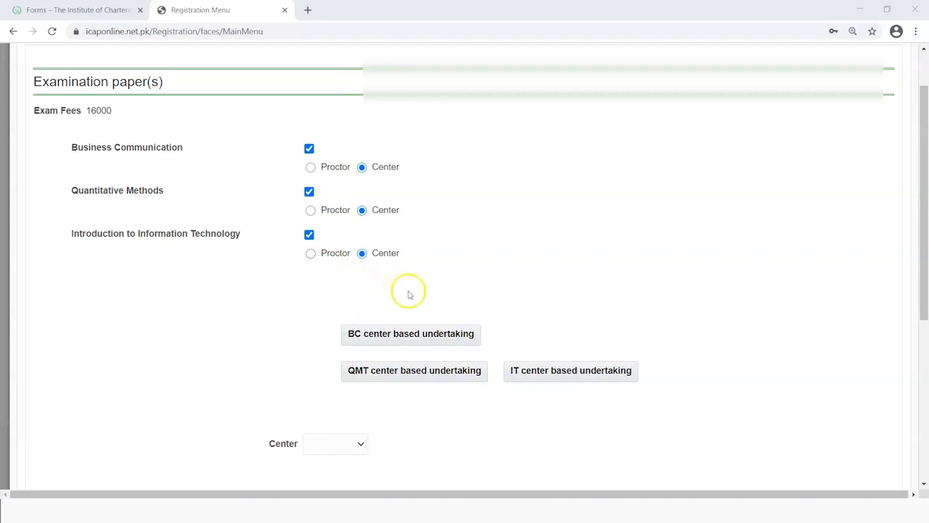
left_click(397, 338)
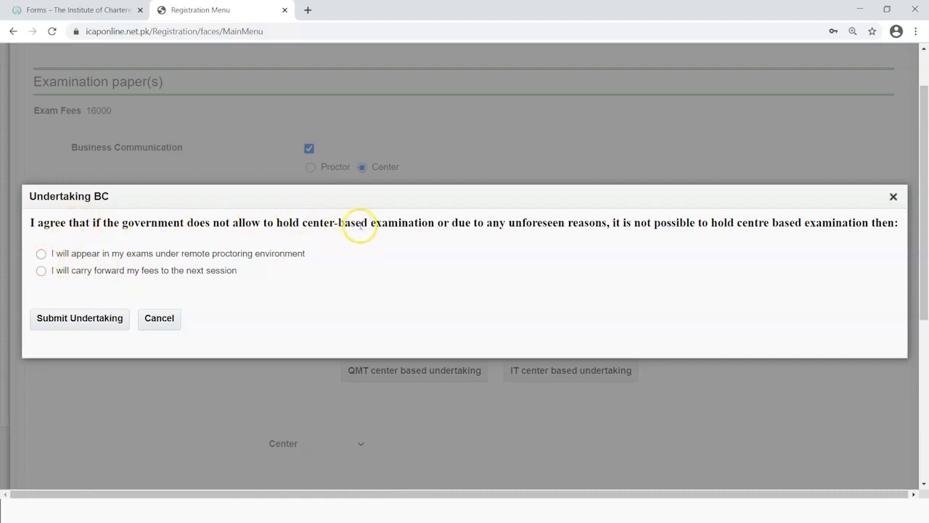
left_click(42, 254)
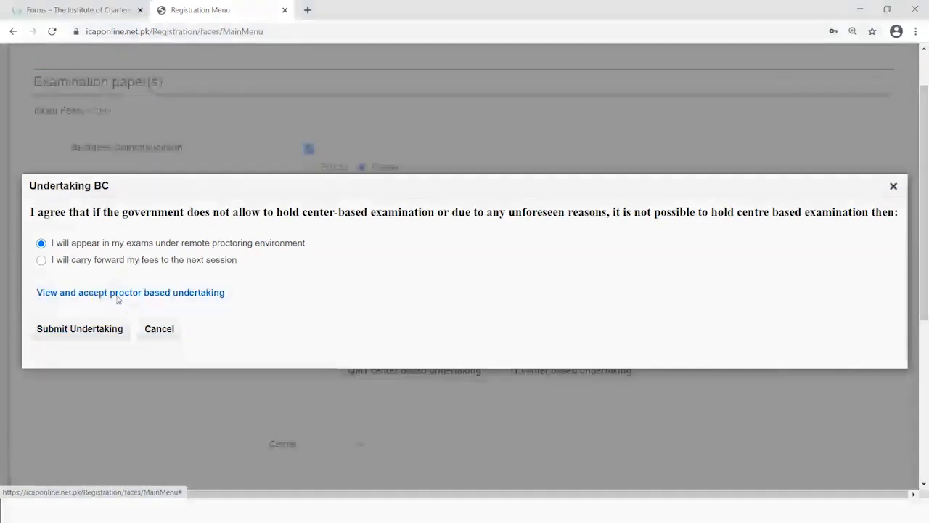
left_click(117, 297)
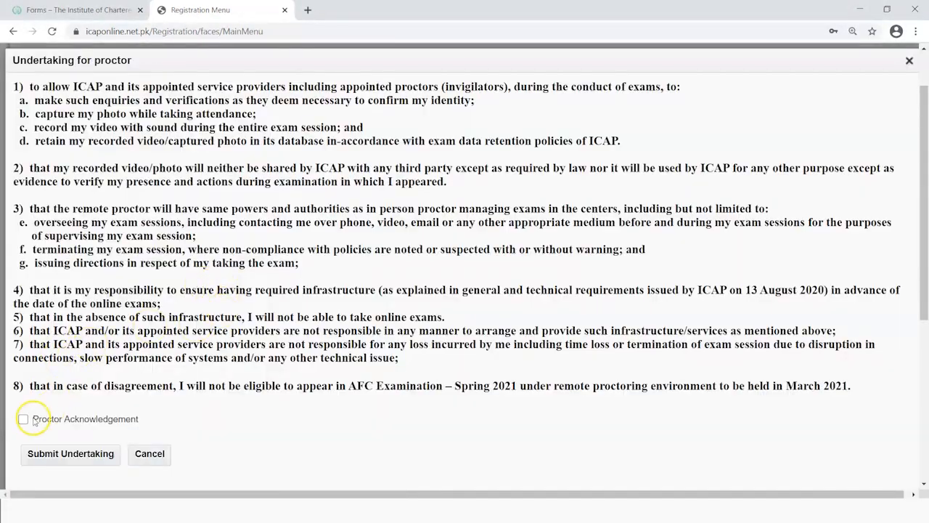
scroll(148, 273, "up", 1)
scroll(152, 283, "down", 2)
scroll(158, 274, "up", 2)
scroll(154, 250, "down", 1)
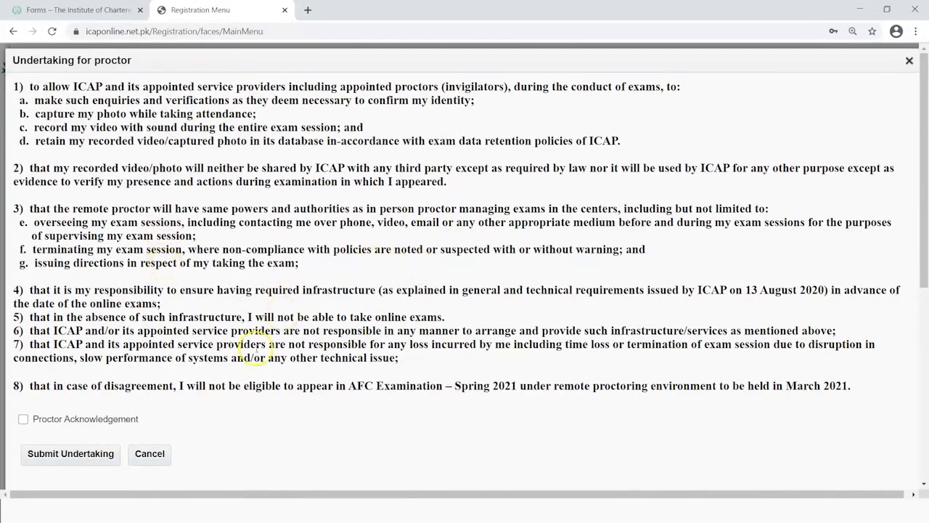
left_click(24, 420)
left_click(75, 456)
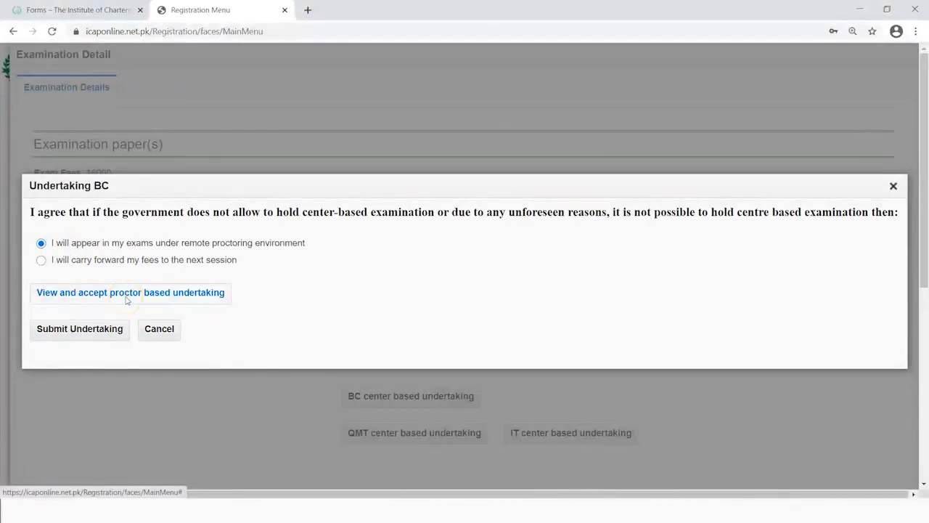
left_click(106, 336)
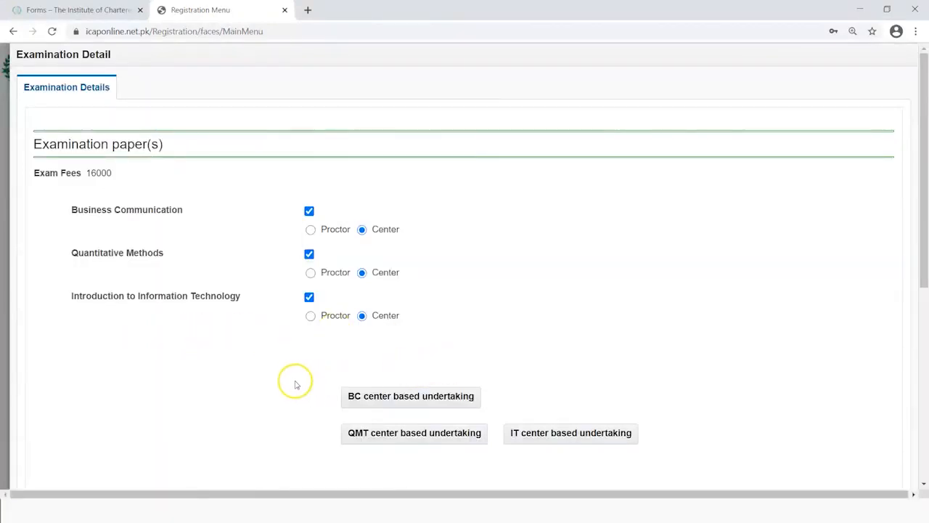
Submit the QMT center based undertaking with the remote proctoring option and the proctor acknowledgement accepted.
scroll(301, 384, "down", 3)
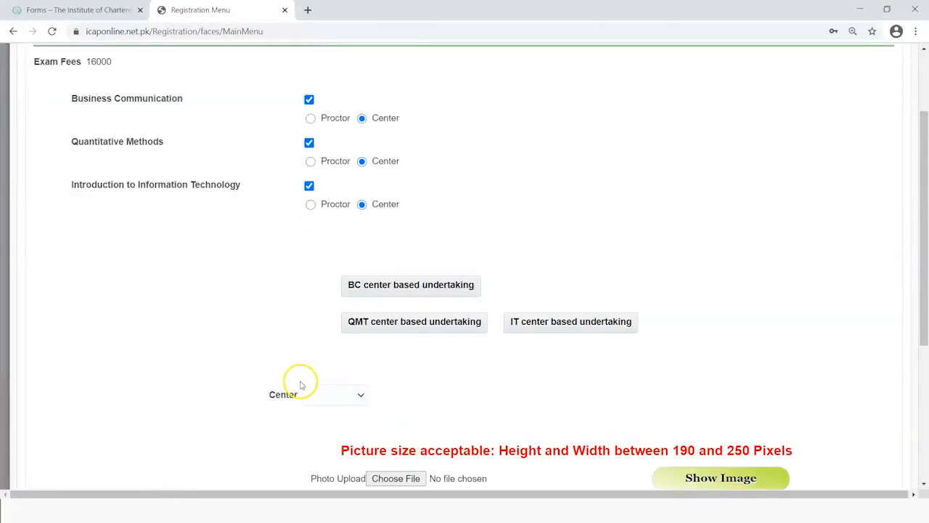
left_click(384, 319)
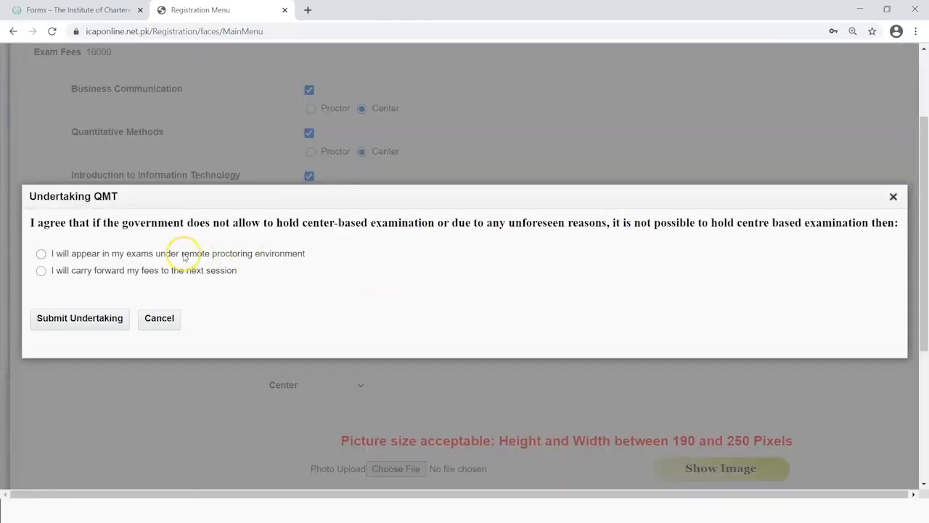
left_click(41, 253)
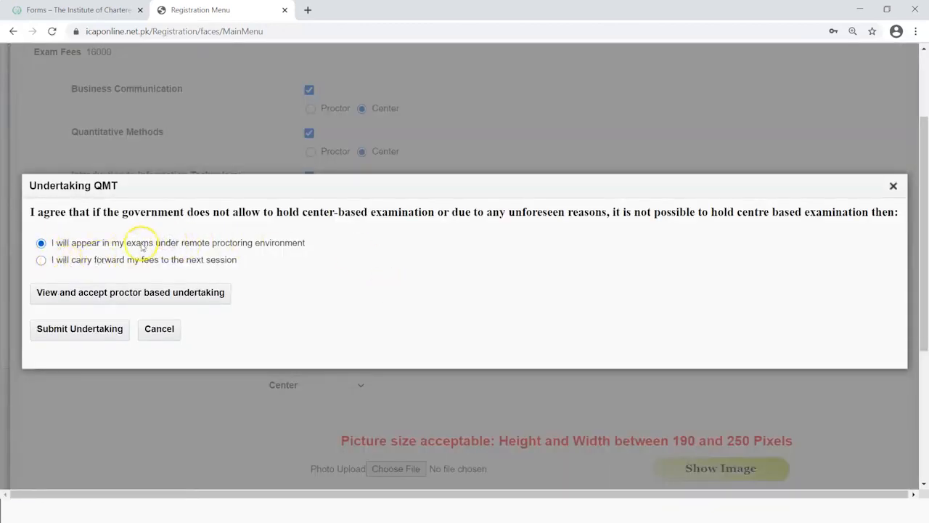
left_click(109, 292)
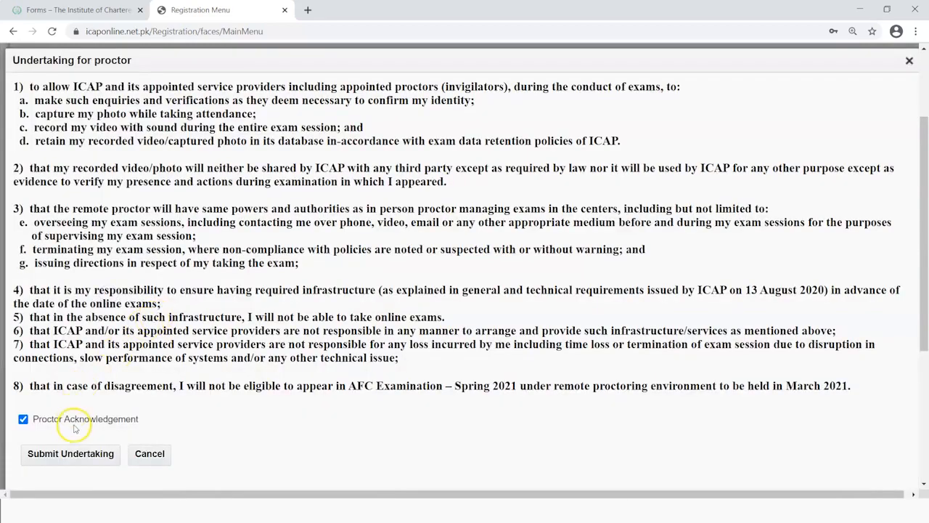
left_click(70, 454)
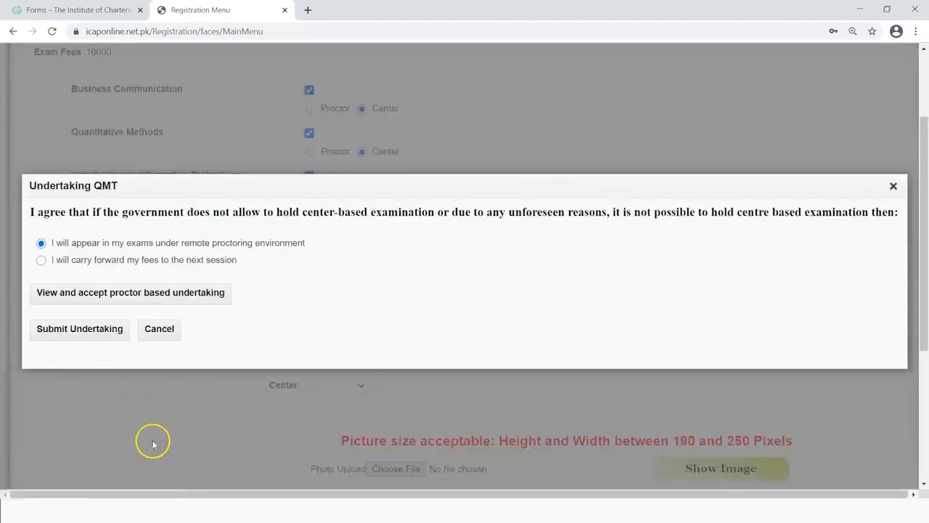
left_click(88, 331)
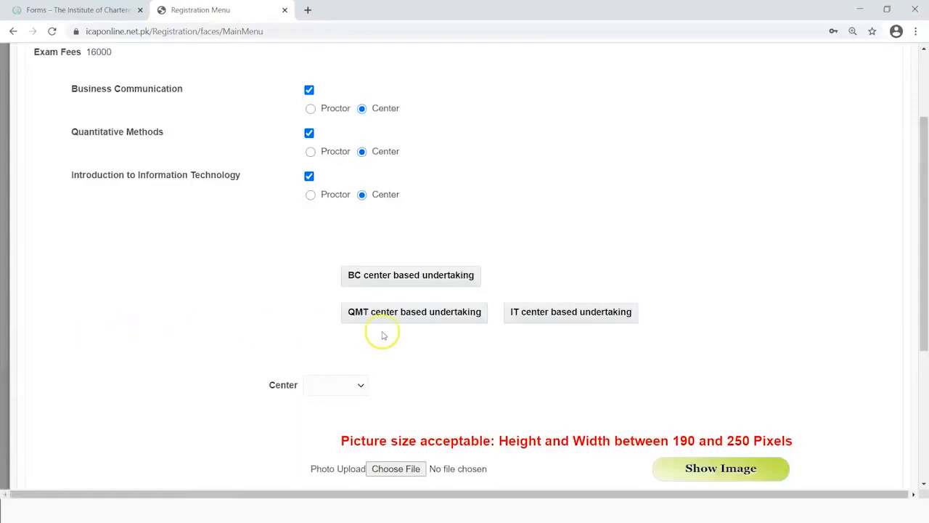
Submit the IT center based undertaking with the remote proctoring option and the proctor acknowledgement accepted.
left_click(528, 320)
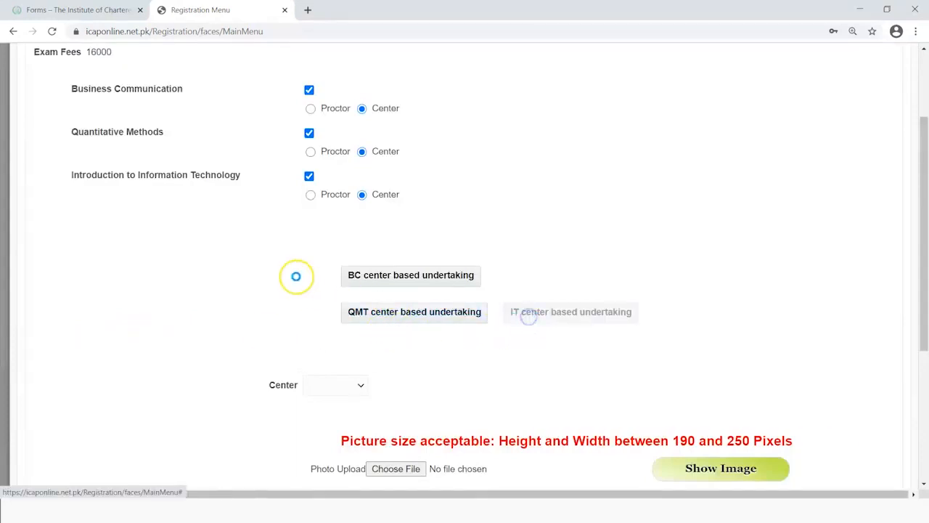
left_click(76, 254)
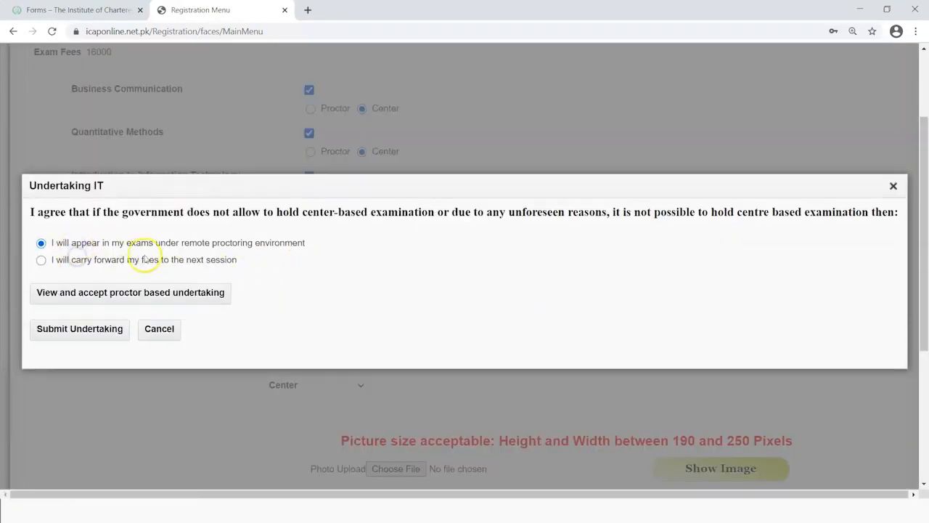
left_click(117, 291)
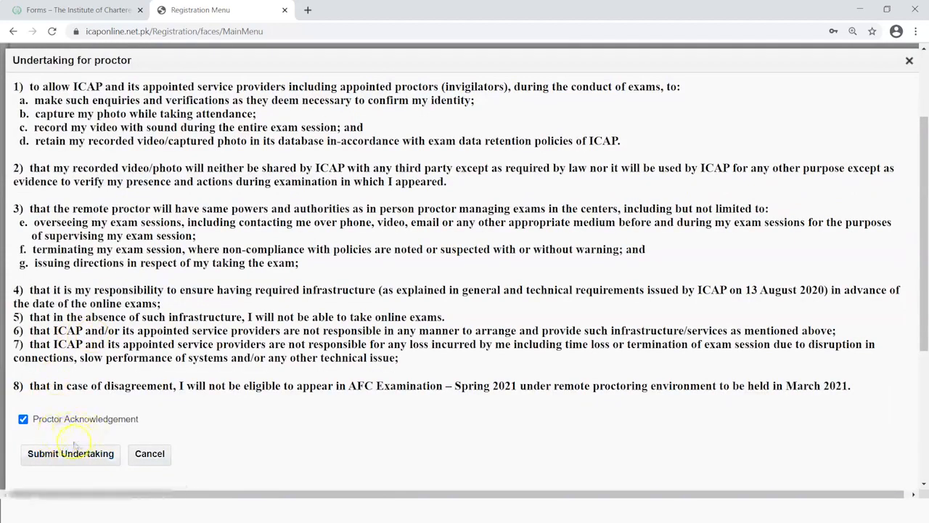
left_click(77, 452)
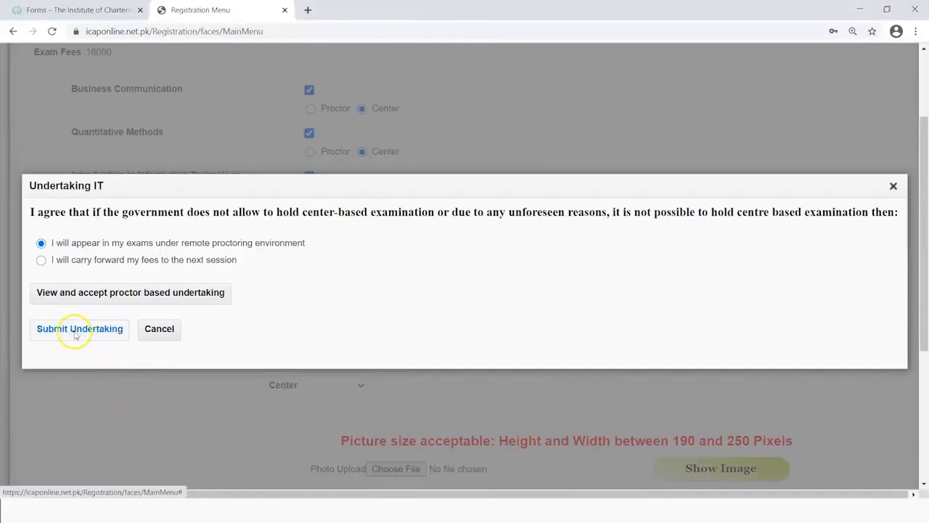
left_click(85, 331)
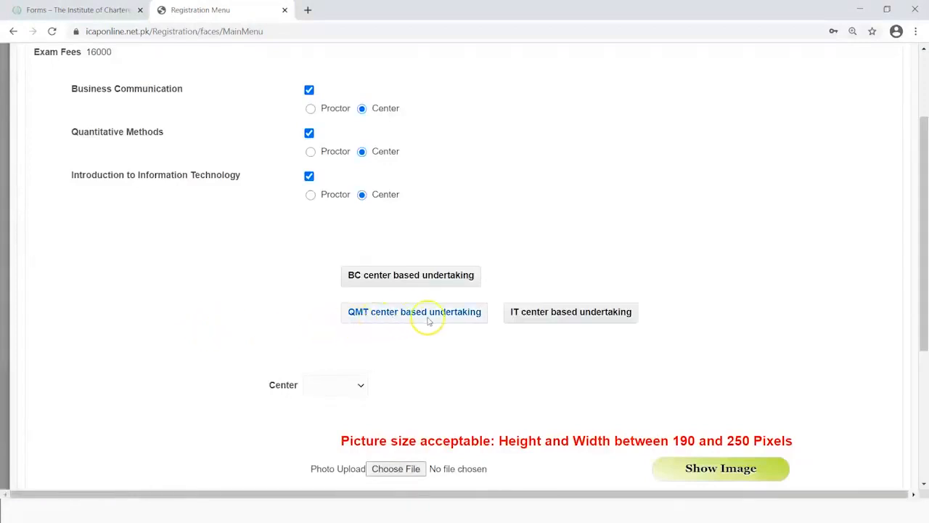
Set the examination center to Lahore.
scroll(244, 301, "down", 3)
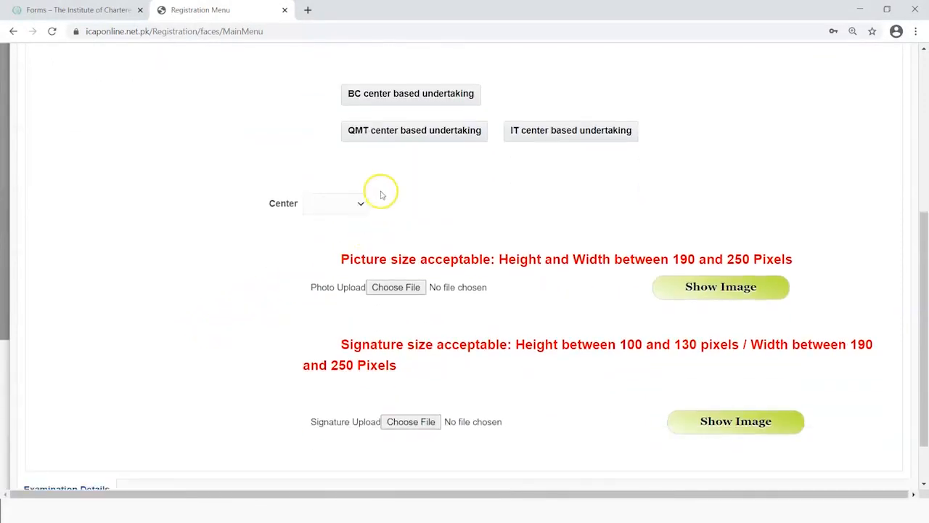
left_click(359, 203)
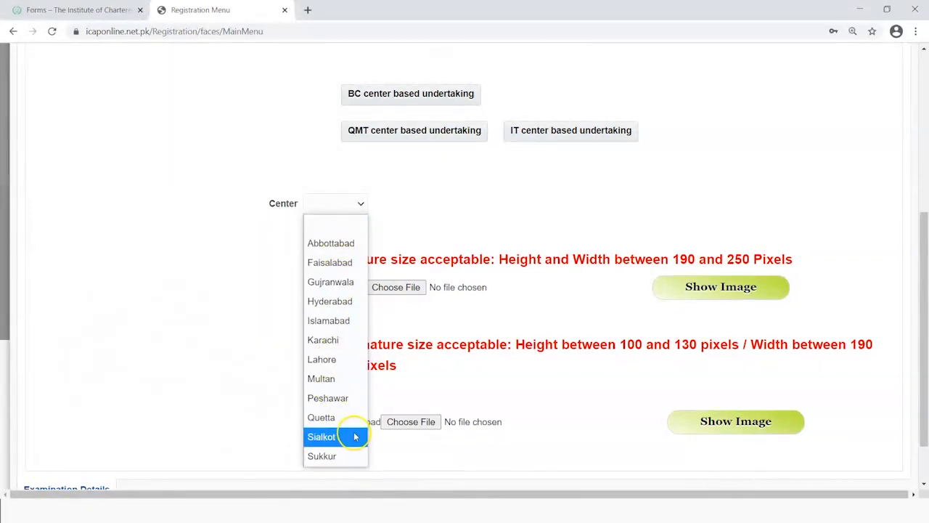
left_click(339, 363)
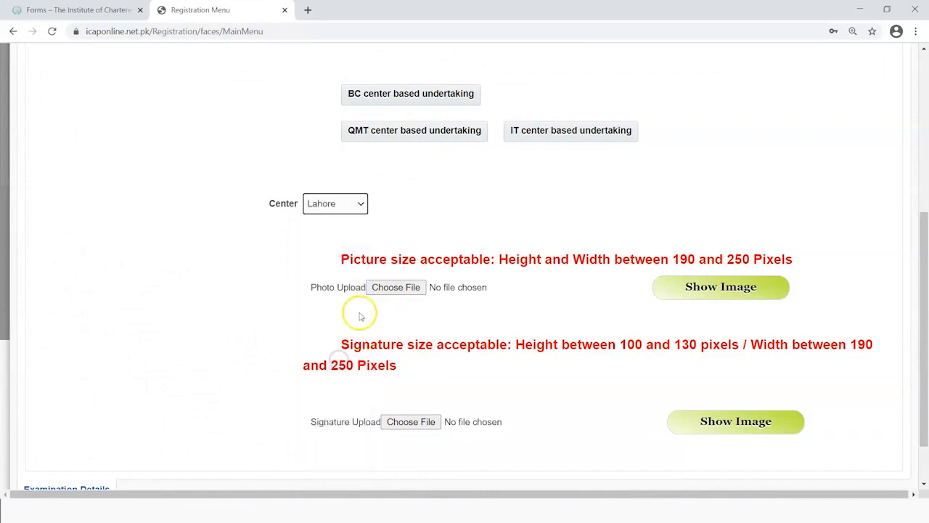
scroll(321, 277, "down", 2)
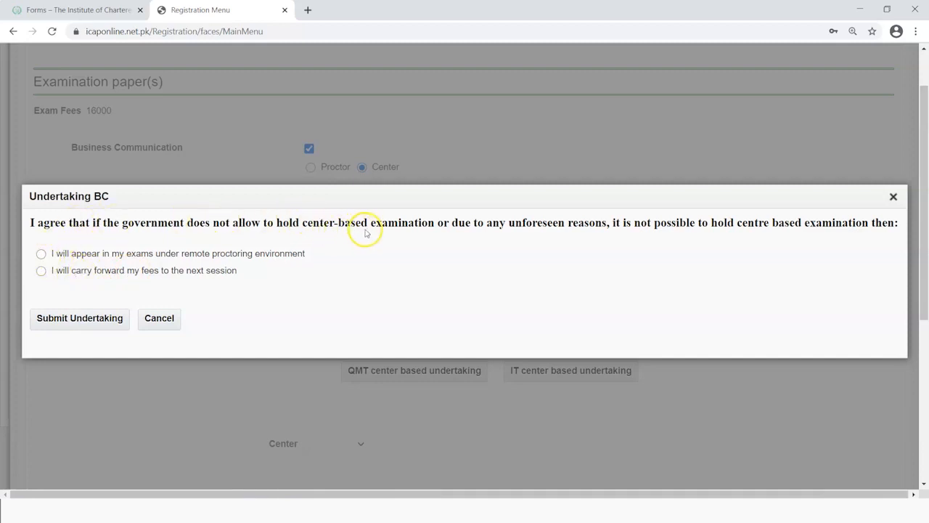
Submit the BC center based undertaking with the remote proctoring environment option, accepting the proctor acknowledgement.
left_click(42, 255)
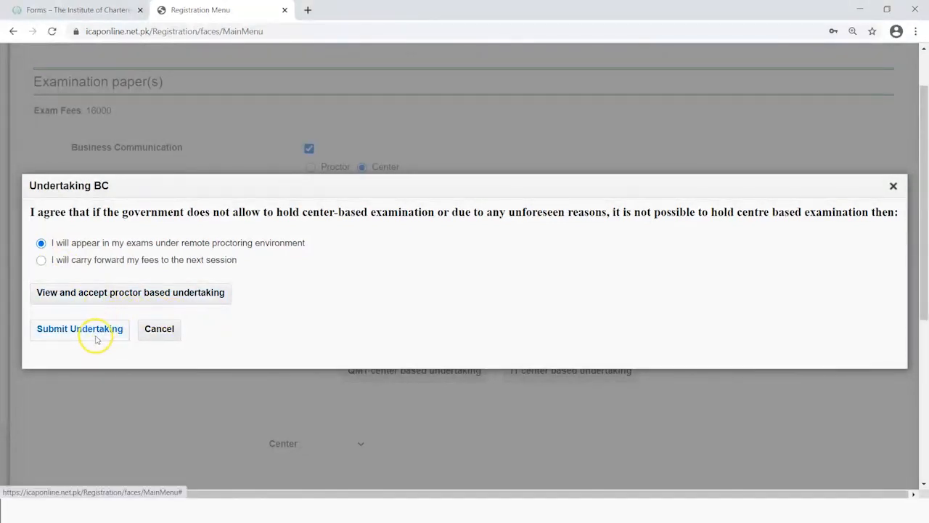
left_click(118, 298)
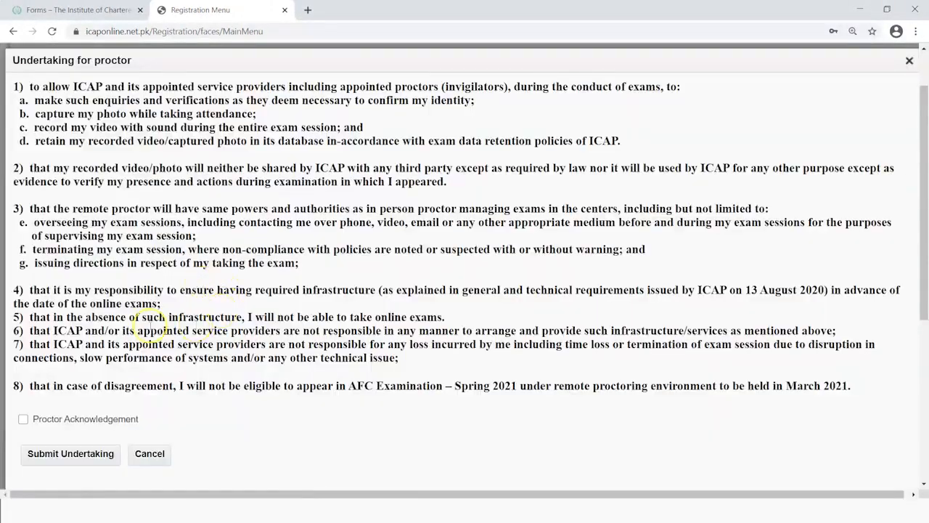
scroll(148, 281, "up", 1)
scroll(148, 282, "down", 2)
scroll(155, 264, "up", 3)
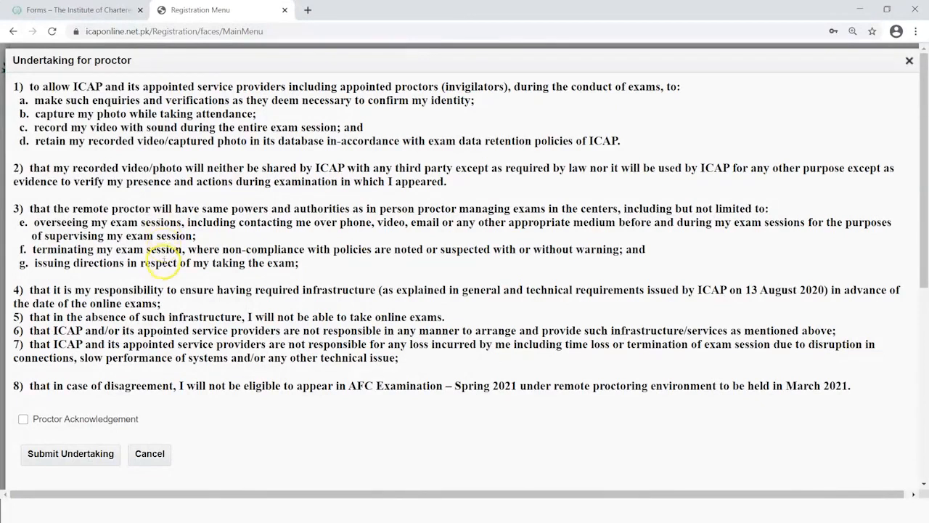
left_click(25, 420)
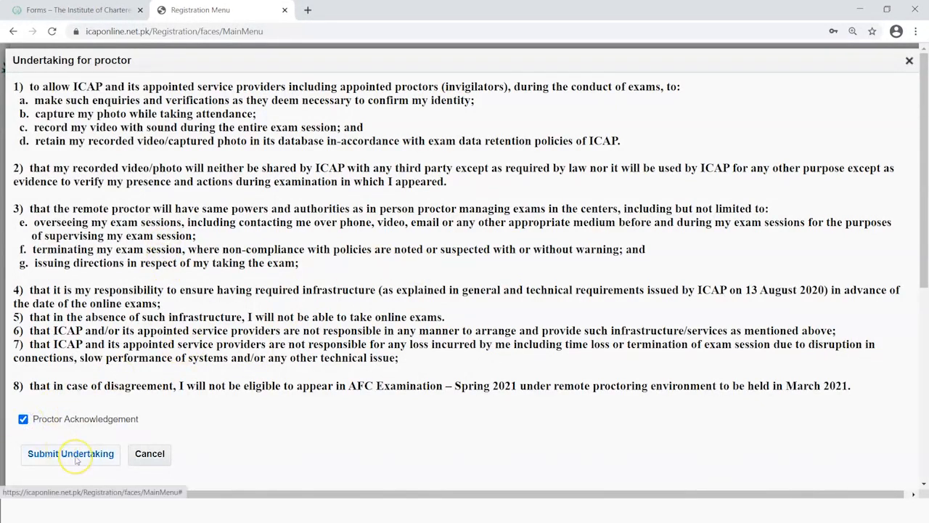
left_click(72, 454)
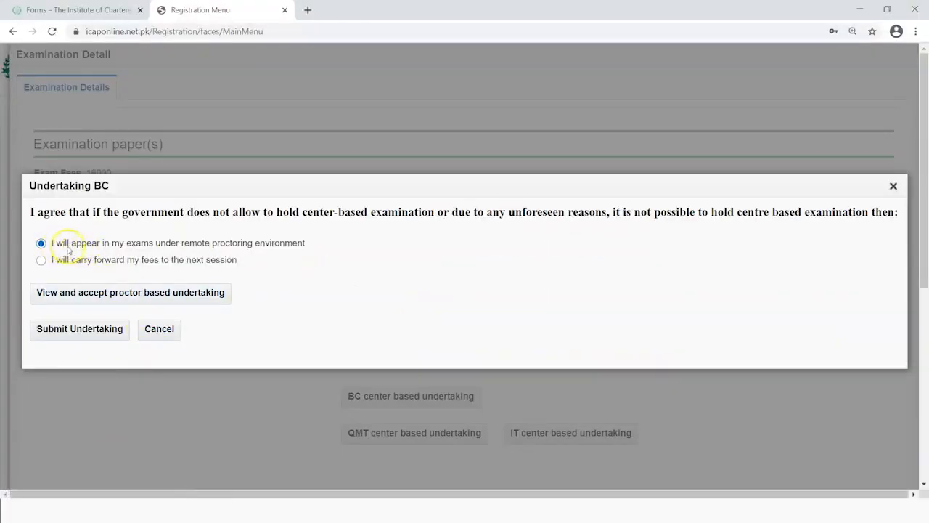
left_click(106, 332)
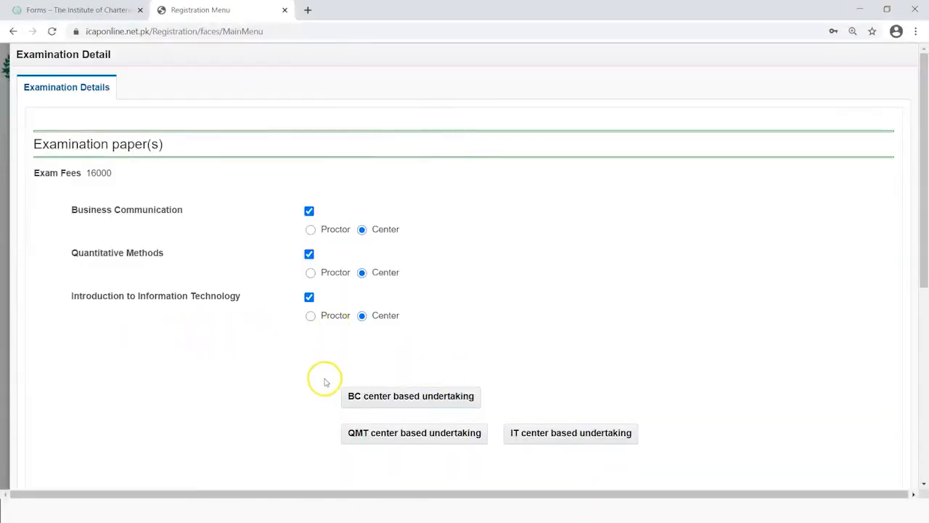
Submit the QMT center based undertaking, choosing to appear under the remote proctoring environment and accepting the proctor acknowledgement.
scroll(300, 384, "down", 2)
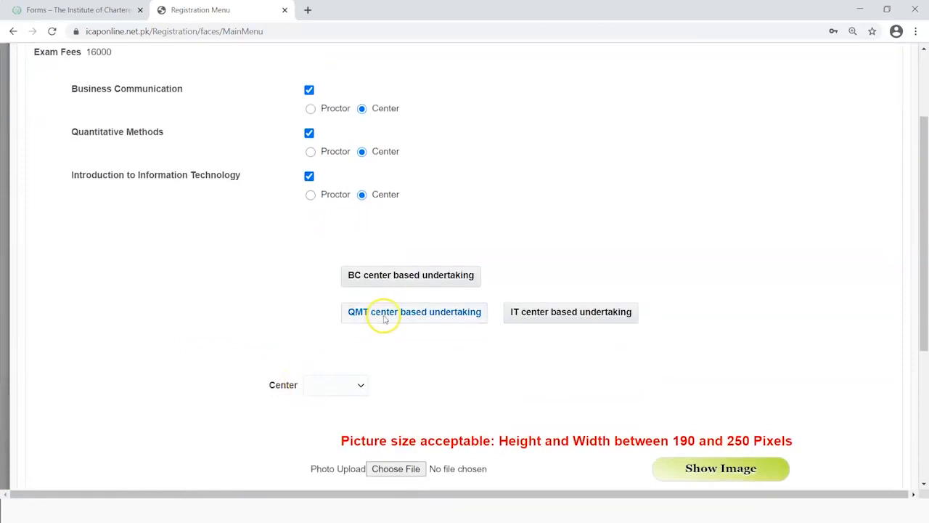
left_click(384, 318)
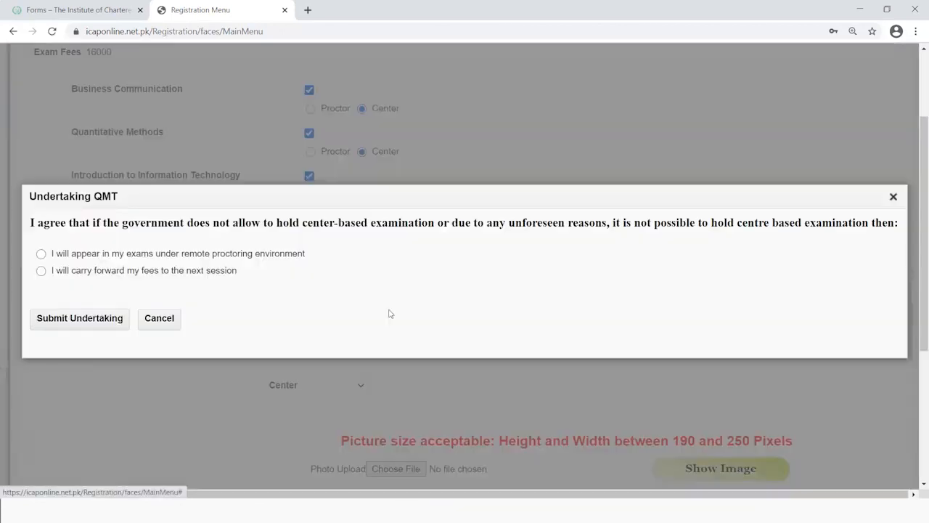
left_click(167, 253)
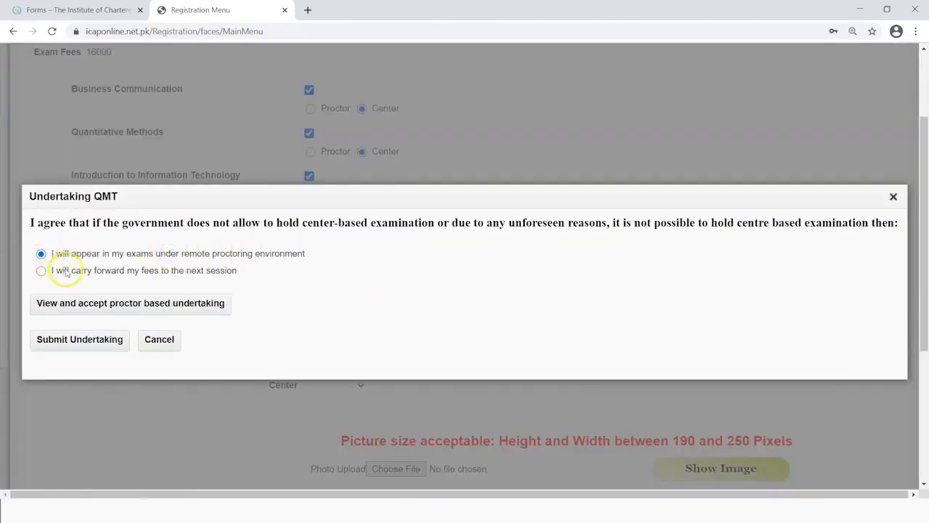
left_click(109, 292)
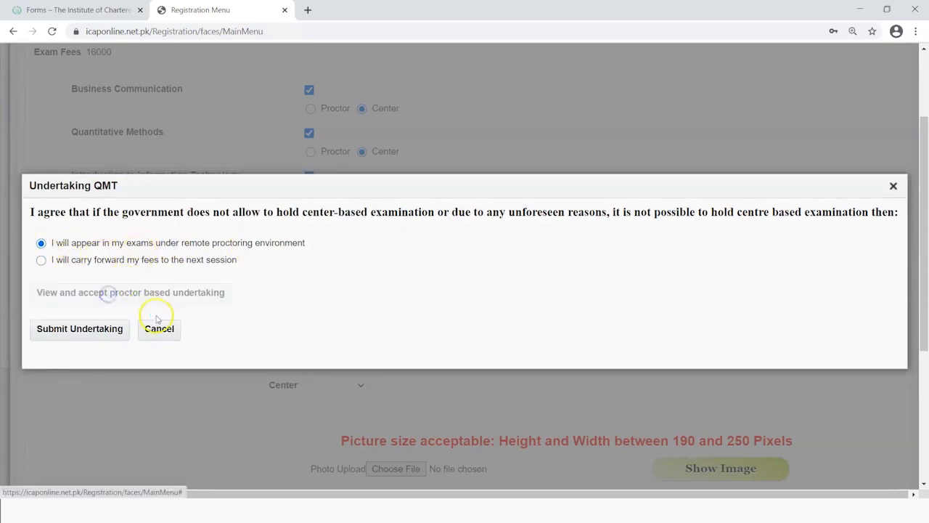
left_click(23, 419)
left_click(71, 454)
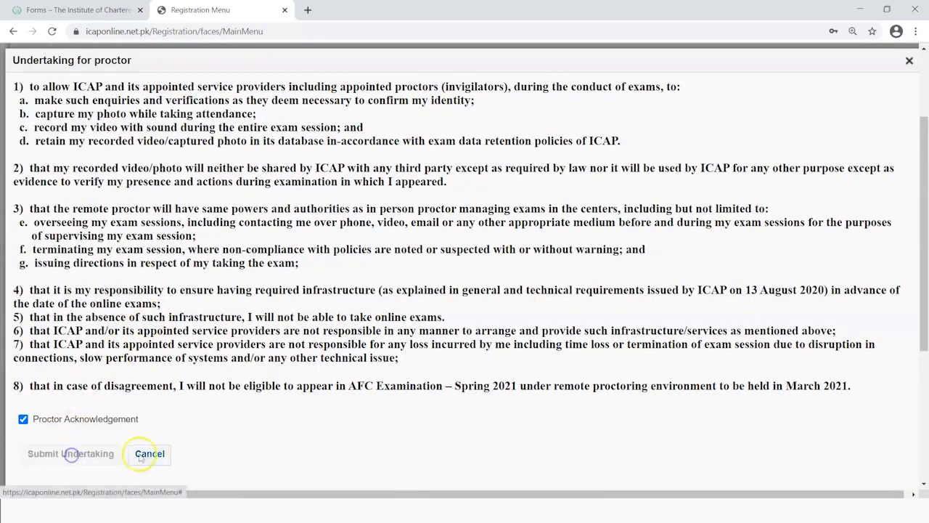
left_click(85, 331)
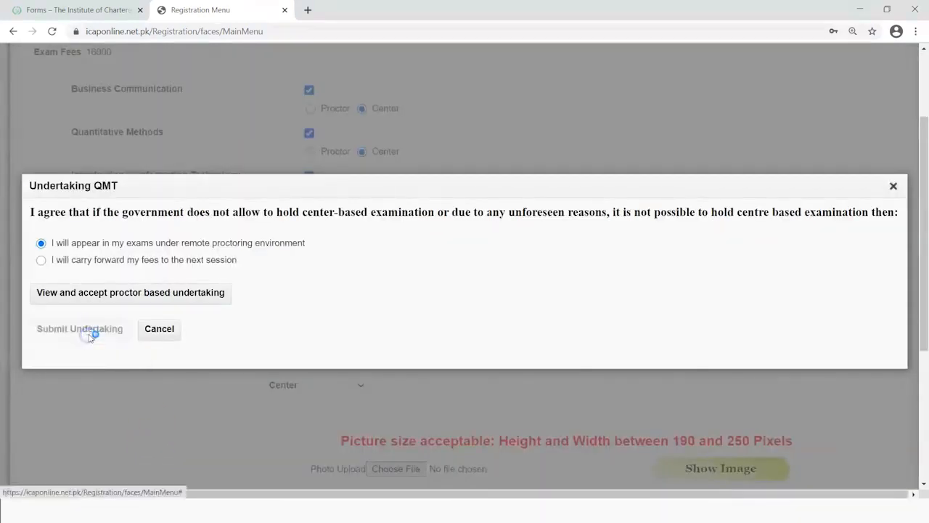
Submit the IT center based undertaking with the remote proctoring option and the proctor acknowledgement accepted.
left_click(529, 315)
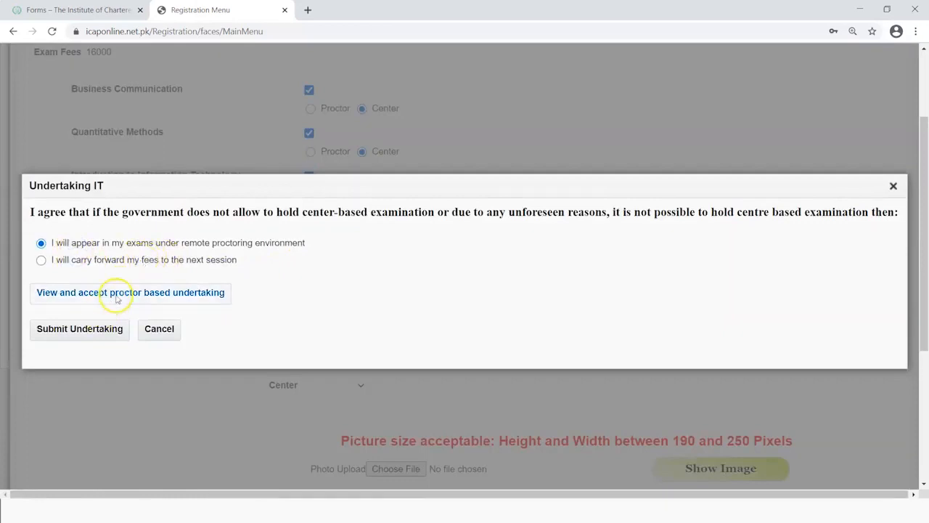
left_click(118, 292)
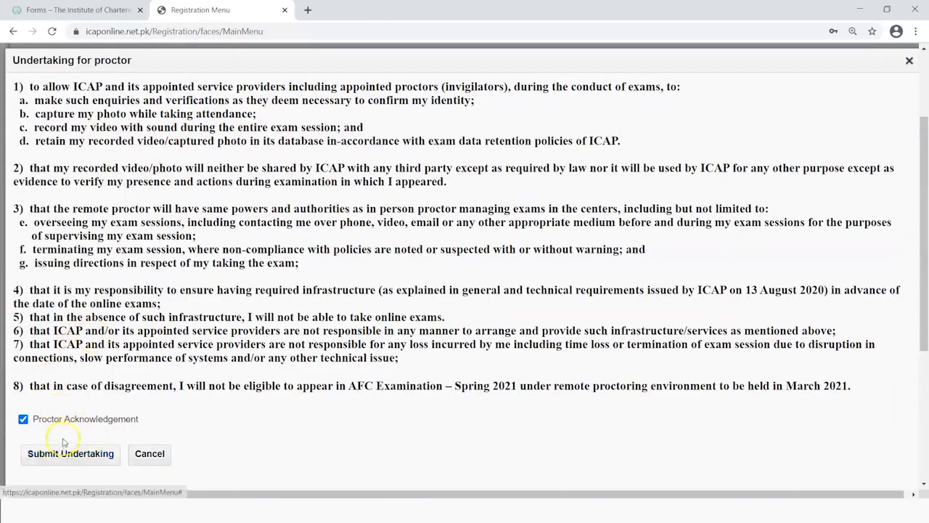
left_click(73, 453)
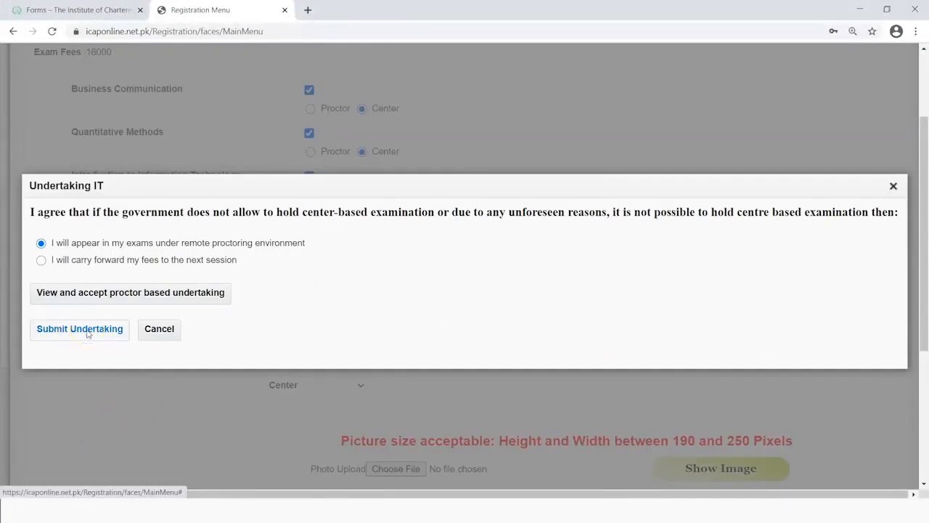
left_click(87, 330)
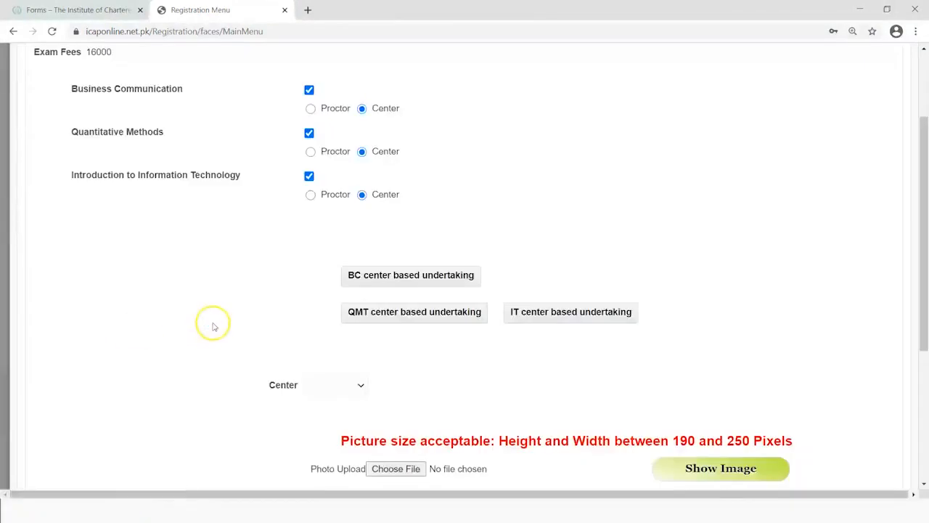
Set the examination center to Lahore.
scroll(245, 303, "down", 3)
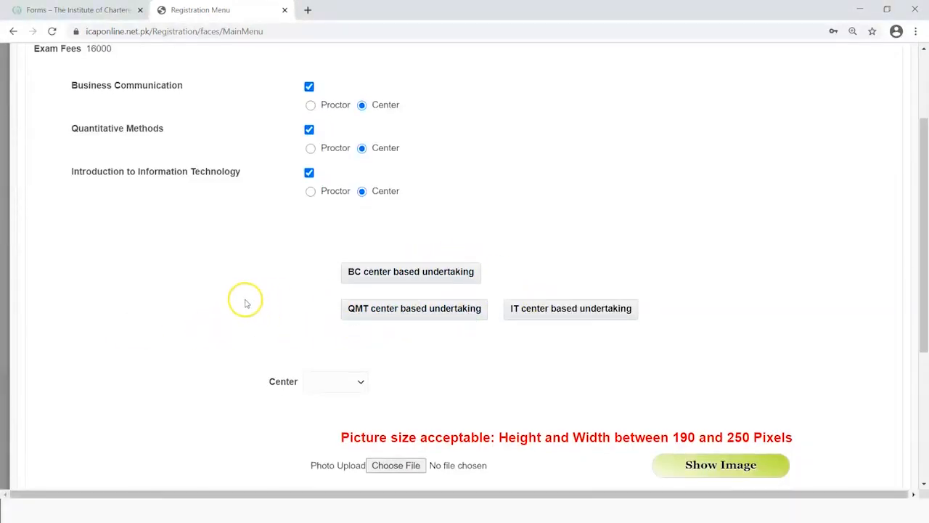
left_click(361, 204)
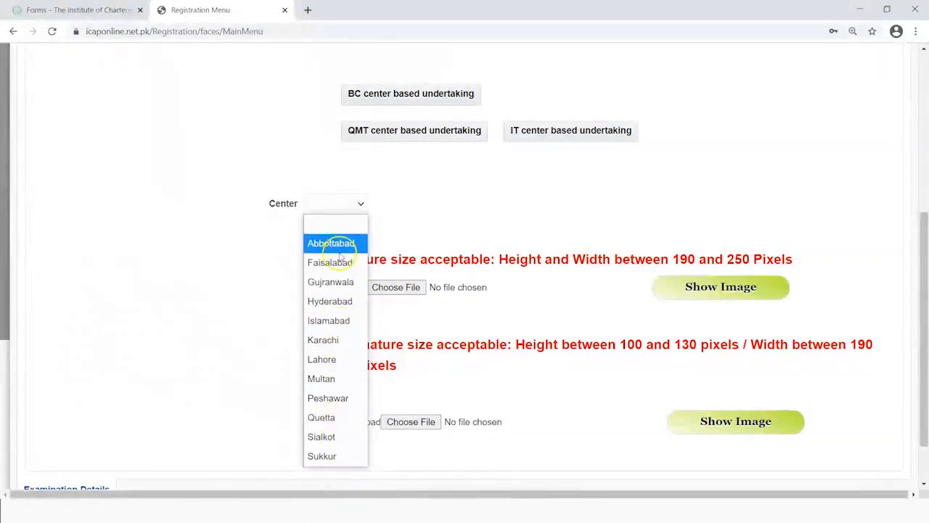
left_click(339, 362)
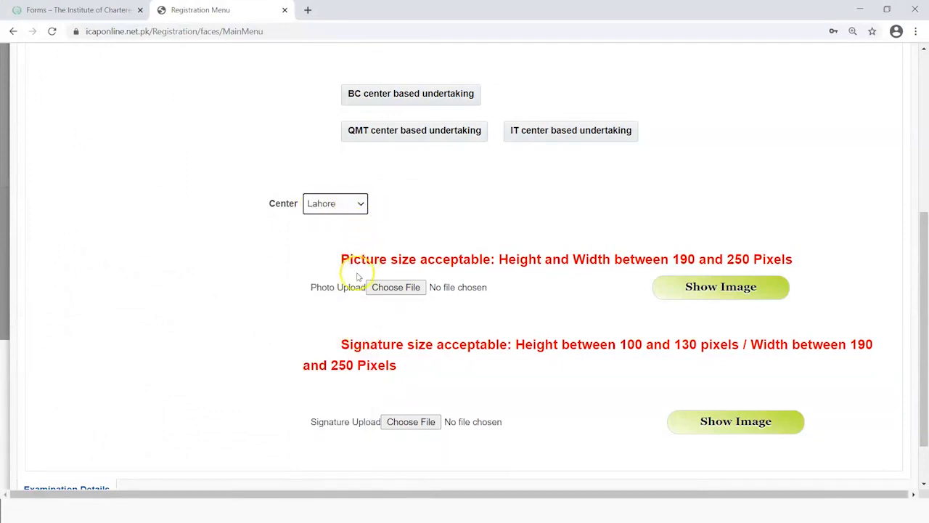
scroll(322, 279, "down", 1)
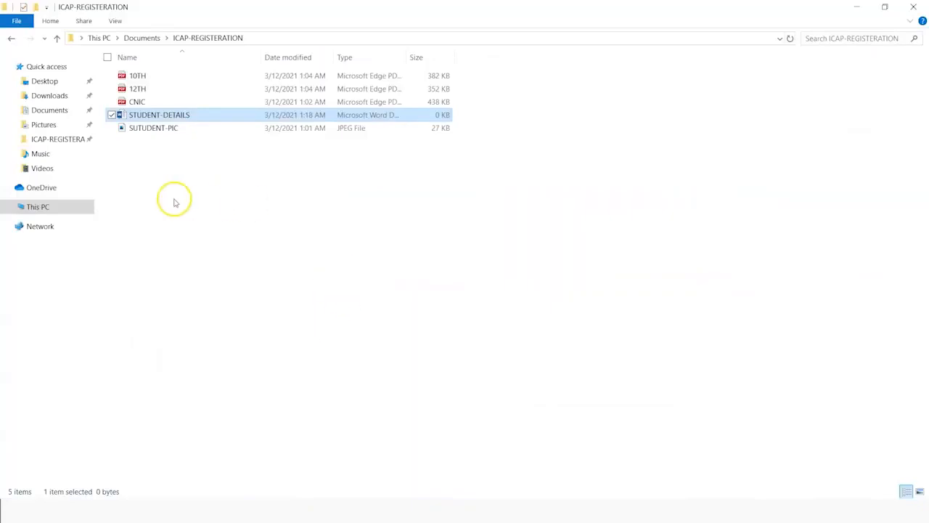
In File Explorer, open the SUTUDENT-PIC image from the ICAP-REGISTERATION folder for editing in Paint.
left_click(173, 198)
left_click(164, 129)
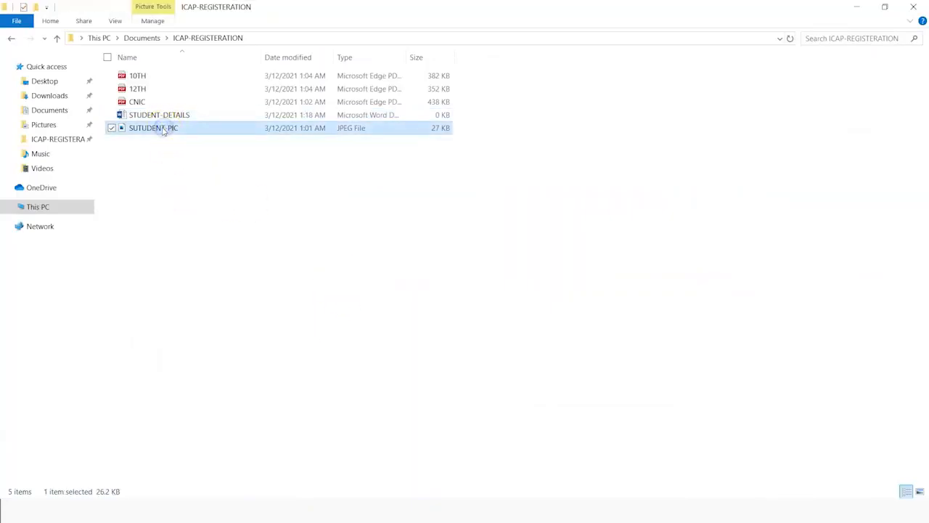
right_click(163, 129)
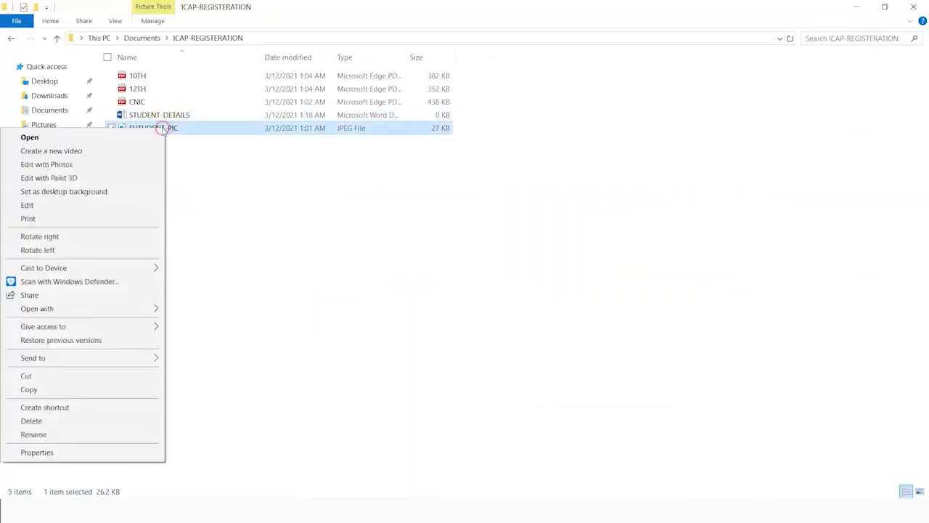
left_click(113, 208)
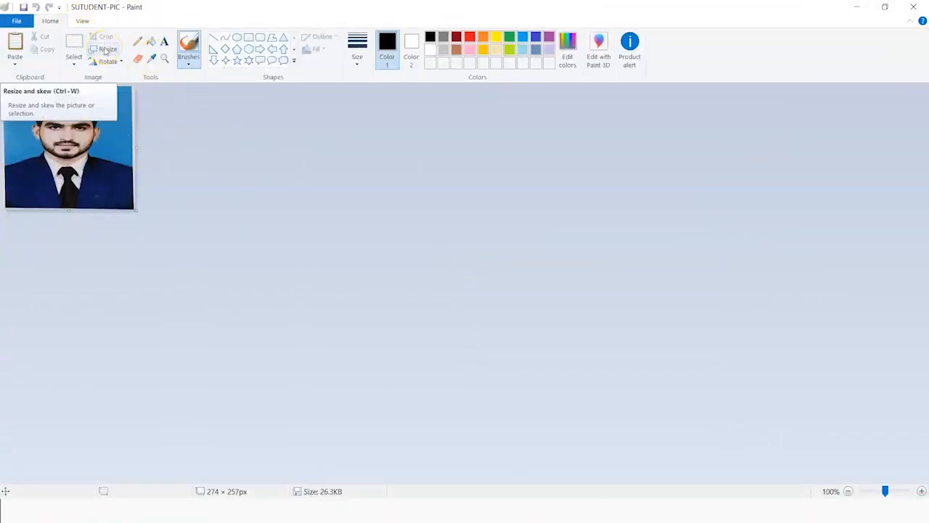
Resize the student picture to 190 pixels horizontally and 250 pixels vertically without maintaining the aspect ratio.
left_click(106, 49)
left_click_drag(114, 69, 272, 97)
left_click(289, 132)
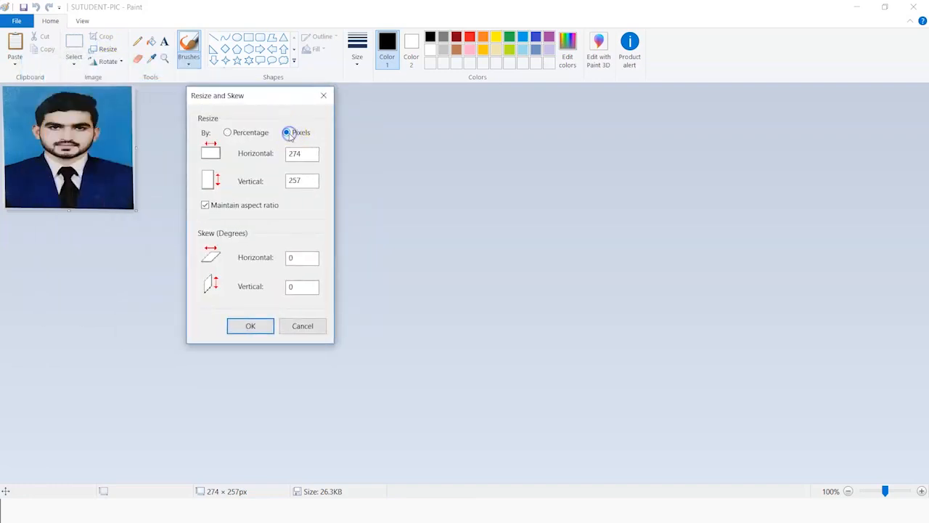
left_click(206, 206)
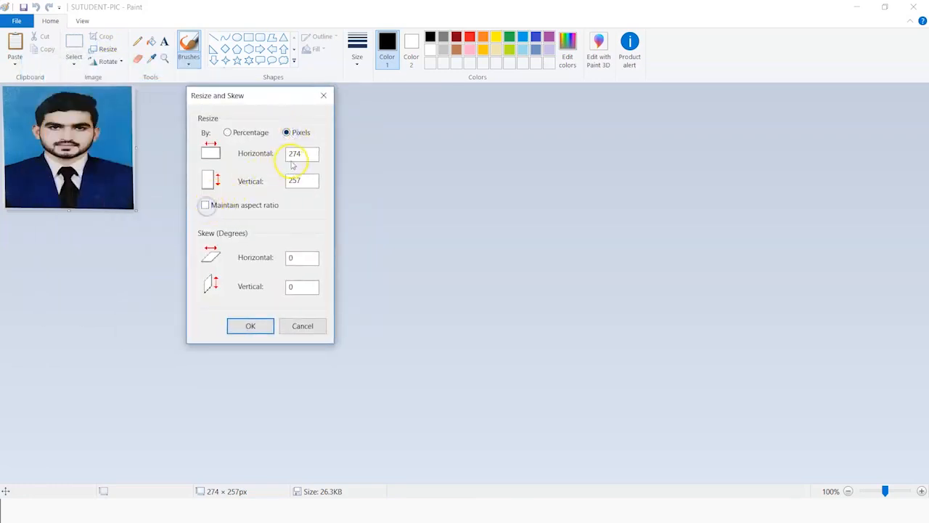
left_click_drag(308, 152, 271, 154)
type("90")
left_click_drag(308, 180, 289, 180)
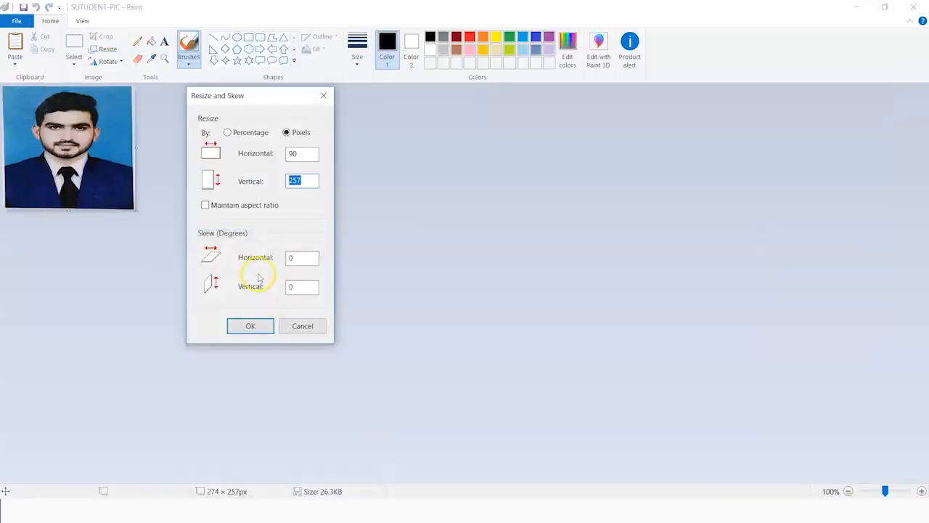
left_click_drag(302, 152, 265, 155)
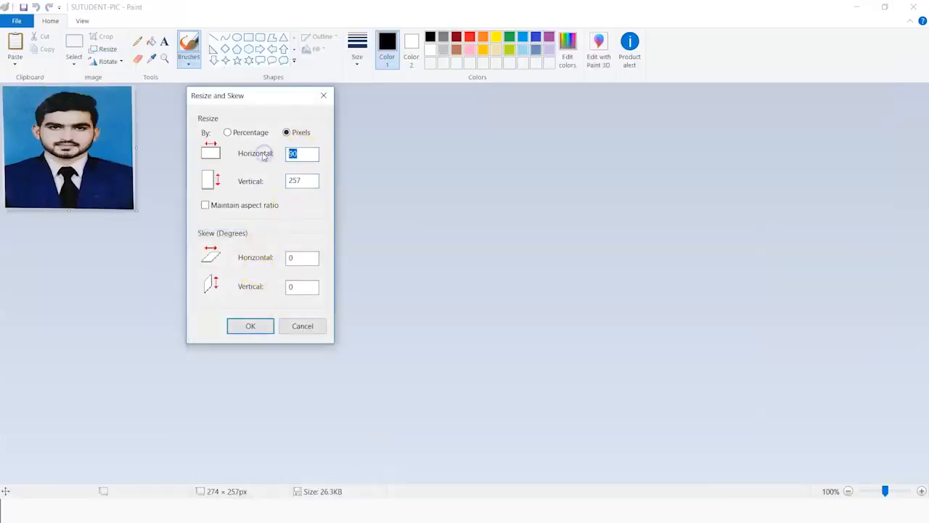
left_click(304, 180)
key("equal")
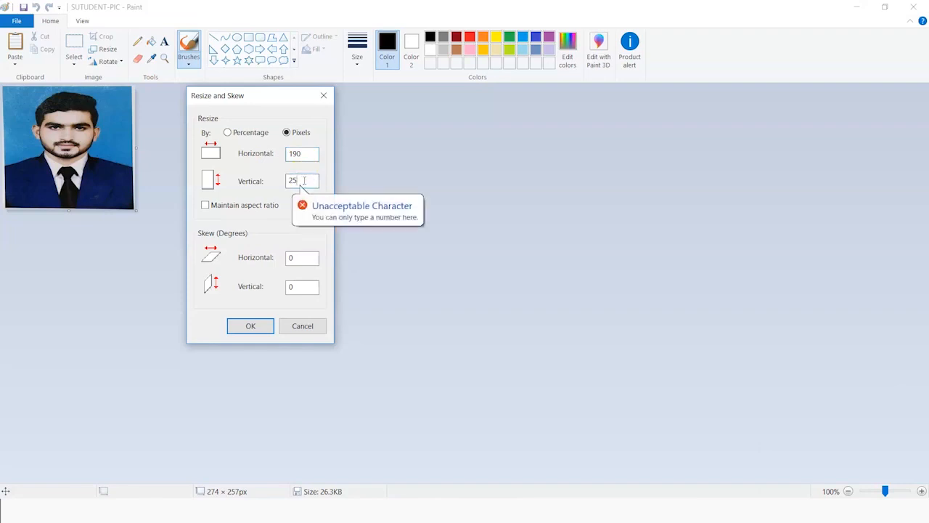
type("0")
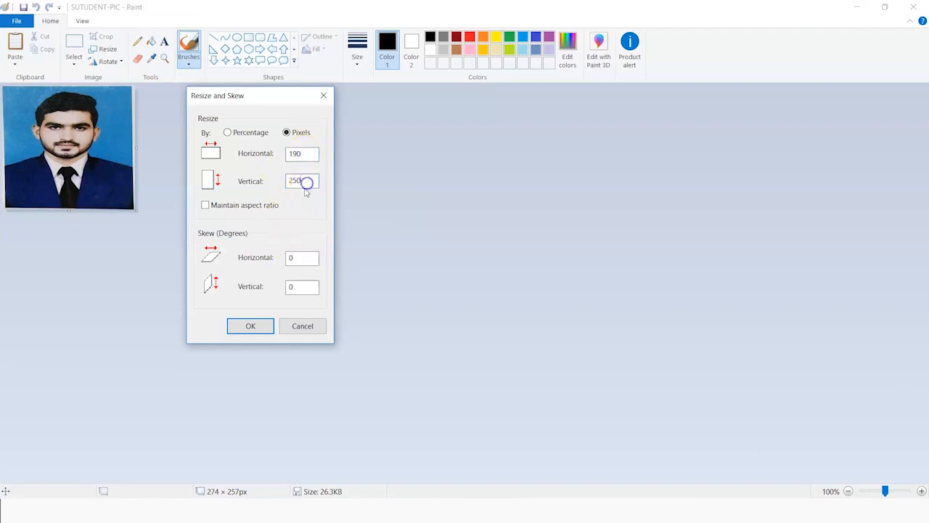
left_click(267, 328)
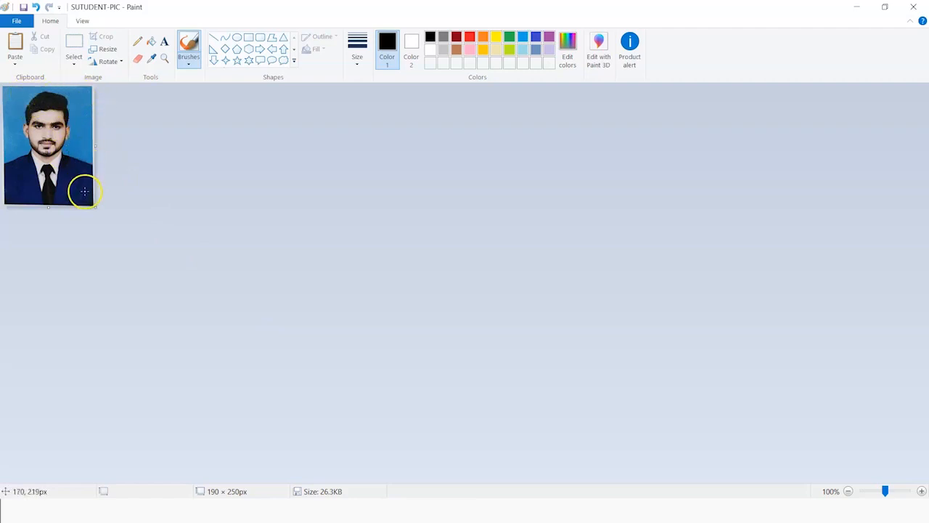
Check the resized picture's pixel dimensions, then save SUTUDENT-PIC and close Paint.
left_click(102, 51)
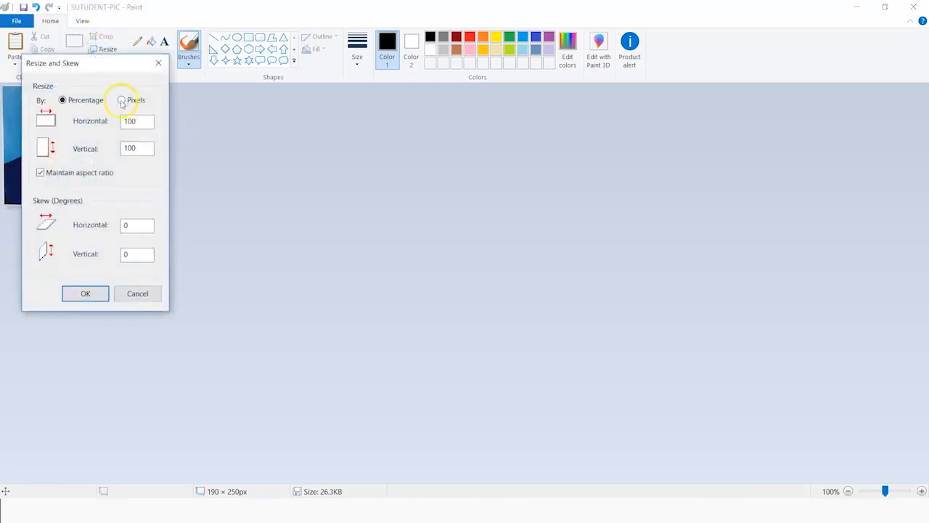
left_click(122, 100)
left_click_drag(125, 65, 257, 117)
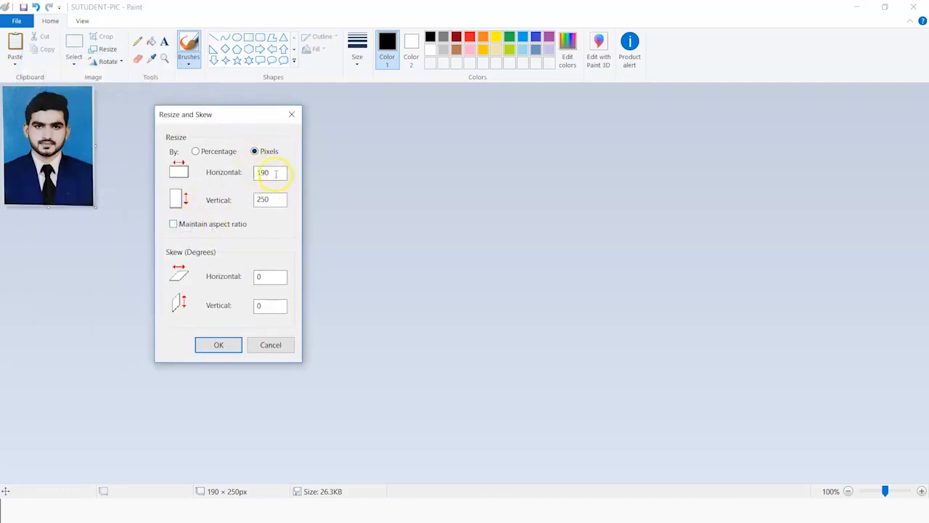
left_click(218, 344)
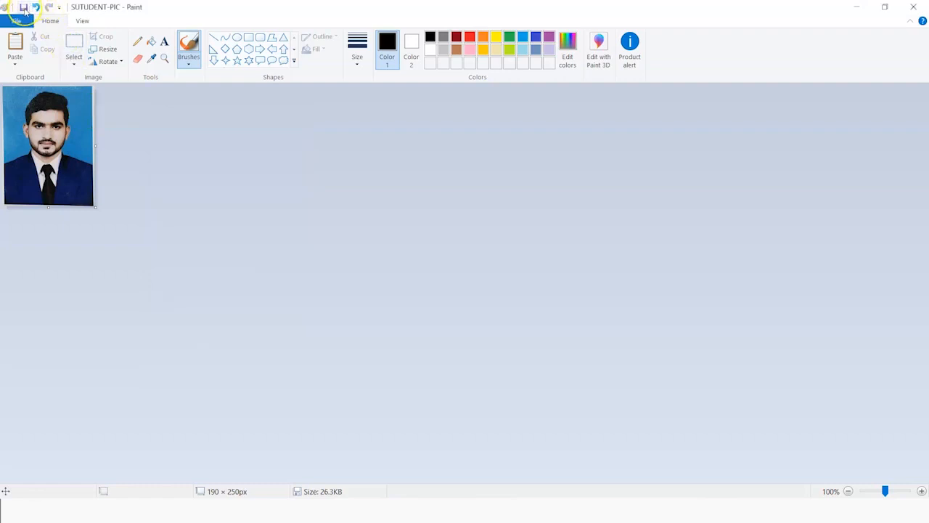
left_click(24, 9)
left_click(918, 9)
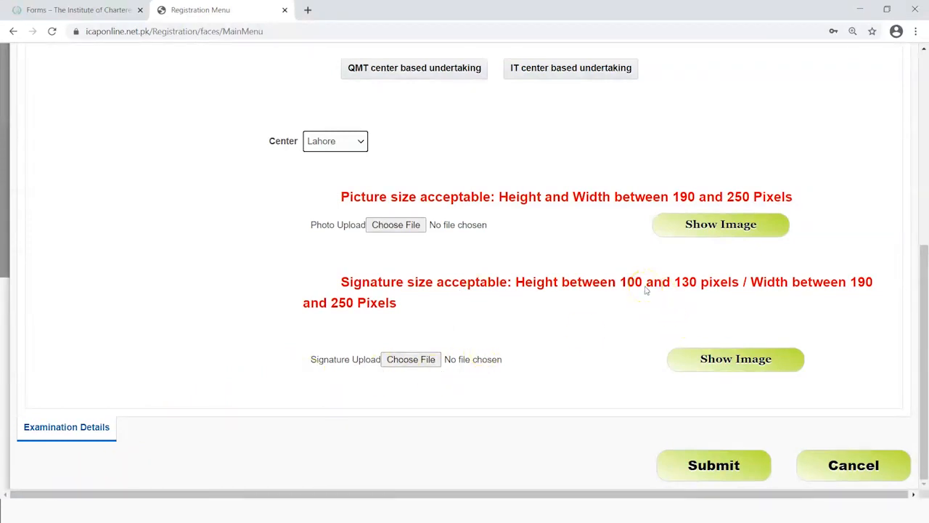
Examine the acceptable signature height requirement on the examination form.
left_click_drag(521, 287, 711, 289)
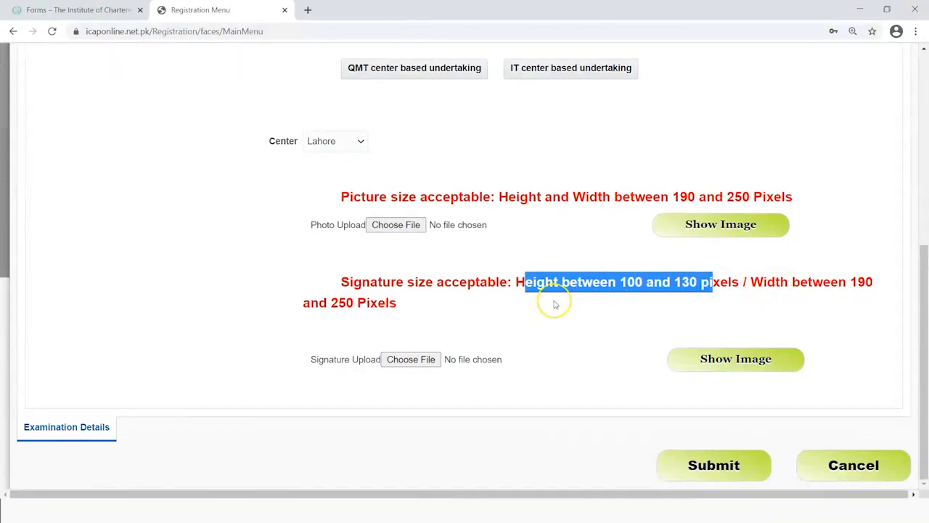
Upload SUTUDENT-PIC from the ICAP-REGISTERATION folder as the student's photo and acknowledge the upload message.
left_click(418, 310)
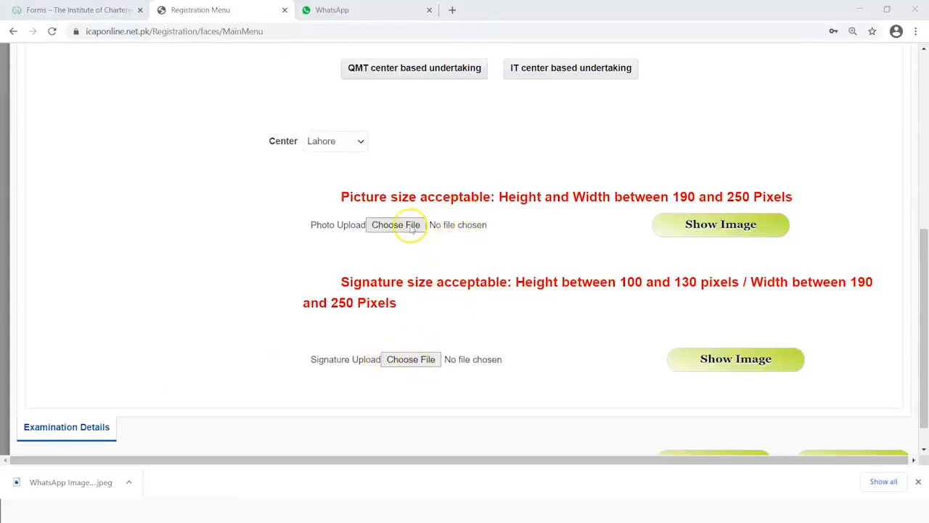
left_click(408, 226)
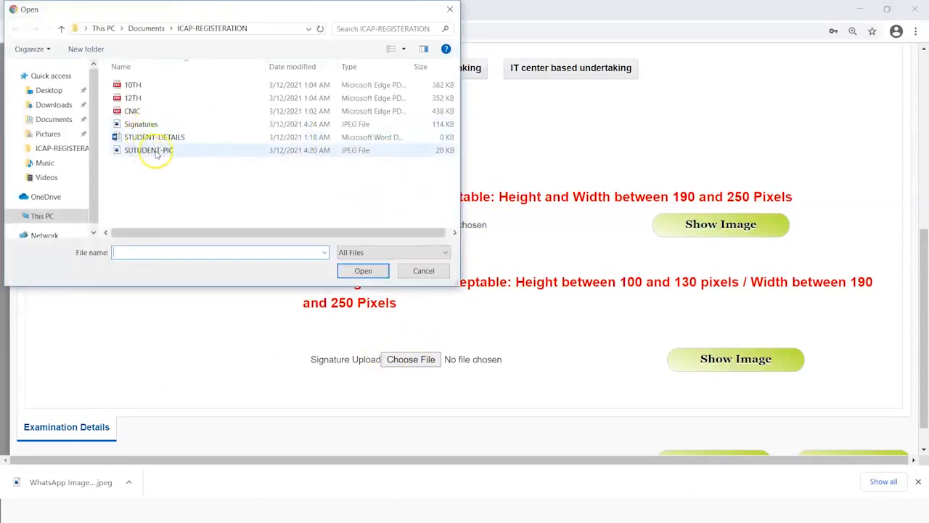
left_click(156, 152)
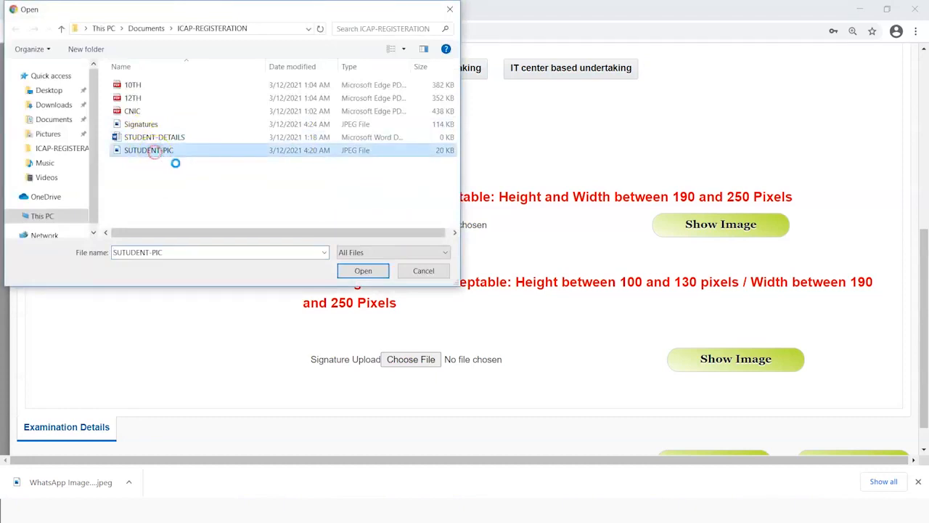
right_click(166, 154)
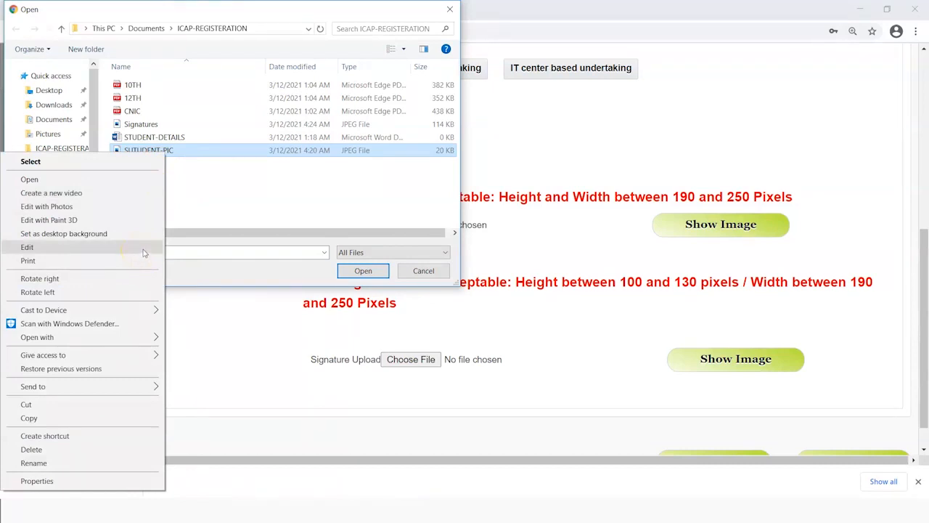
left_click(254, 205)
left_click(162, 150)
left_click(362, 272)
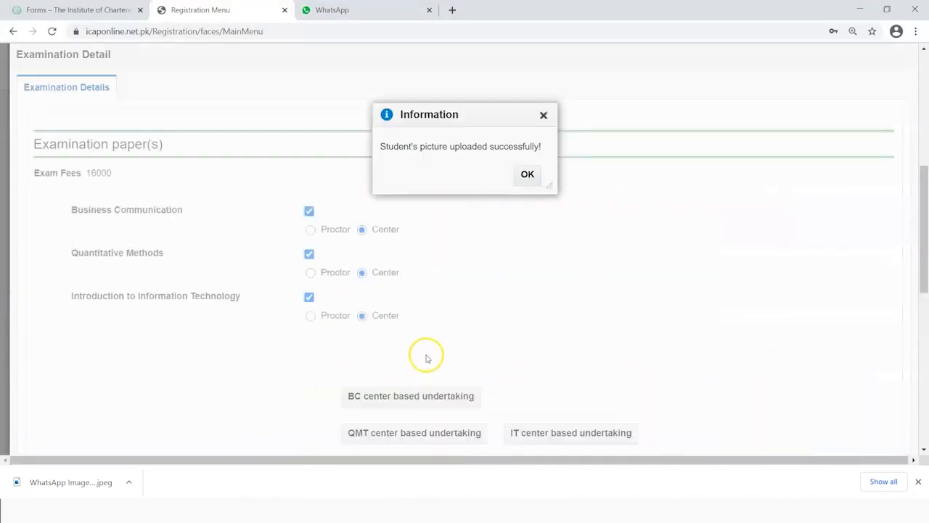
left_click(527, 174)
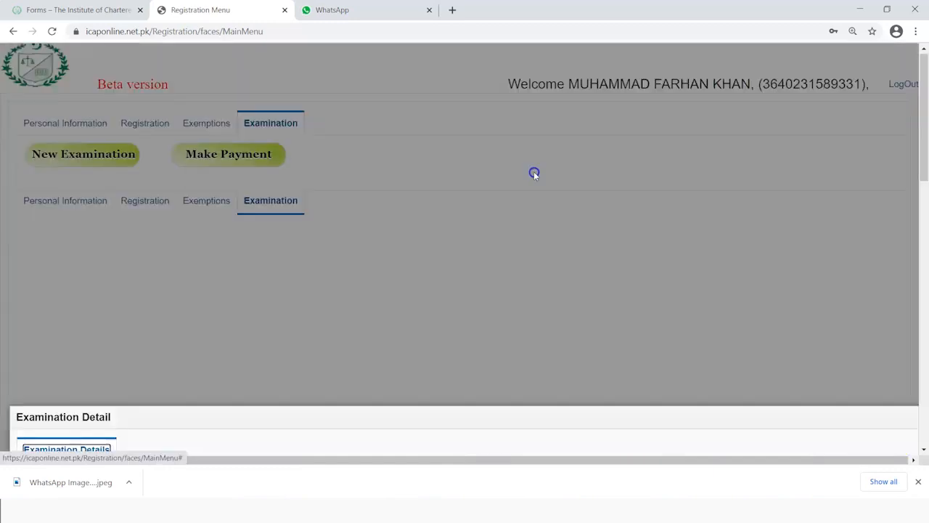
From the signature upload's file chooser, open the Signatures image in the ICAP-REGISTERATION folder for editing in Paint.
scroll(485, 291, "down", 10)
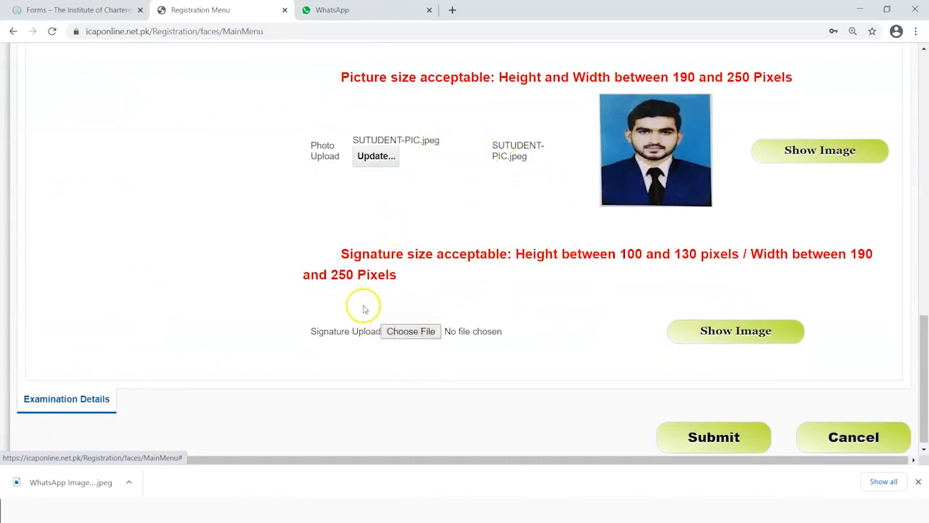
left_click(412, 334)
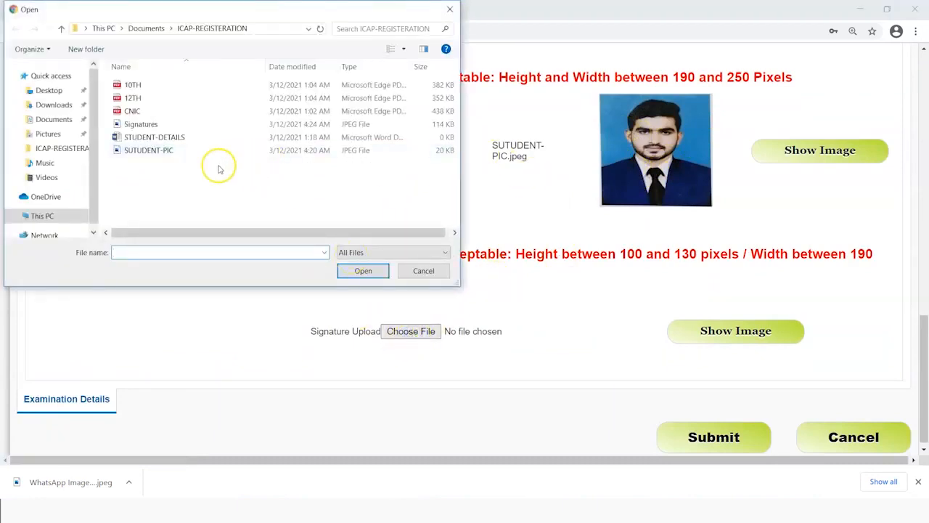
left_click(162, 125)
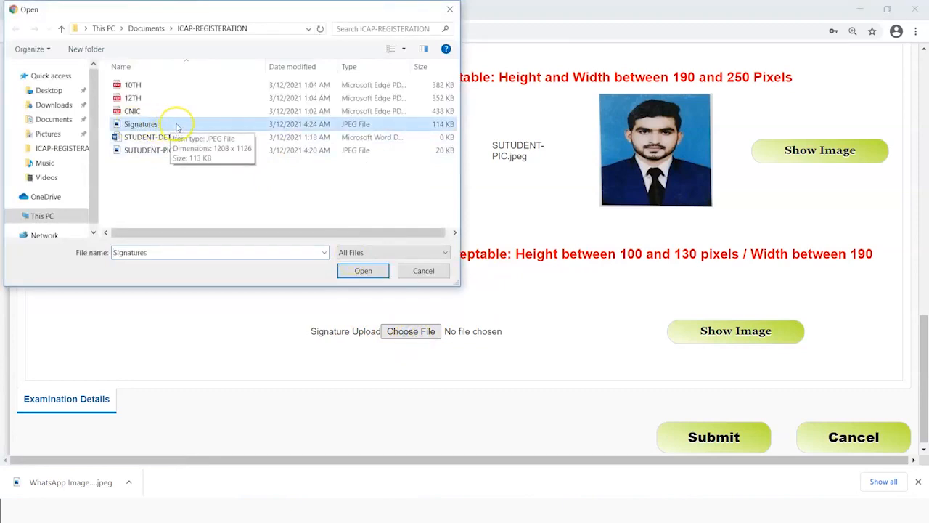
left_click(166, 125)
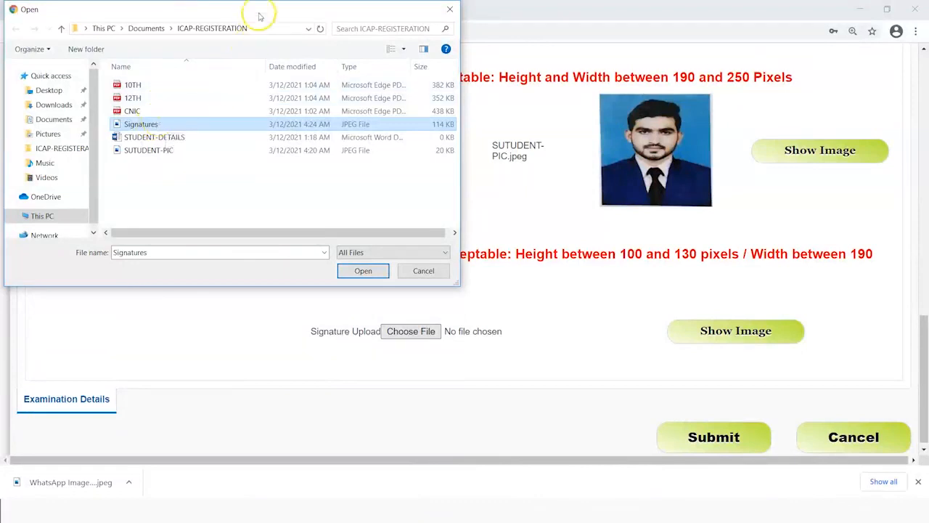
left_click_drag(265, 14, 382, 91)
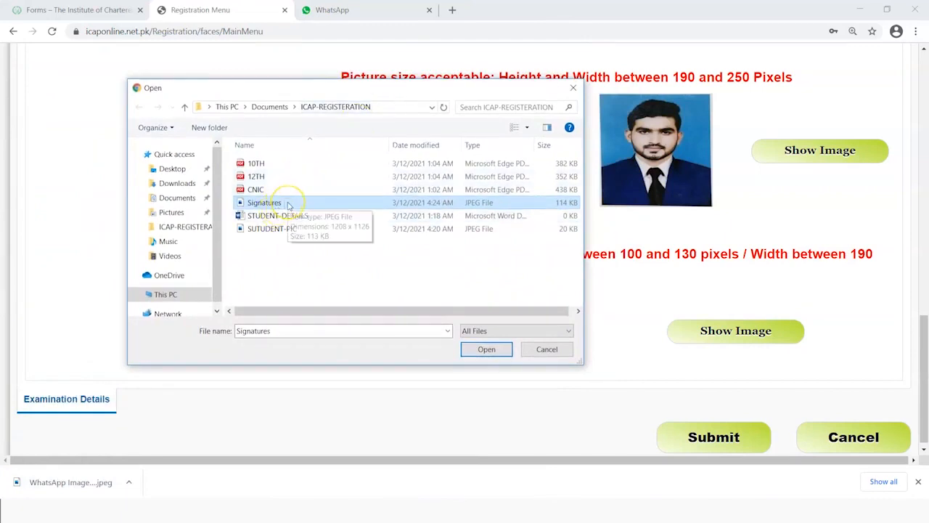
right_click(287, 204)
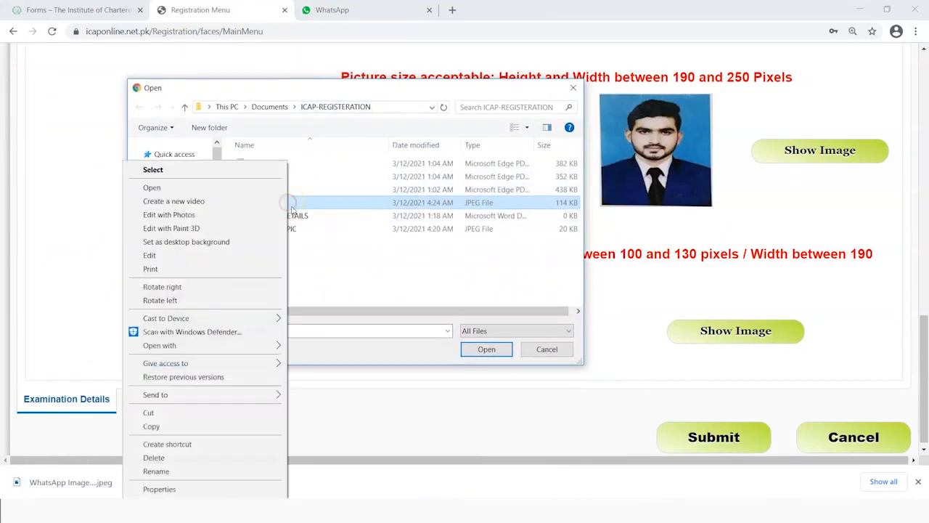
left_click(247, 259)
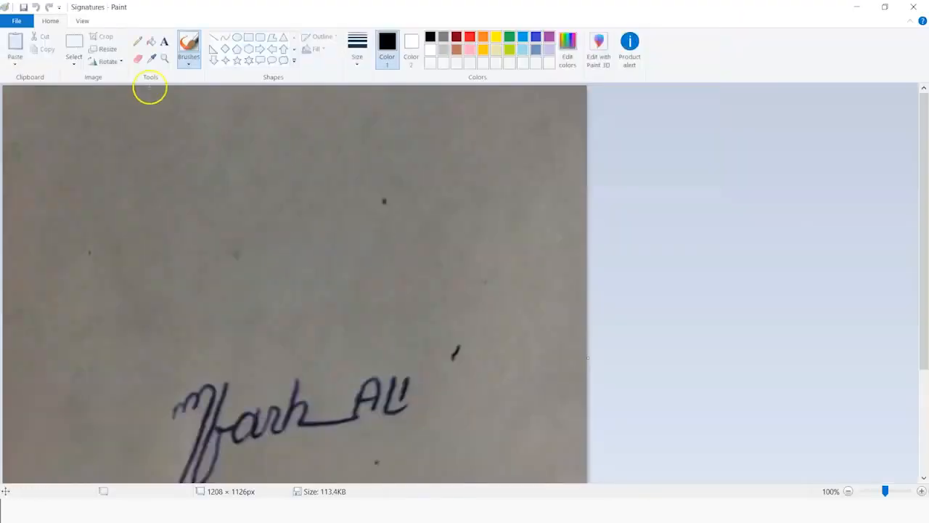
left_click(103, 48)
left_click(123, 100)
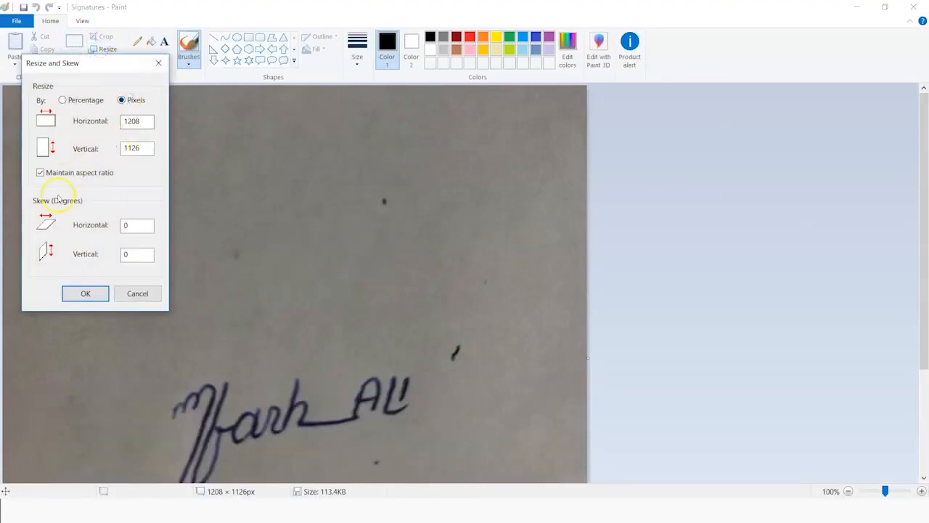
left_click(46, 175)
left_click_drag(141, 121, 105, 123)
left_click(159, 63)
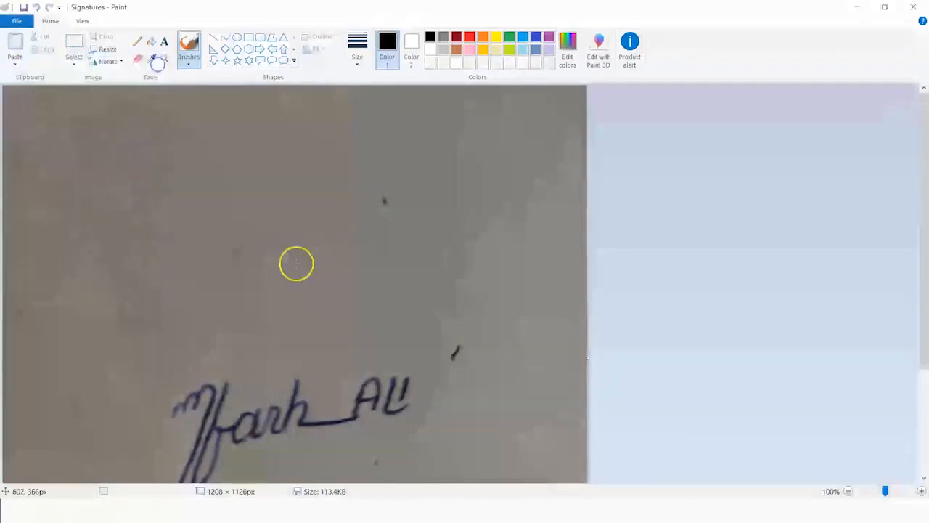
Crop the image to a rectangular area of about 879 × 400 px around the handwritten signature.
scroll(465, 356, "down", 4)
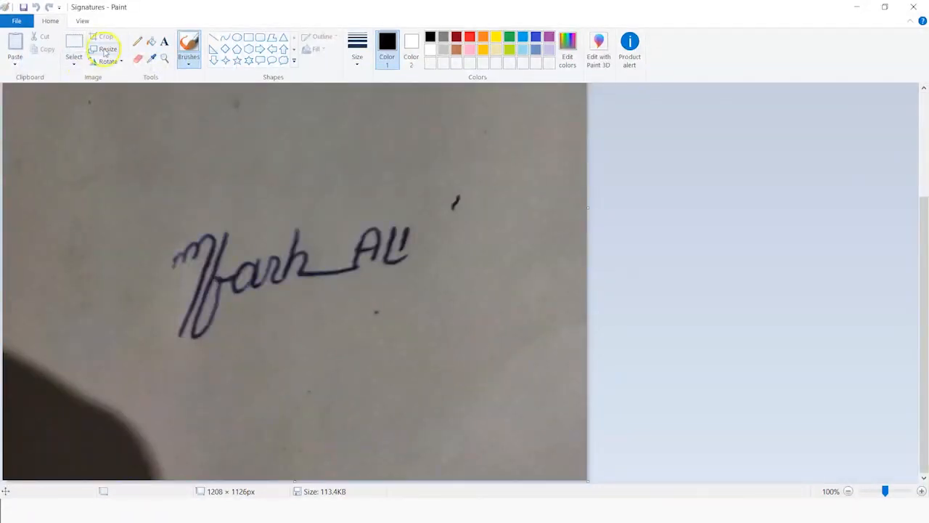
left_click(75, 66)
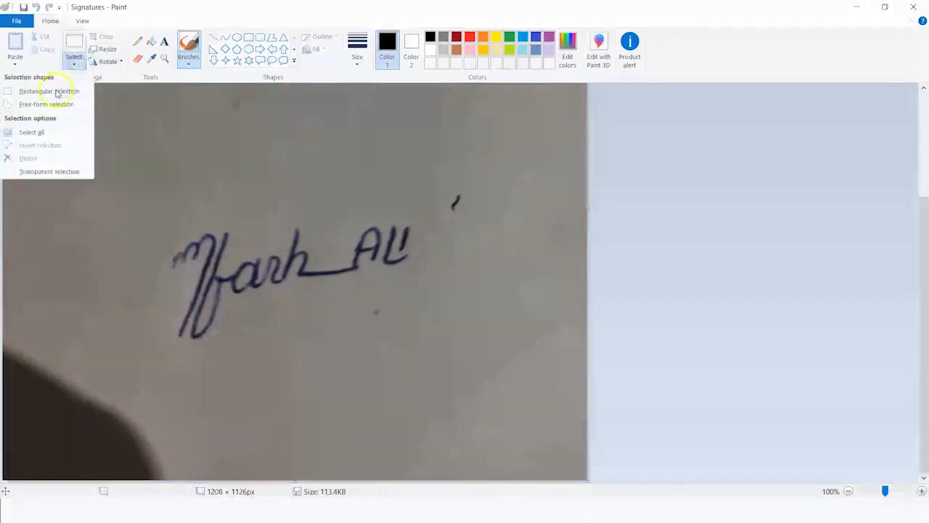
left_click(55, 90)
left_click_drag(83, 166, 514, 366)
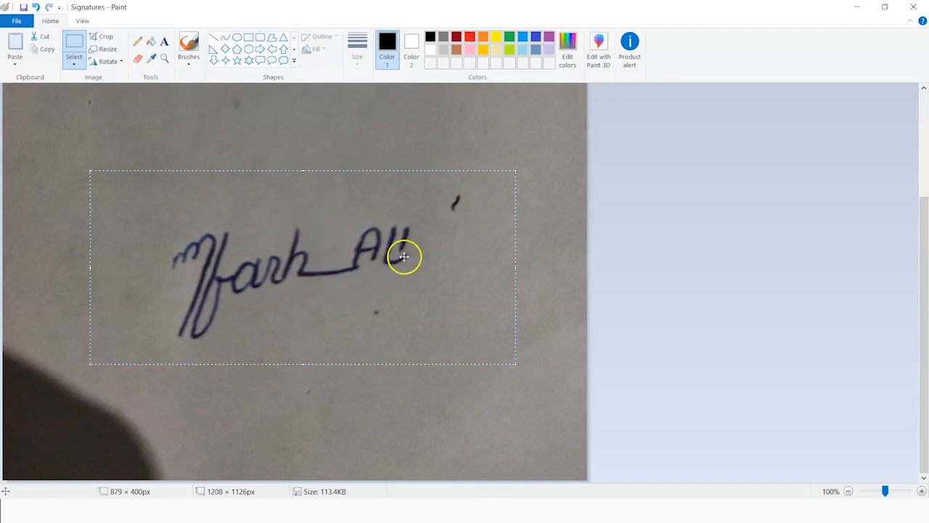
left_click(101, 36)
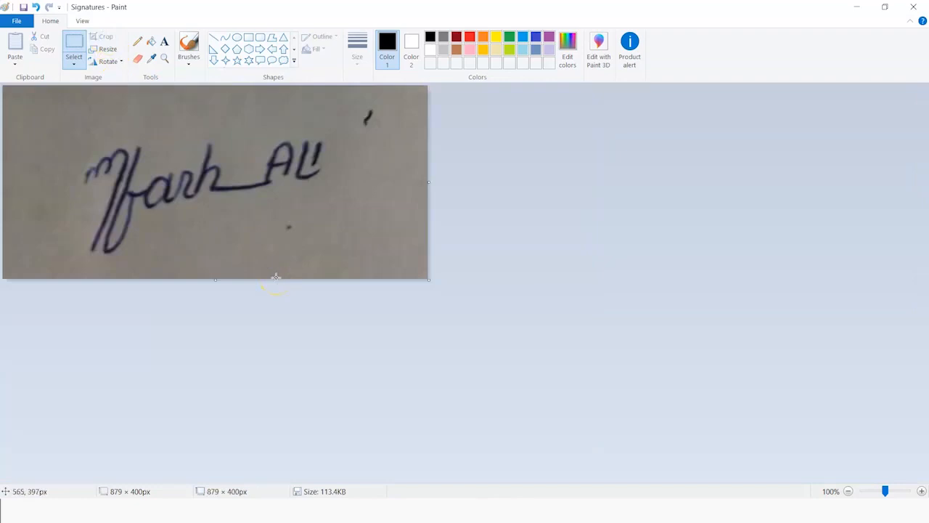
Resize the cropped signature to 250 pixels horizontally and 130 pixels vertically without maintaining the aspect ratio.
left_click(104, 48)
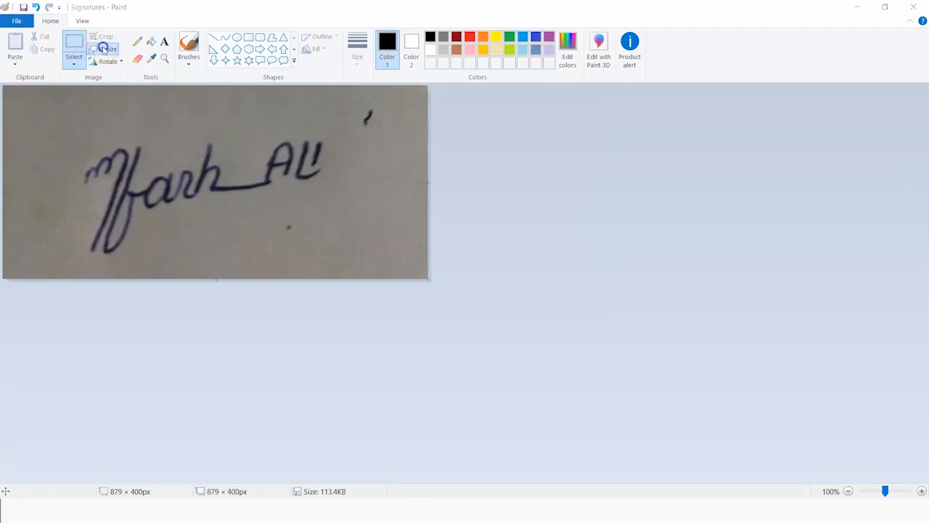
left_click(122, 99)
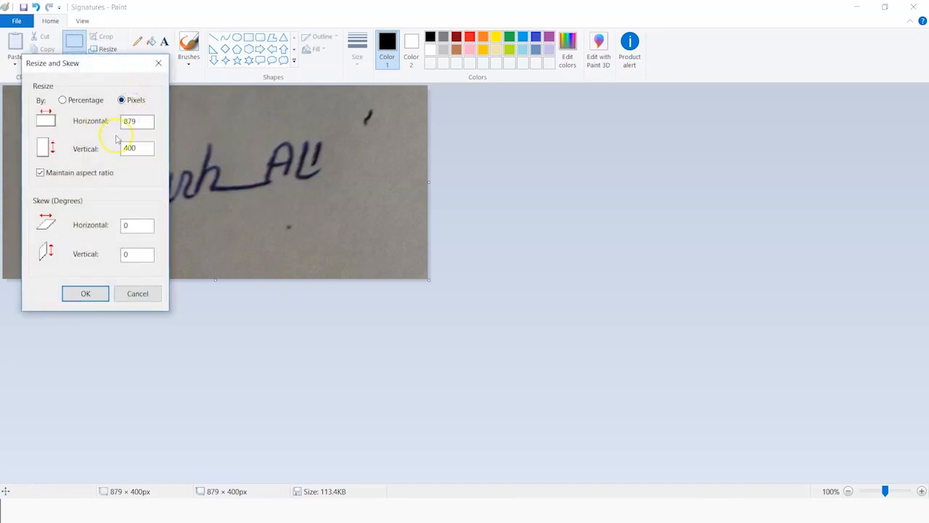
left_click(77, 175)
left_click_drag(144, 121, 95, 123)
type("250")
left_click_drag(144, 148, 104, 149)
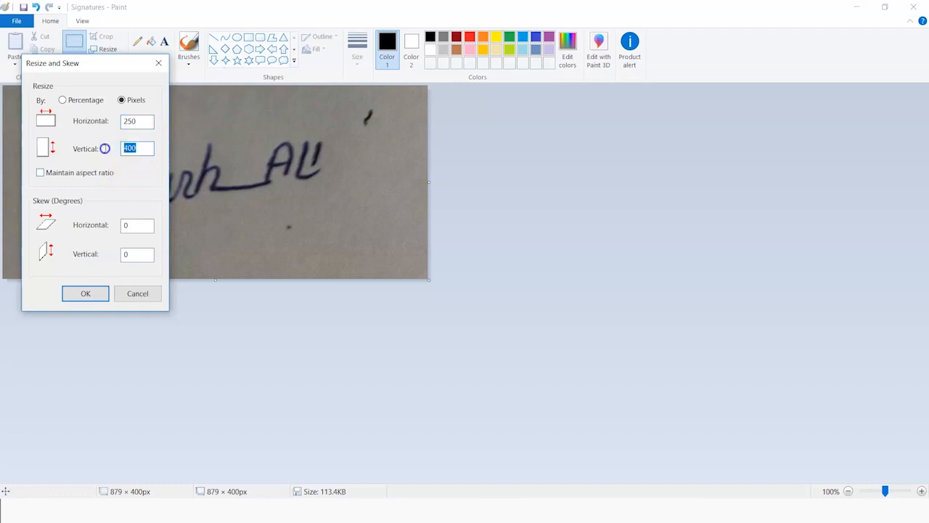
type("130")
left_click_drag(143, 121, 119, 120)
left_click(140, 147)
left_click_drag(142, 148, 120, 148)
left_click(141, 149)
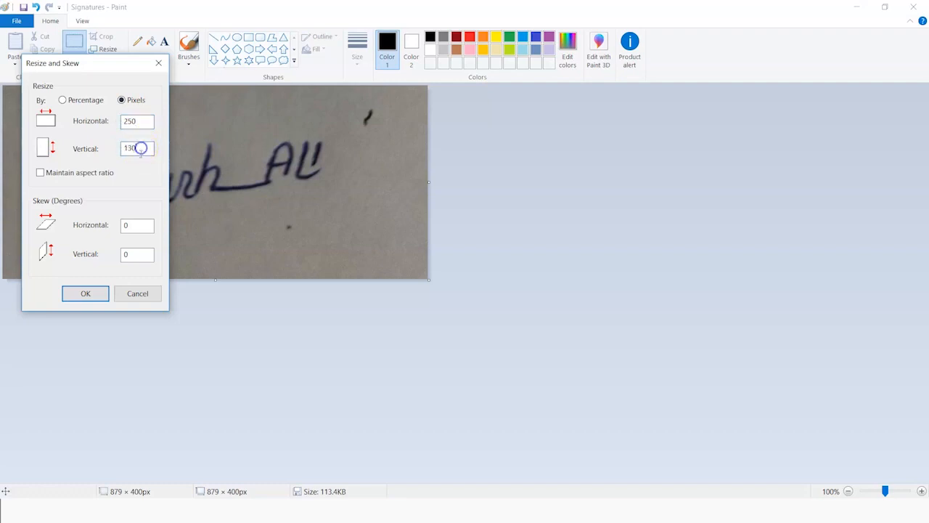
left_click(85, 293)
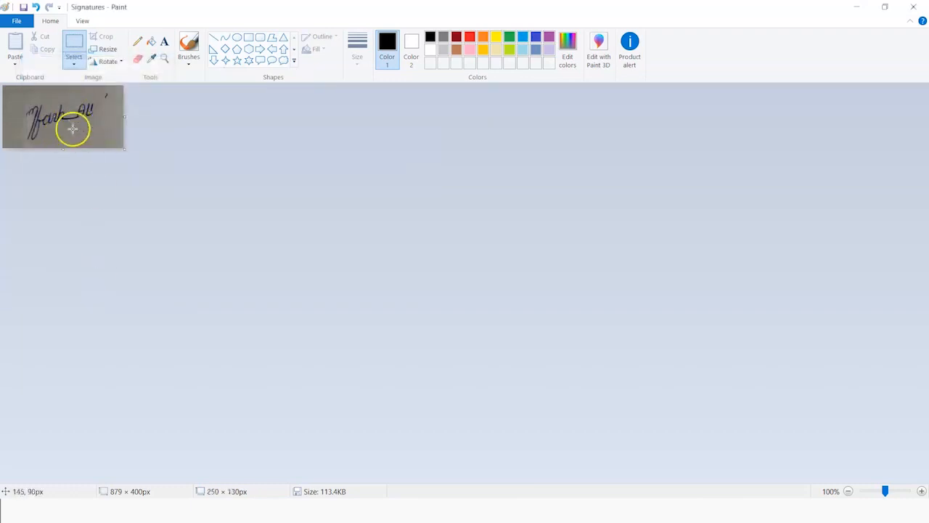
Save the resized Signatures image and close Paint to return to the file chooser.
left_click(24, 7)
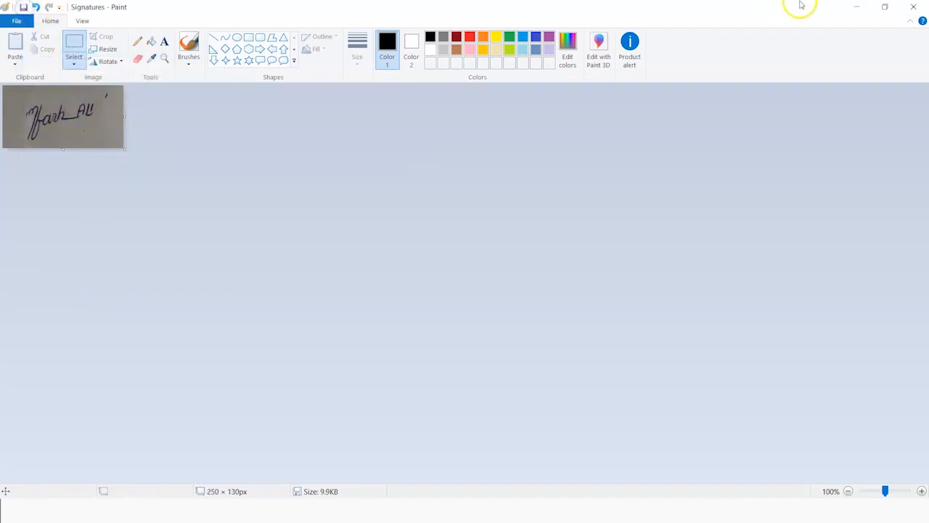
left_click(885, 7)
left_click(756, 9)
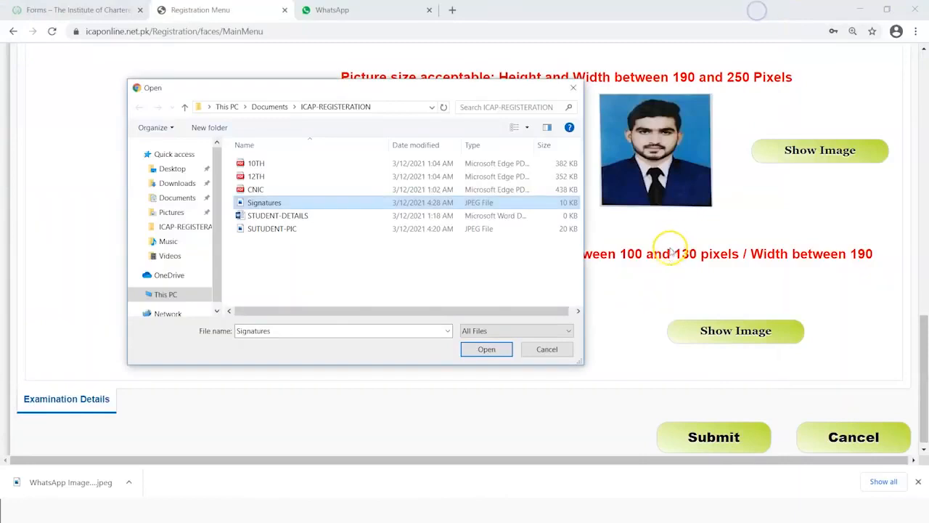
Refresh the folder listing, check the dimensions of Signatures, and upload it as the student's signature, acknowledging the upload message.
right_click(317, 260)
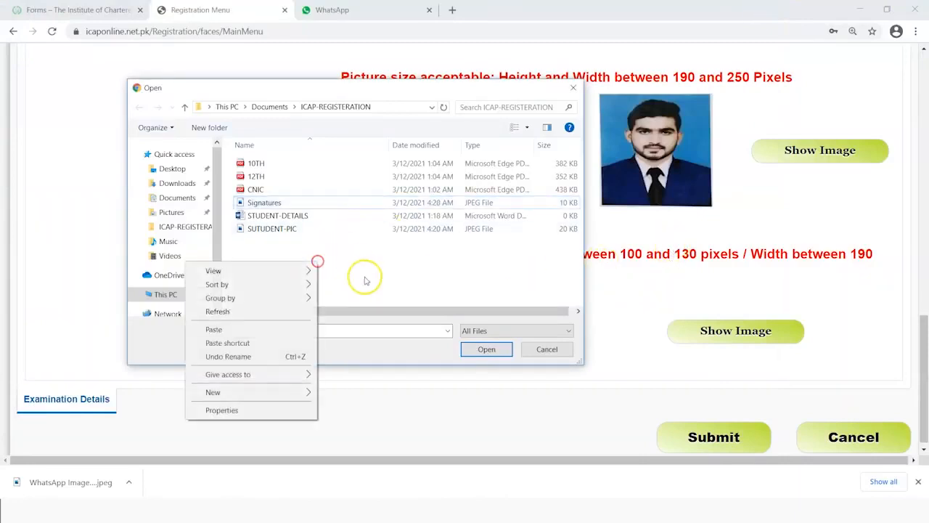
left_click(290, 310)
left_click(270, 204)
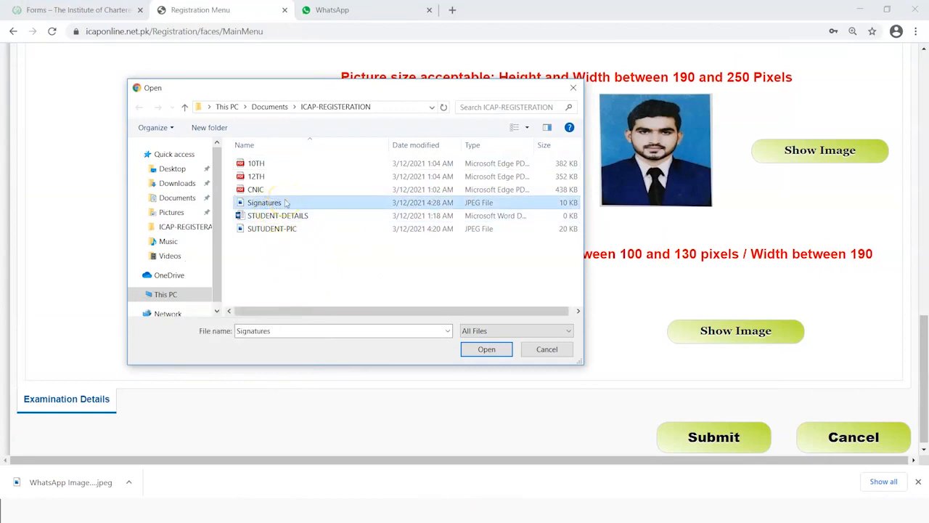
left_click(280, 216)
left_click(281, 229)
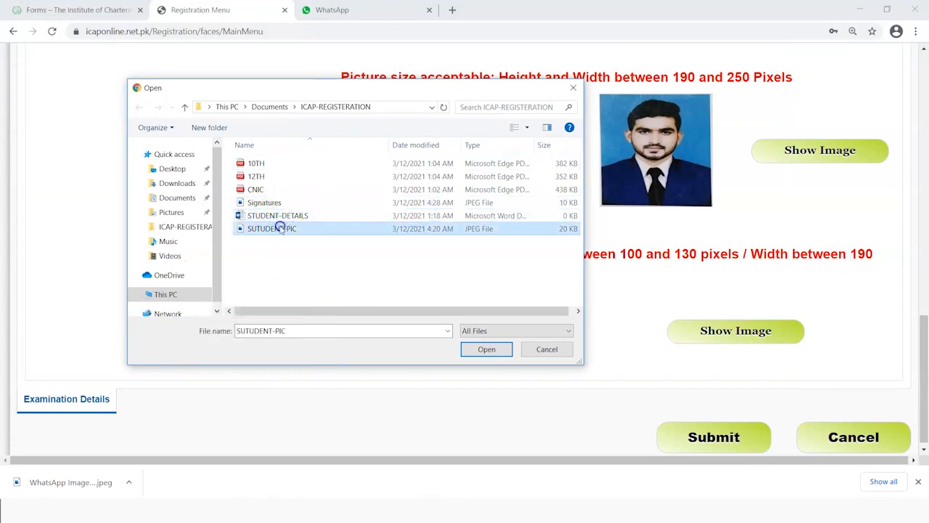
mouse_move(288, 208)
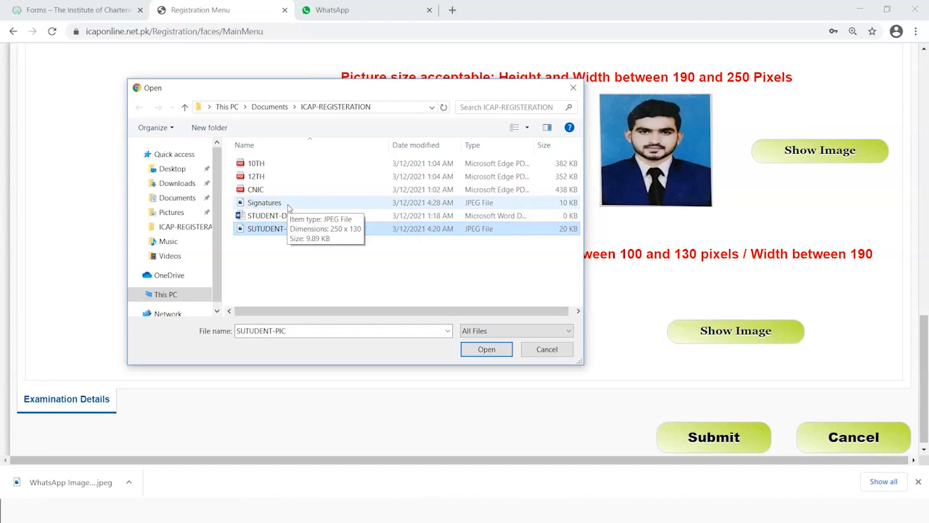
left_click(285, 203)
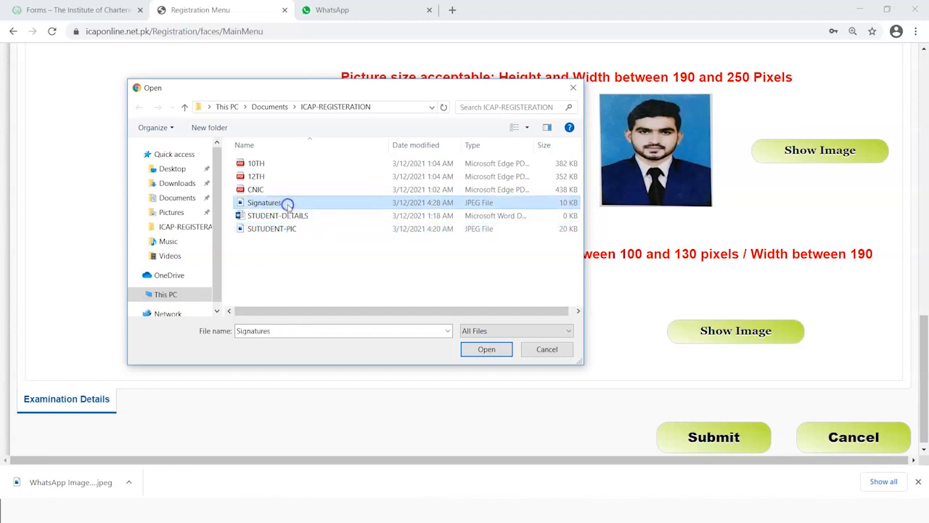
left_click(486, 351)
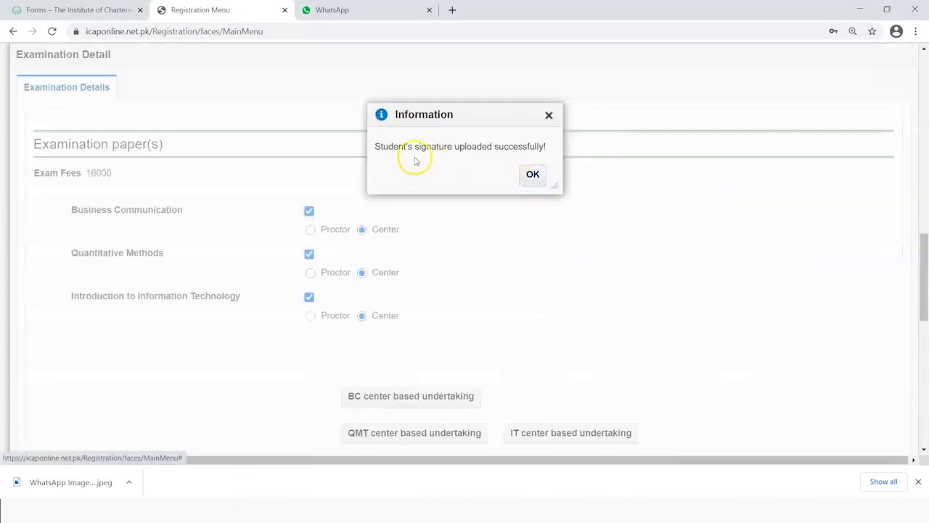
left_click(531, 174)
scroll(375, 176, "up", 3)
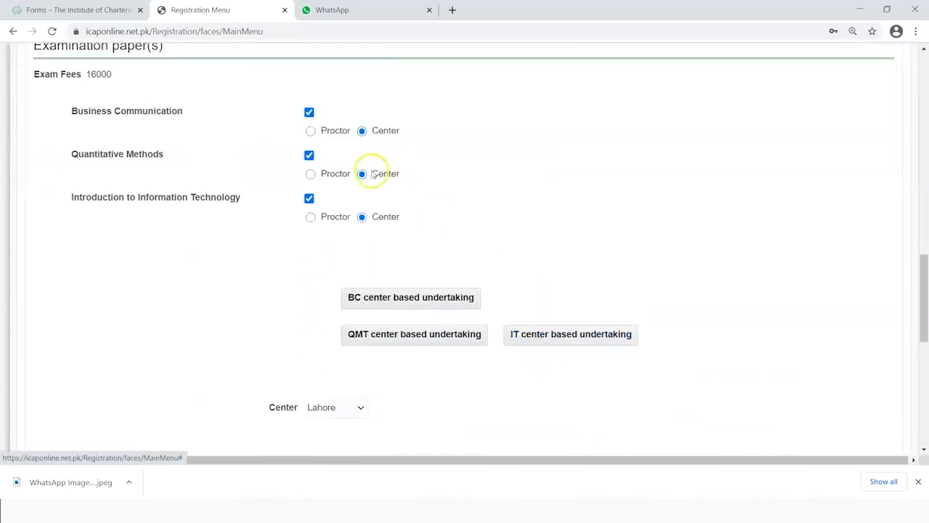
scroll(324, 247, "down", 1)
scroll(324, 247, "up", 2)
scroll(324, 247, "up", 3)
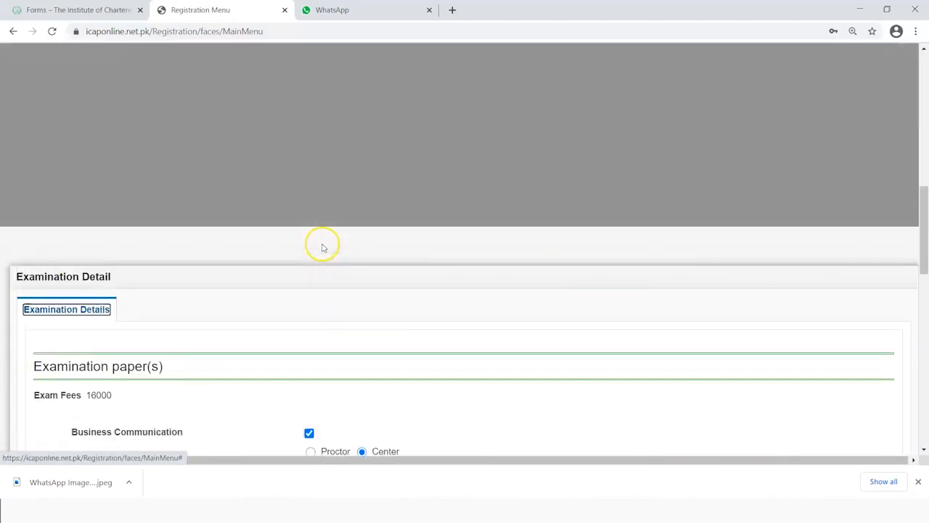
scroll(322, 245, "down", 4)
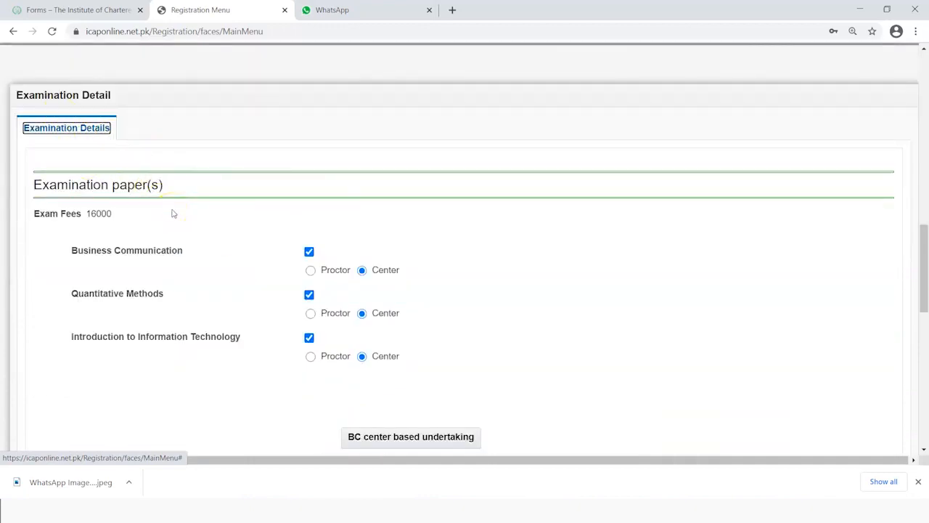
Review the selected papers, undertakings, Lahore center, photo and signature, and submit the examination details.
left_click(919, 482)
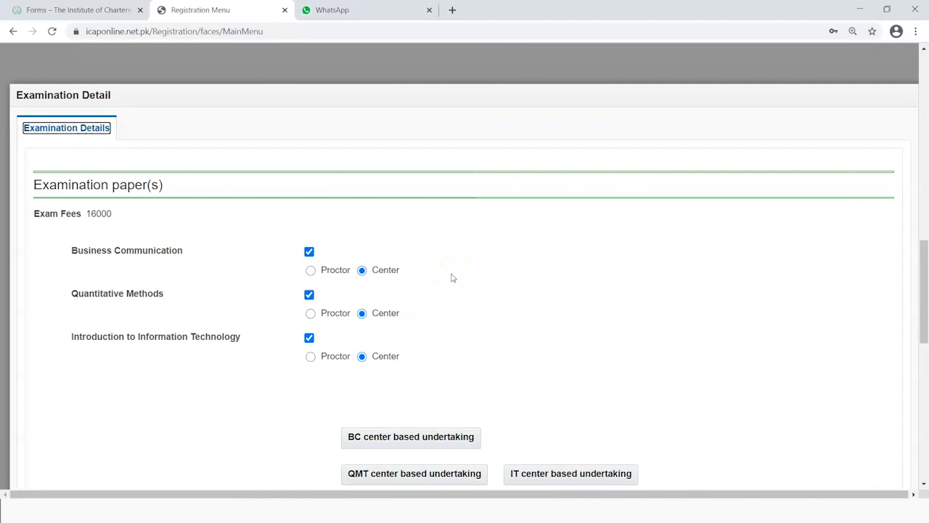
scroll(447, 272, "down", 3)
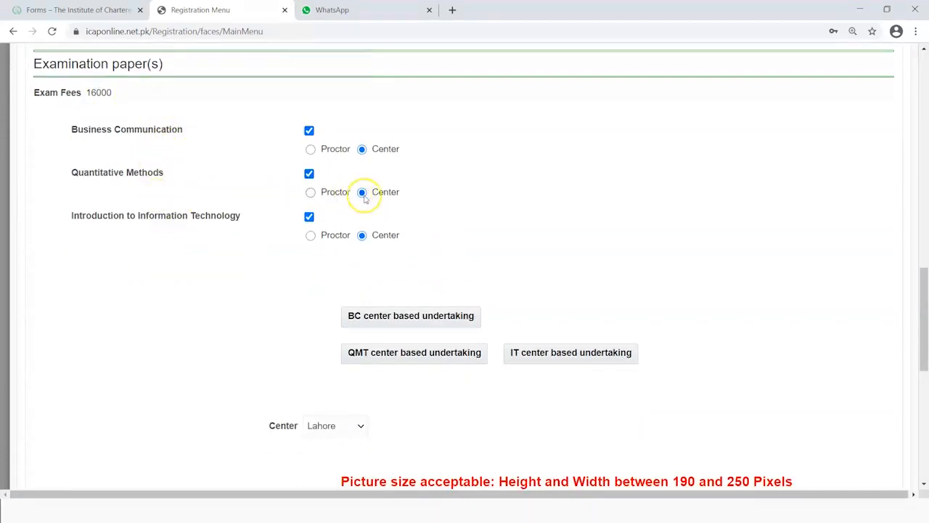
scroll(370, 259, "down", 1)
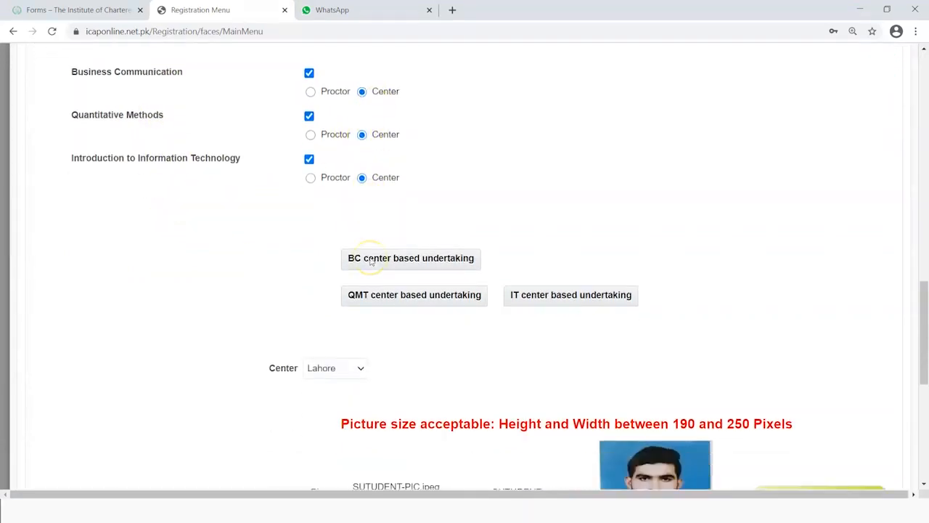
scroll(548, 302, "down", 2)
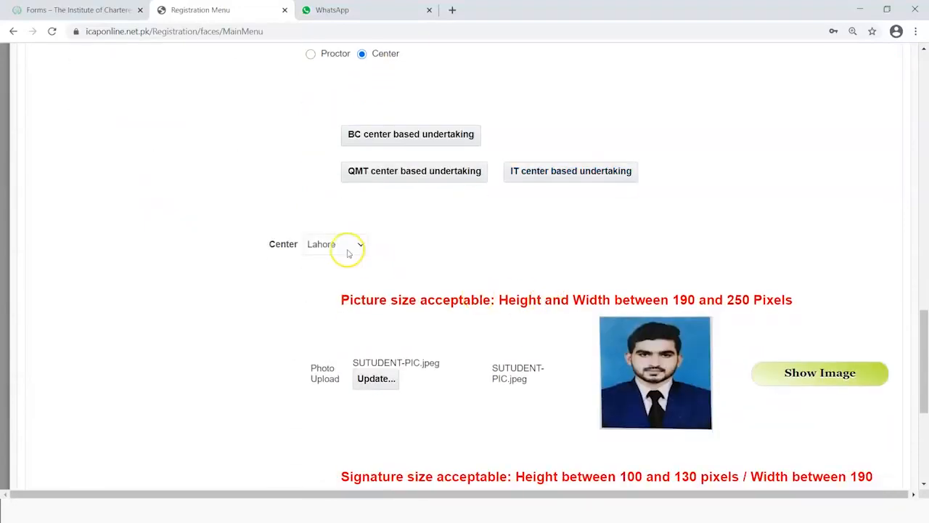
scroll(319, 247, "down", 1)
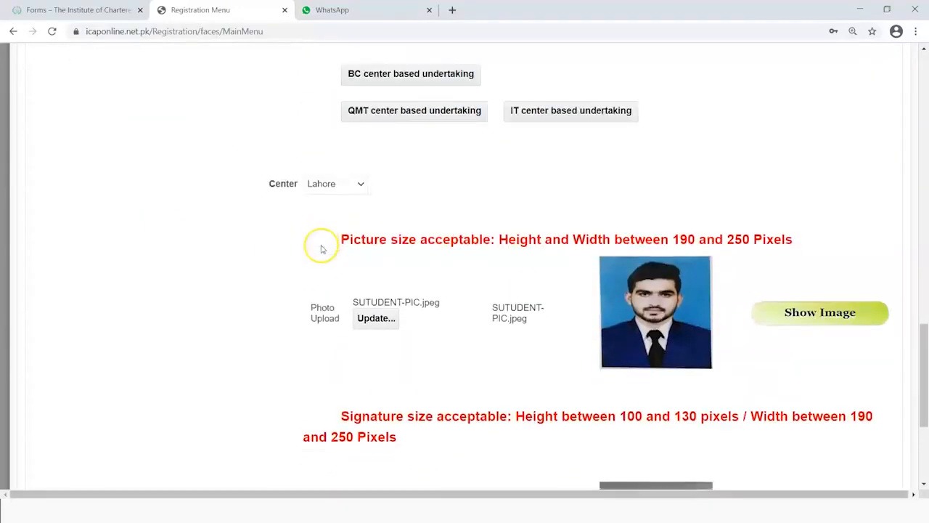
scroll(356, 209, "down", 3)
scroll(554, 193, "up", 1)
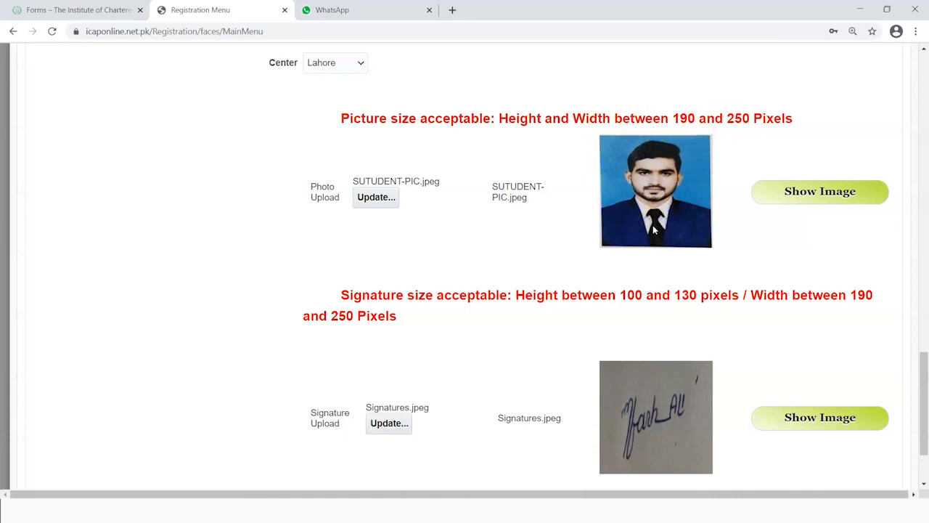
scroll(653, 225, "down", 2)
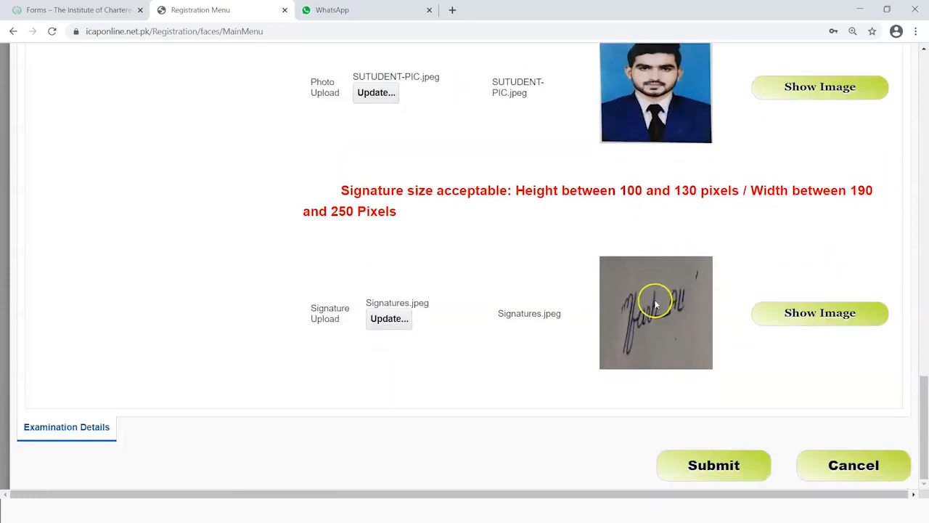
left_click_drag(616, 192, 857, 196)
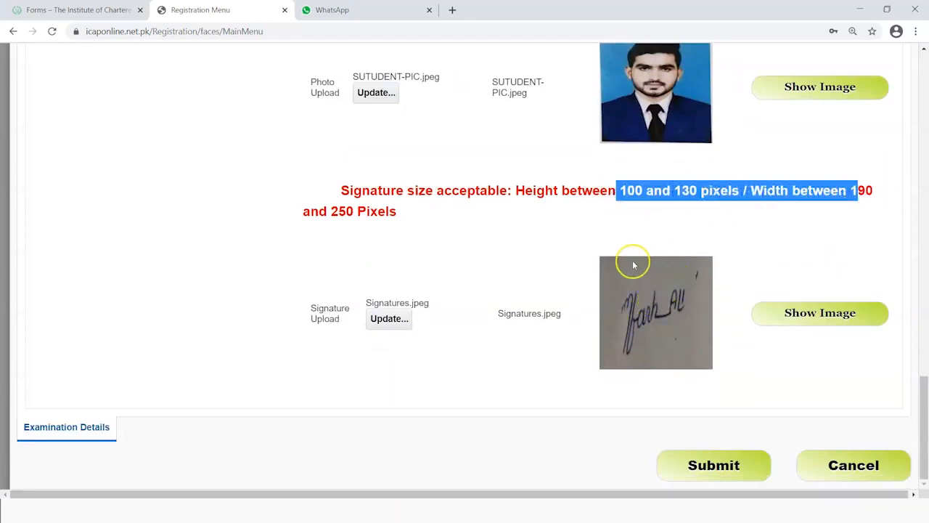
left_click(712, 471)
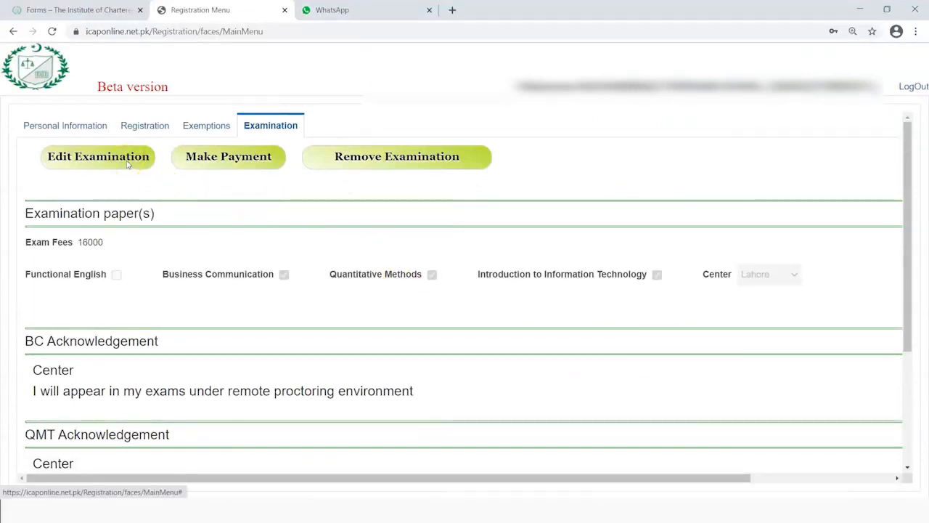
Examine the submitted examination's papers, center and acknowledgements, along with the Registration and Exemptions sections.
left_click(407, 164)
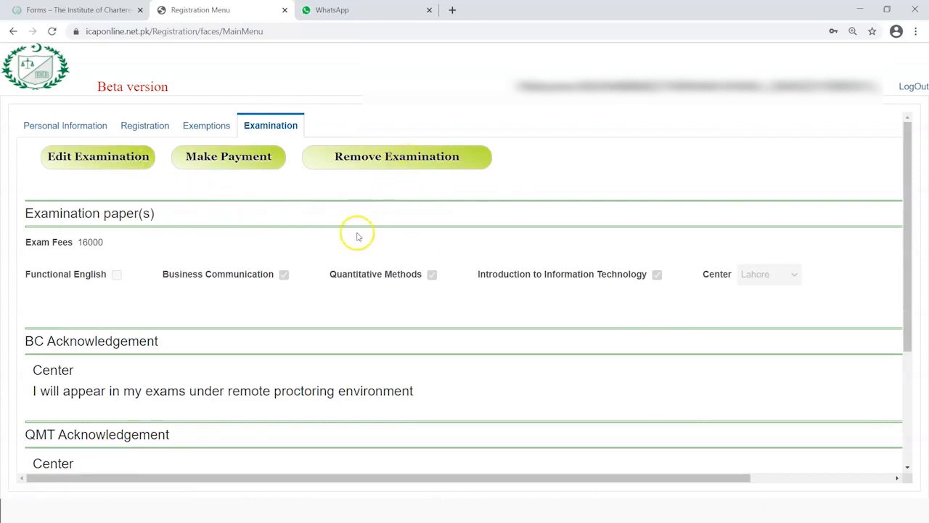
scroll(335, 231, "down", 2)
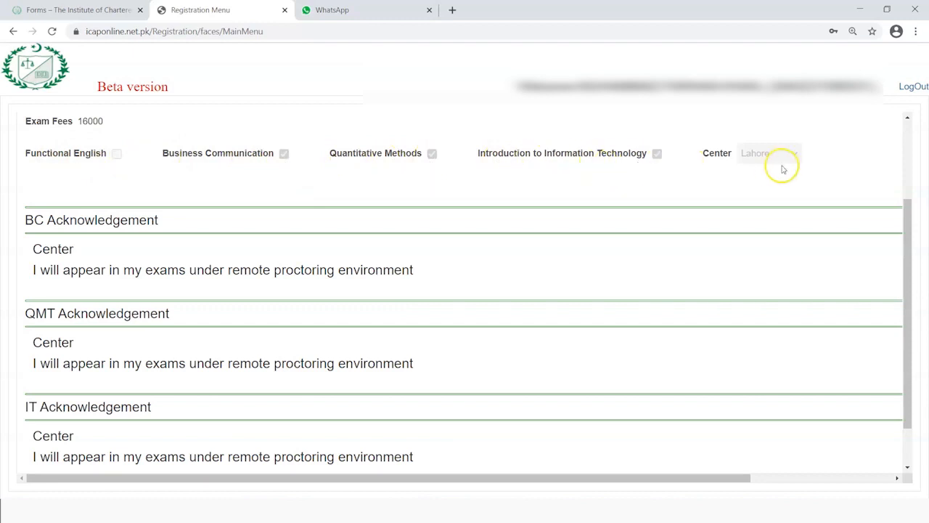
scroll(385, 247, "down", 1)
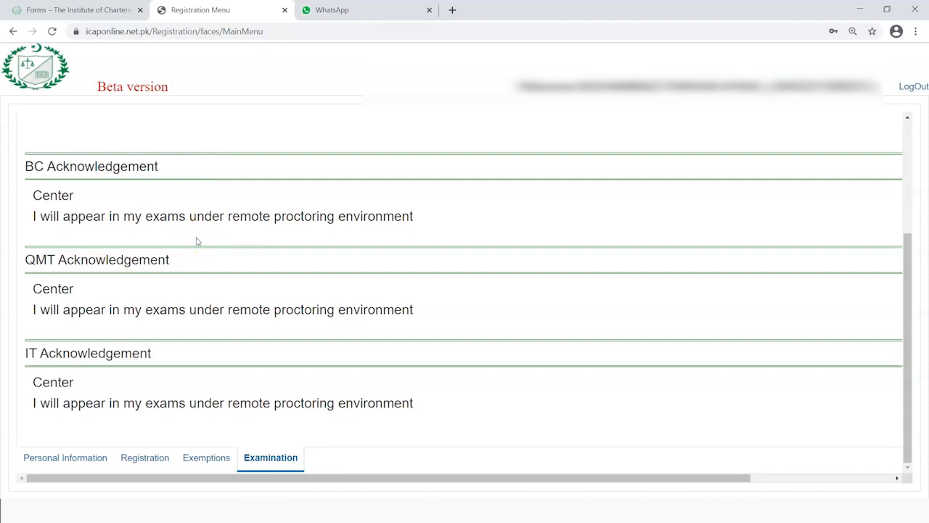
scroll(208, 304, "up", 3)
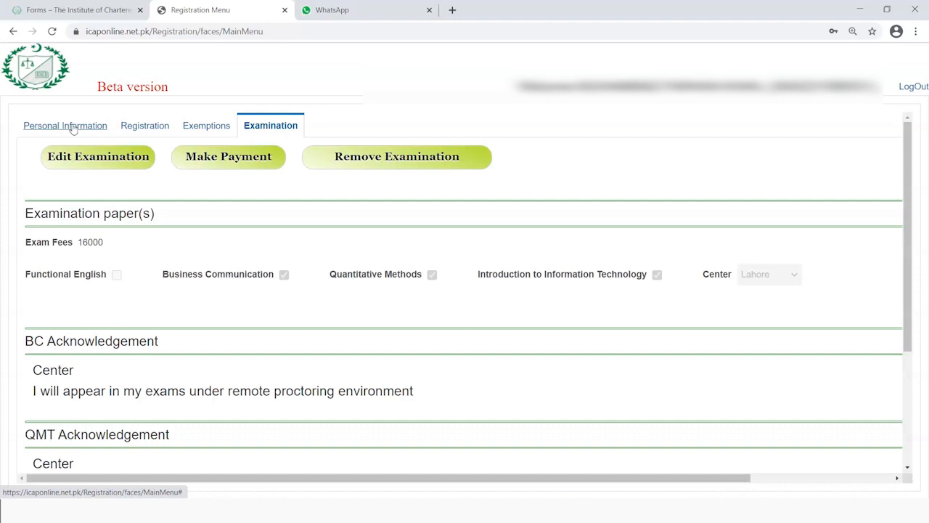
left_click(145, 130)
left_click(193, 128)
left_click(144, 127)
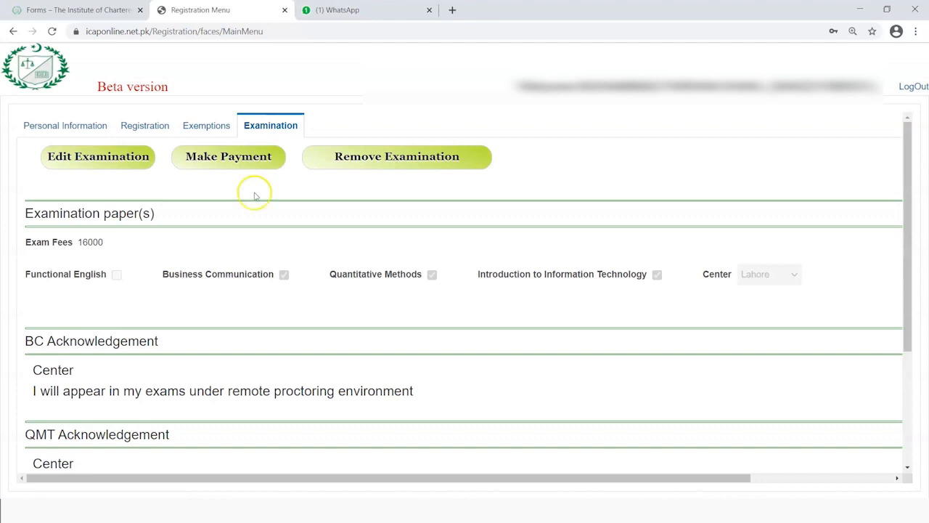
scroll(302, 312, "down", 3)
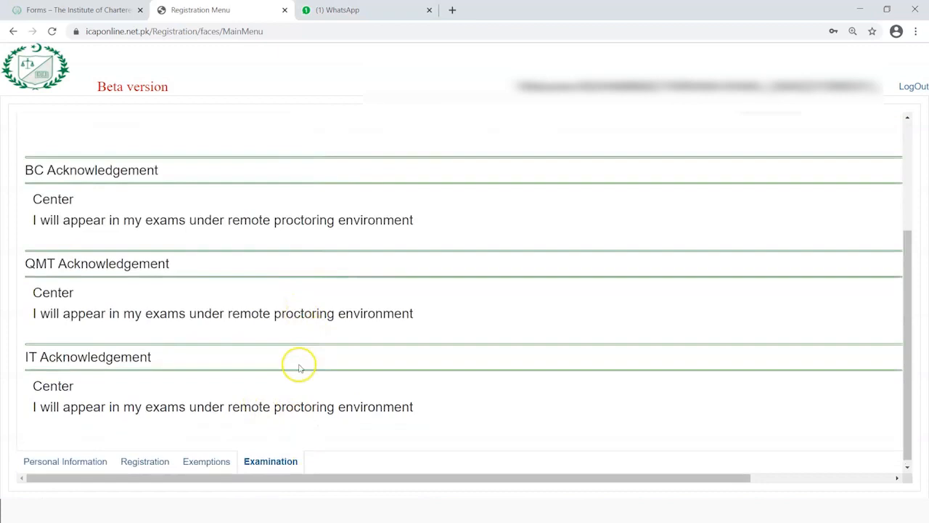
scroll(297, 365, "up", 3)
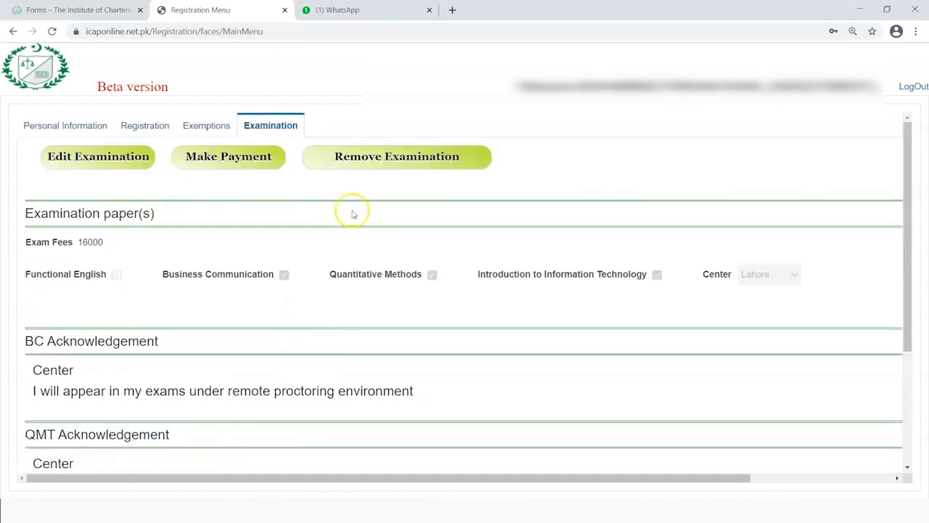
Start the payment, choose Bank Voucher as the payment type, and confirm the registration submission.
left_click(240, 163)
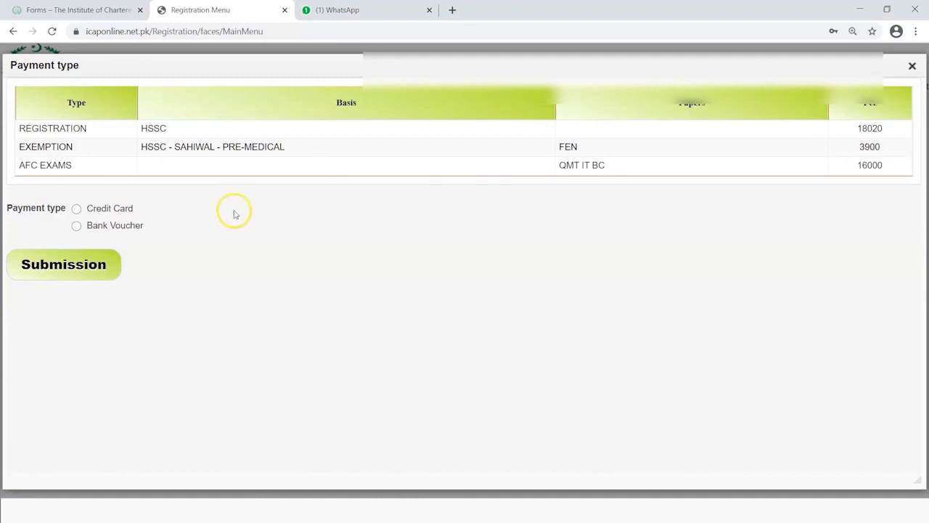
left_click(76, 226)
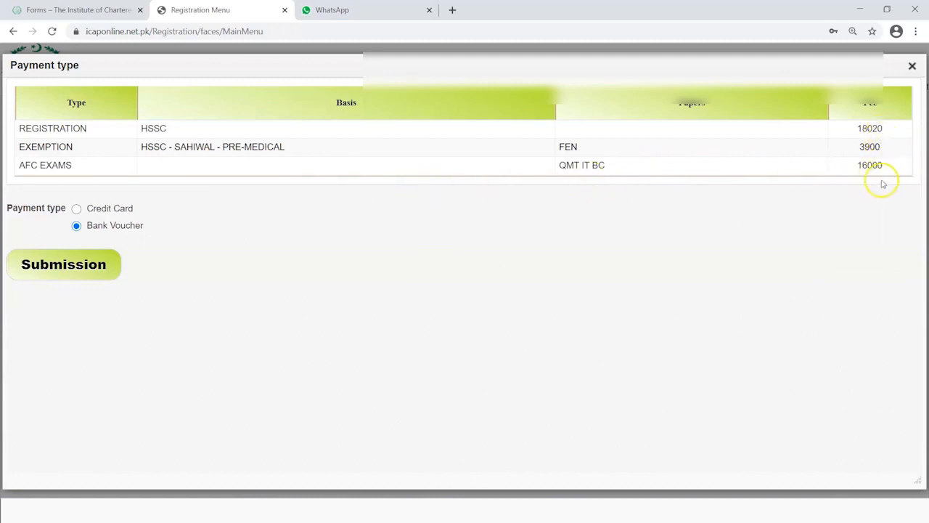
left_click(79, 264)
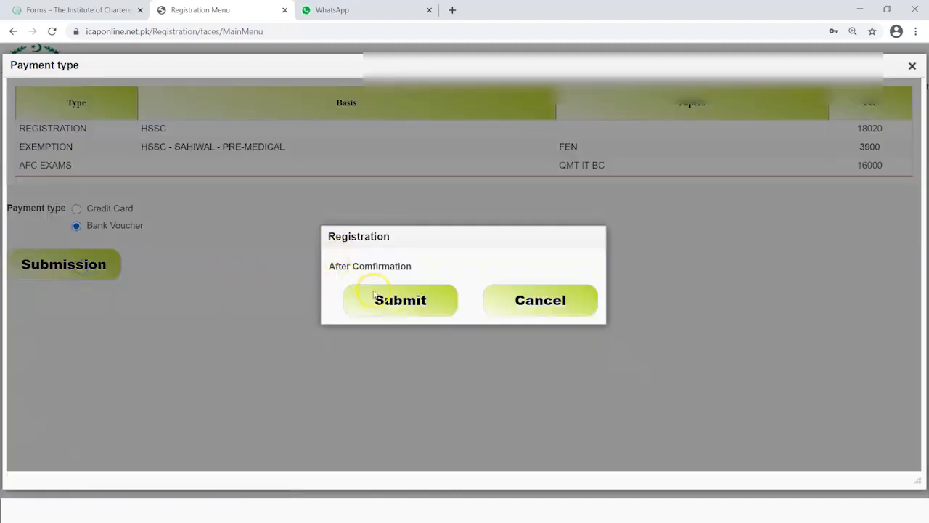
left_click(385, 300)
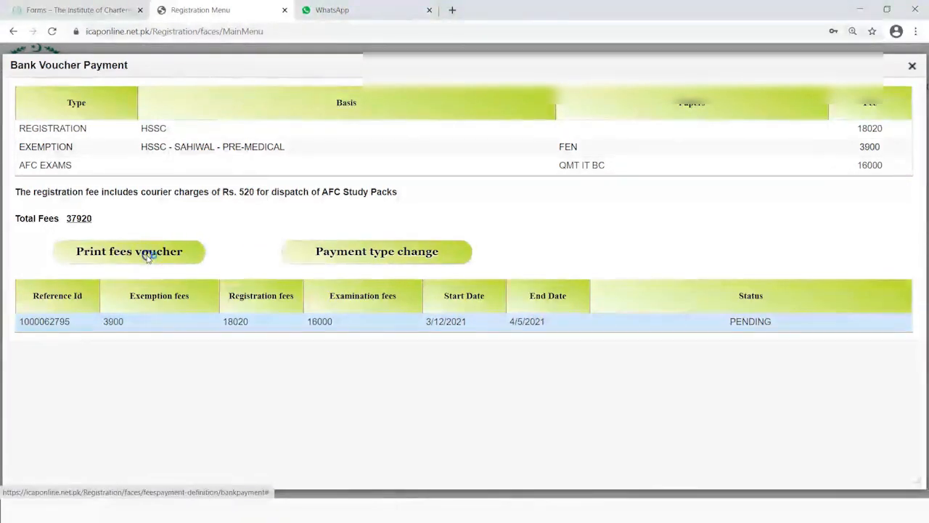
Generate the printable fees voucher and check its bank, student and ICAP copies.
left_click(308, 260)
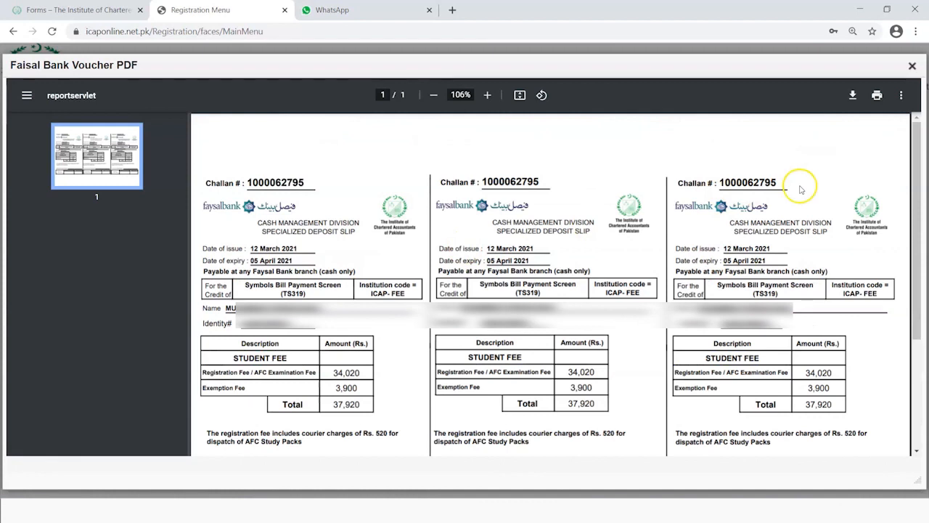
scroll(218, 203, "down", 1)
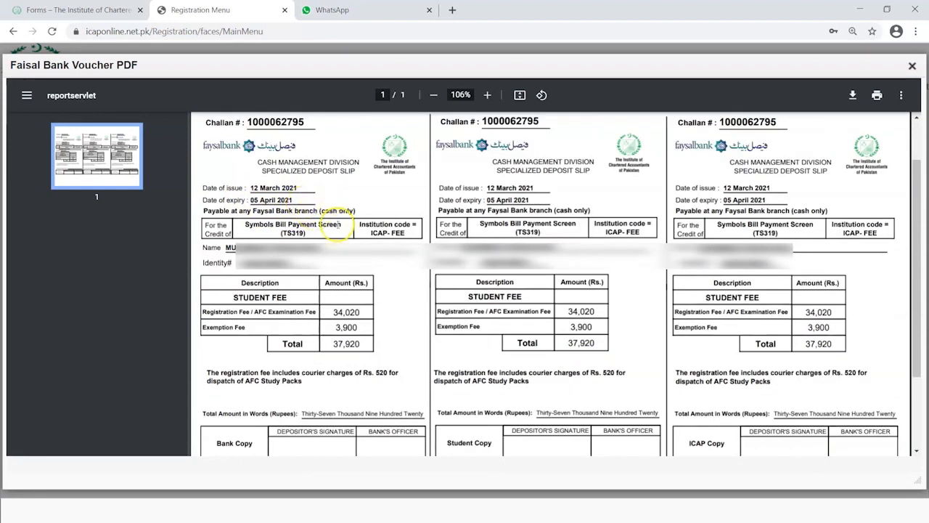
scroll(340, 240, "down", 1)
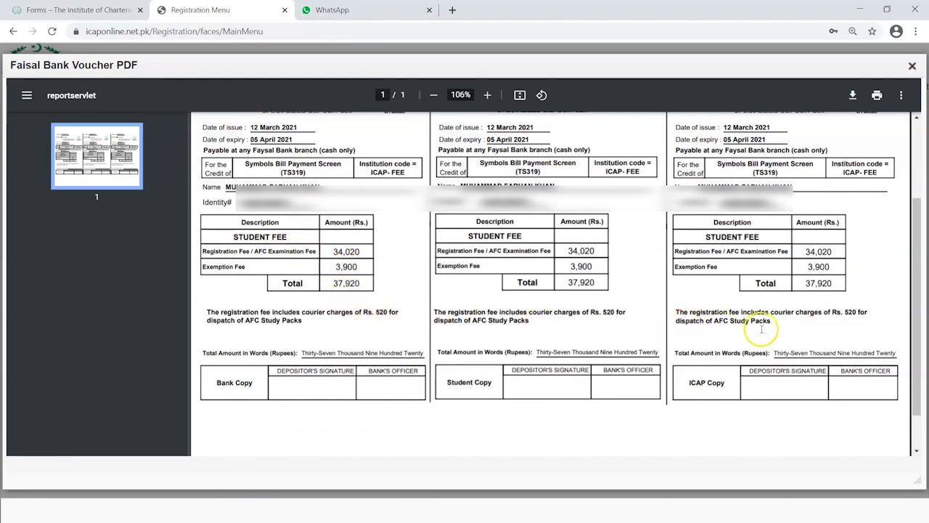
scroll(763, 326, "up", 2)
Download the voucher as faysalbankvoucher.pdf into the ICAP-REGISTRATION folder in Documents.
left_click(853, 94)
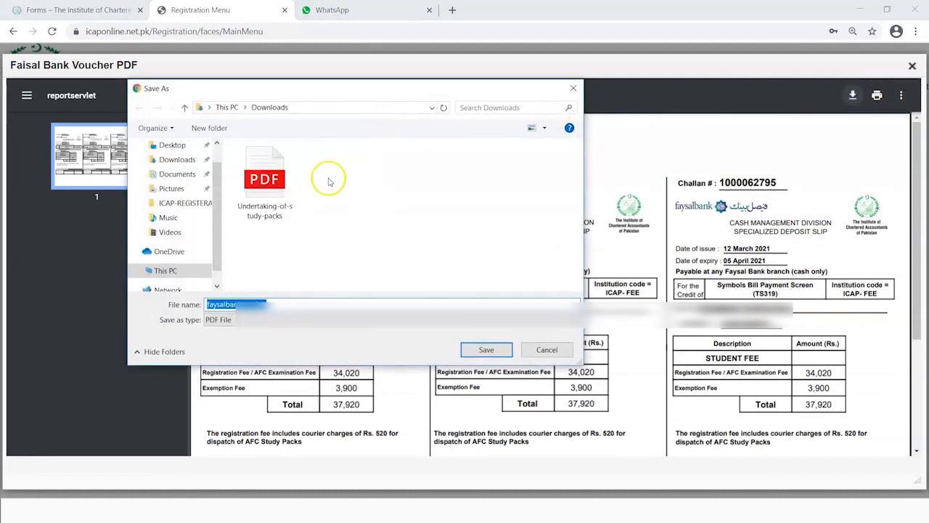
left_click(177, 174)
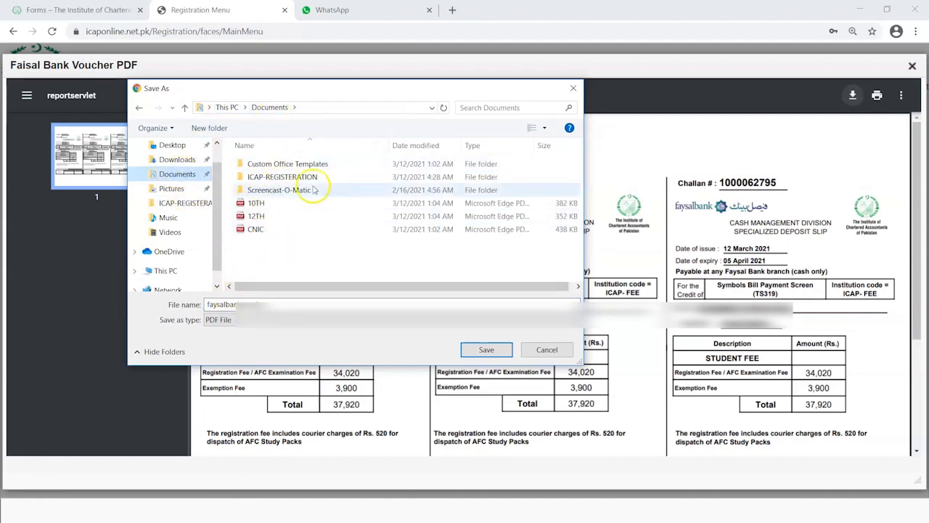
double_click(283, 176)
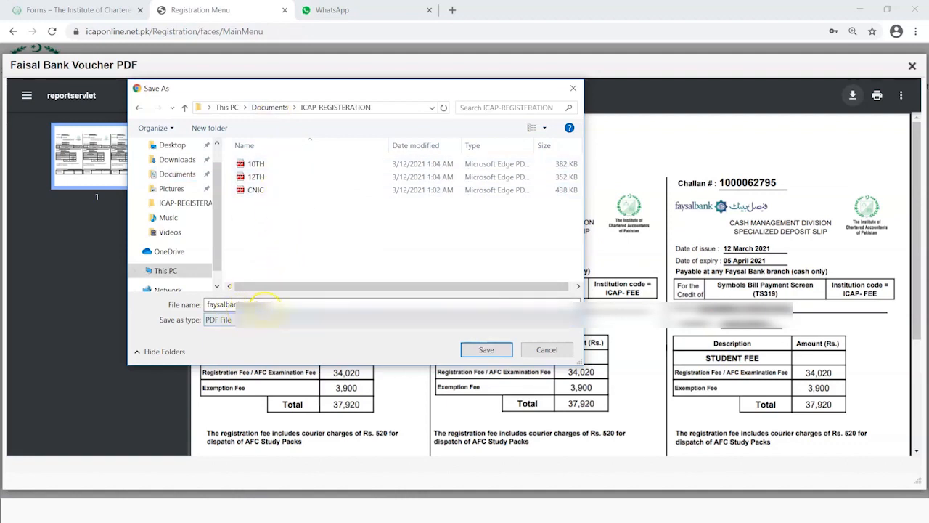
left_click(462, 348)
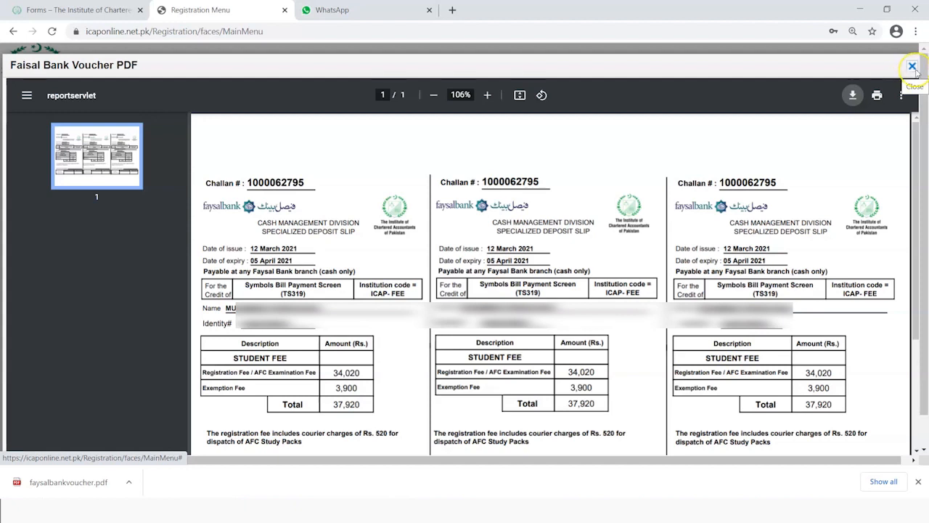
Close the voucher preview and look over the BC, QMT and IT acknowledgements on the examination page.
left_click(913, 67)
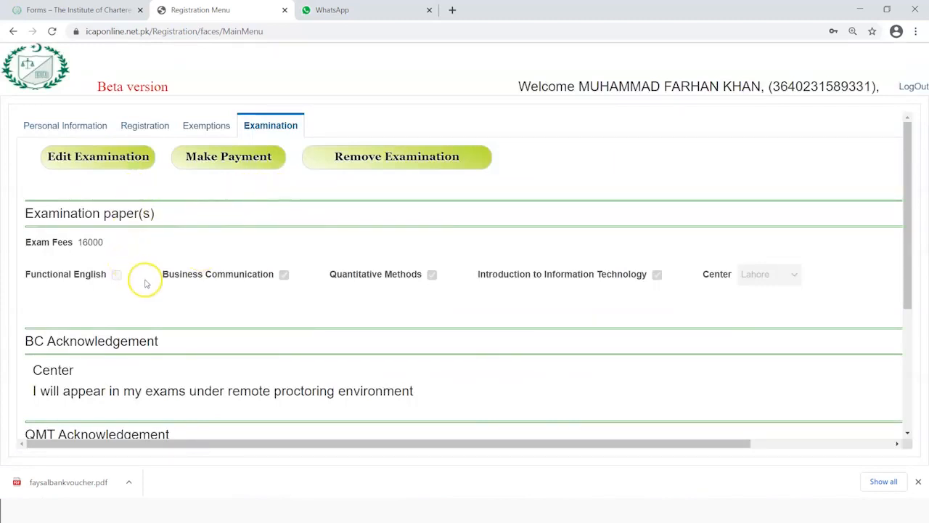
scroll(170, 351, "down", 2)
scroll(170, 352, "down", 2)
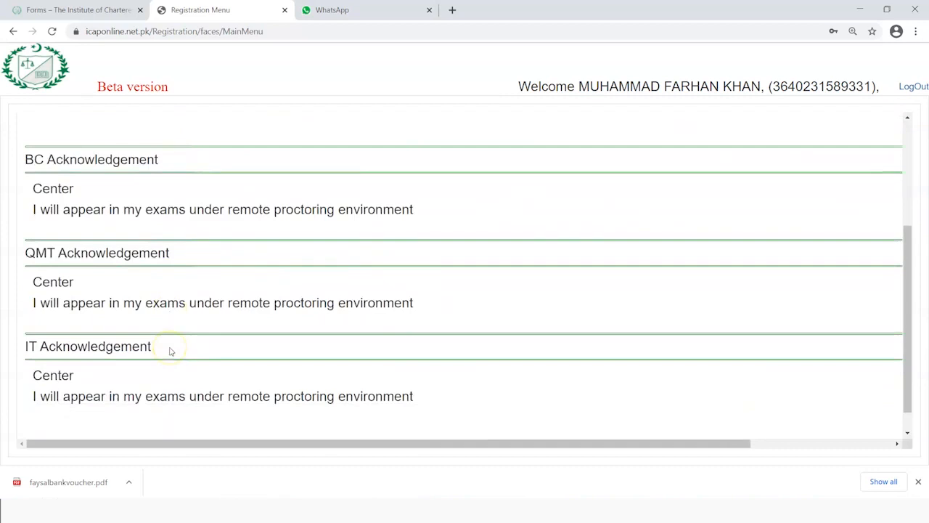